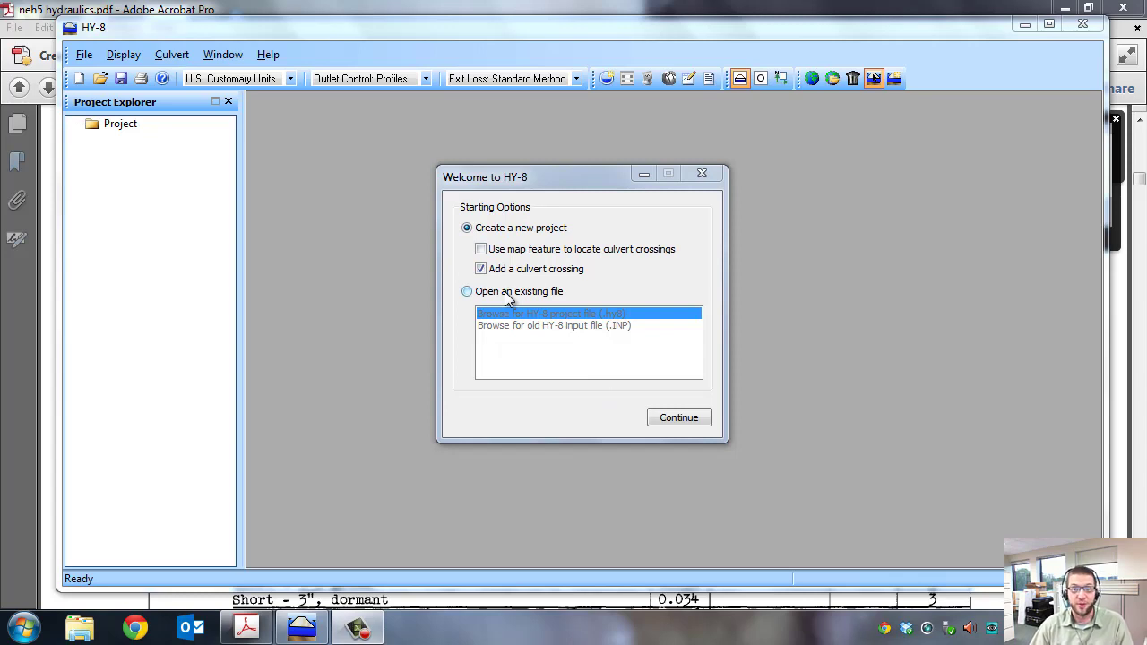
Step: Start a new HY-8 project with the map feature enabled for locating culvert crossings
click(481, 251)
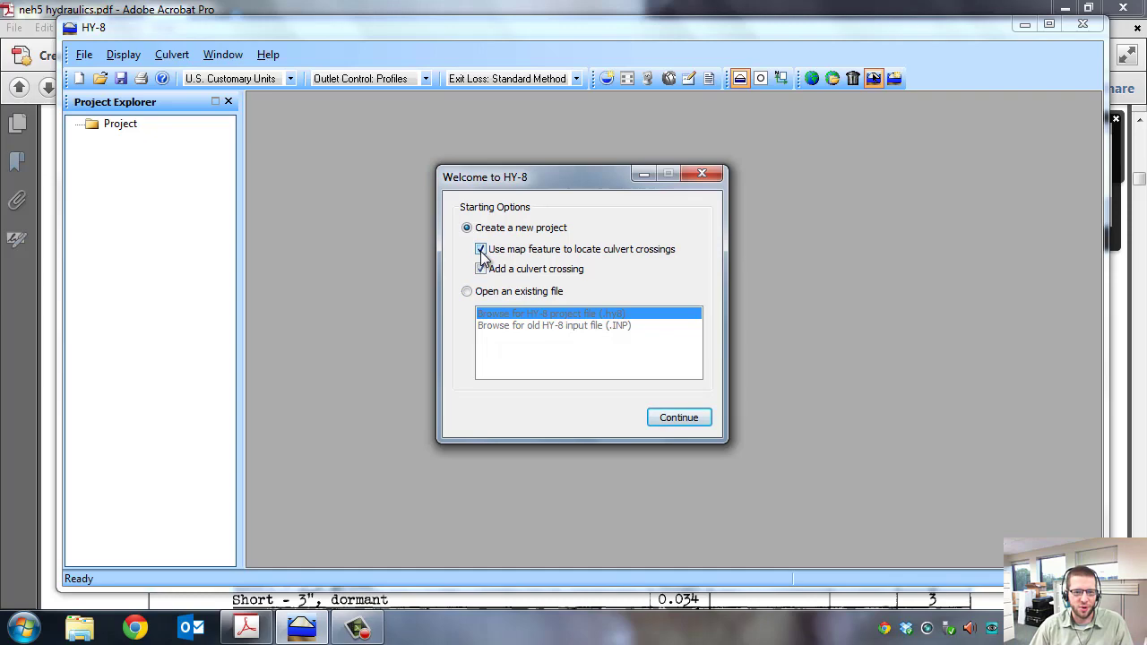
click(676, 419)
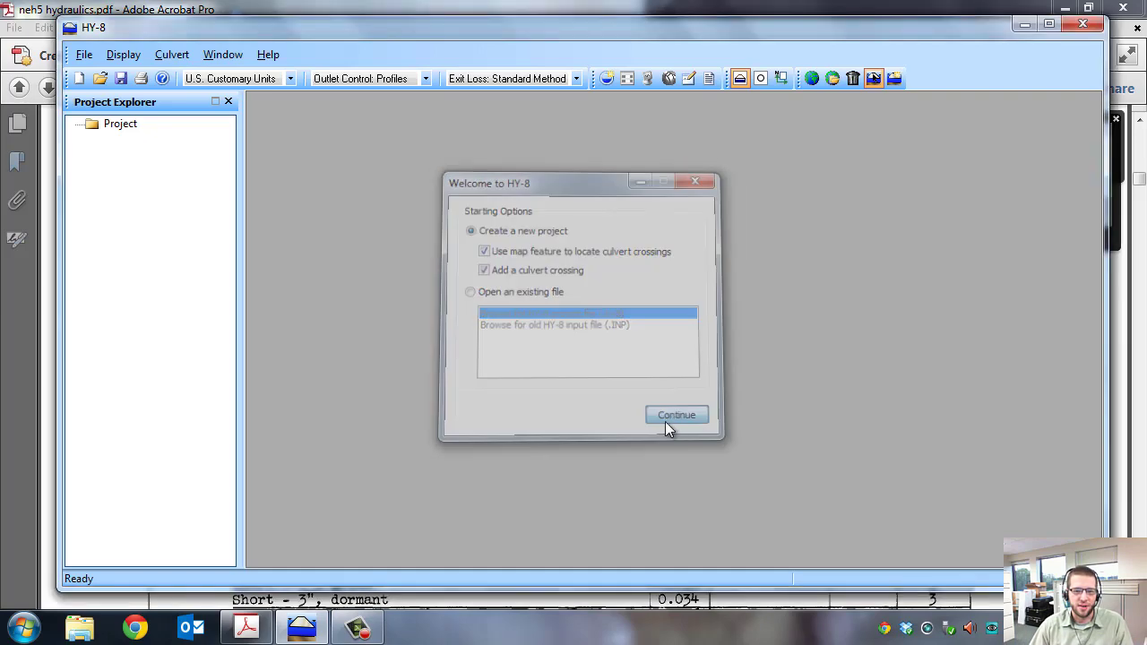
Step: Reposition the Map Locator window, pan toward I-87, and switch the map style to Aerial
drag(394, 36, 457, 58)
drag(391, 302, 543, 355)
drag(395, 373, 486, 359)
scroll(574, 342, up, 1)
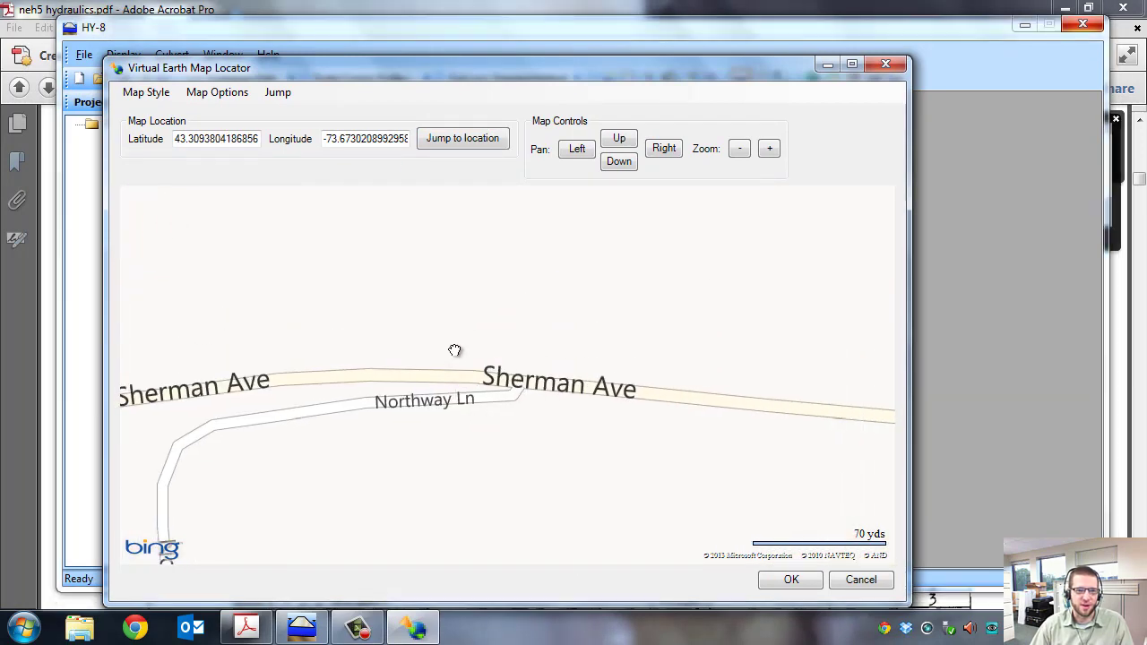
scroll(456, 356, down, 1)
click(207, 97)
mouse_move(143, 93)
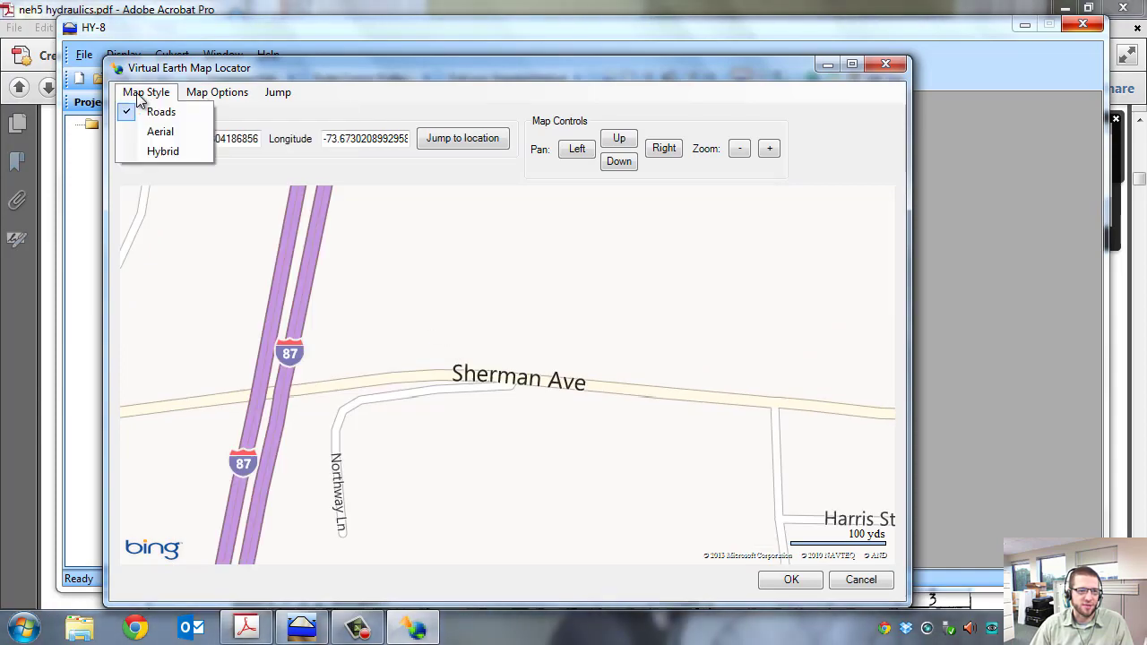
click(158, 131)
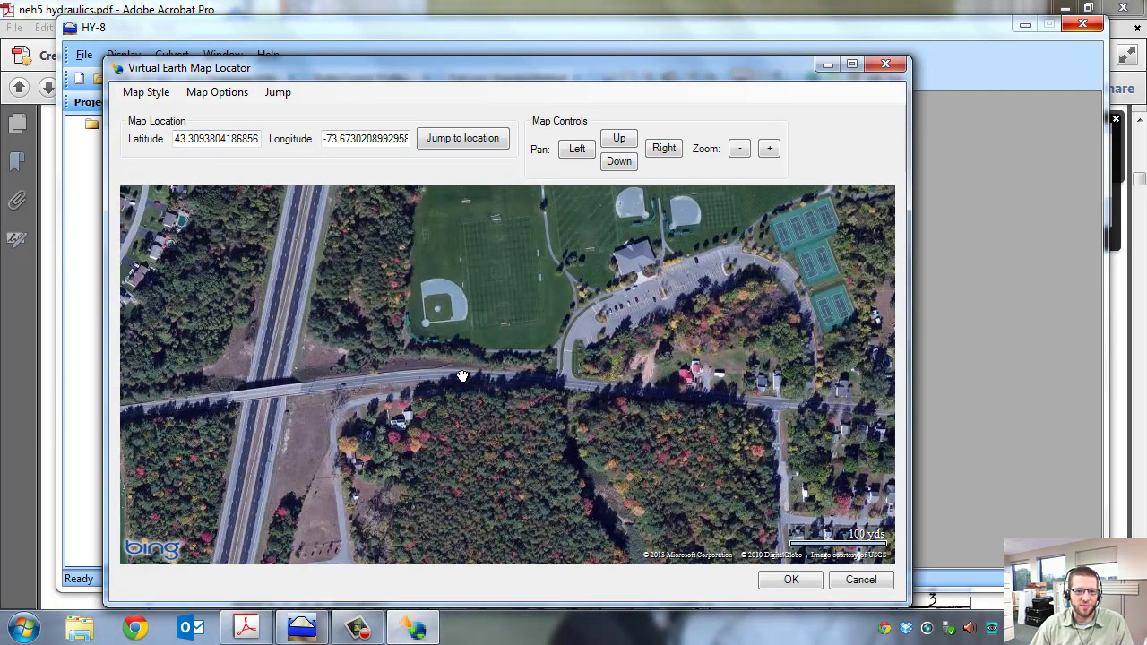
Step: Centre the aerial map on the road crossing near the houses and accept the location
drag(460, 376, 348, 423)
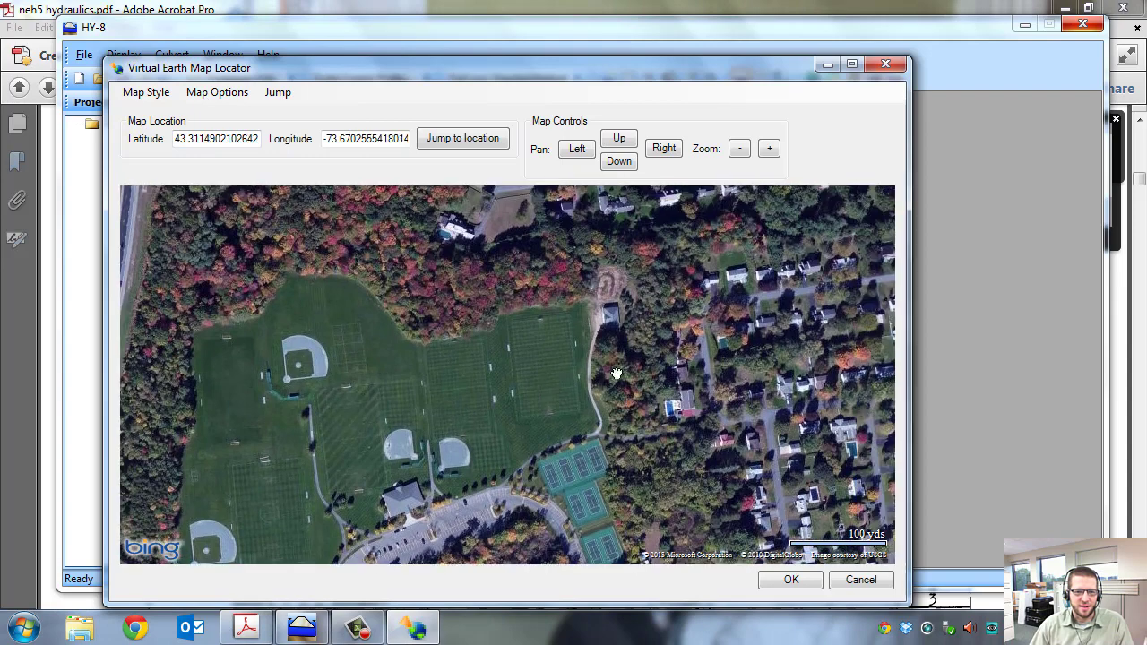
scroll(600, 372, up, 1)
drag(686, 379, 504, 351)
scroll(474, 332, up, 1)
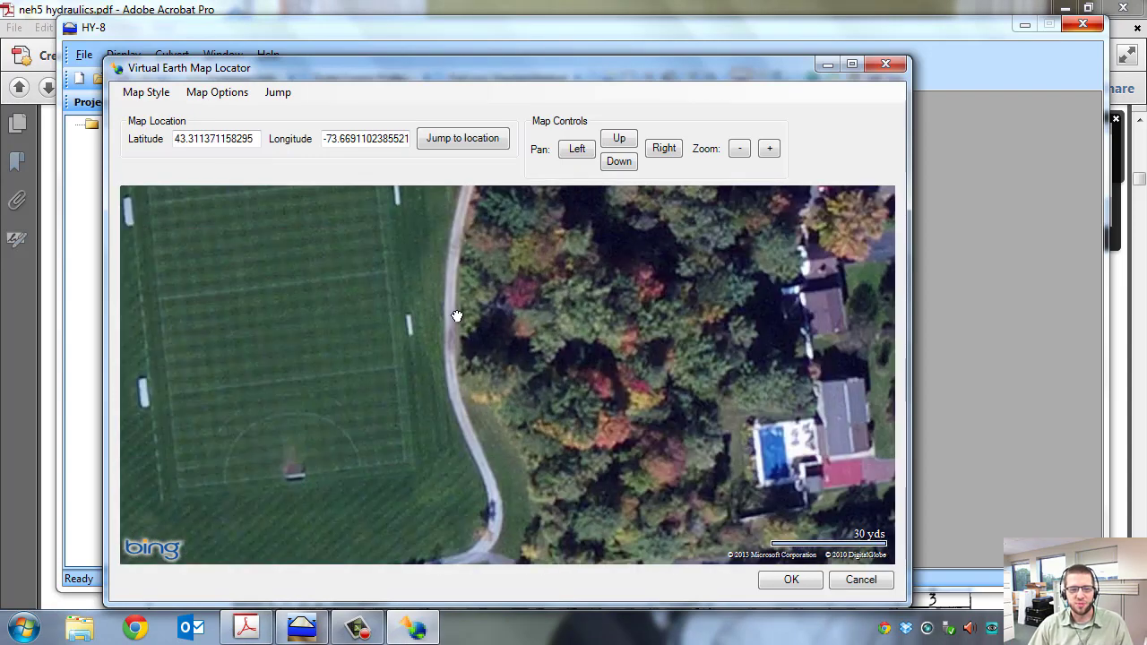
drag(453, 313, 599, 522)
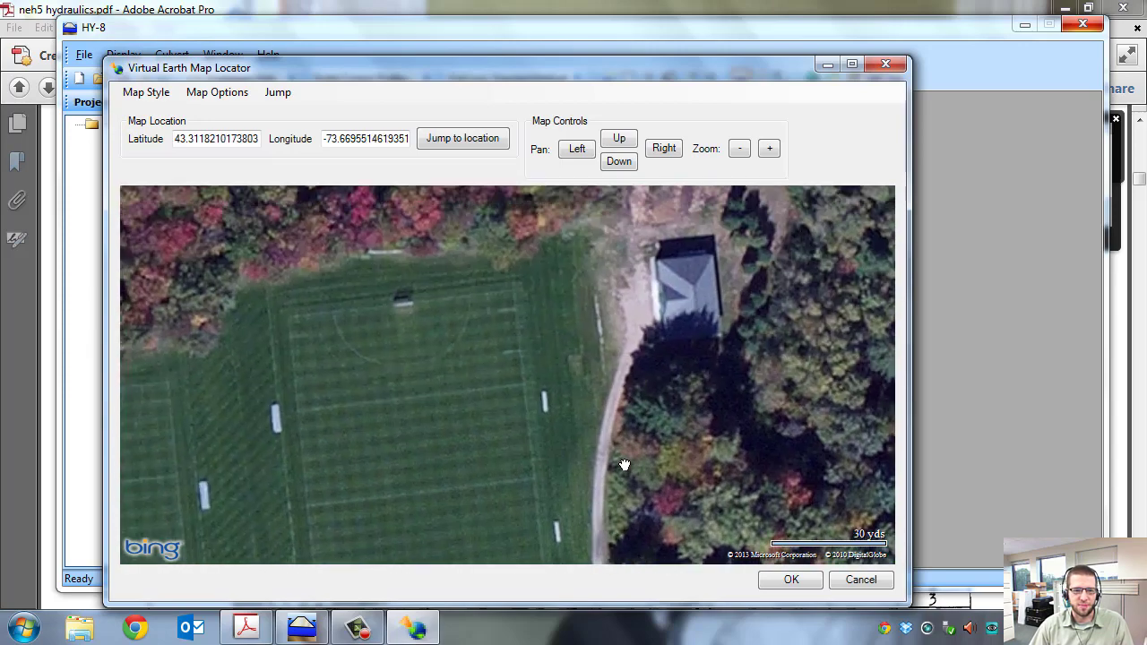
drag(624, 380, 621, 496)
drag(633, 313, 609, 511)
mouse_move(660, 333)
mouse_down()
mouse_move(622, 435)
mouse_move(654, 466)
mouse_up()
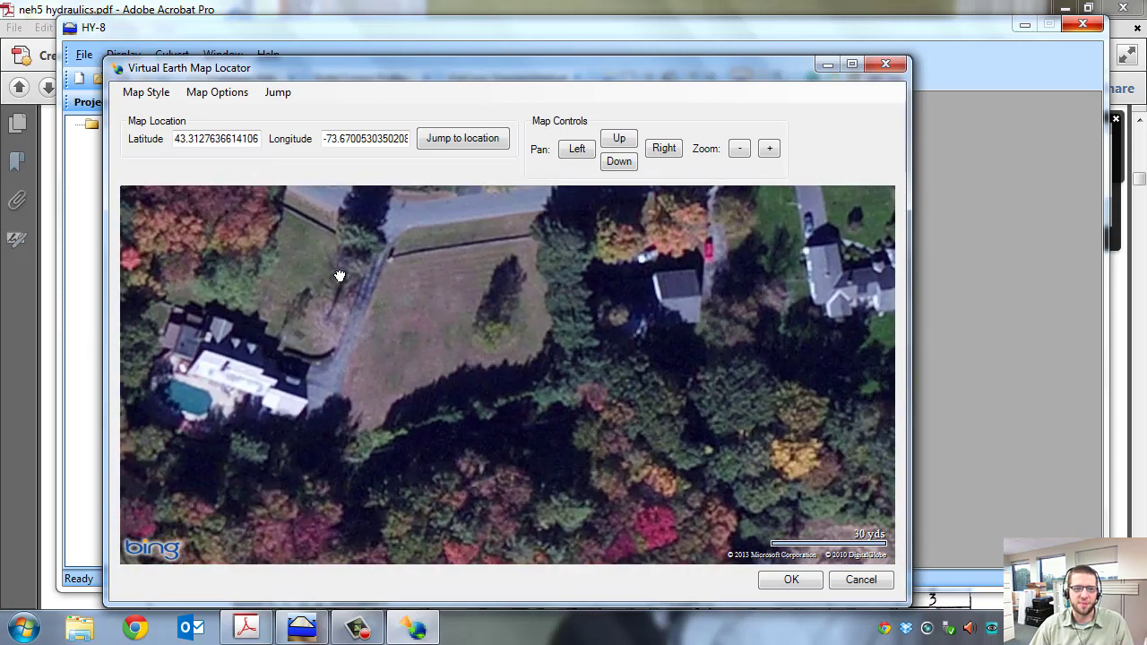
drag(372, 278, 454, 321)
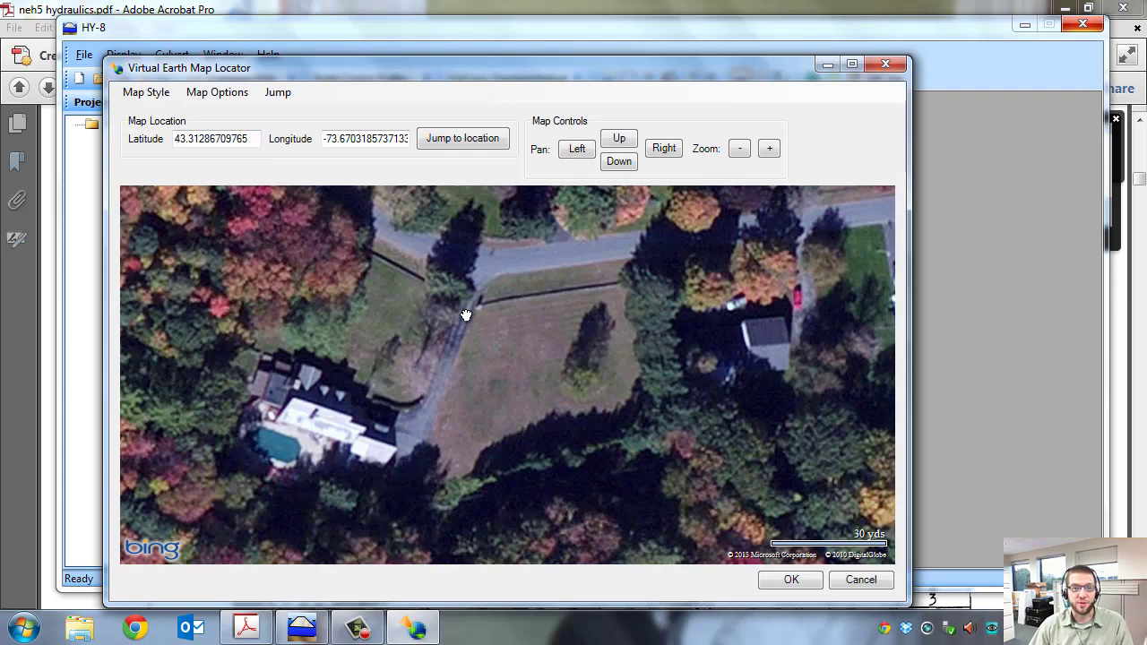
click(791, 579)
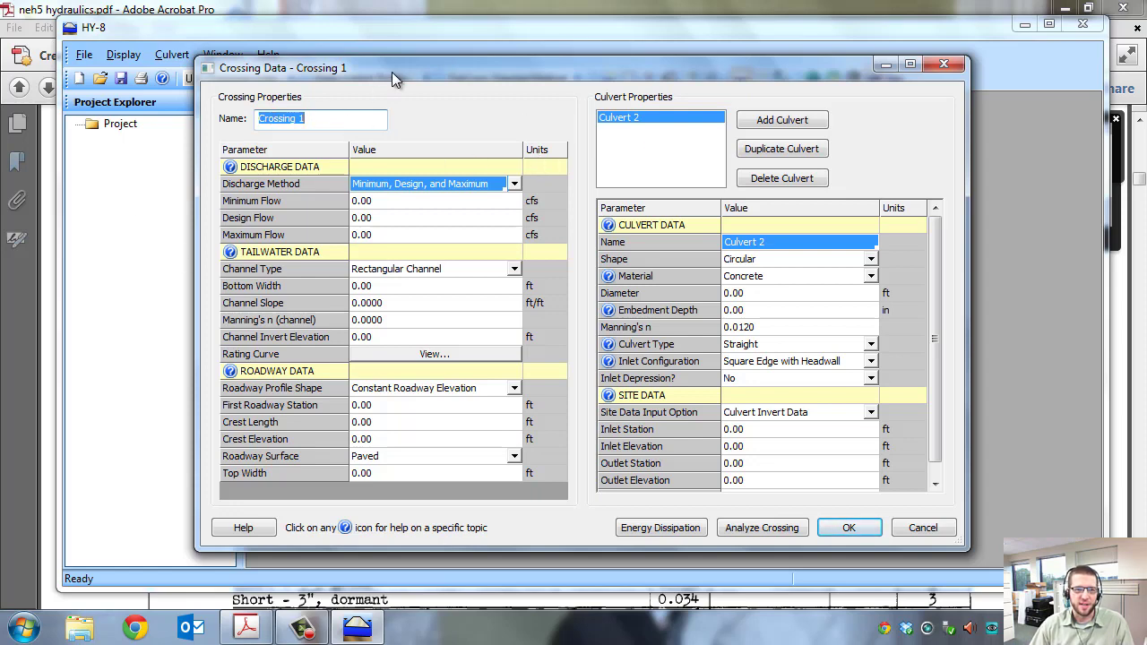
Step: Switch Crossing 1's discharge method to Recurrence and open its nine-period discharge list (1 to 500 year)
drag(392, 68, 417, 73)
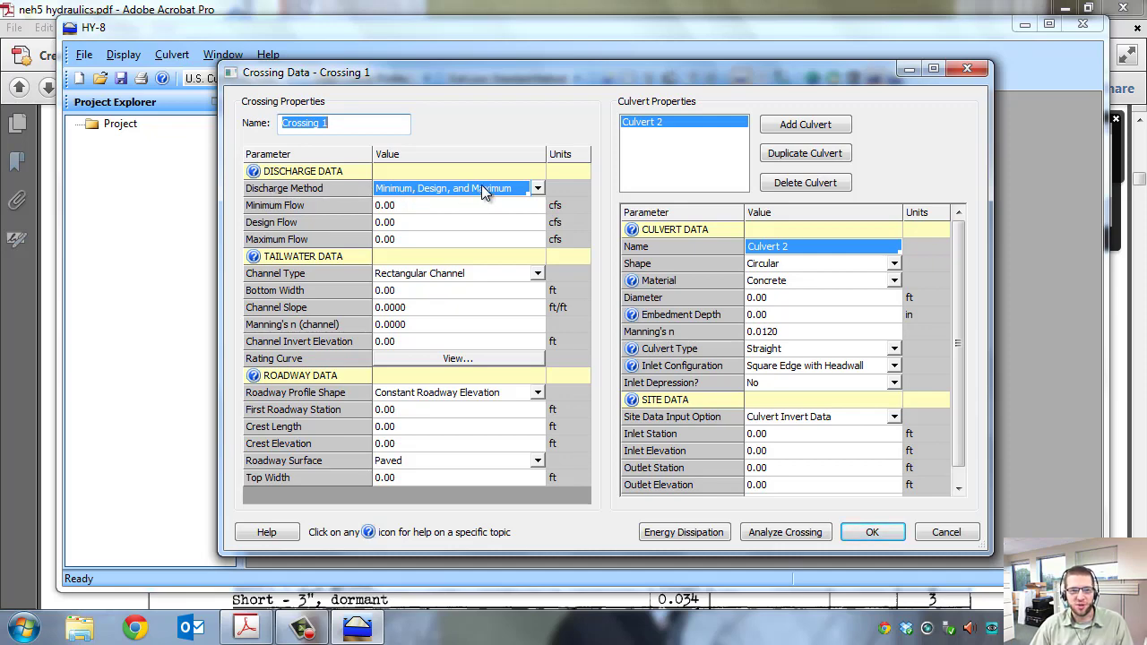
click(537, 189)
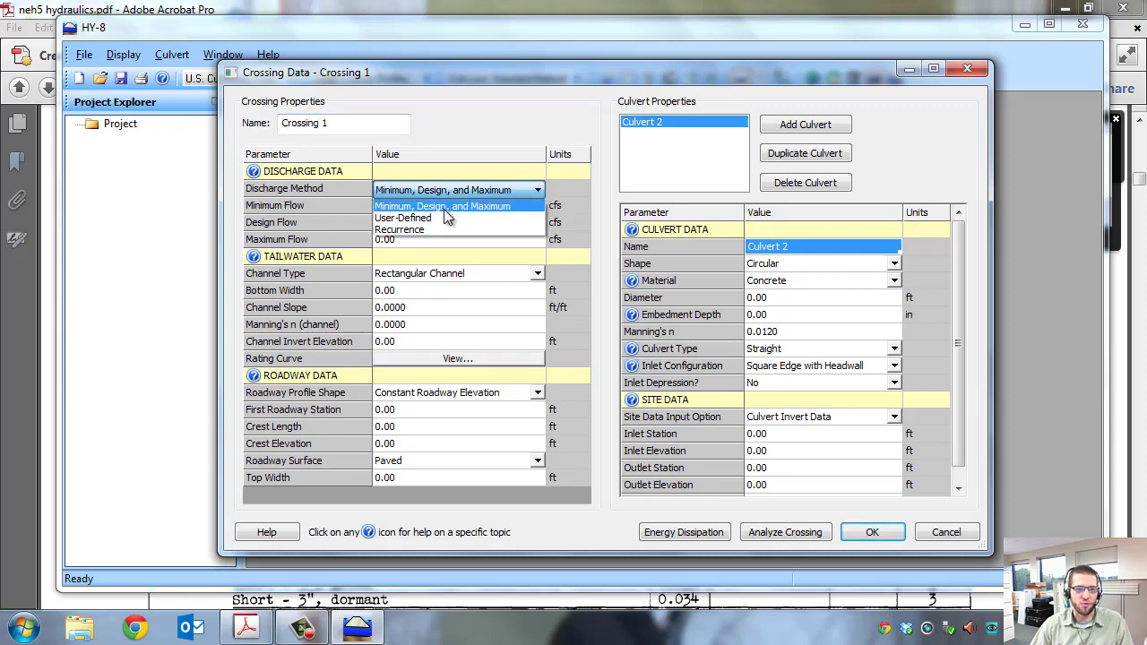
click(421, 230)
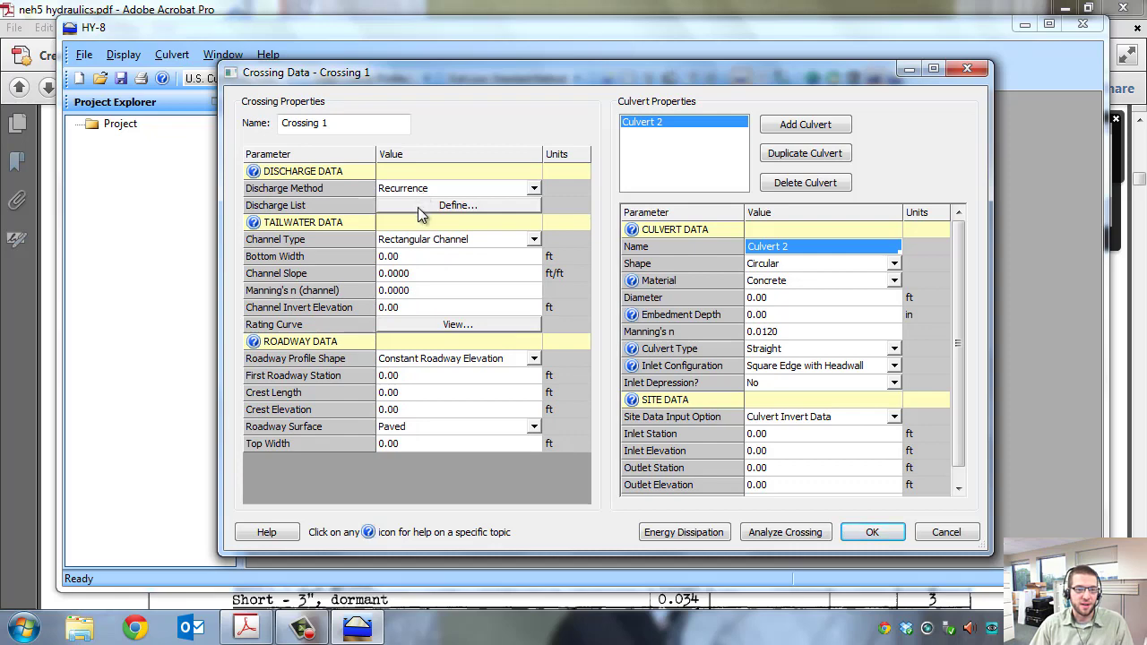
click(418, 205)
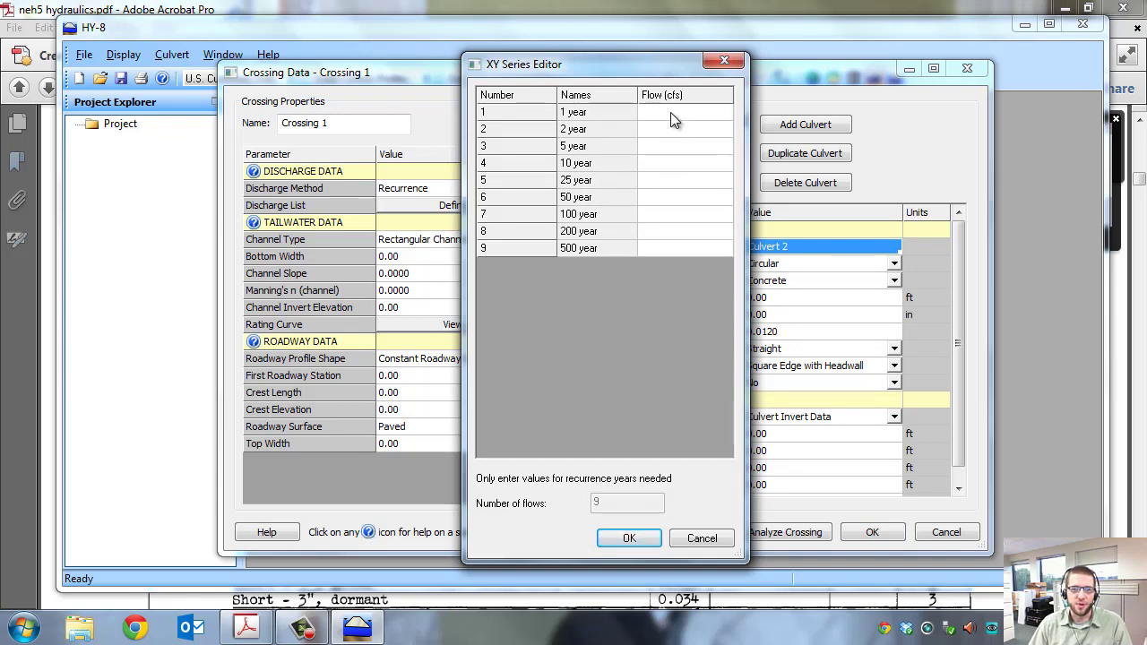
Step: Cancel the XY Series Editor without entering any recurrence flows
click(716, 540)
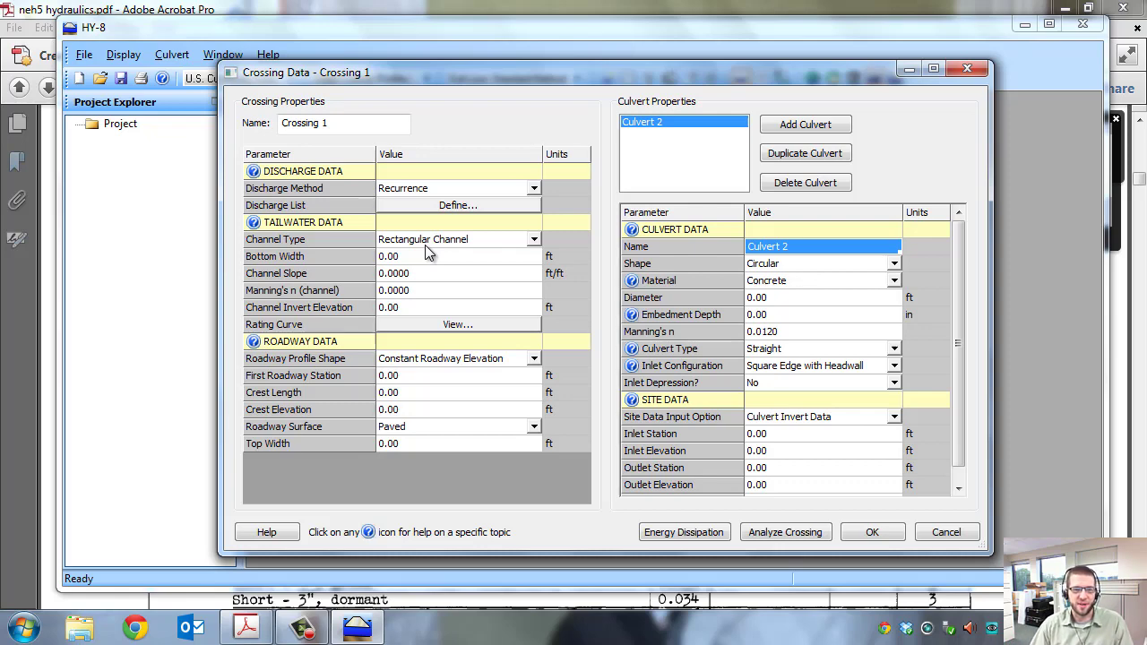
Step: After trying other options, set the tailwater channel type to Trapezoidal Channel
click(533, 240)
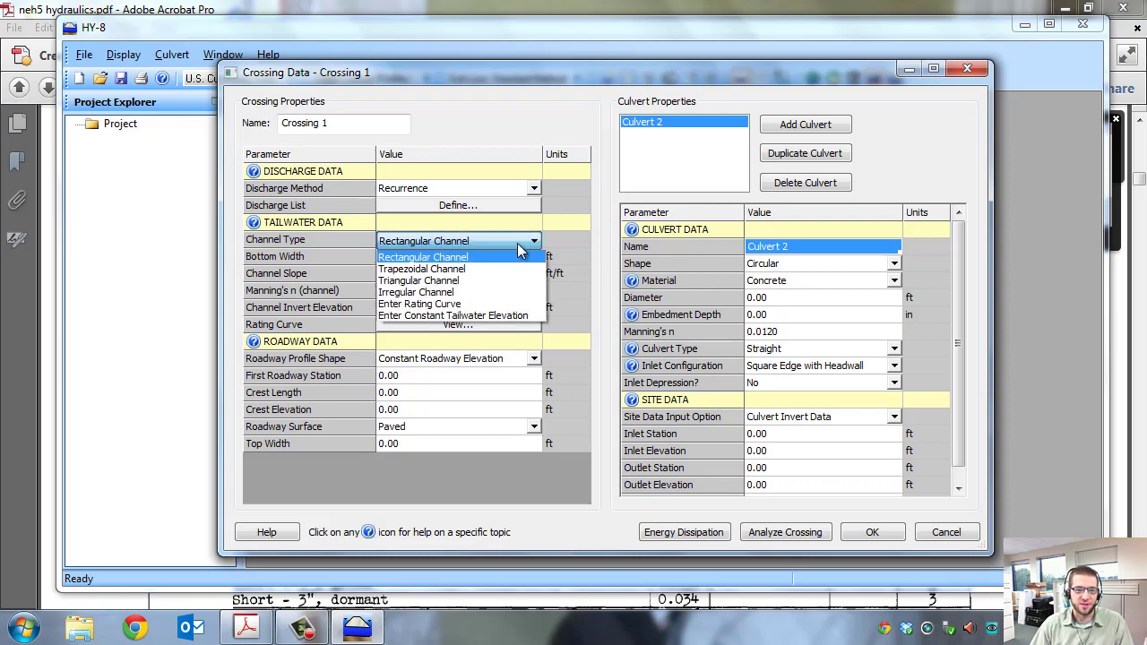
click(430, 316)
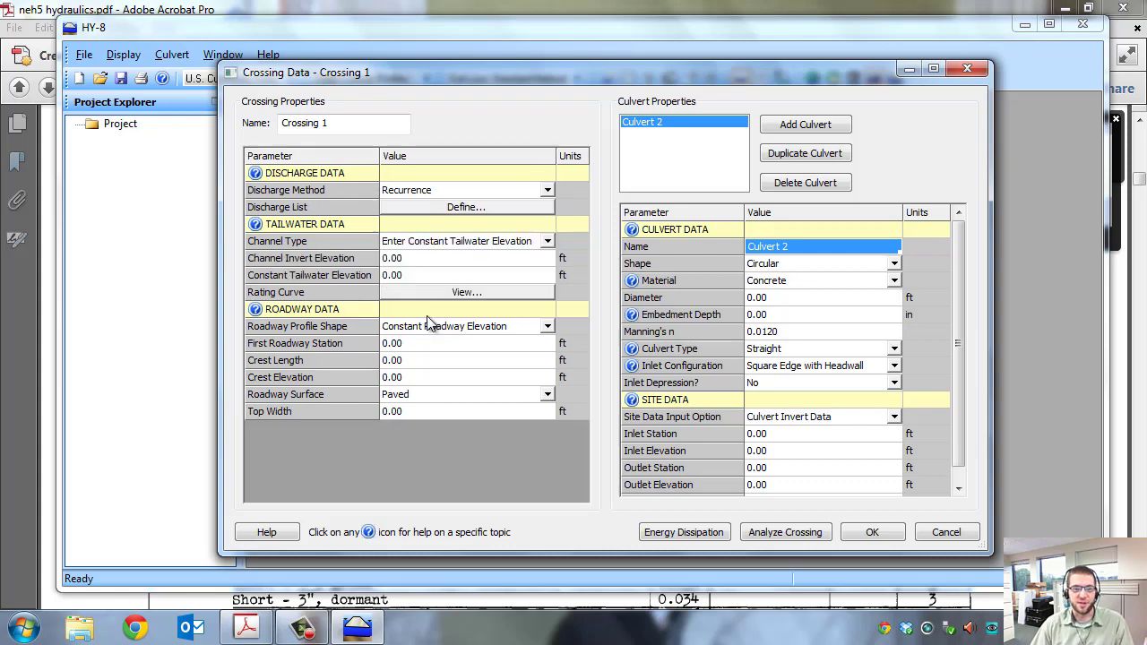
click(543, 243)
click(453, 260)
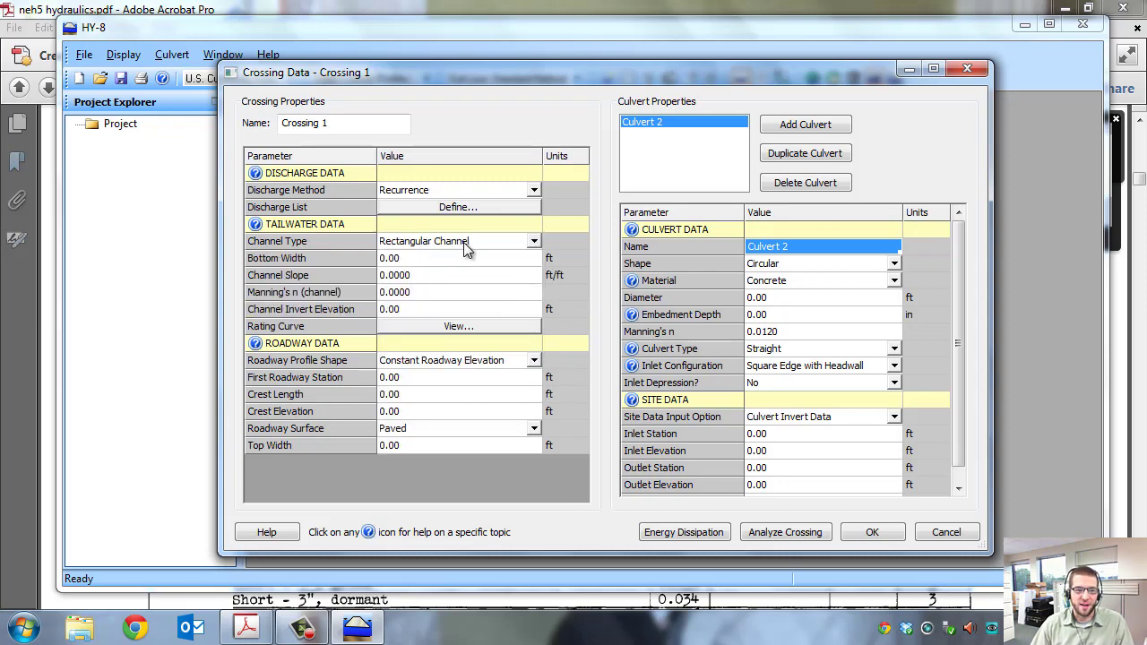
click(535, 242)
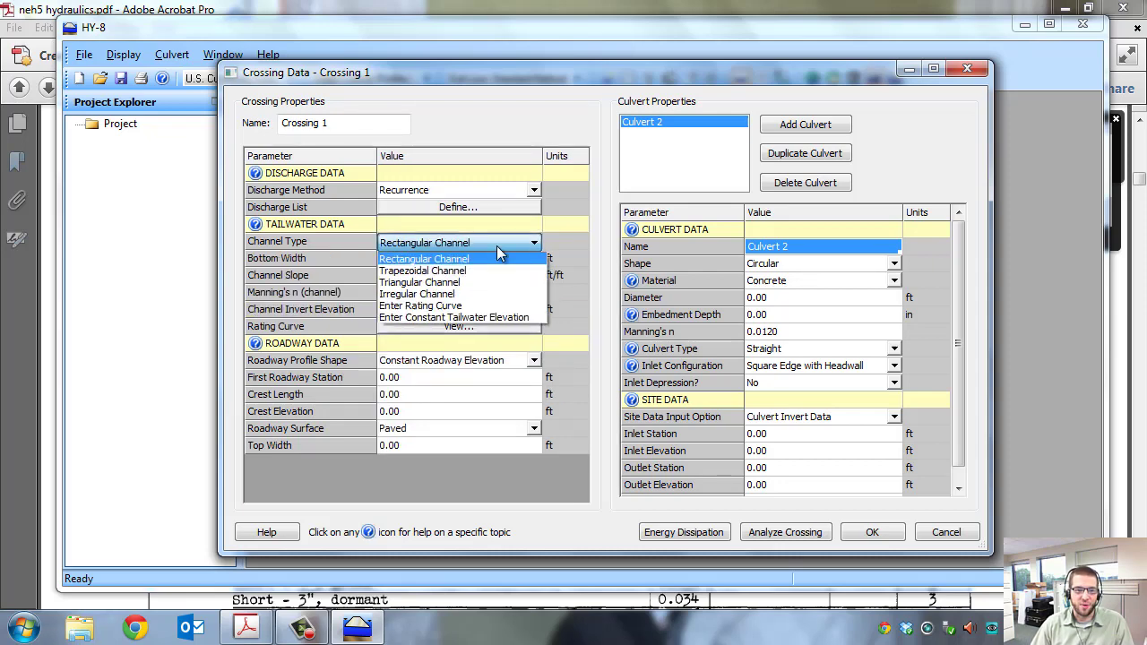
click(435, 261)
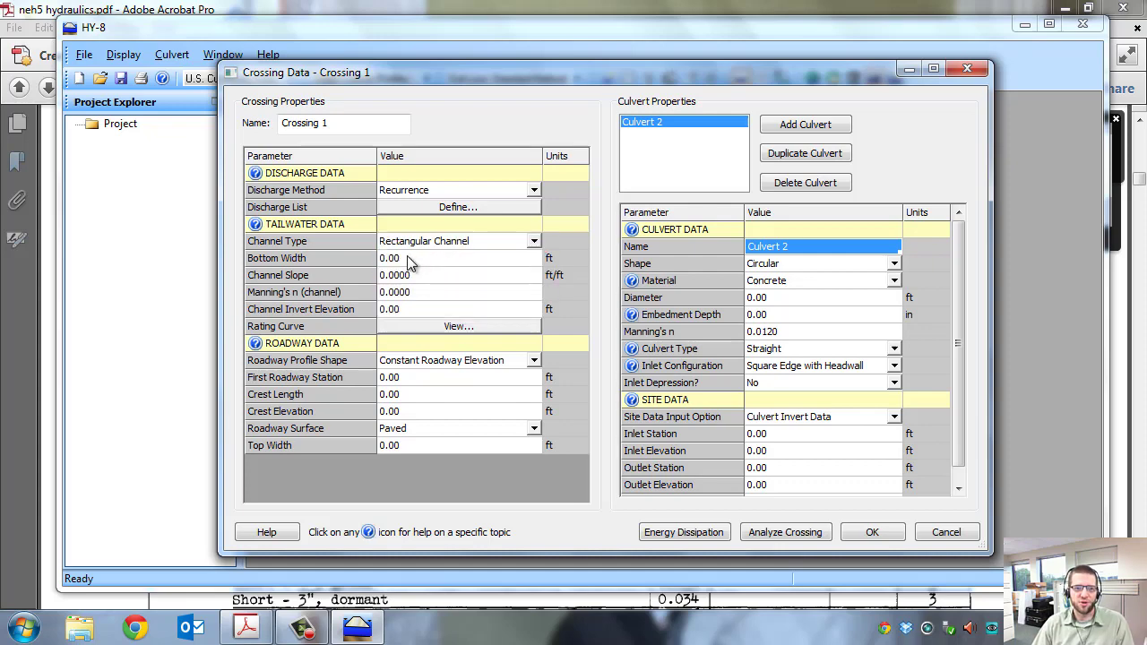
click(533, 241)
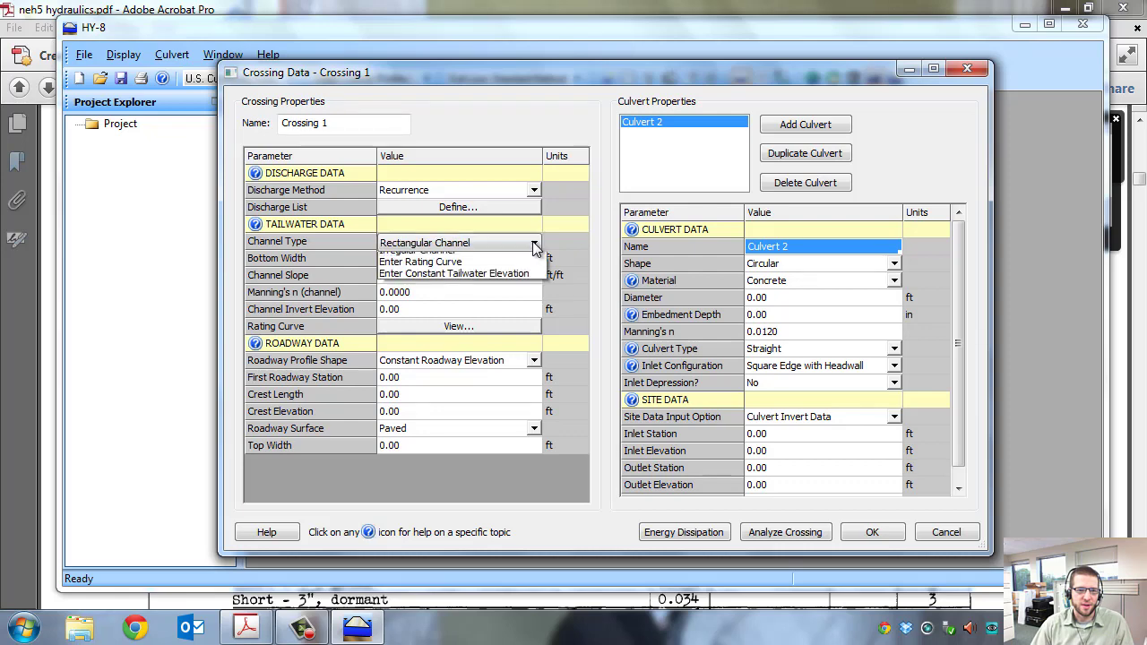
click(430, 270)
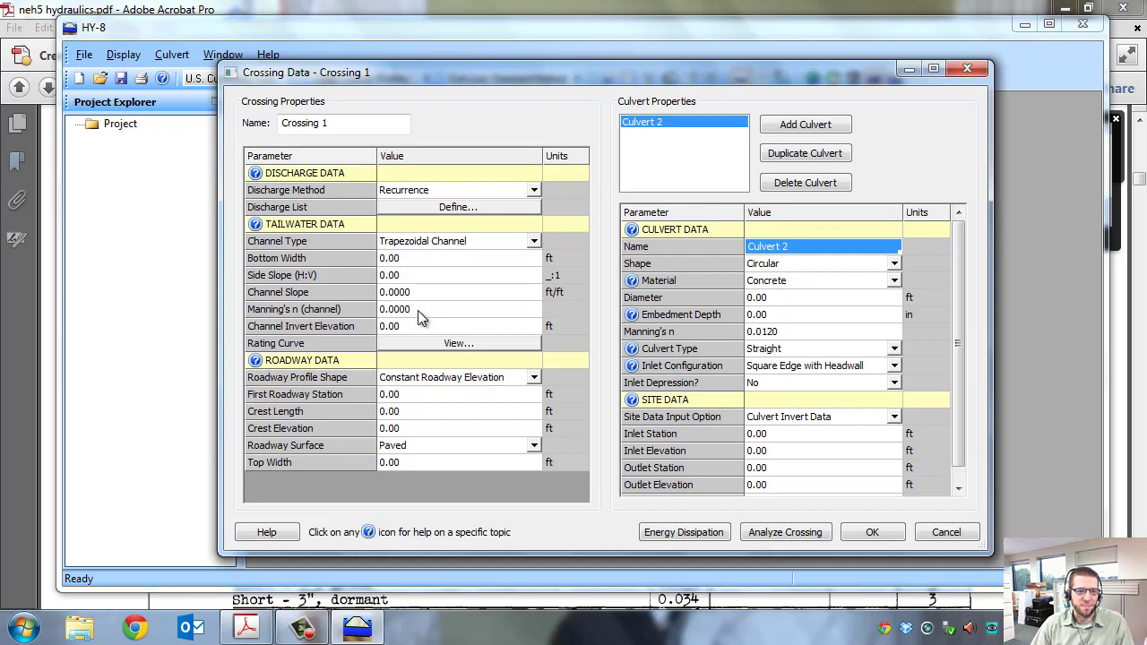
Step: Select the Manning's n cell, dismiss the Windows prompt, and bring up Acrobat's roughness table
click(419, 309)
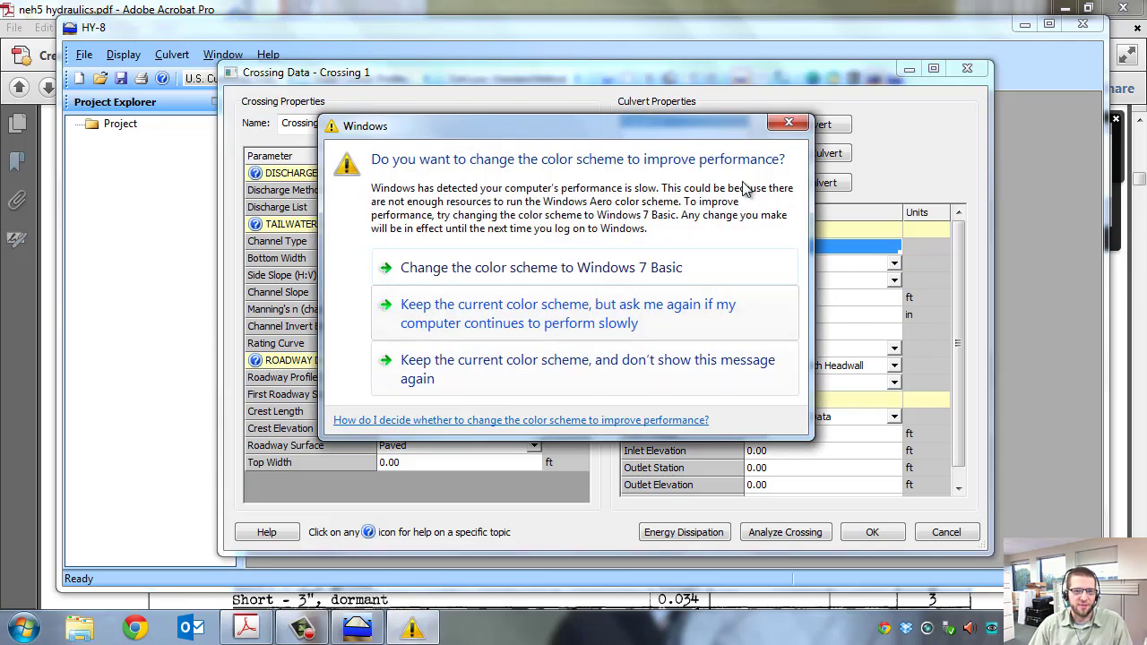
click(789, 122)
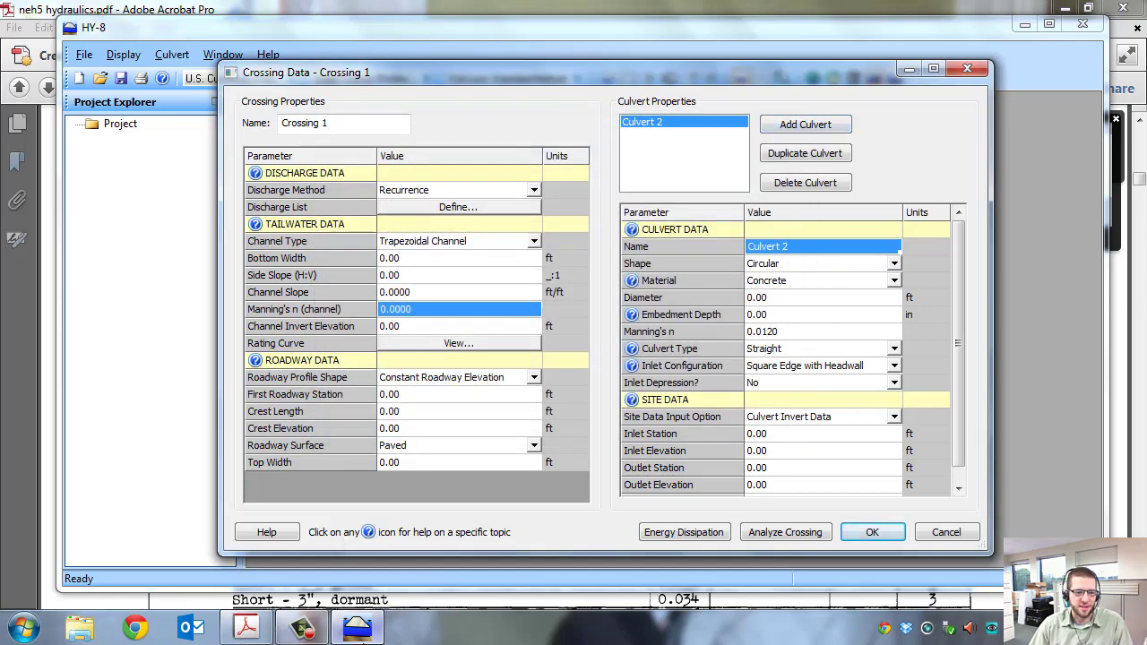
click(247, 627)
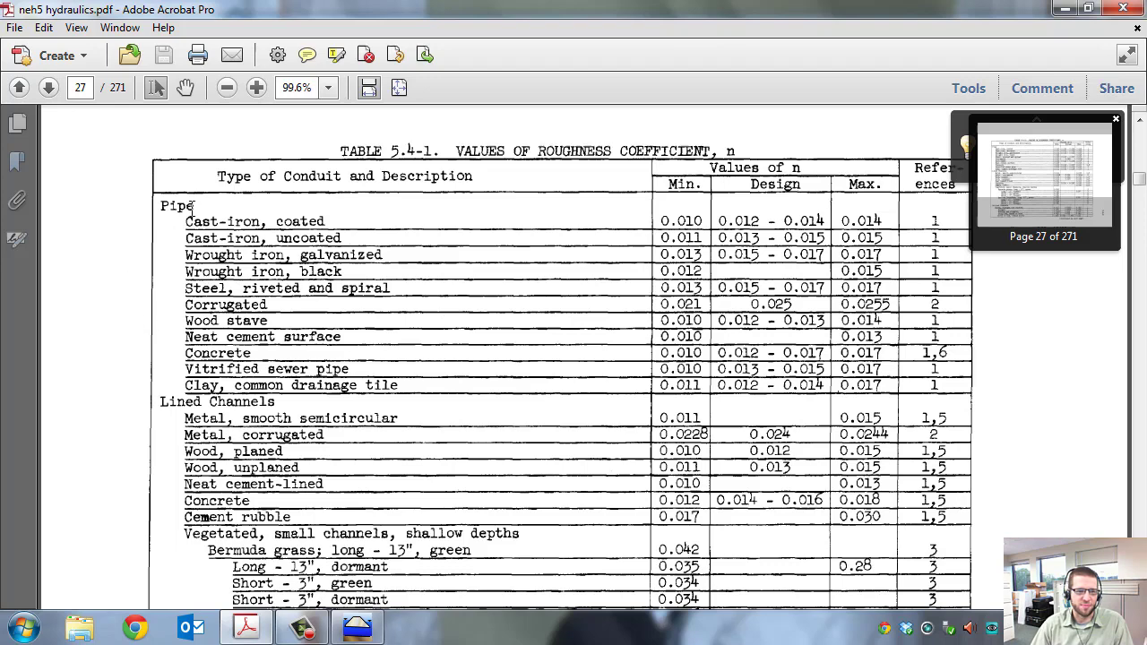
Step: Review Table 5.4-1's roughness n values, including the vegetated small channel rows
scroll(184, 220, down, 3)
scroll(189, 199, down, 2)
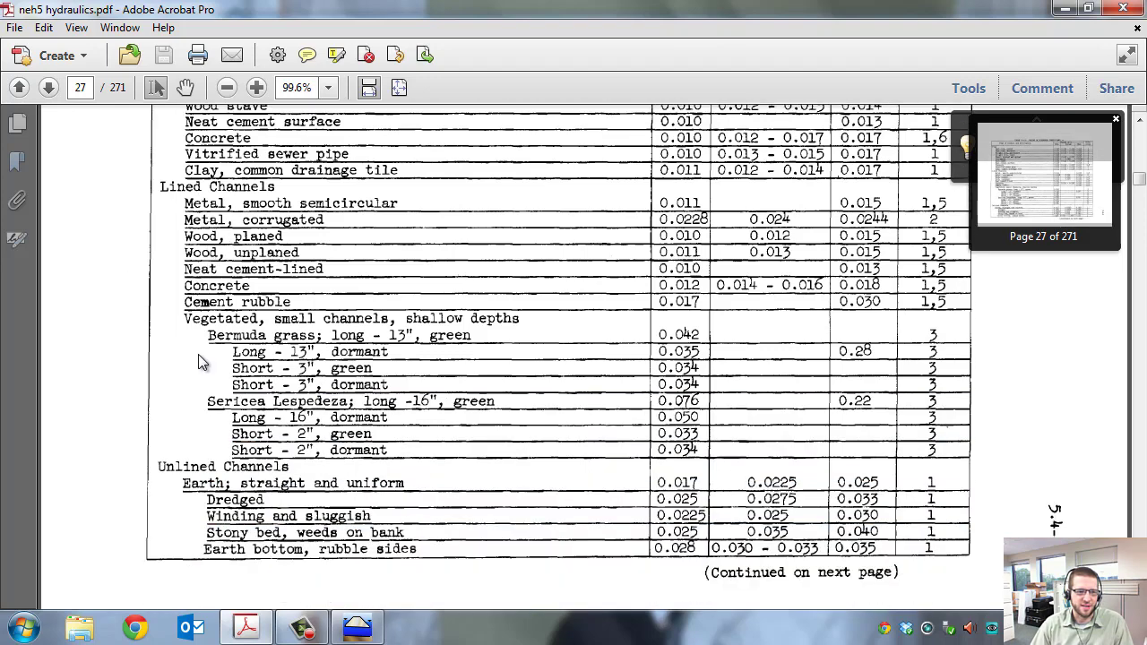
scroll(189, 411, down, 2)
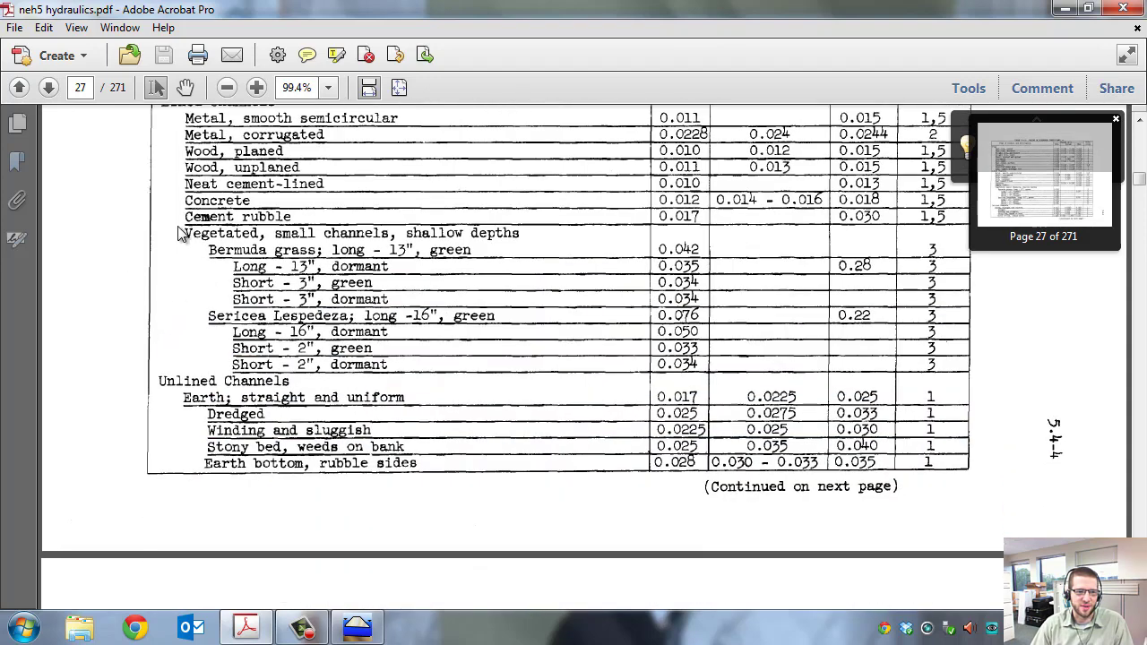
drag(187, 231, 475, 389)
click(475, 390)
scroll(296, 322, down, 3)
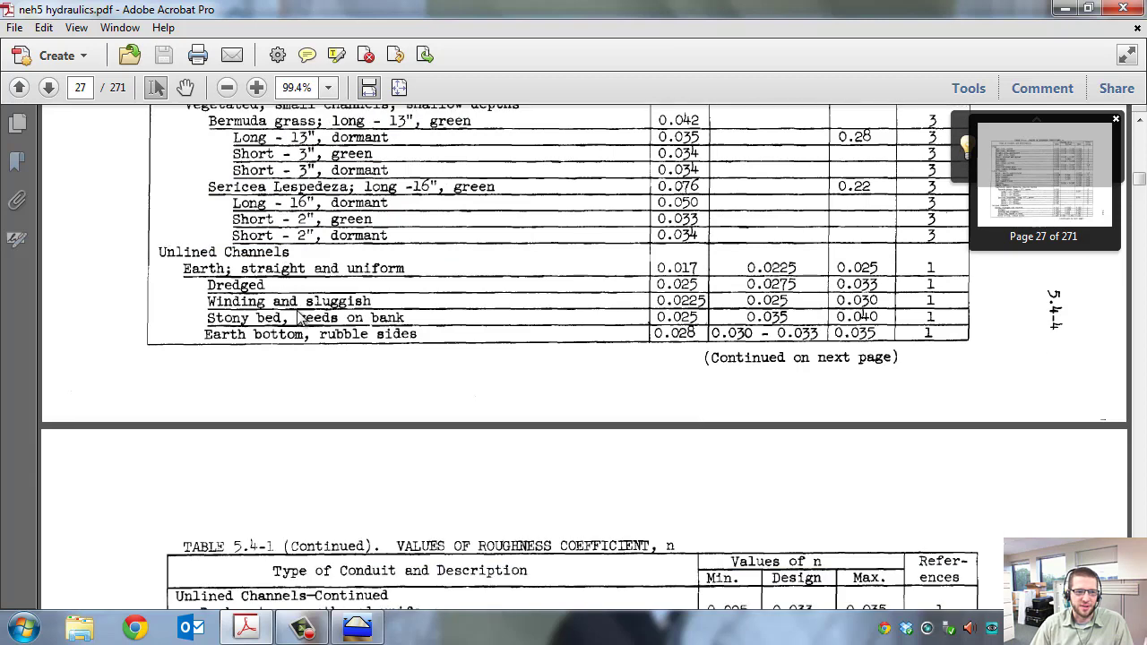
scroll(295, 314, down, 7)
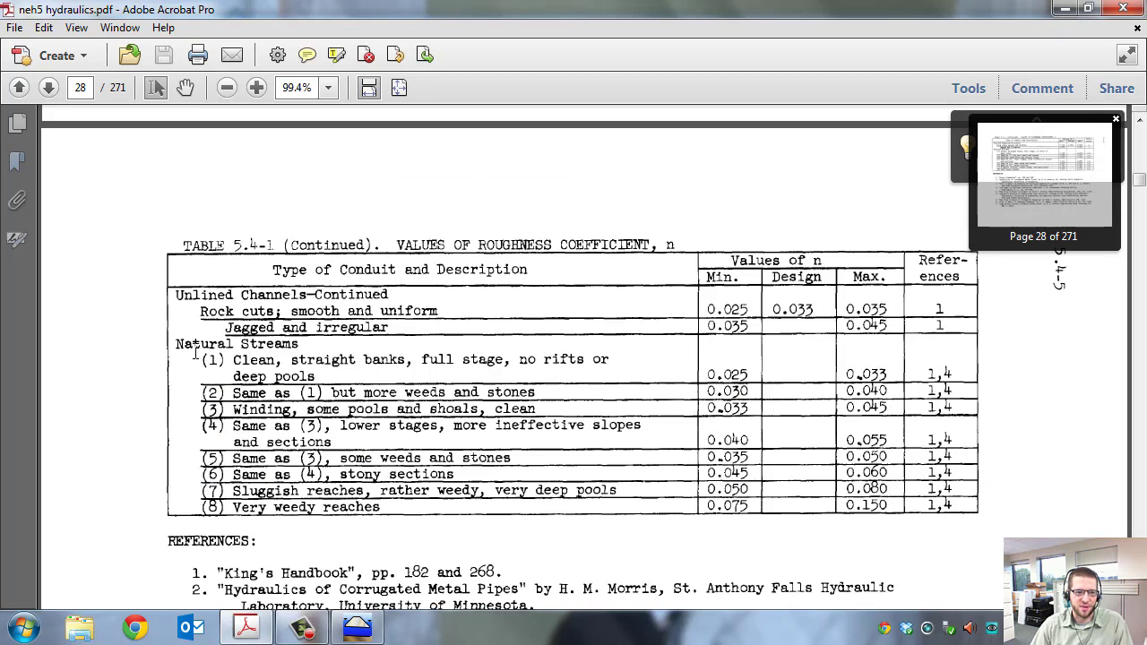
scroll(240, 345, down, 2)
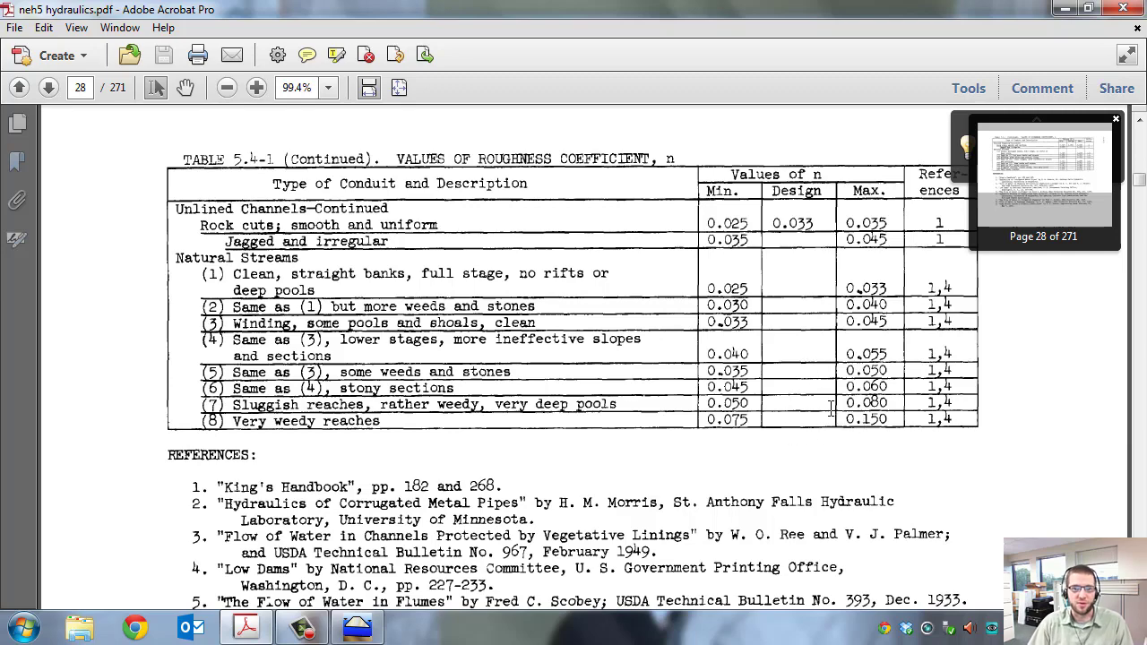
scroll(806, 389, up, 12)
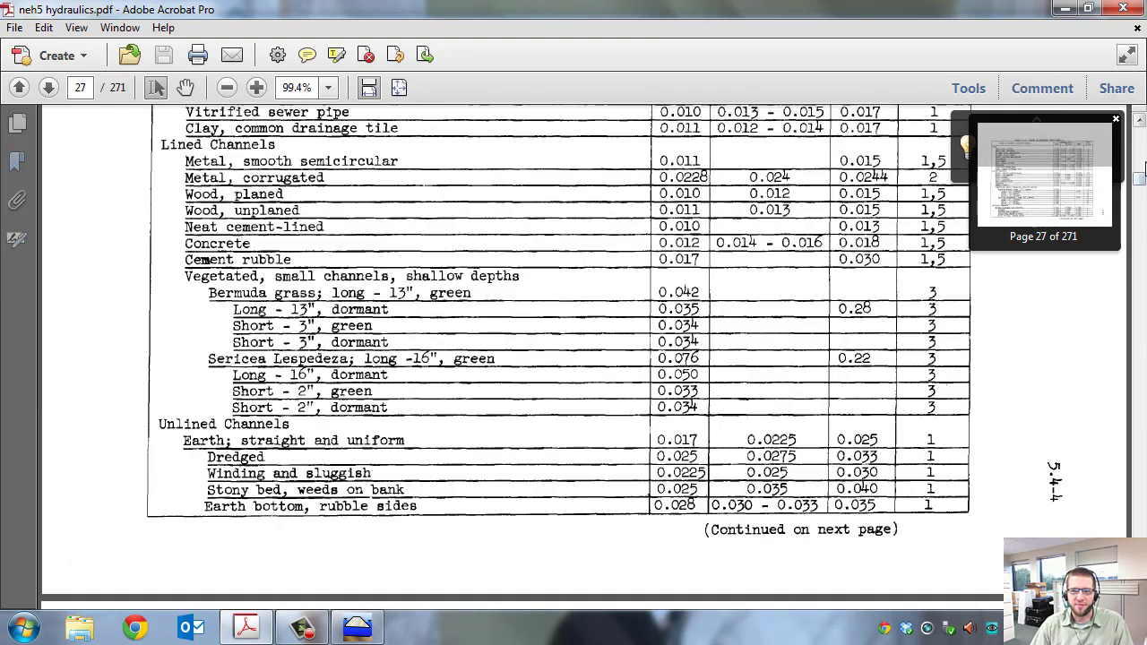
Step: Return the handbook to its cover page and switch back to the HY-8 crossing dialog
drag(1140, 182, 1140, 132)
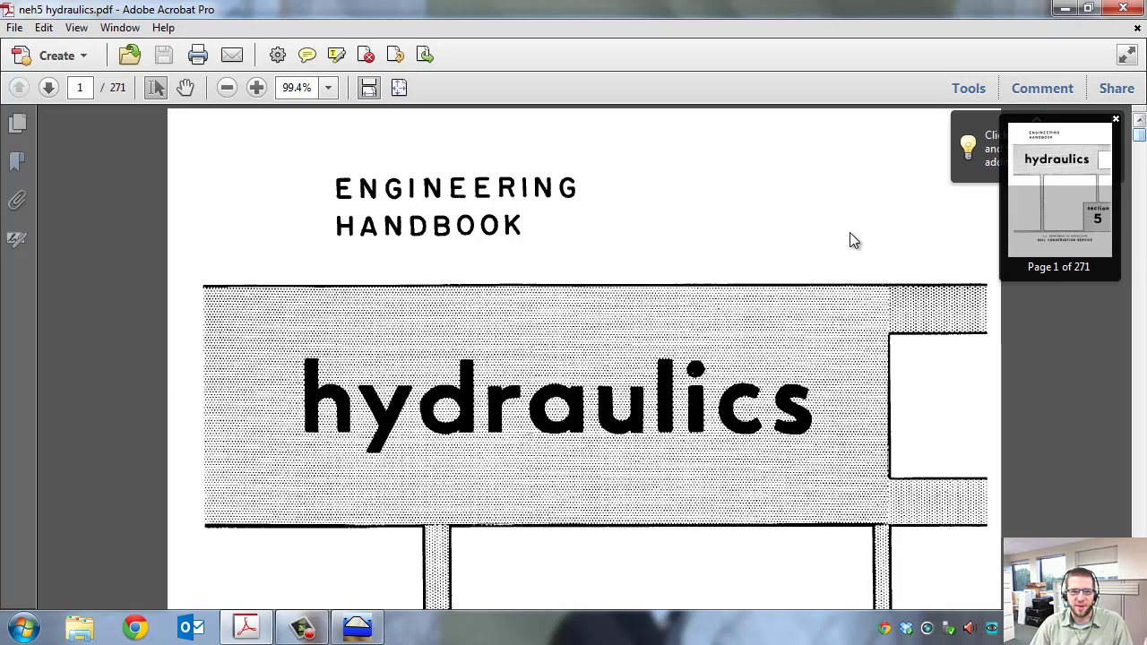
scroll(394, 367, down, 10)
scroll(806, 322, down, 4)
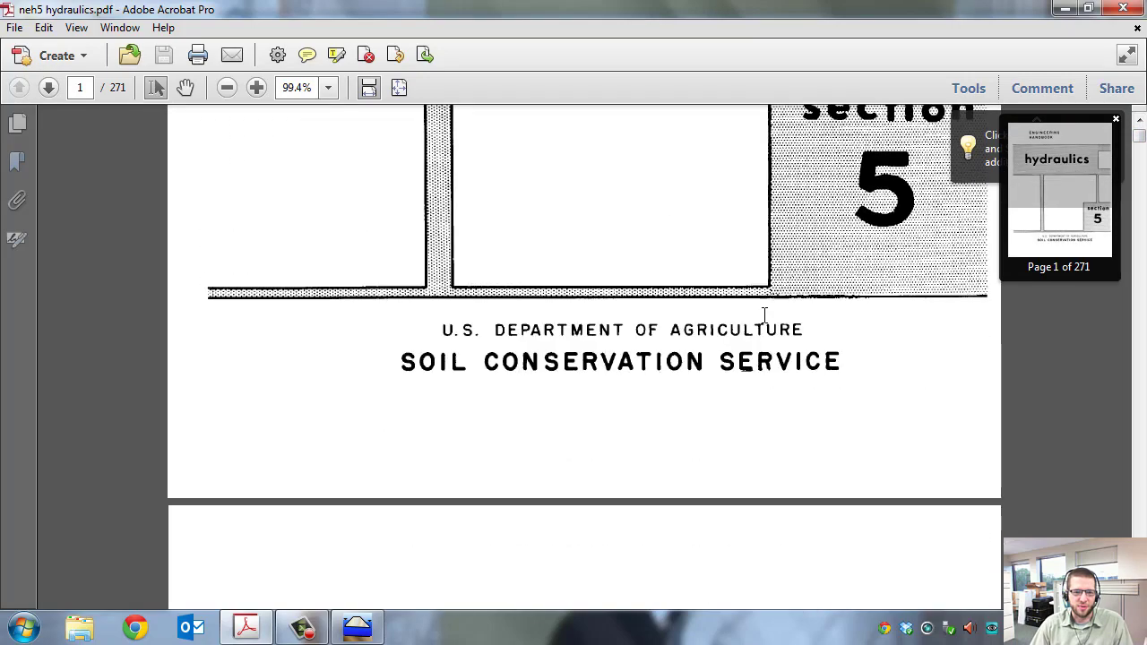
scroll(589, 343, up, 14)
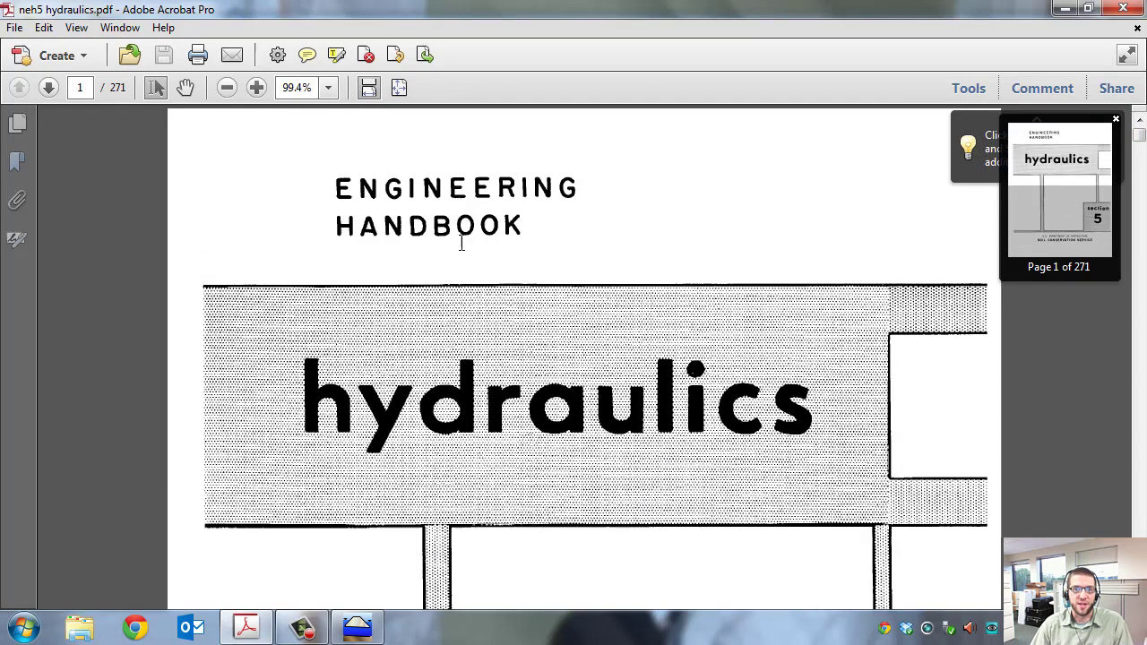
click(357, 627)
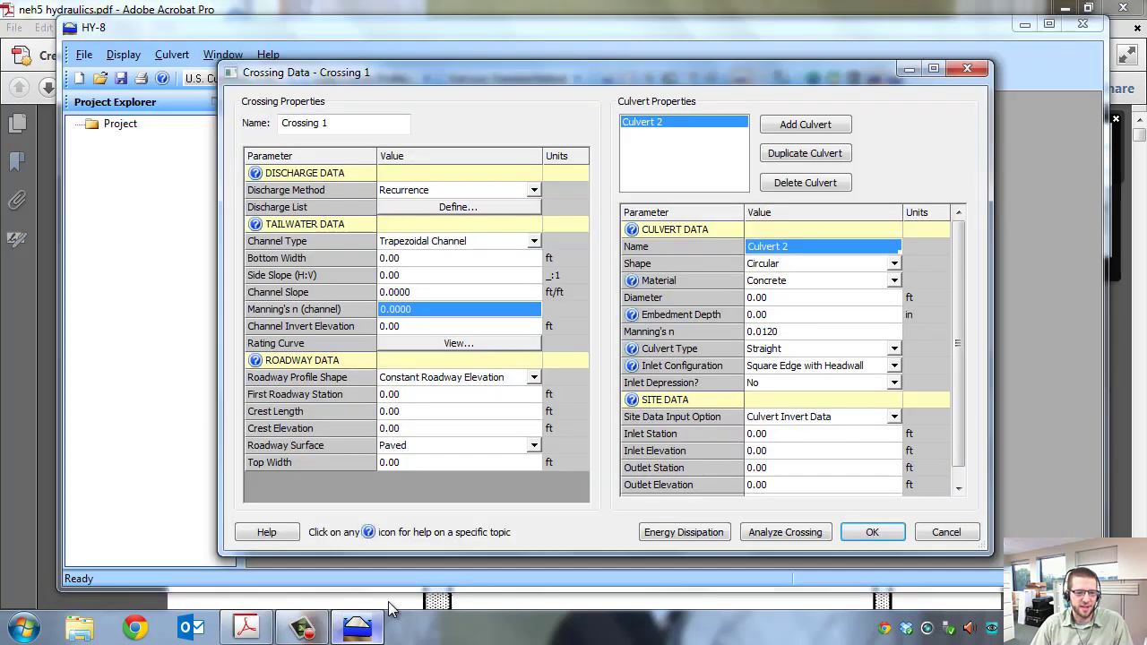
click(425, 328)
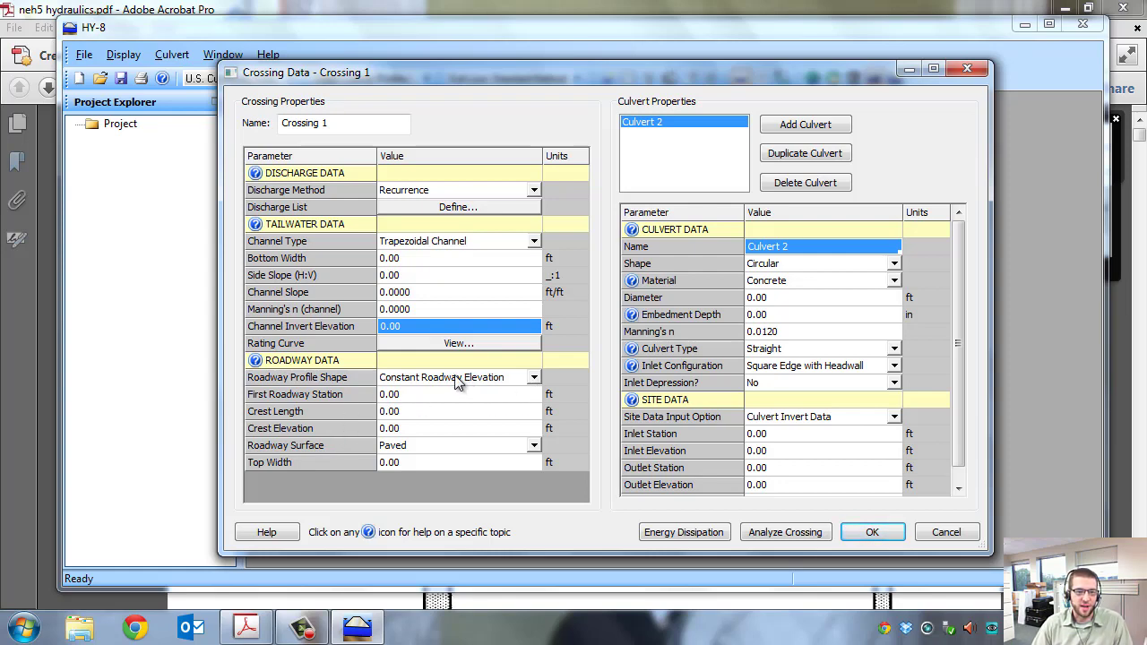
Step: Keep the roadway profile shape as Constant Roadway Elevation
click(535, 378)
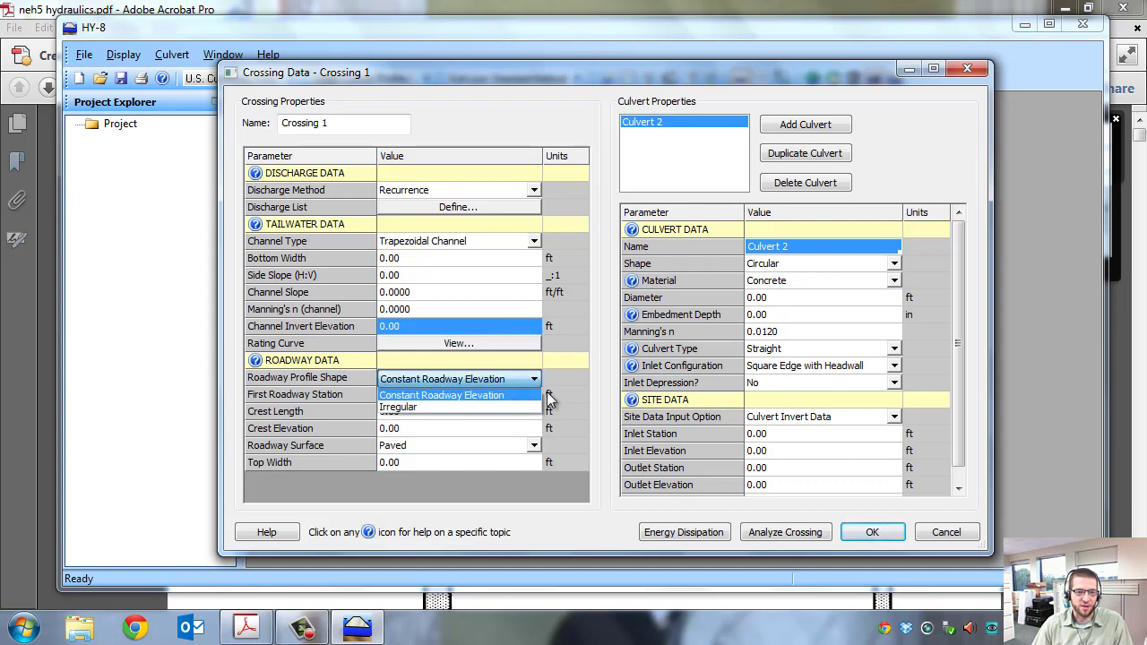
click(560, 382)
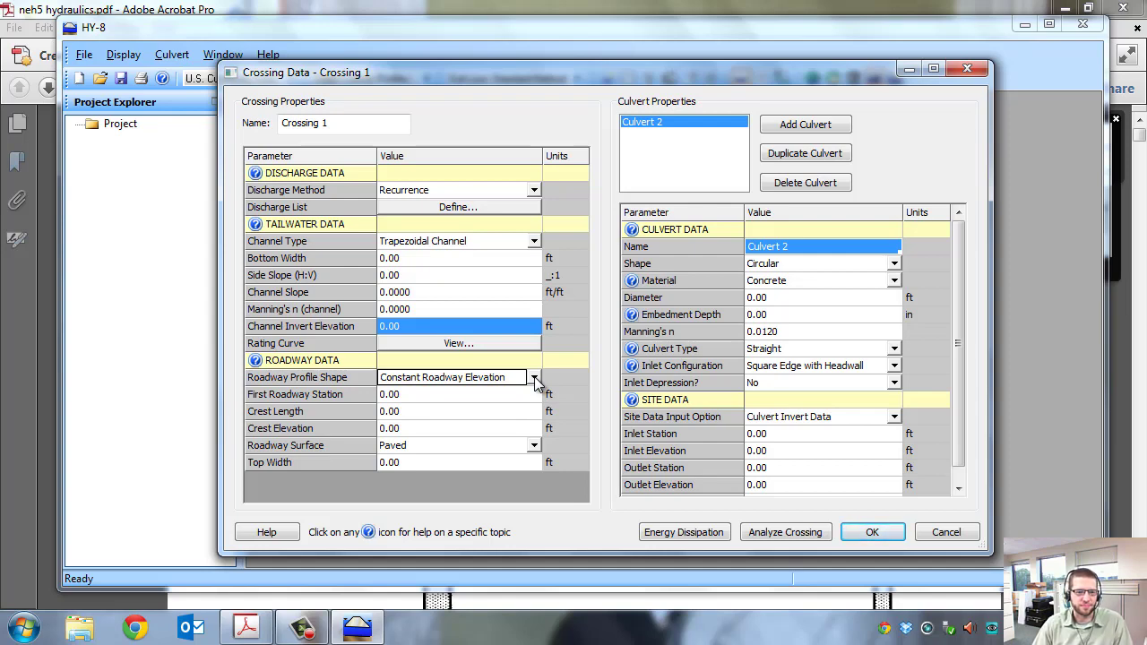
click(535, 379)
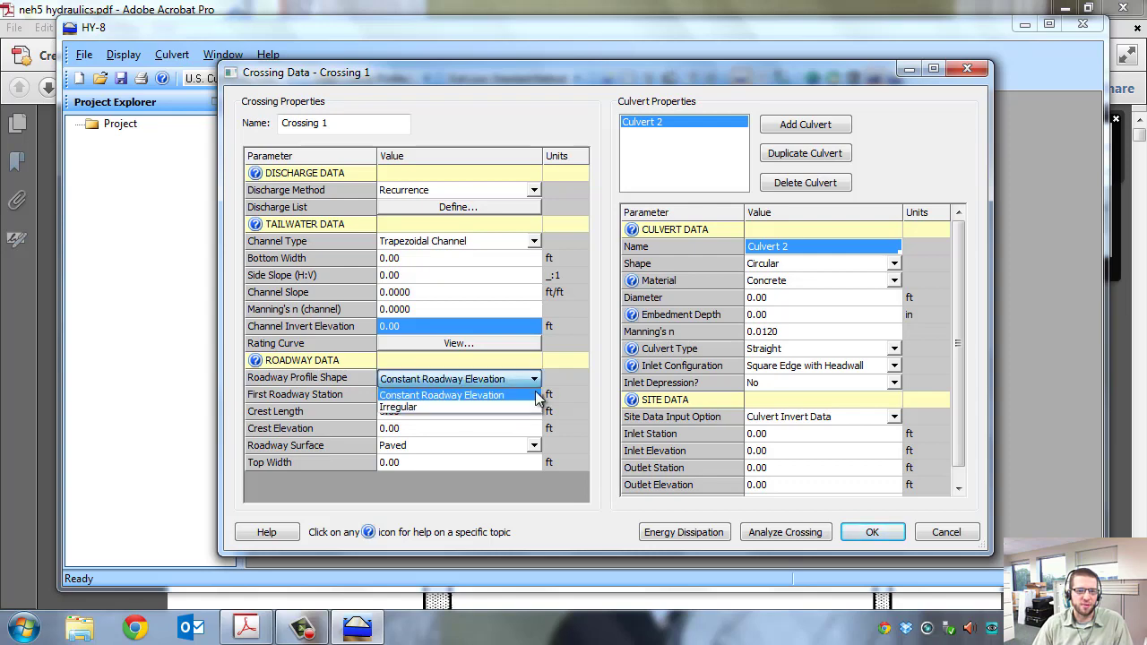
click(556, 385)
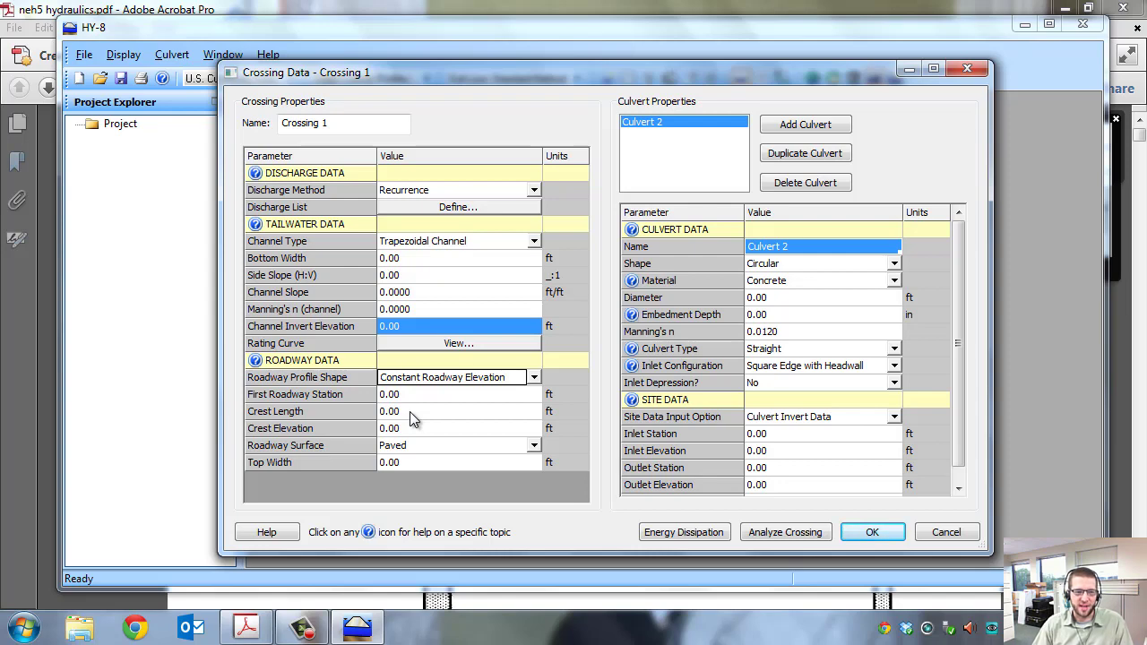
Step: Select the crest length and elevation fields, and change the roadway surface to Gravel
click(410, 411)
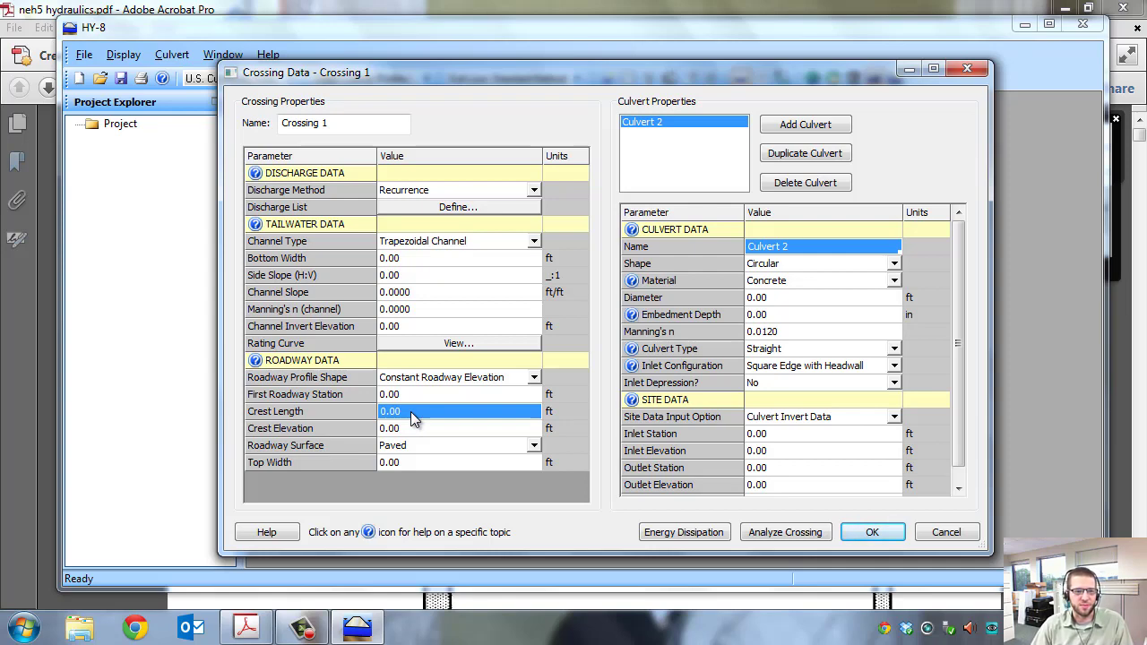
click(415, 428)
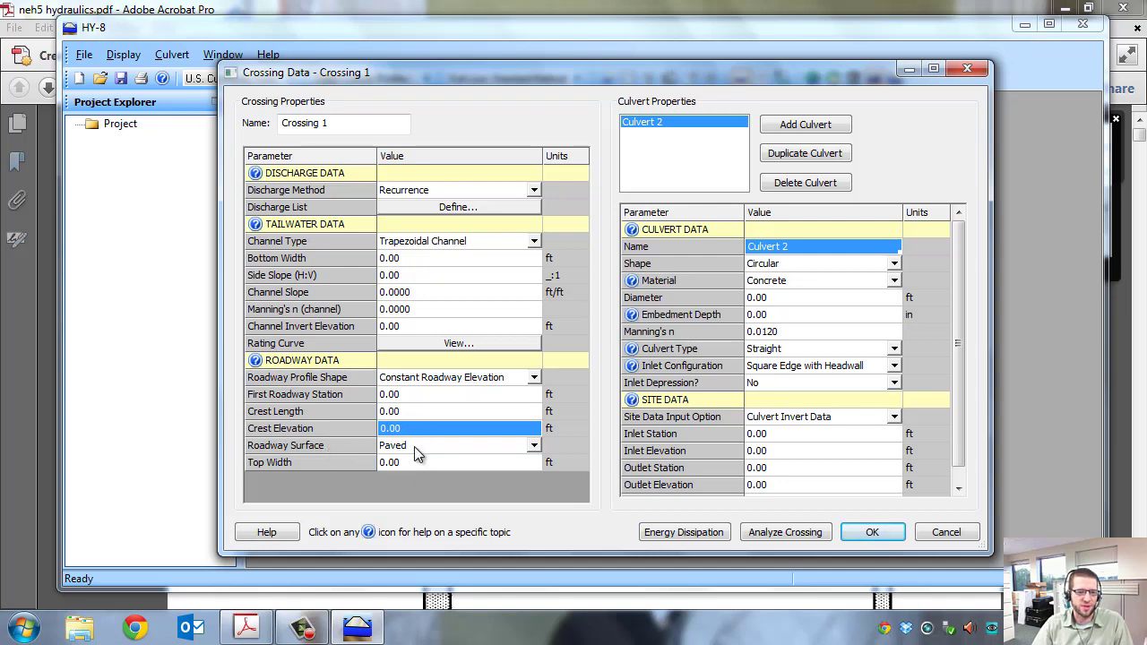
click(534, 445)
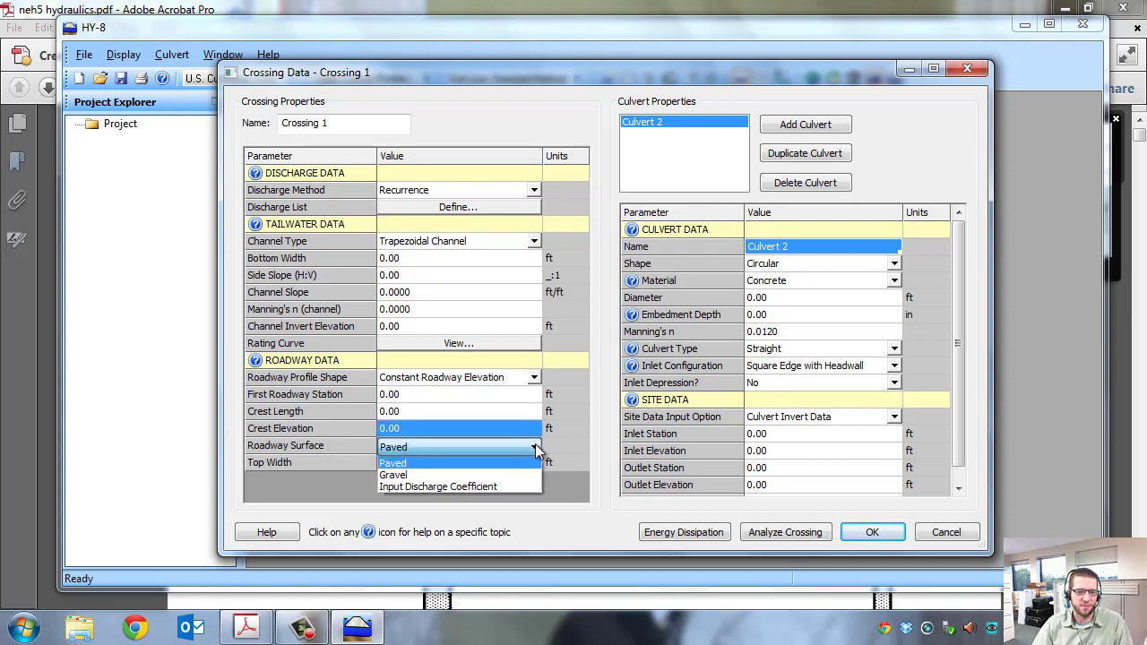
click(398, 476)
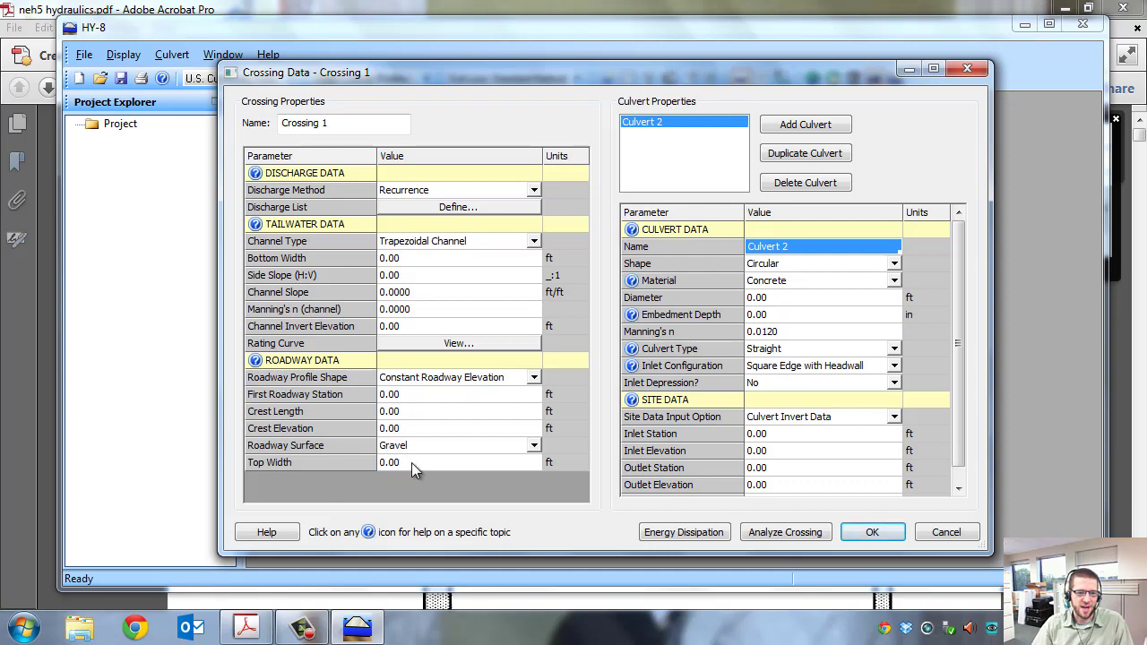
click(406, 465)
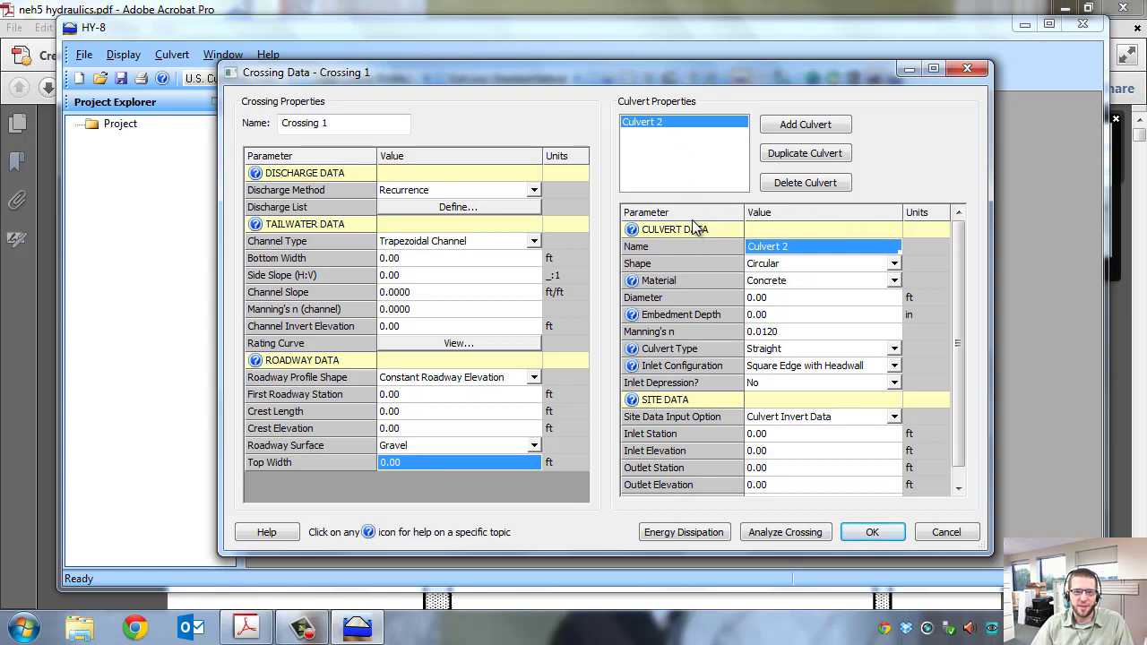
click(803, 250)
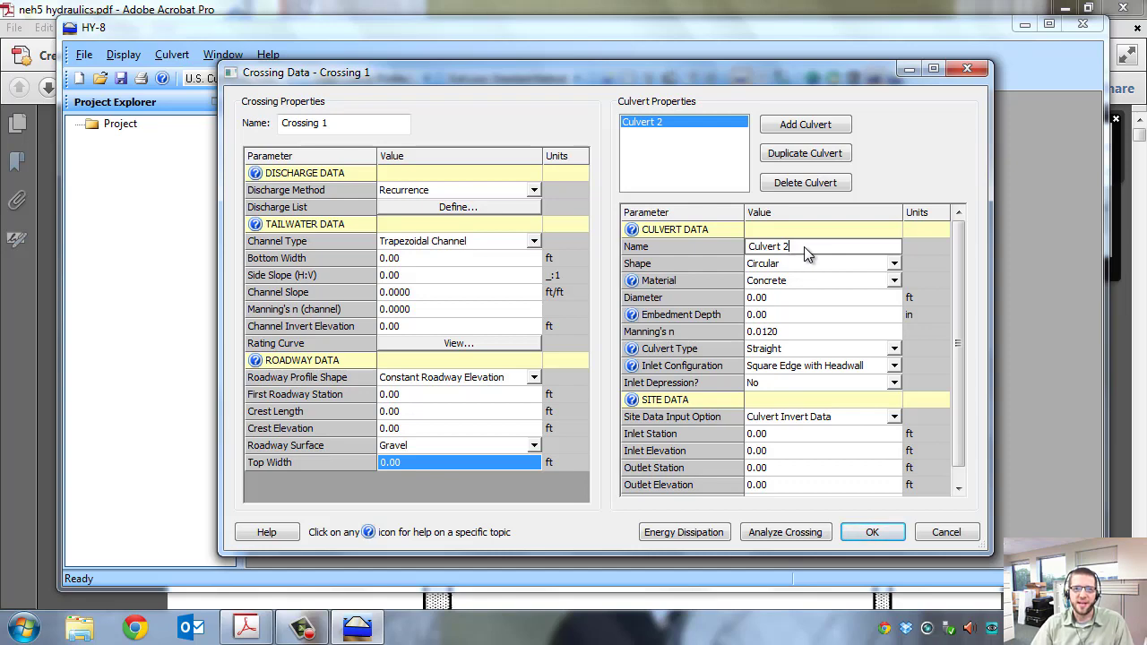
click(811, 270)
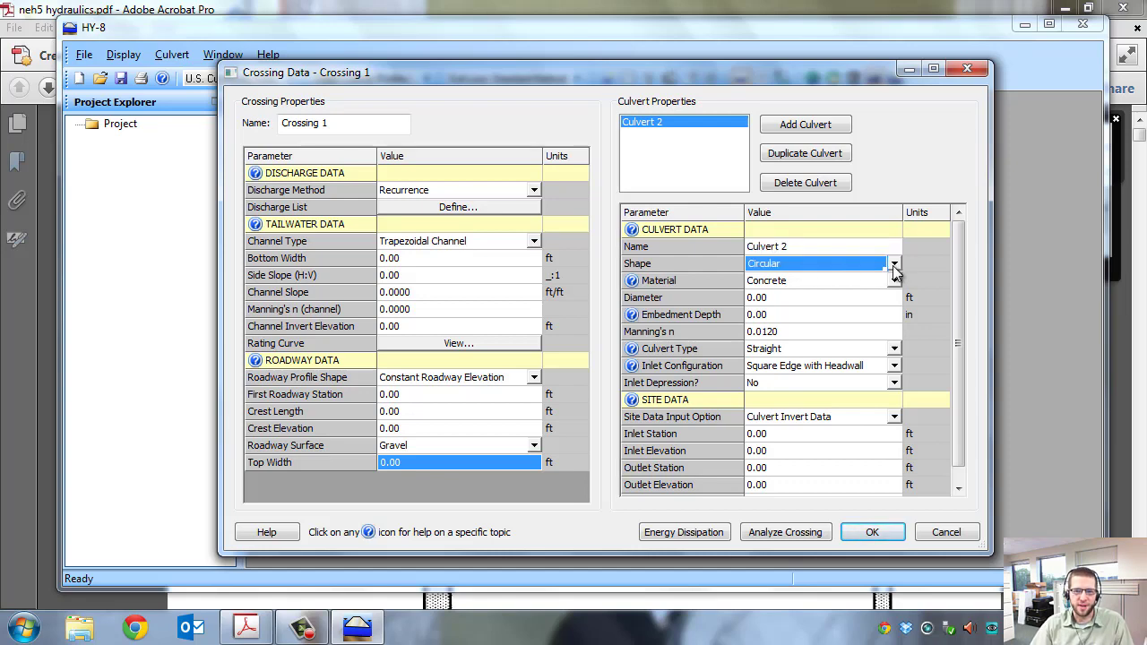
click(894, 263)
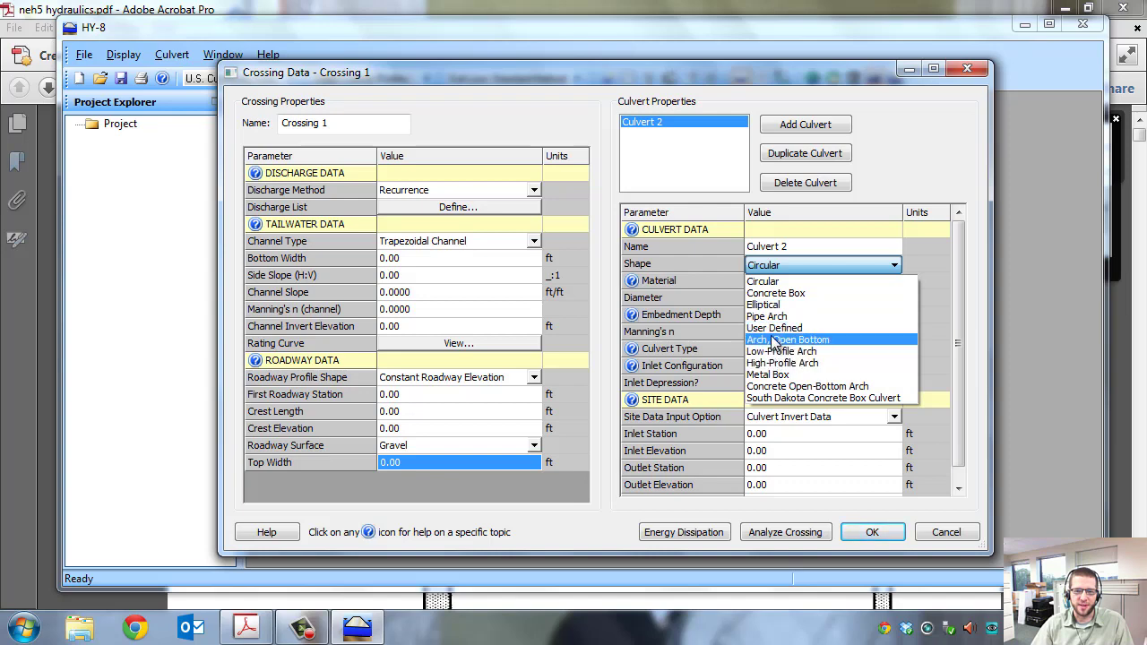
click(771, 306)
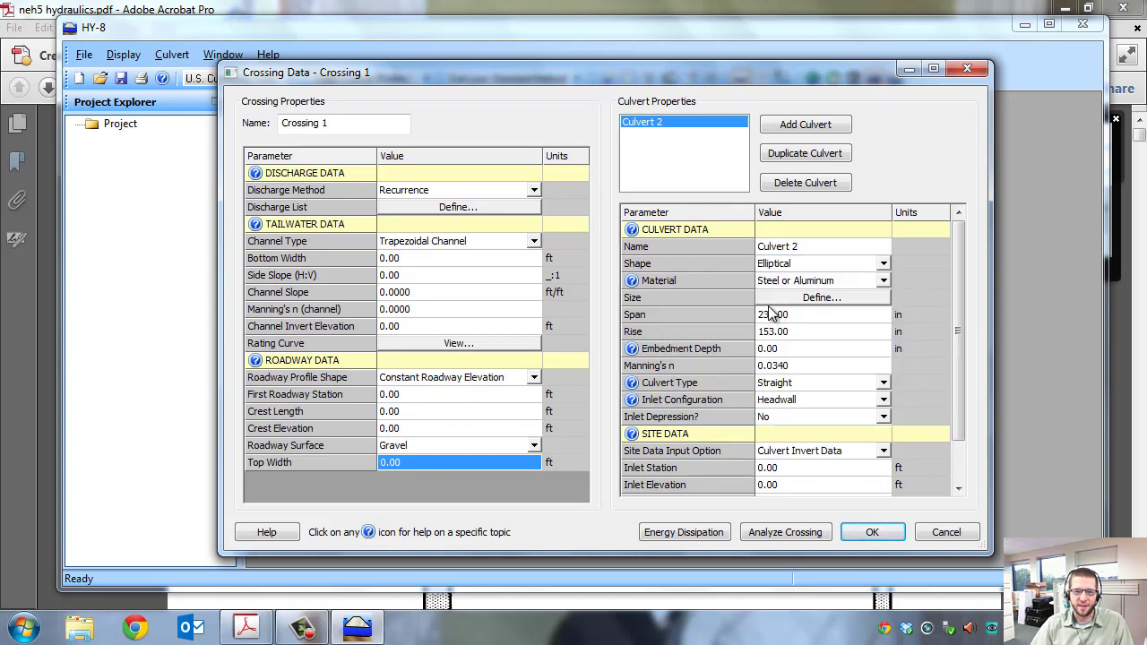
click(885, 280)
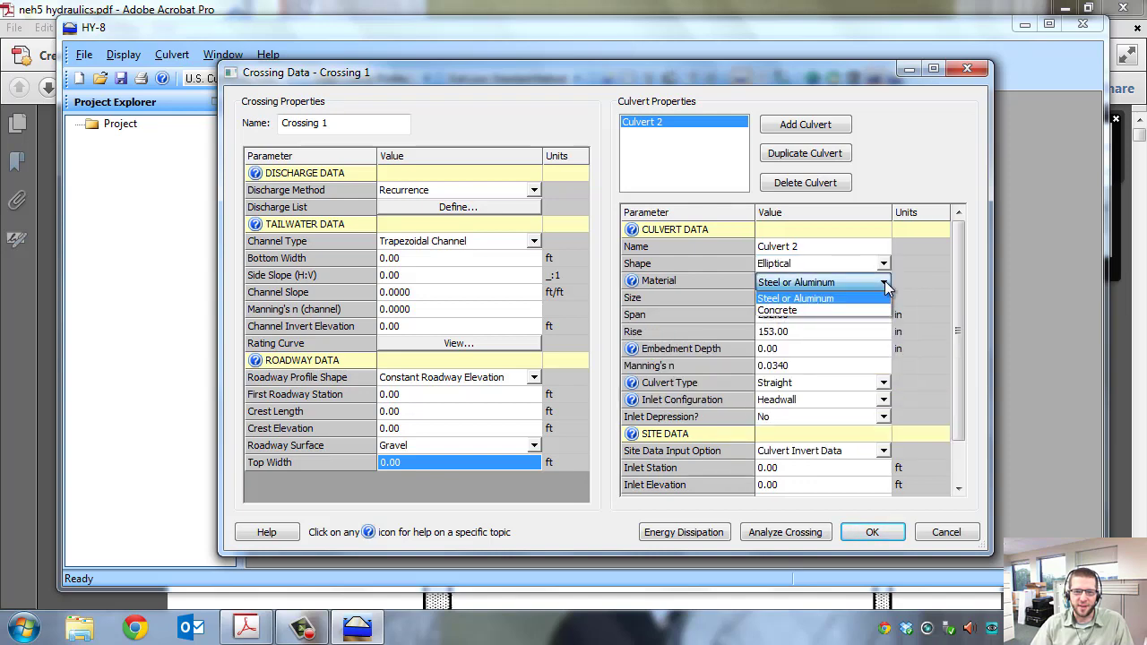
click(883, 264)
click(883, 261)
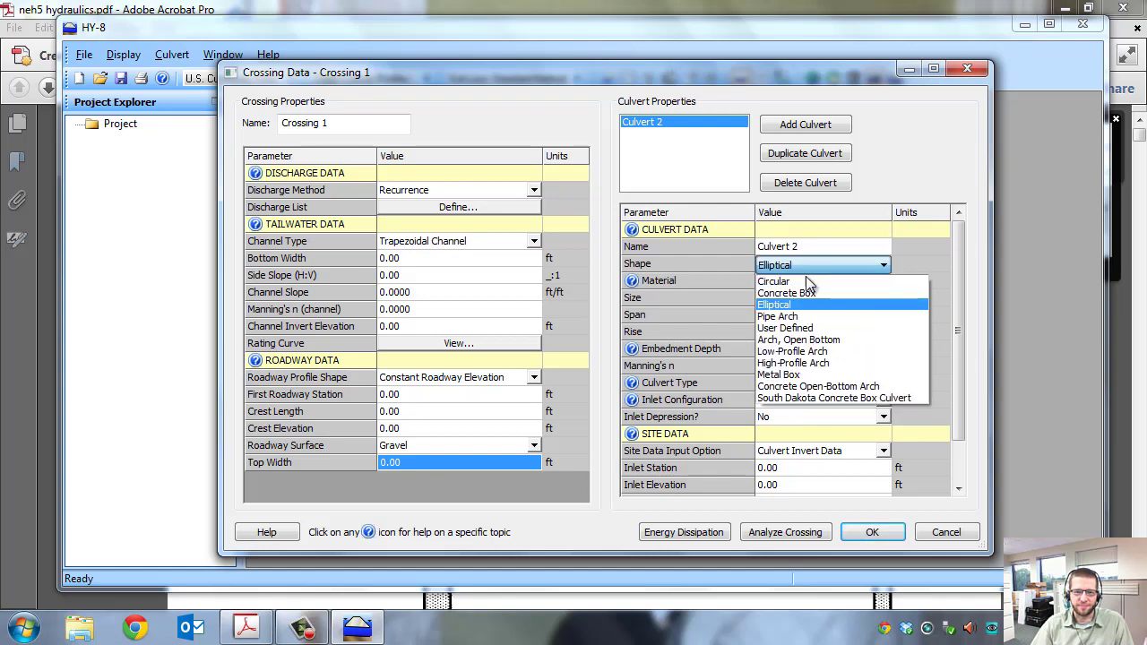
click(802, 277)
click(893, 263)
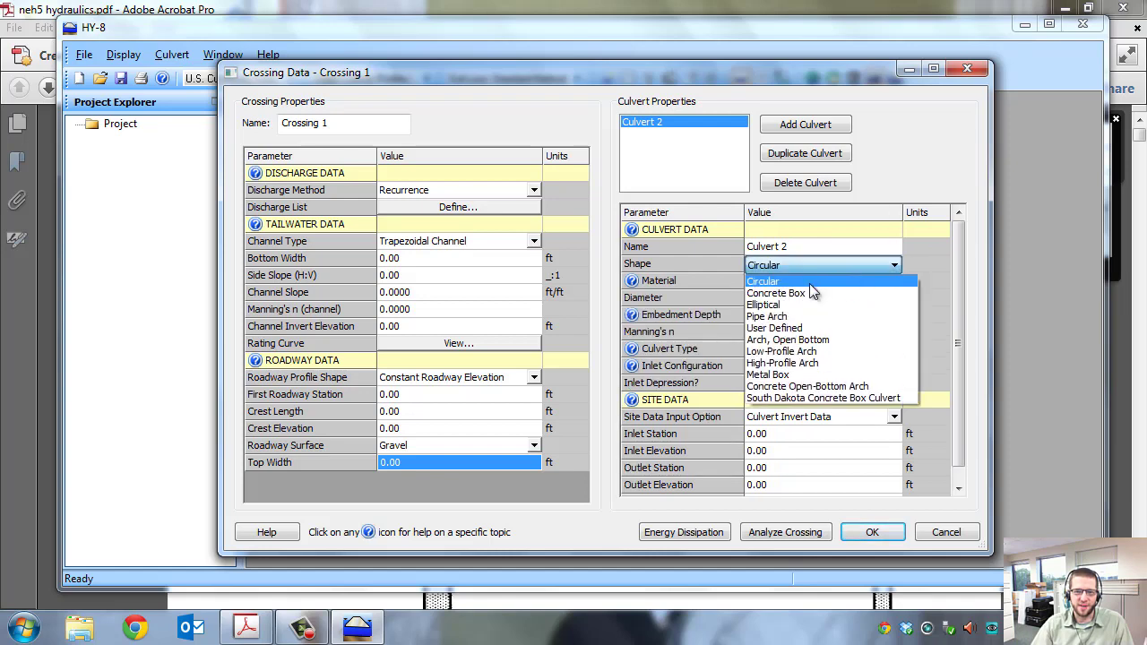
click(785, 308)
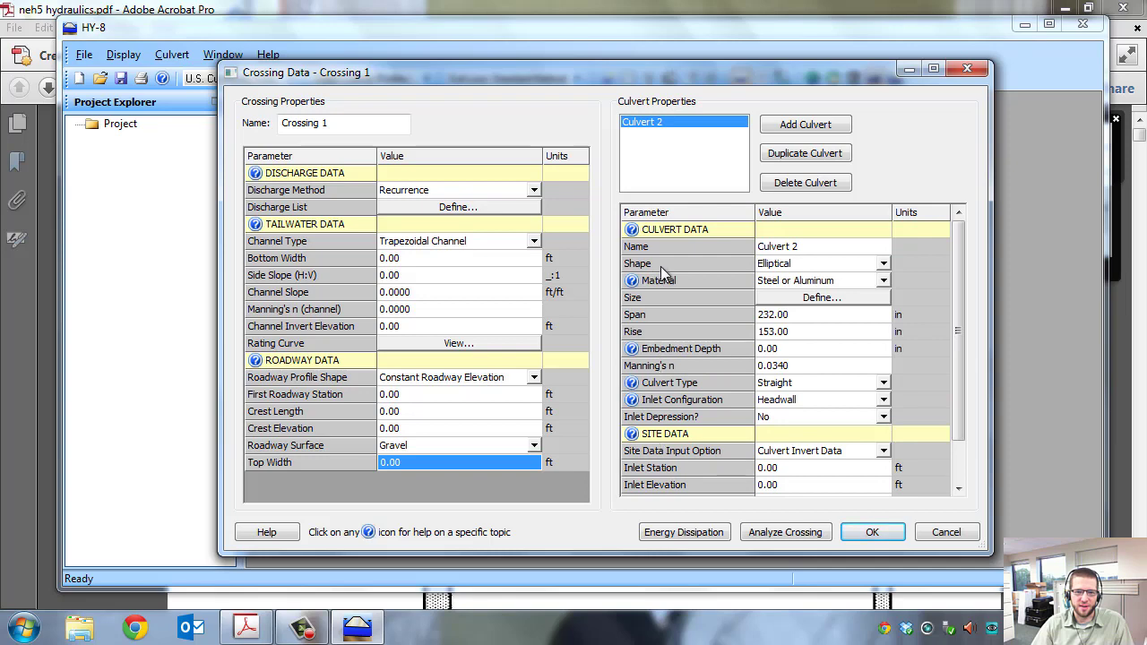
click(883, 263)
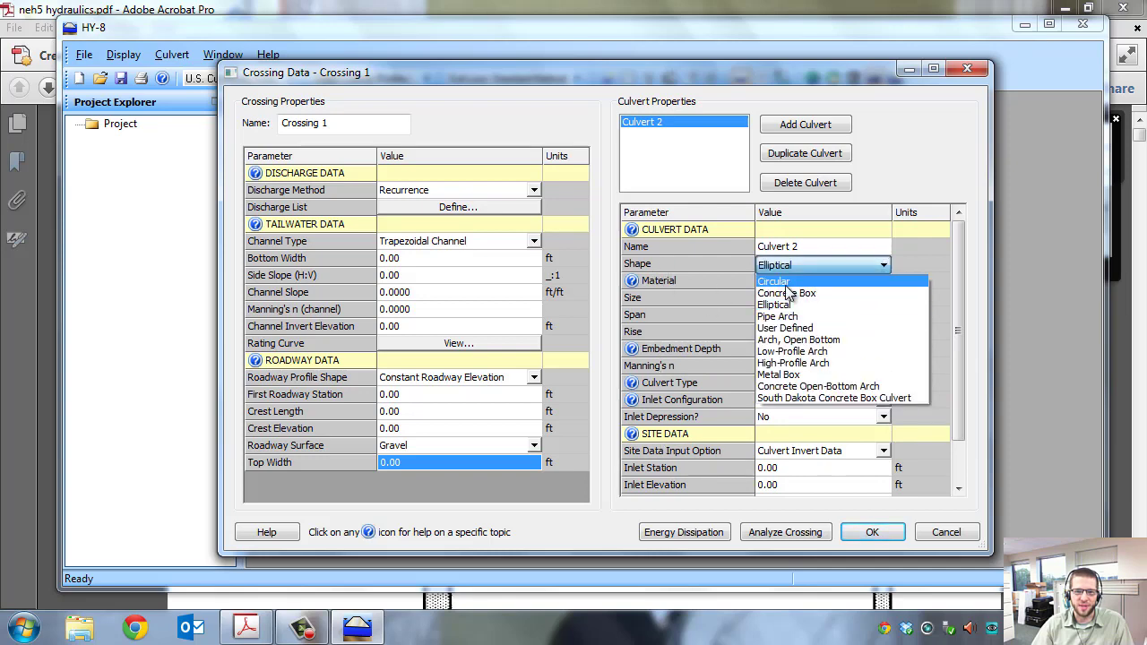
click(775, 281)
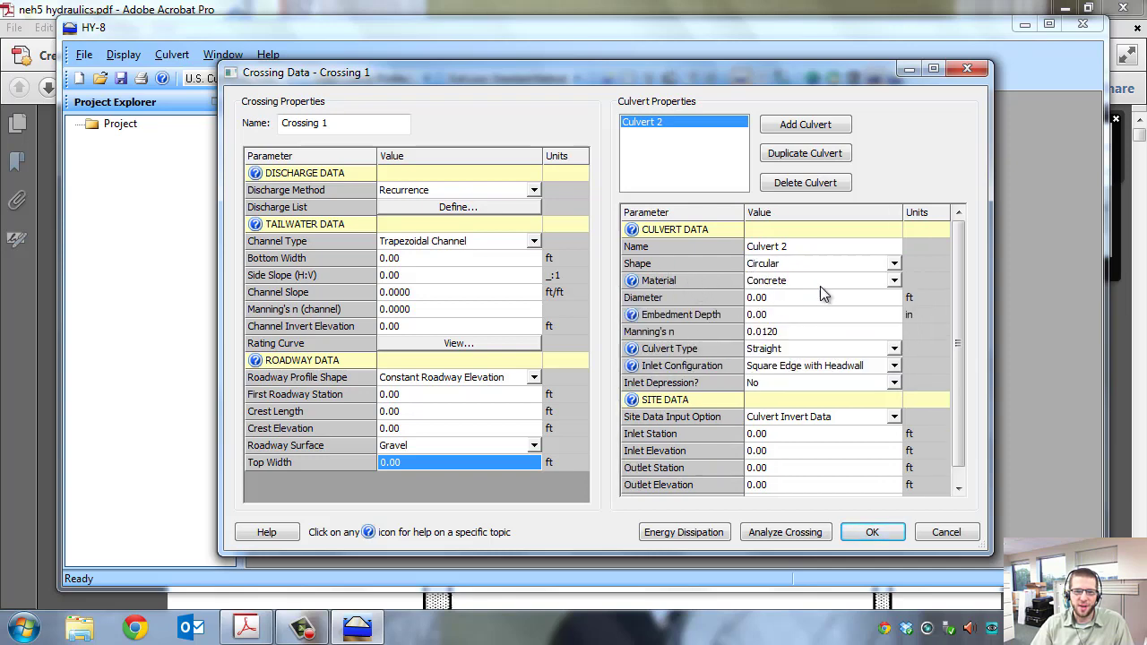
click(894, 280)
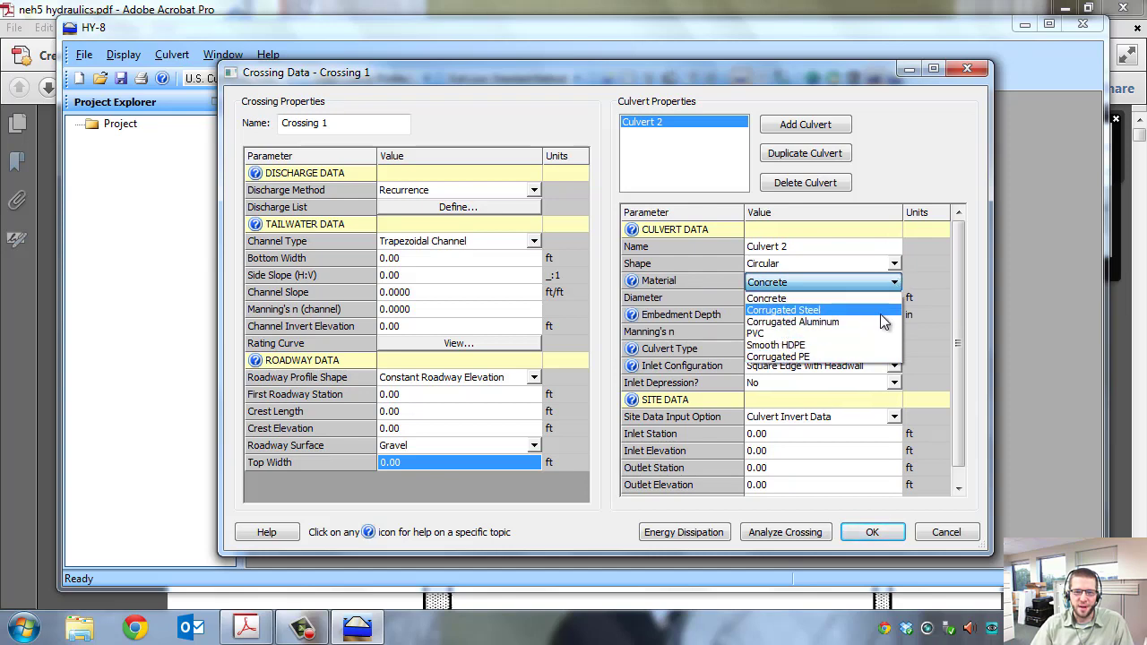
click(971, 274)
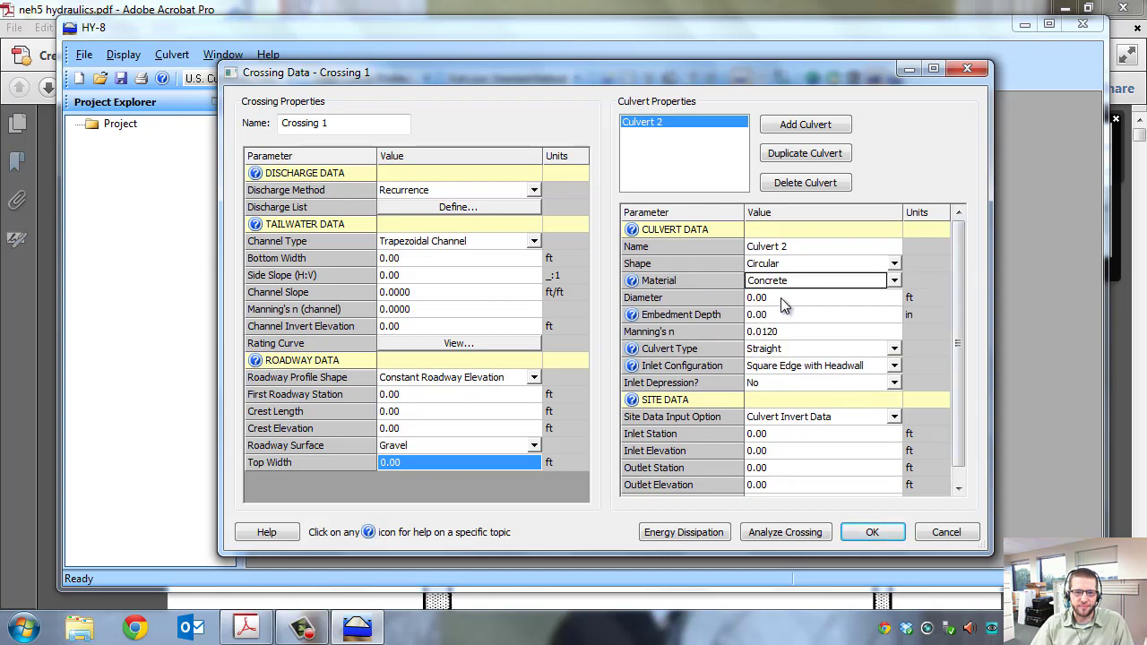
click(781, 298)
click(781, 315)
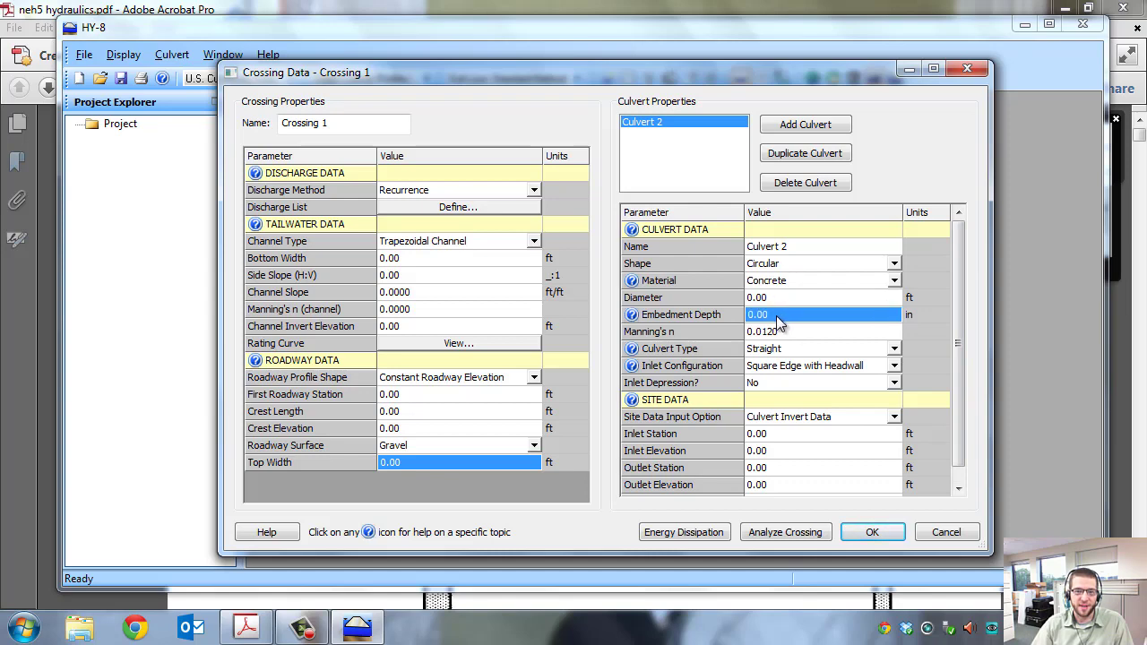
click(783, 299)
click(862, 315)
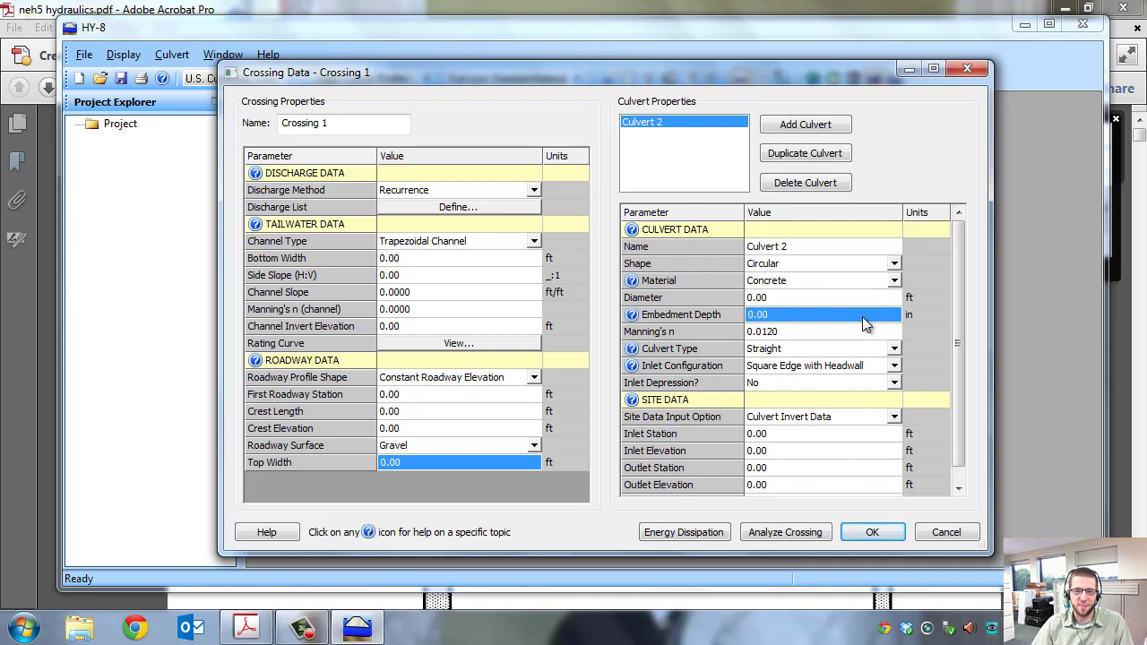
click(789, 331)
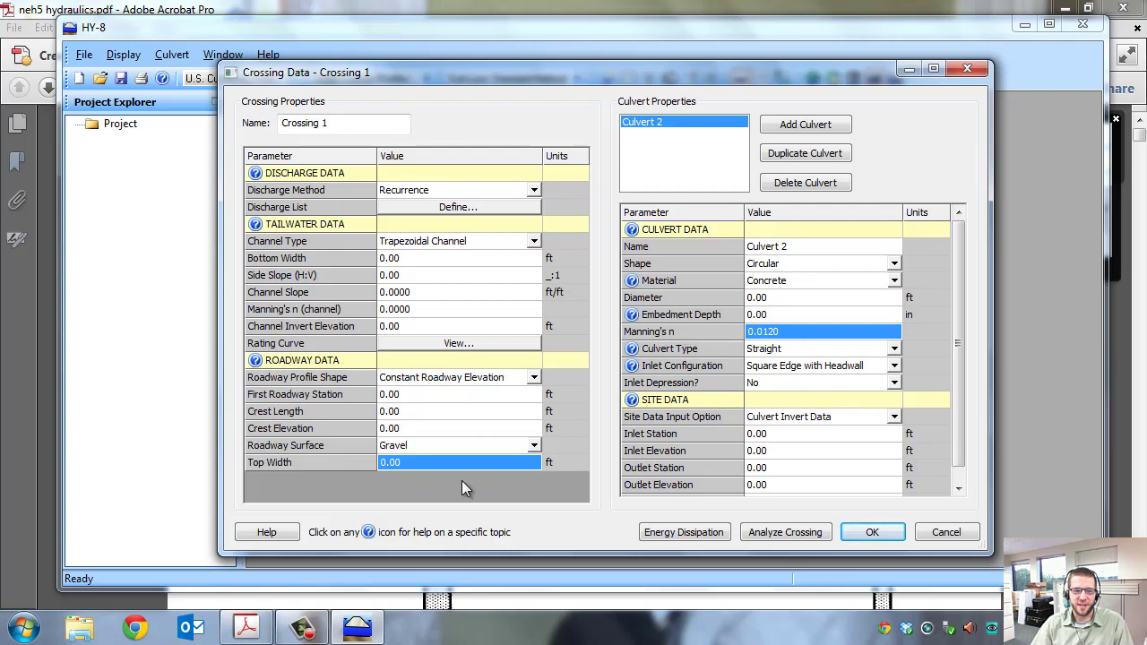
click(246, 627)
scroll(344, 352, down, 5)
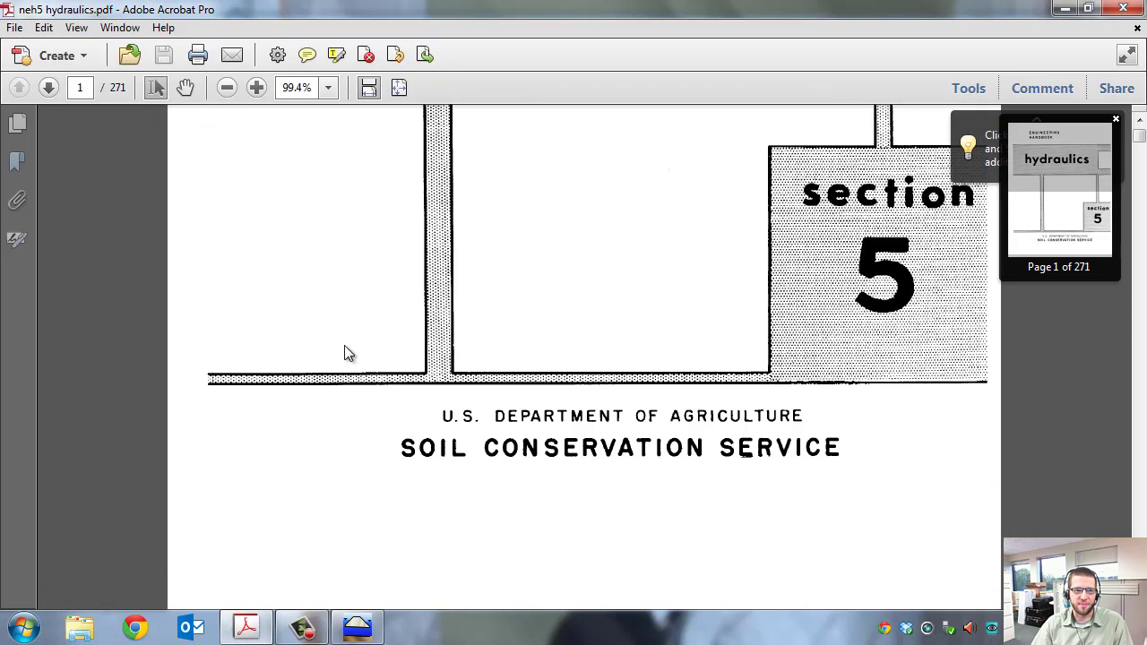
scroll(342, 341, up, 5)
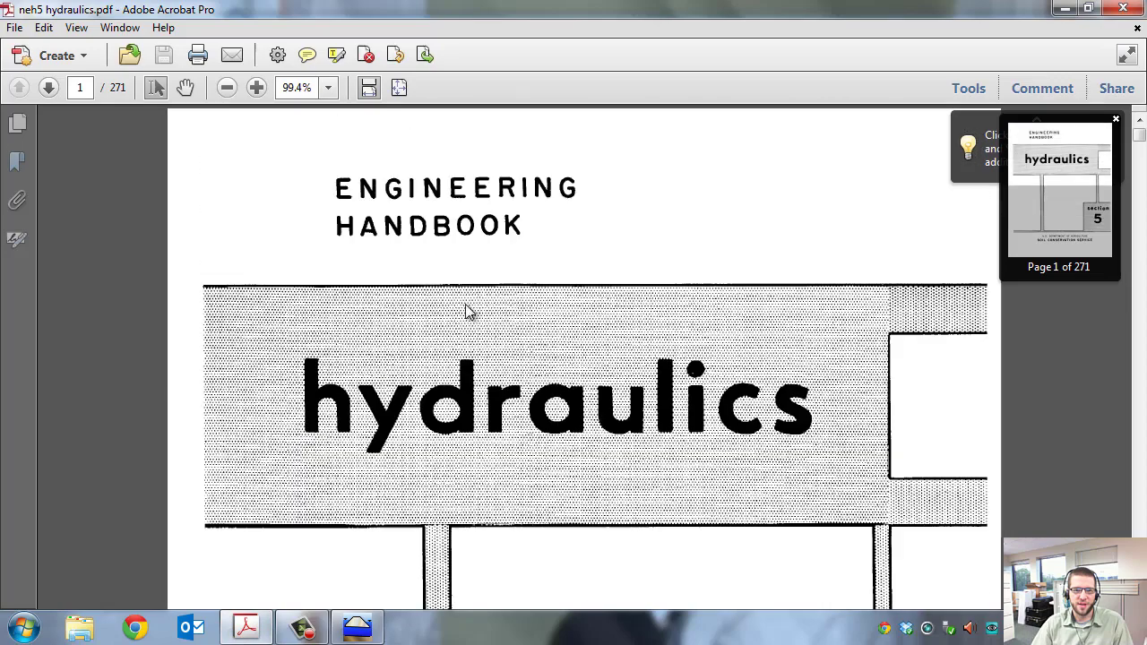
scroll(466, 314, down, 3)
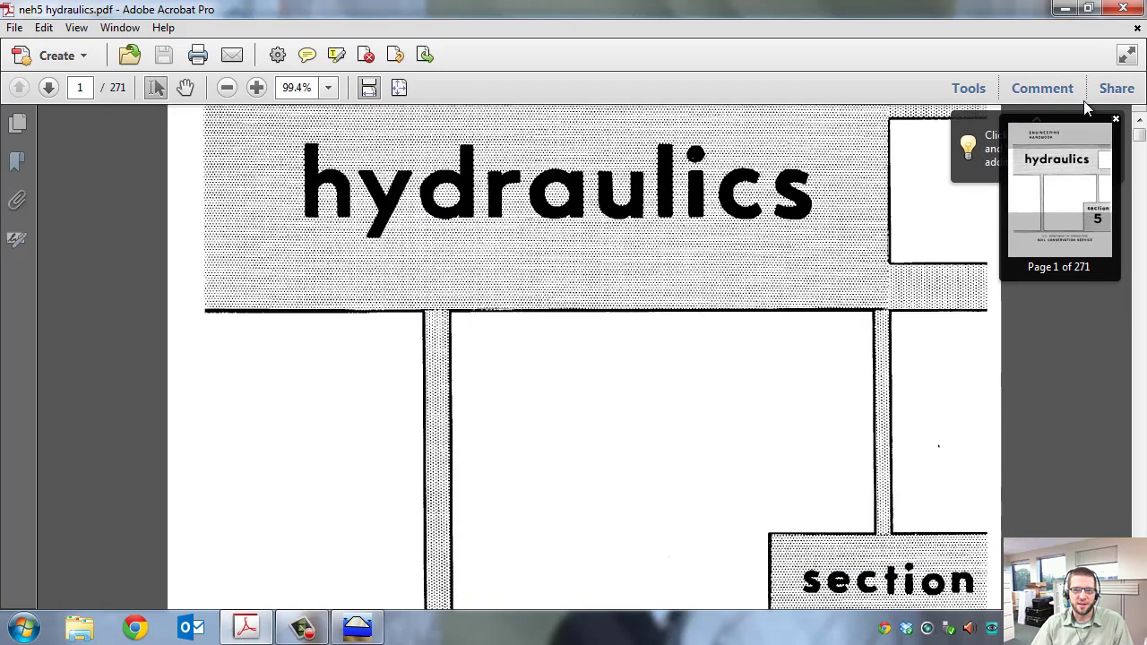
click(1066, 11)
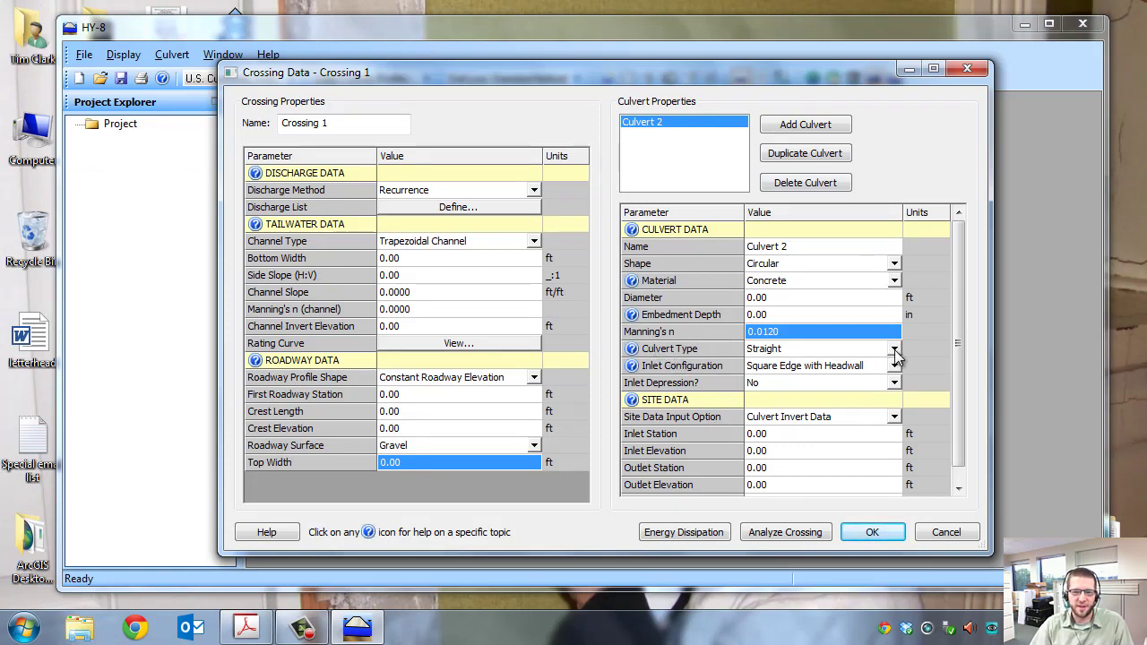
click(893, 351)
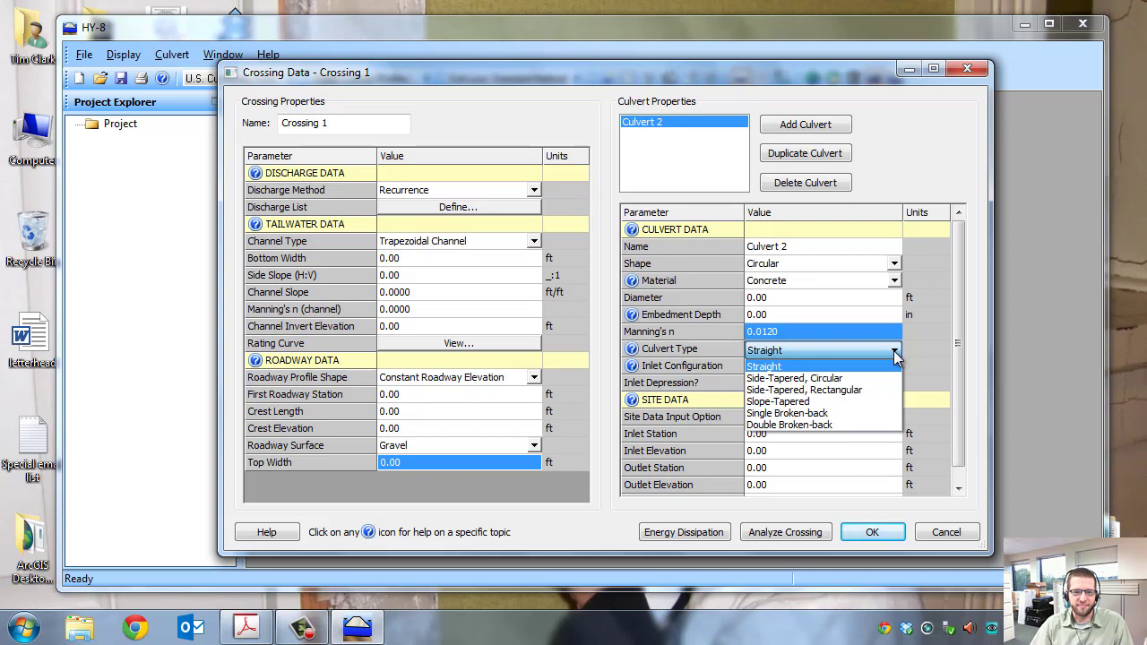
click(786, 368)
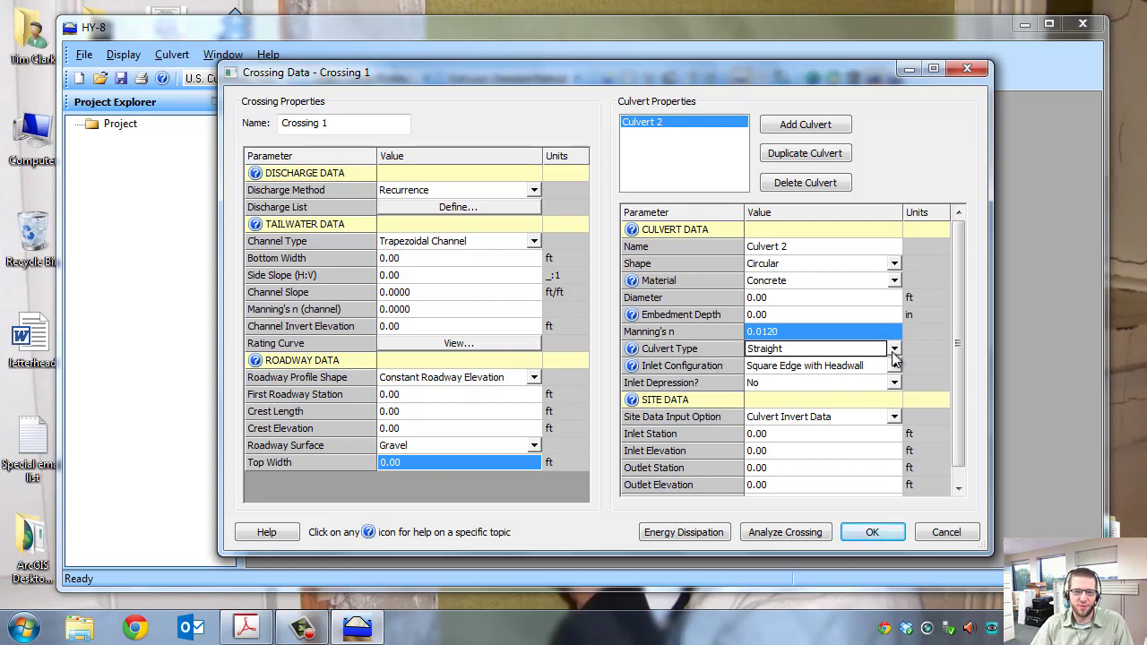
click(894, 349)
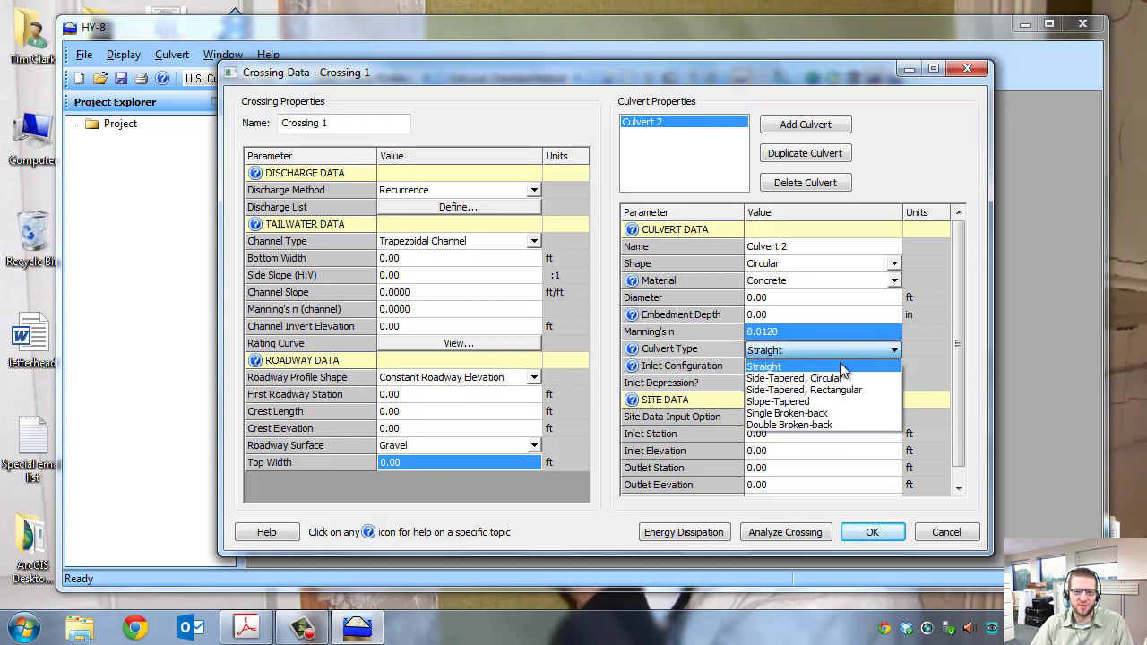
click(783, 367)
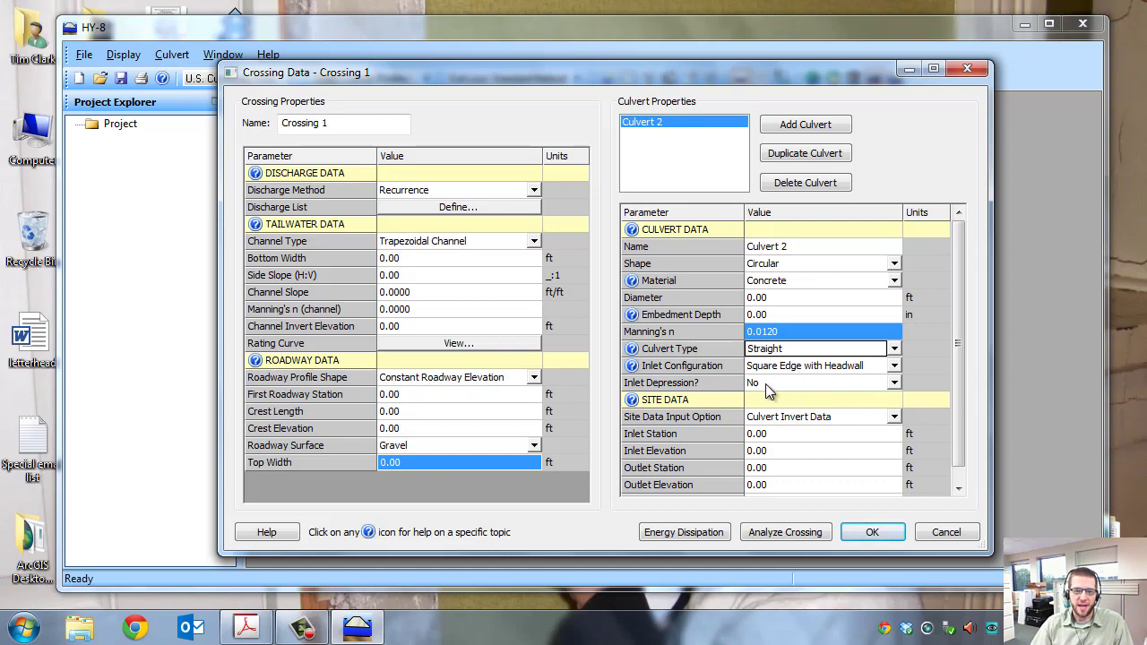
click(894, 367)
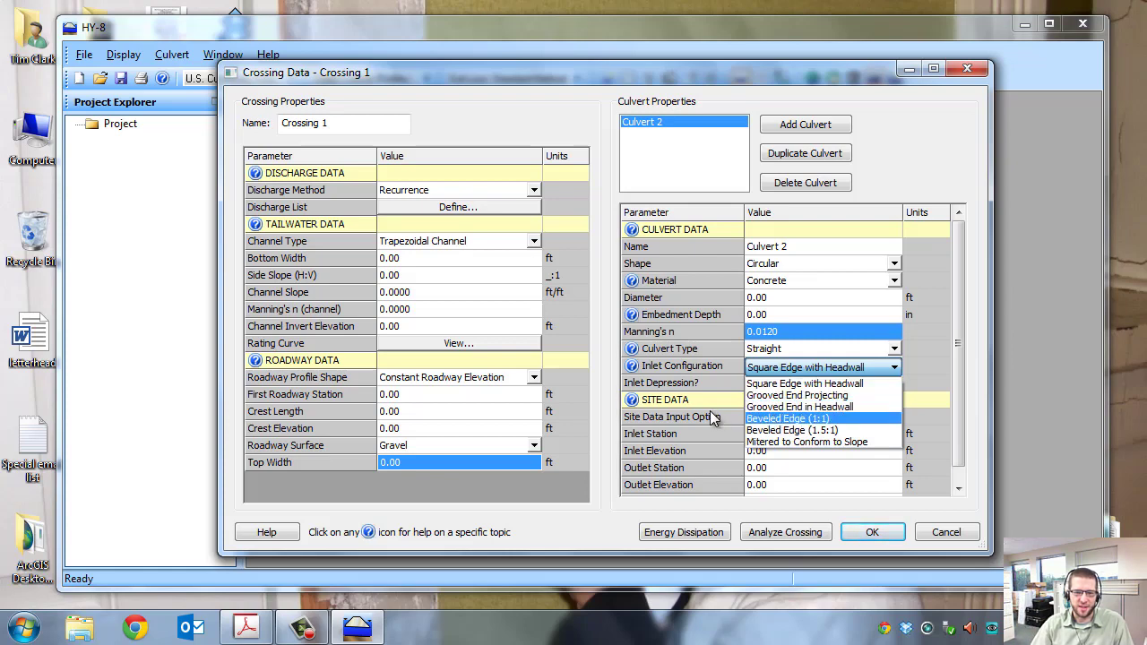
click(962, 362)
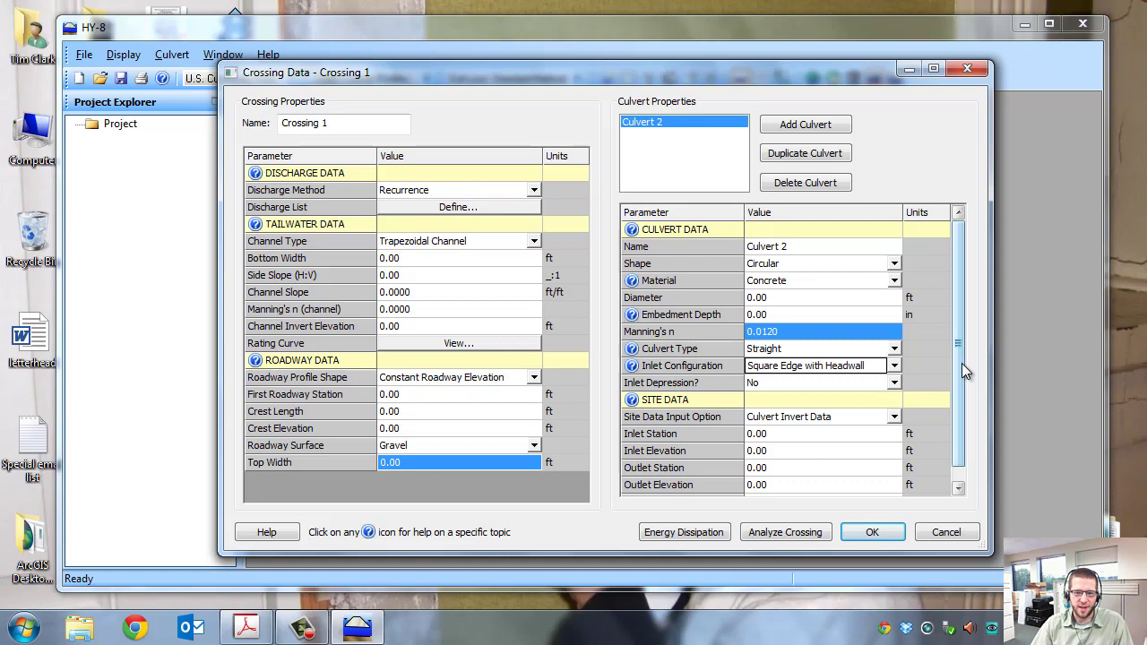
click(833, 387)
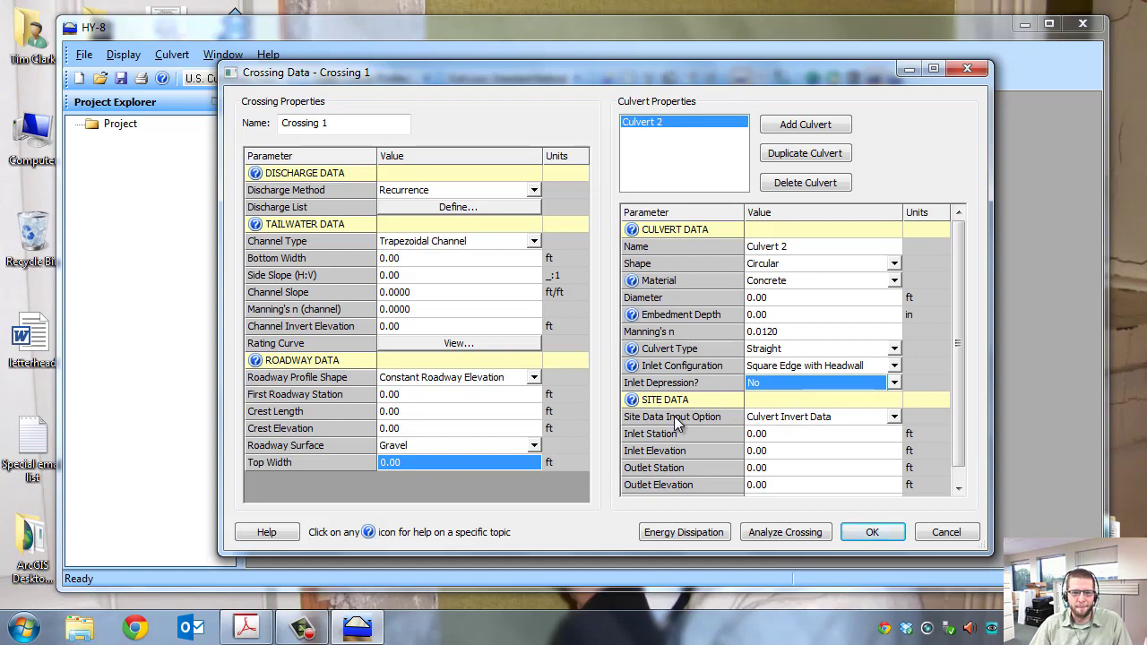
click(893, 417)
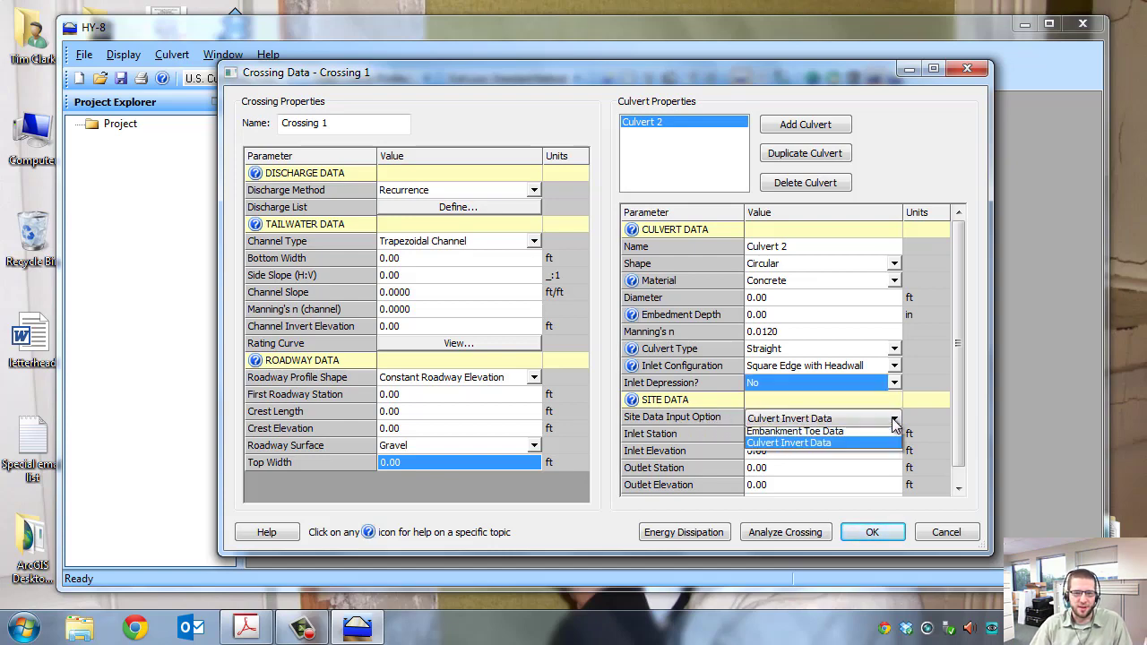
click(797, 446)
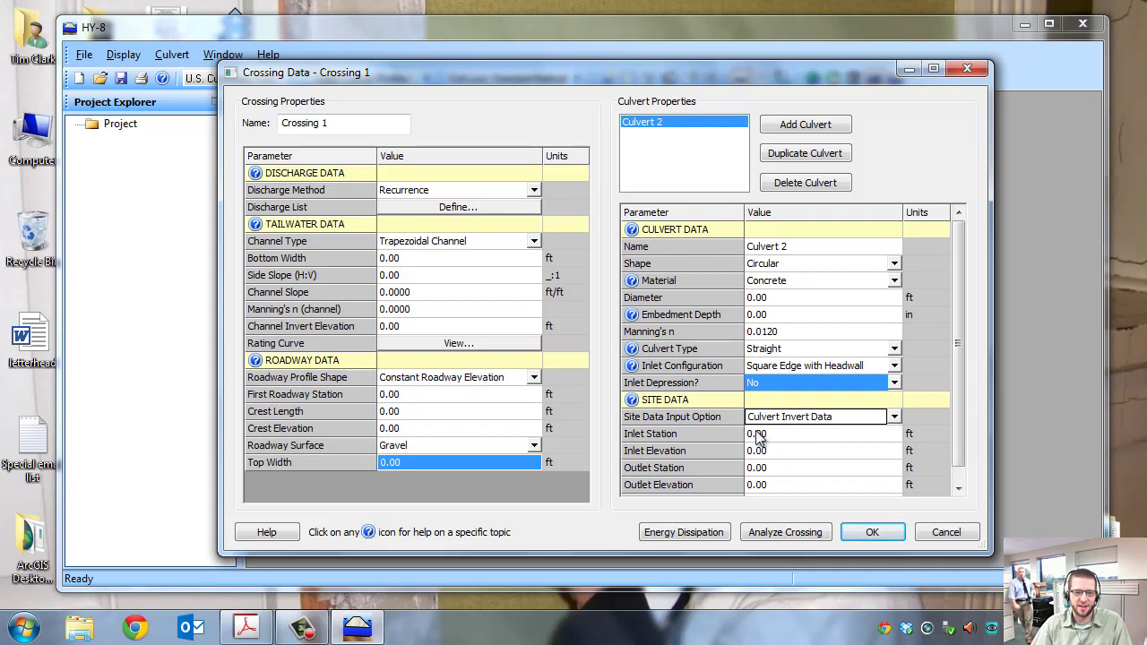
click(893, 417)
click(802, 436)
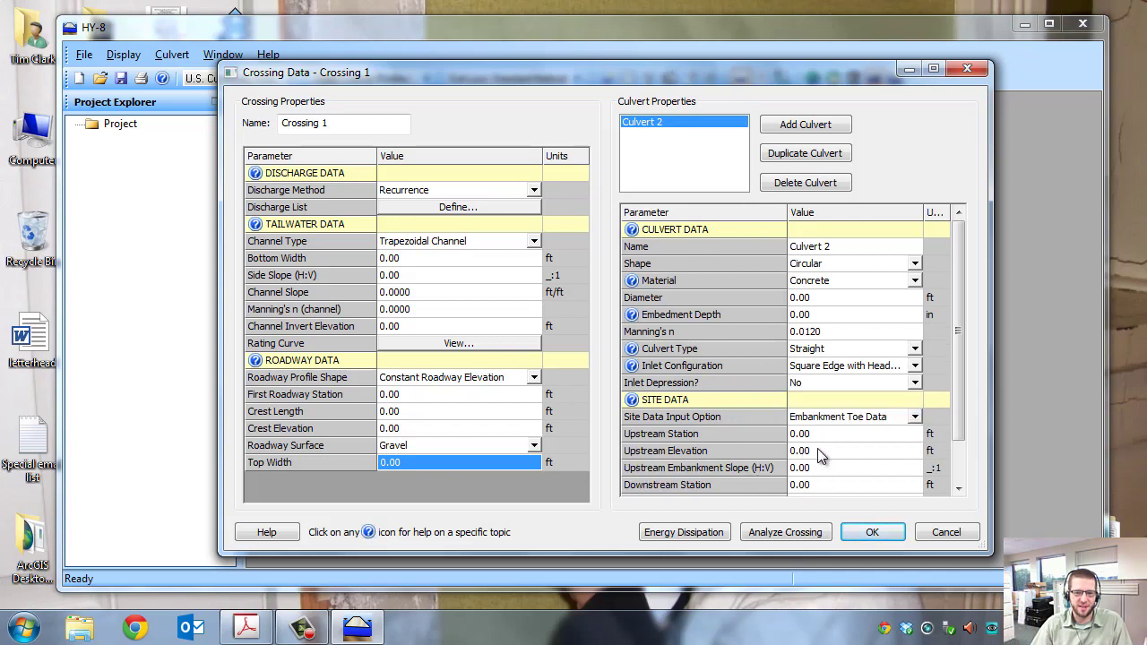
click(911, 417)
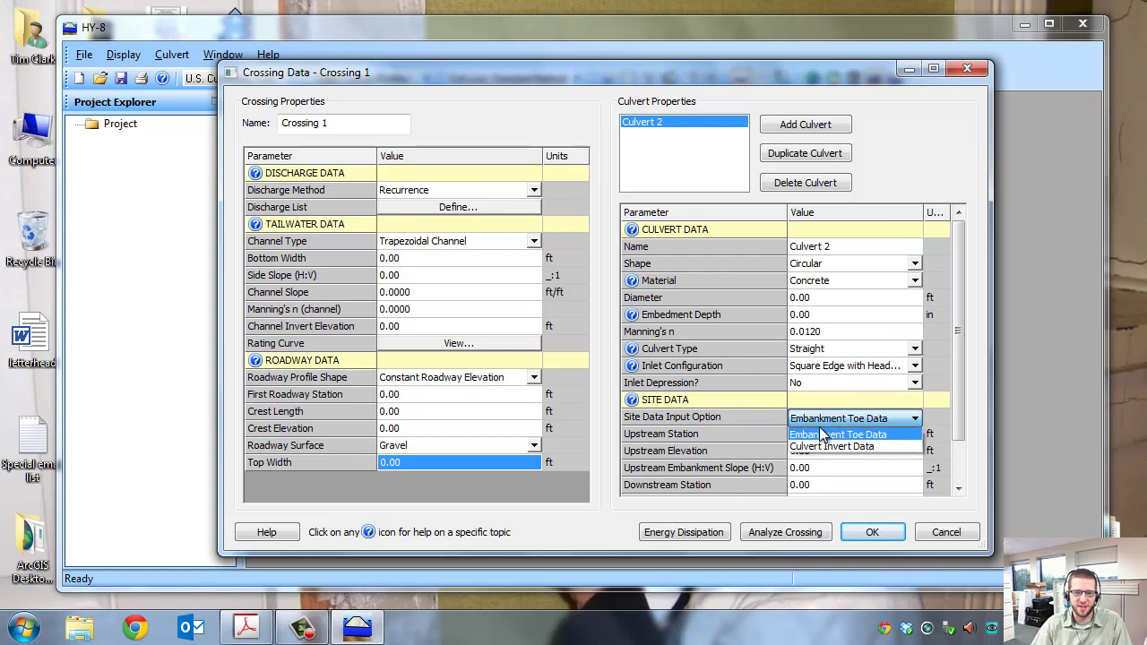
click(817, 446)
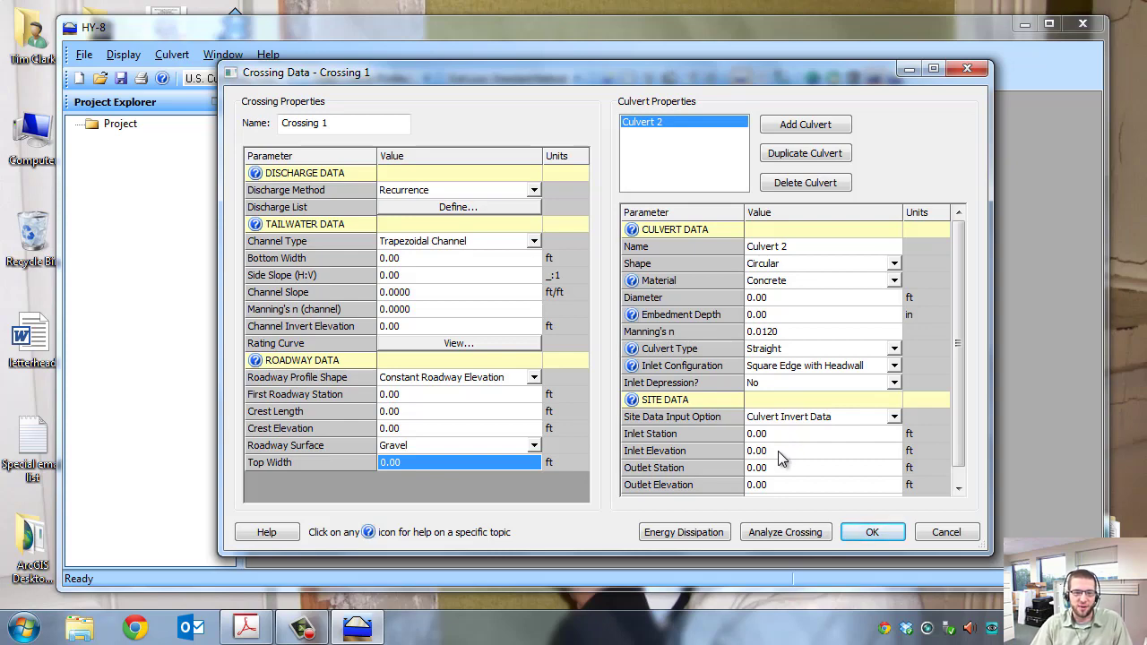
click(778, 450)
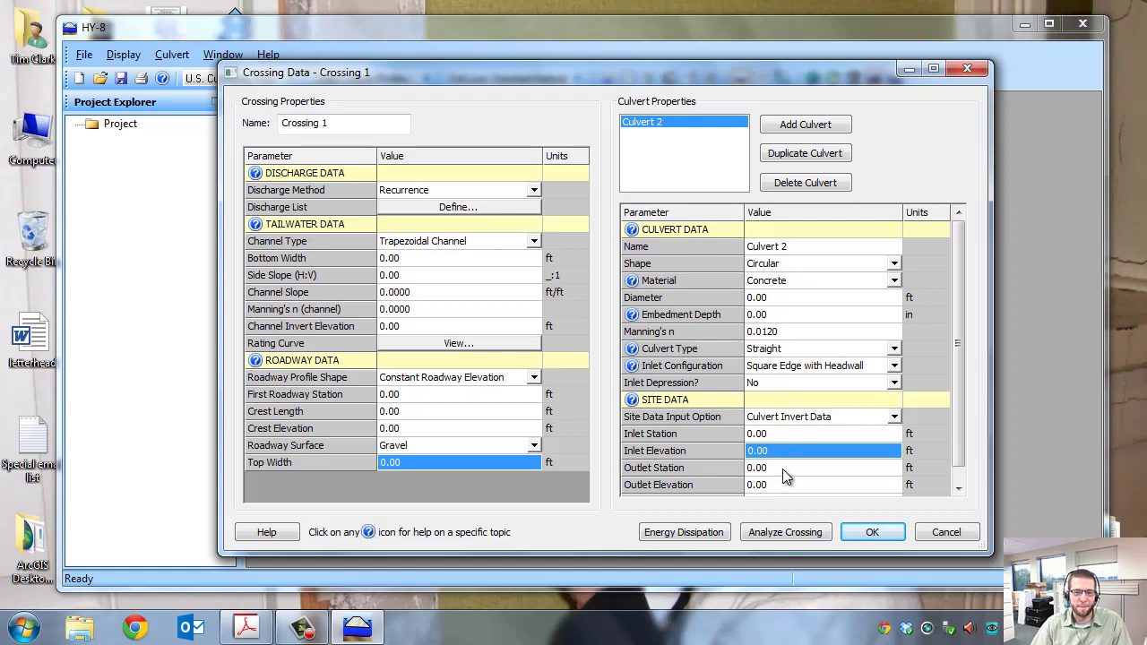
click(783, 468)
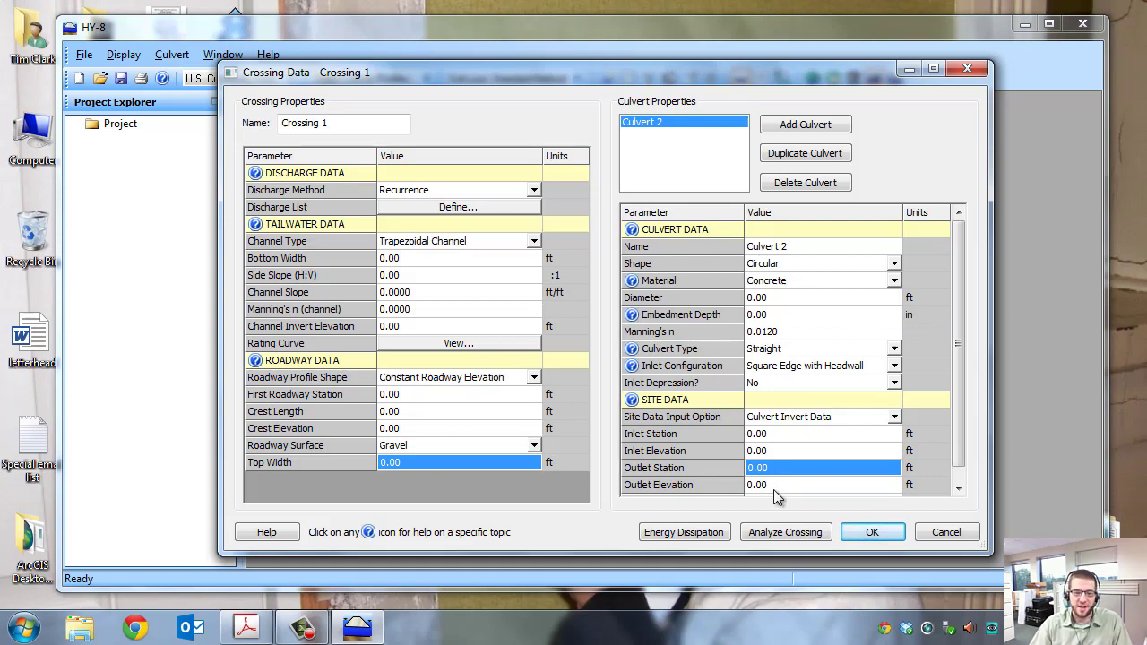
click(775, 483)
click(957, 406)
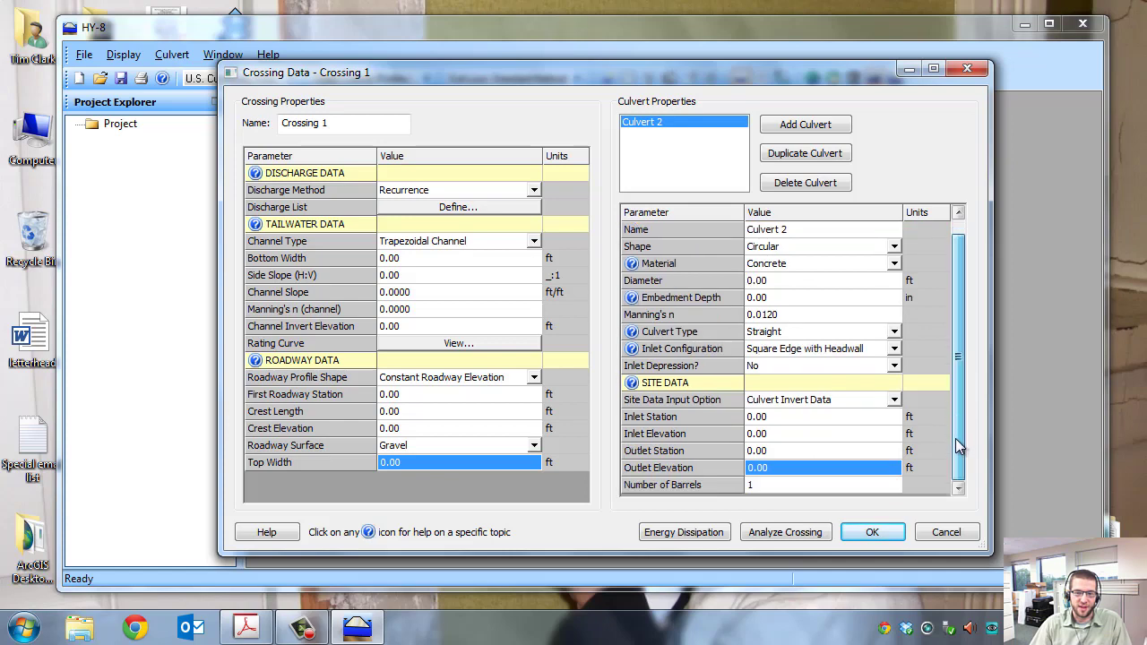
click(766, 483)
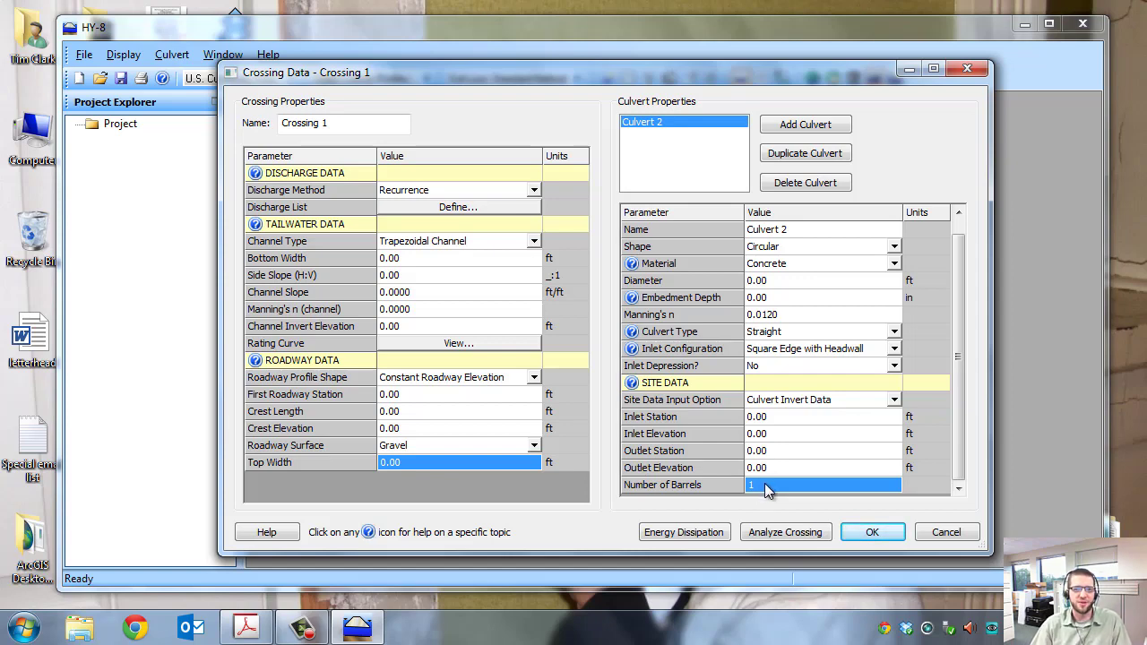
Step: Move the Crossing Data window slightly up
drag(599, 70, 597, 65)
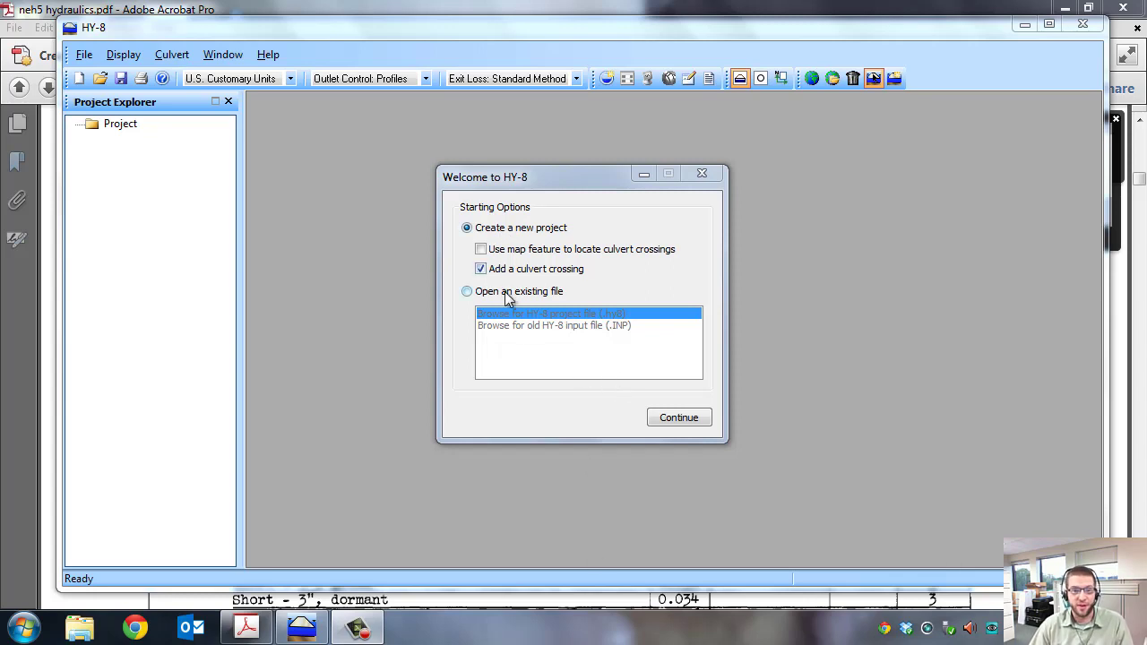
Step: Enable map-based crossing location, reposition the map locator, and switch it to Aerial style
click(481, 251)
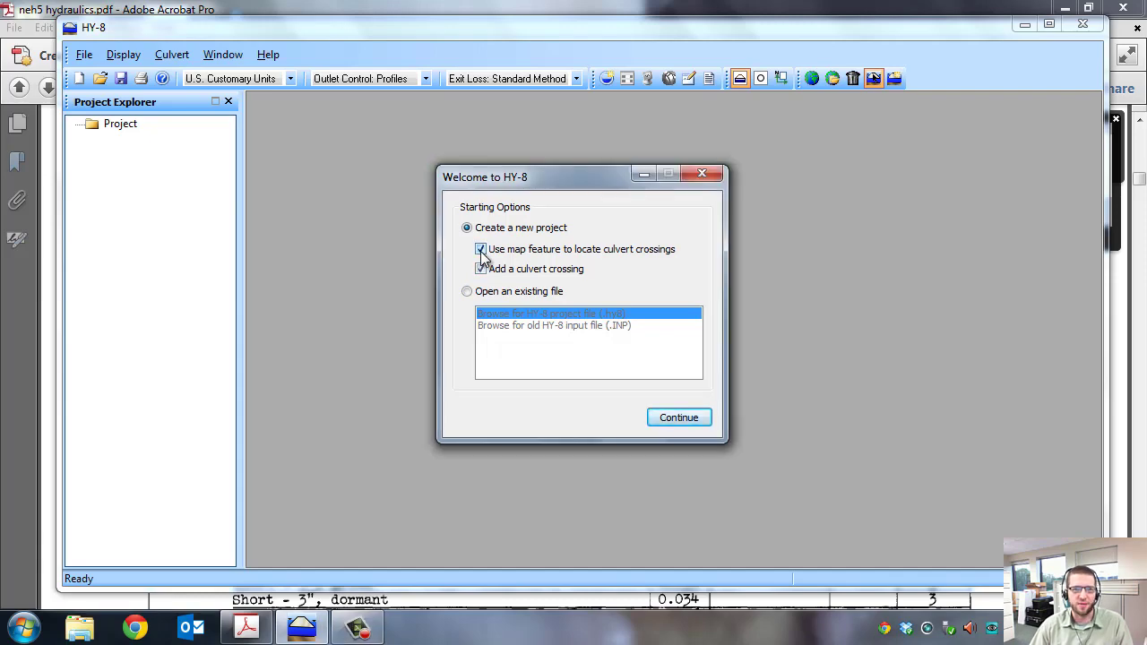
click(677, 419)
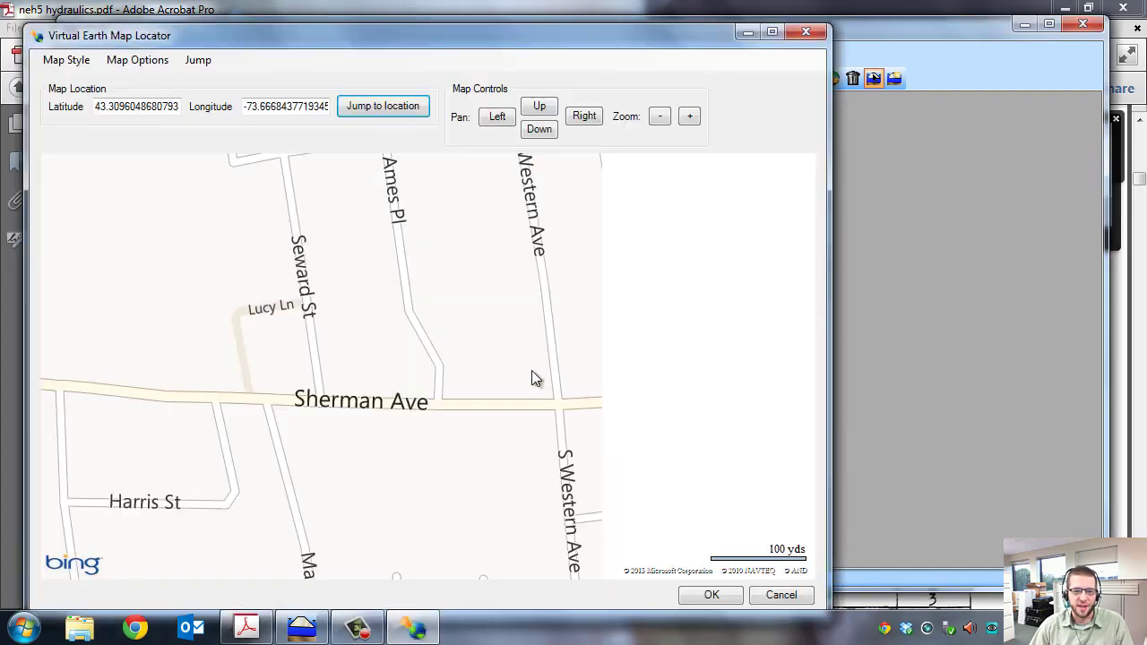
drag(379, 36, 457, 59)
drag(251, 413, 557, 351)
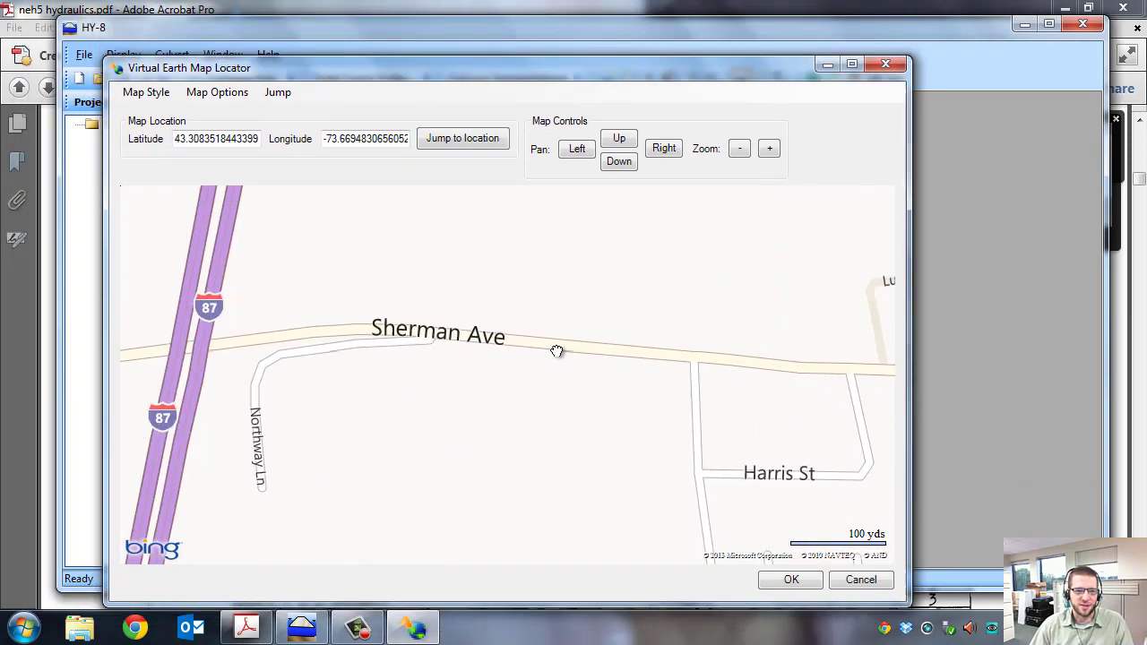
scroll(486, 358, up, 1)
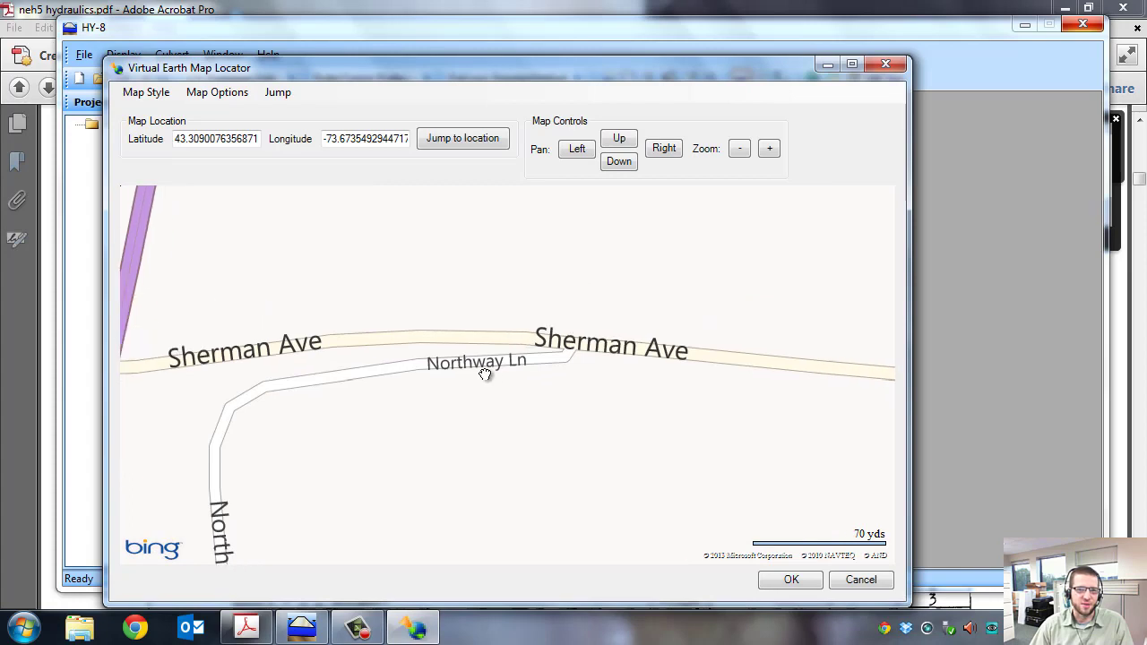
scroll(452, 352, down, 1)
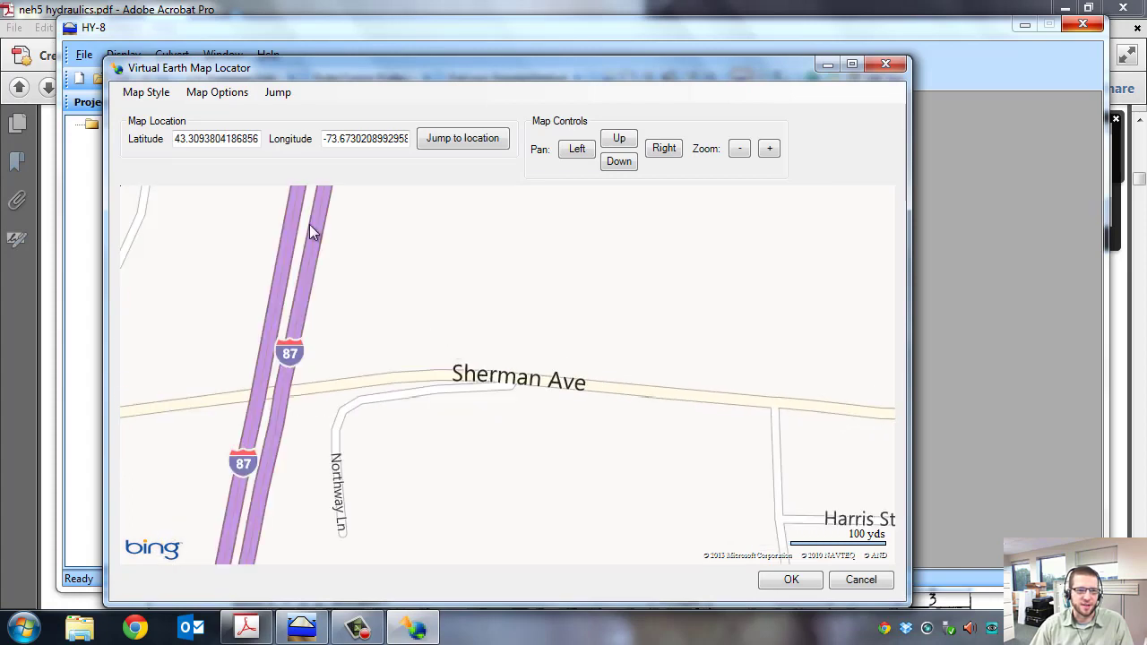
click(205, 99)
click(144, 95)
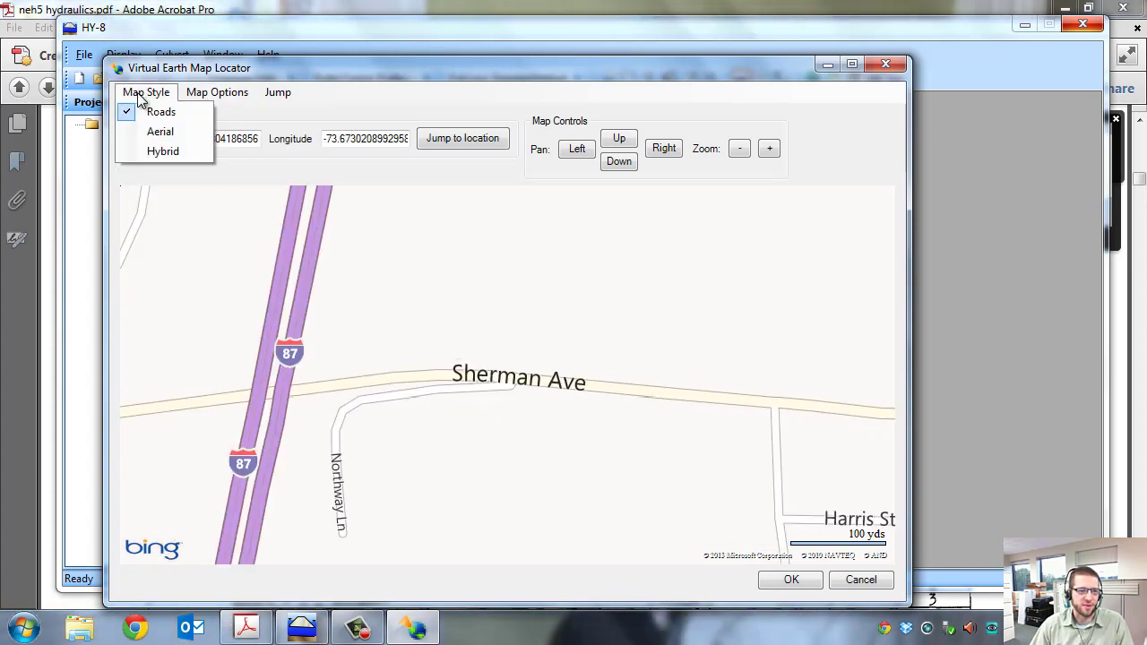
click(157, 132)
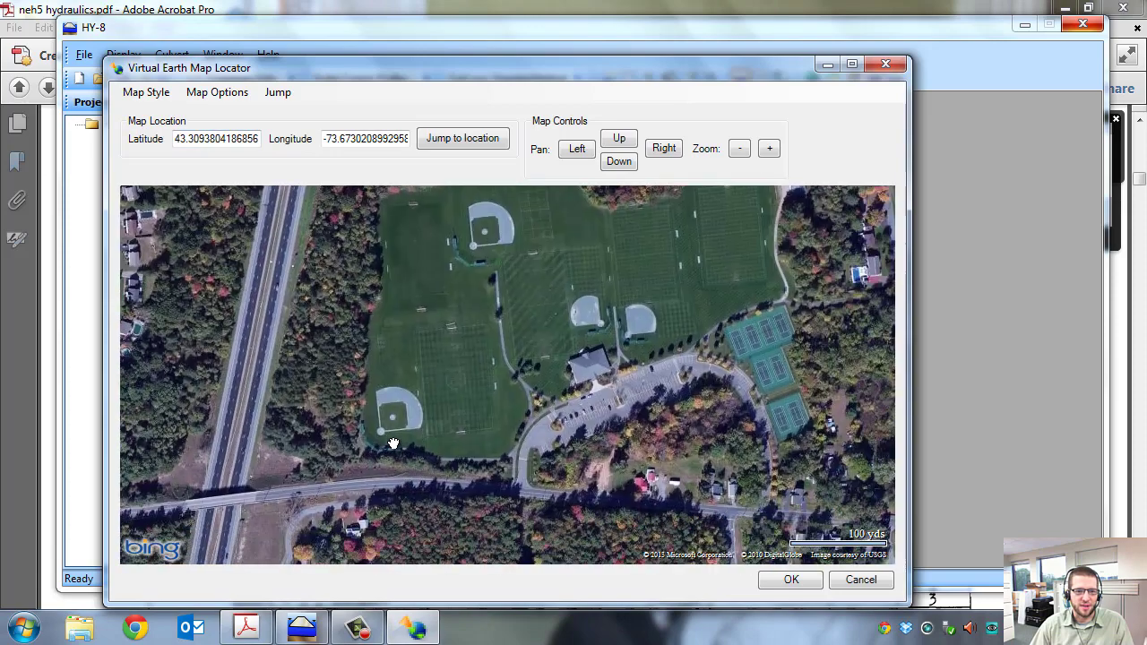
Step: Pan past the sports fields onto the house and road, and accept that location
drag(393, 444, 593, 379)
scroll(594, 371, up, 1)
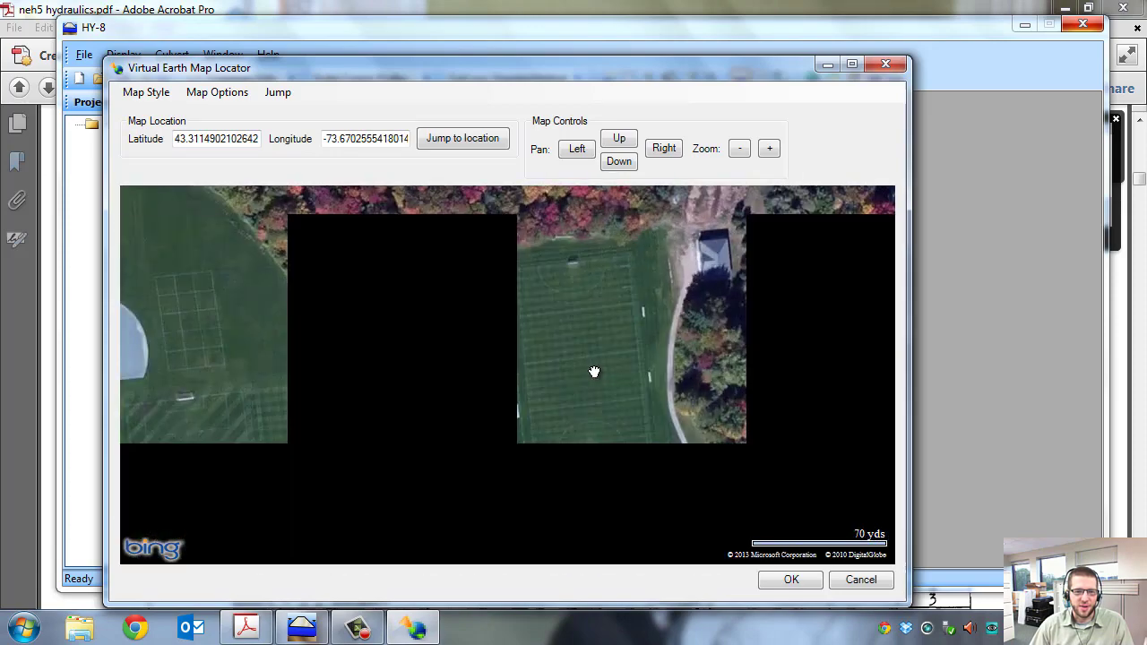
drag(691, 379, 504, 350)
scroll(417, 306, up, 1)
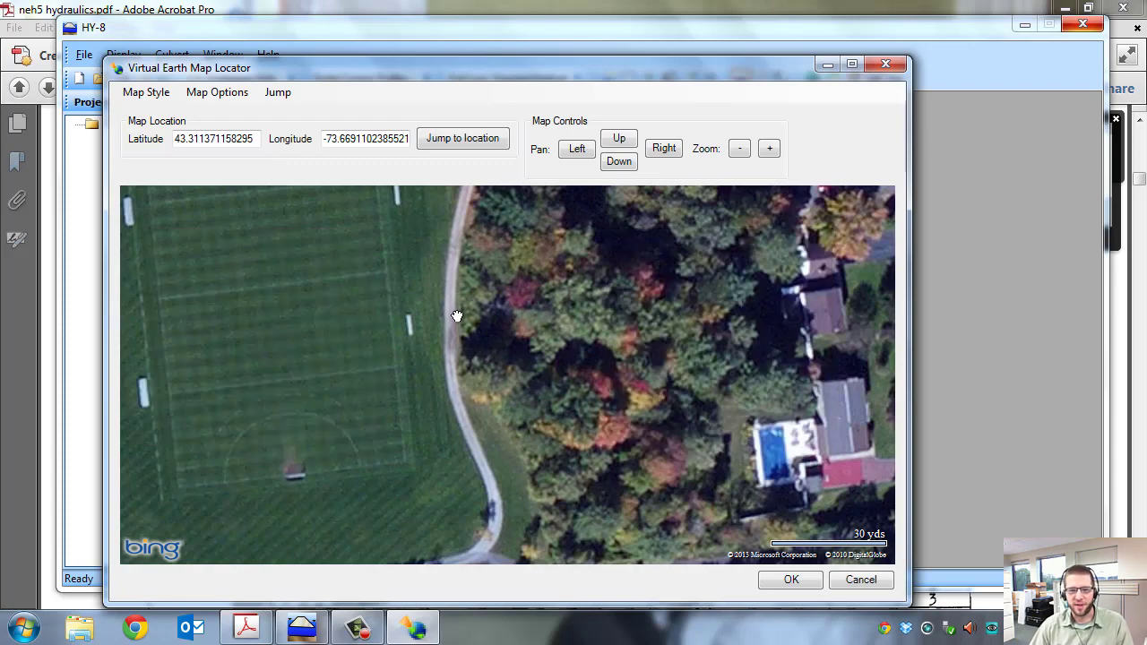
drag(463, 314, 400, 326)
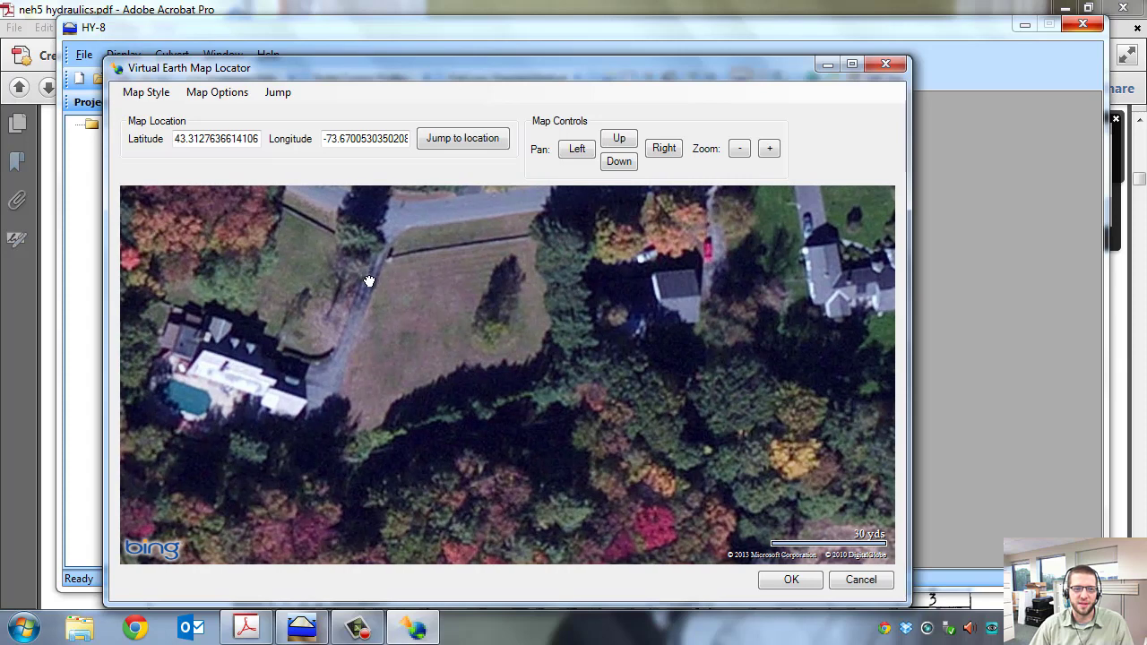
drag(368, 281, 462, 321)
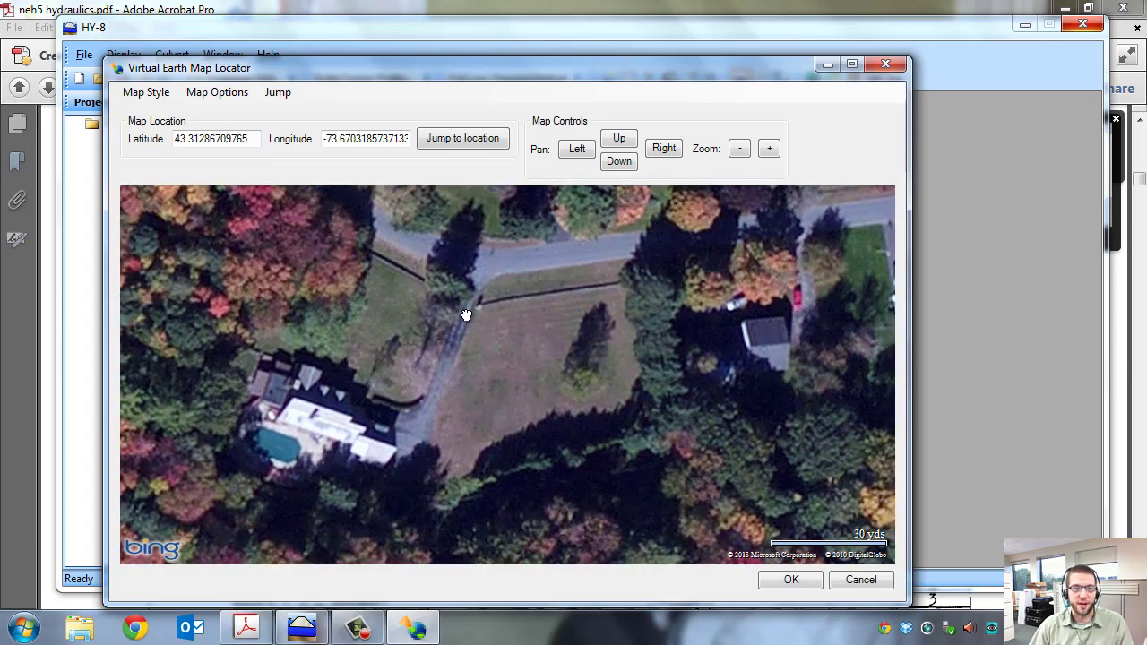
click(791, 579)
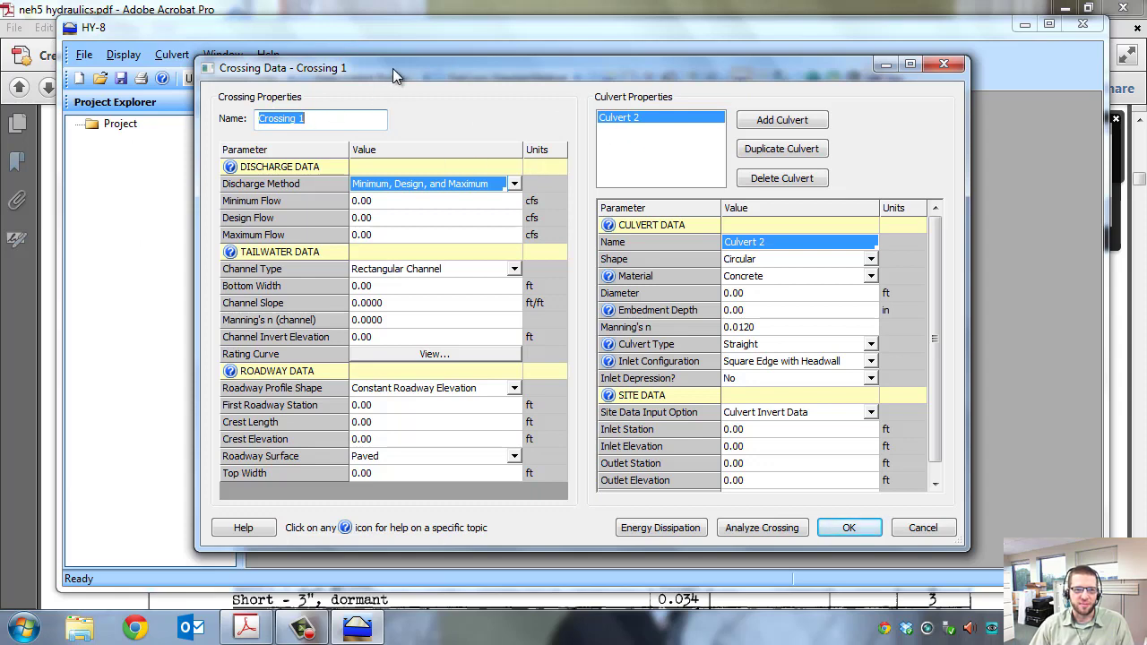
Step: Set the discharge method to Recurrence, then preview and cancel its 1 to 500 year flow list
drag(392, 68, 417, 72)
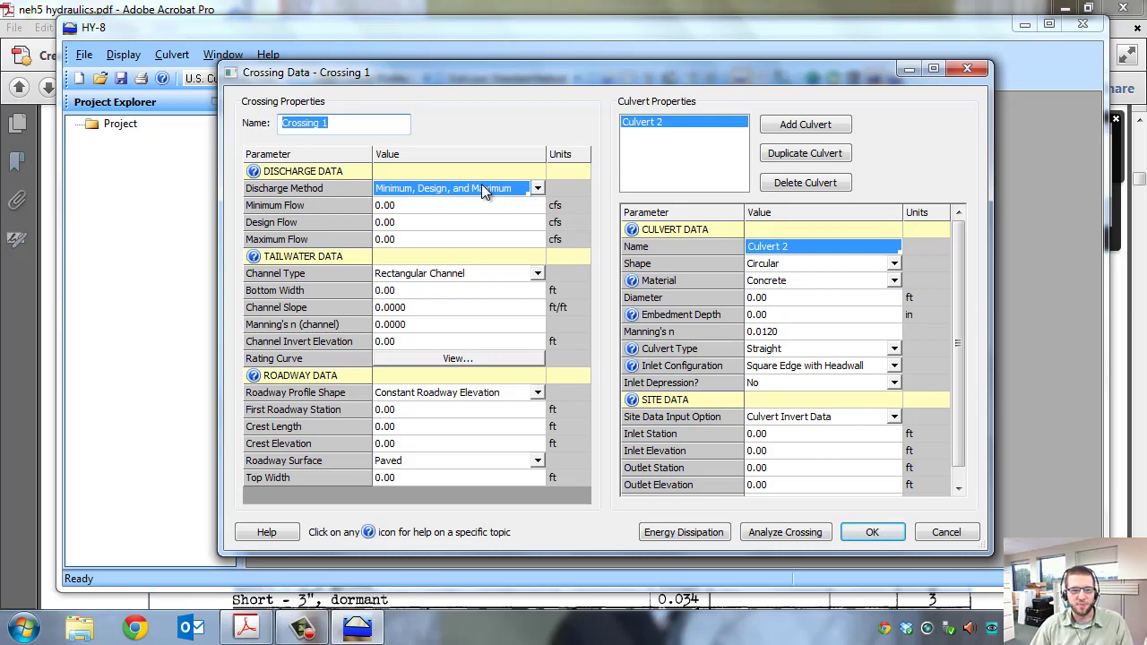
click(537, 189)
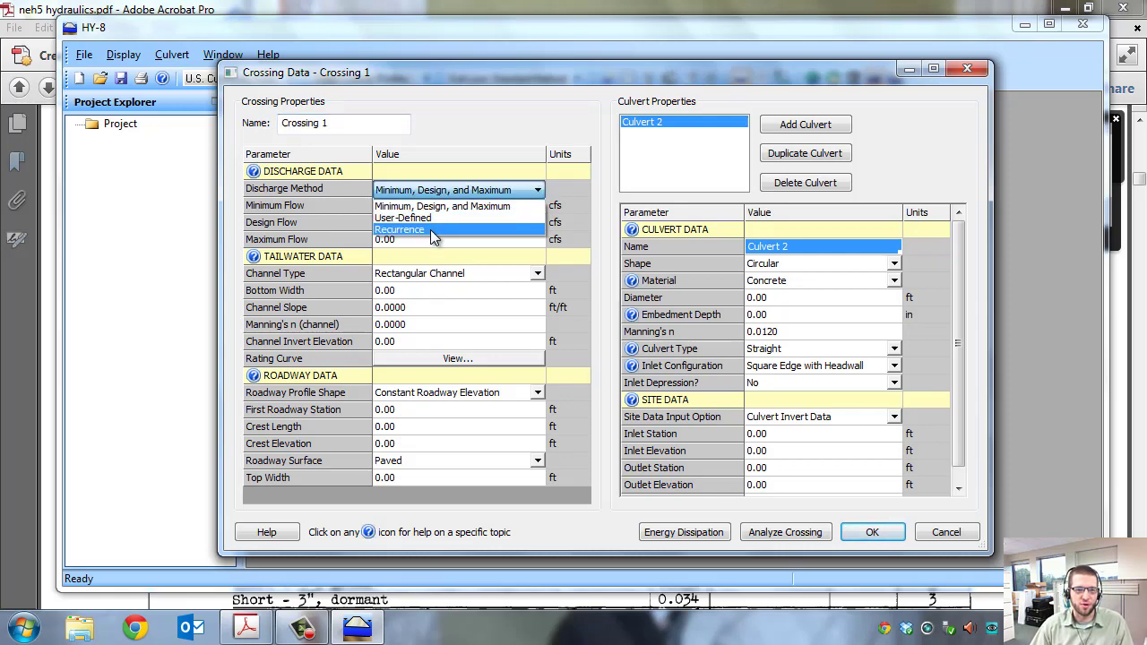
click(434, 230)
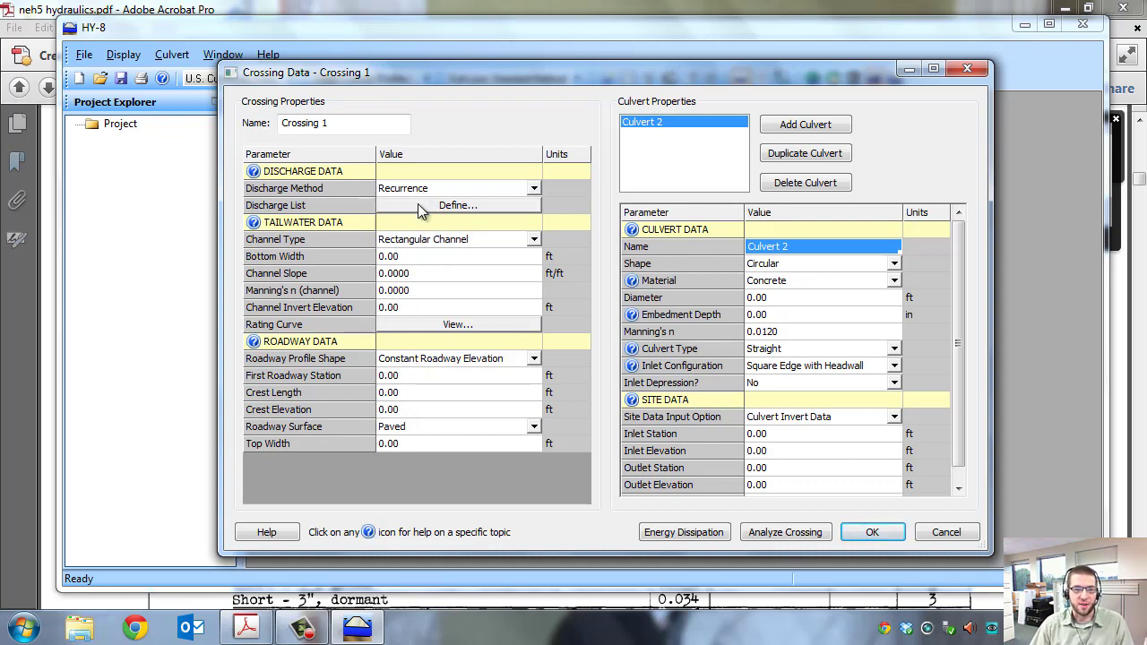
click(424, 208)
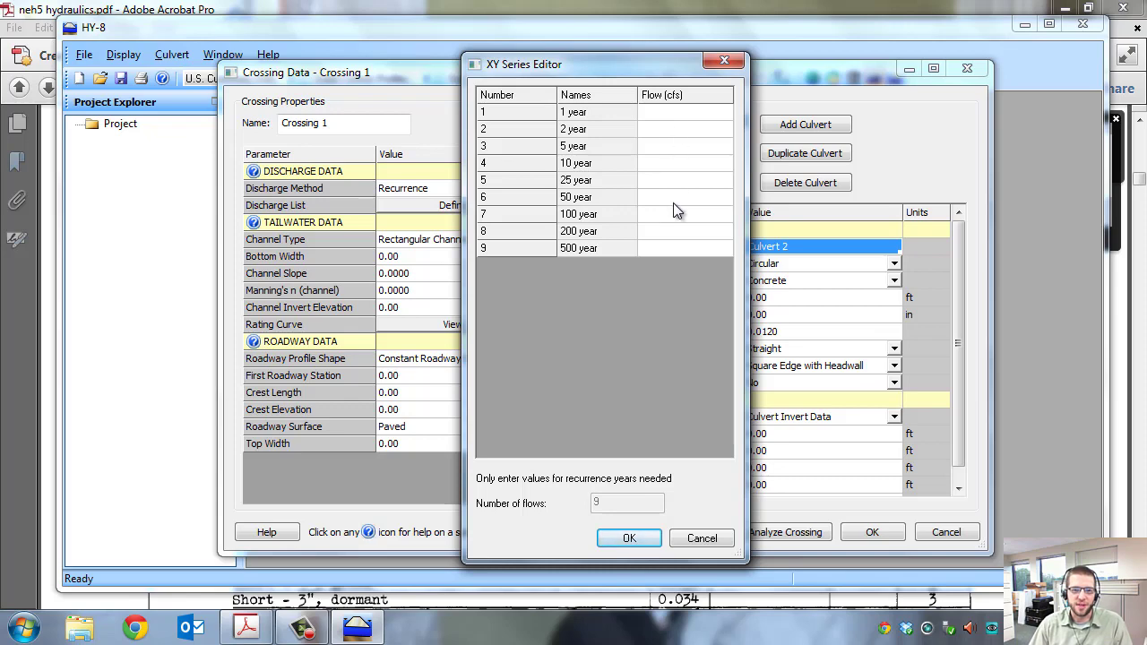
click(722, 540)
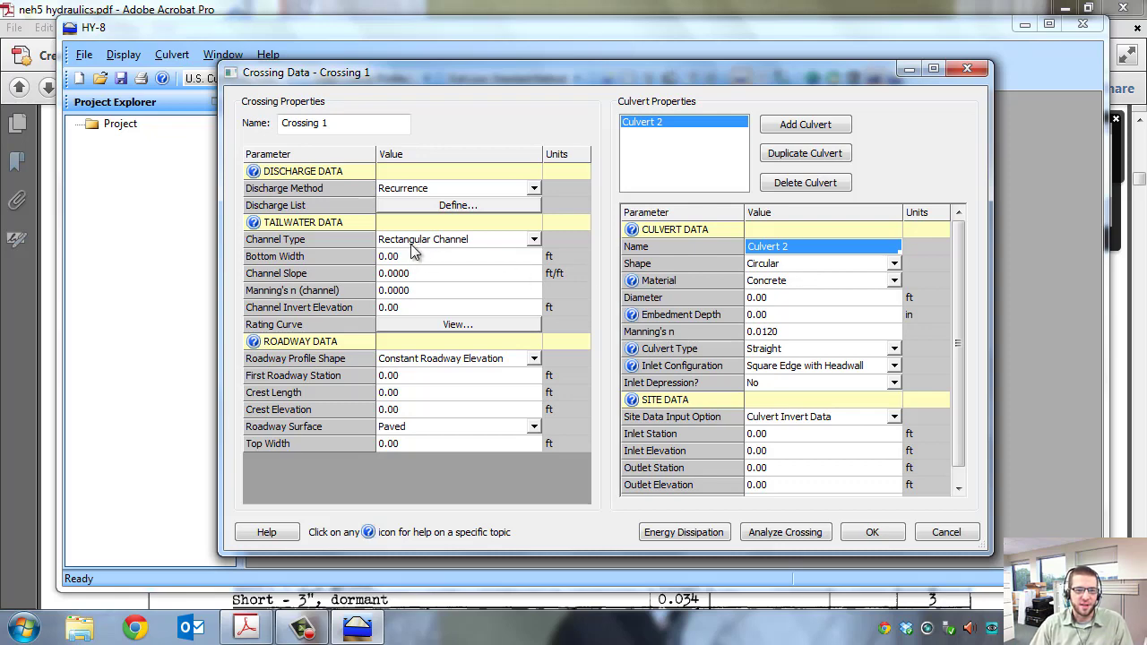
Step: Set the tailwater channel type to Trapezoidal Channel after trying Constant Tailwater Elevation and Rectangular Channel
click(532, 240)
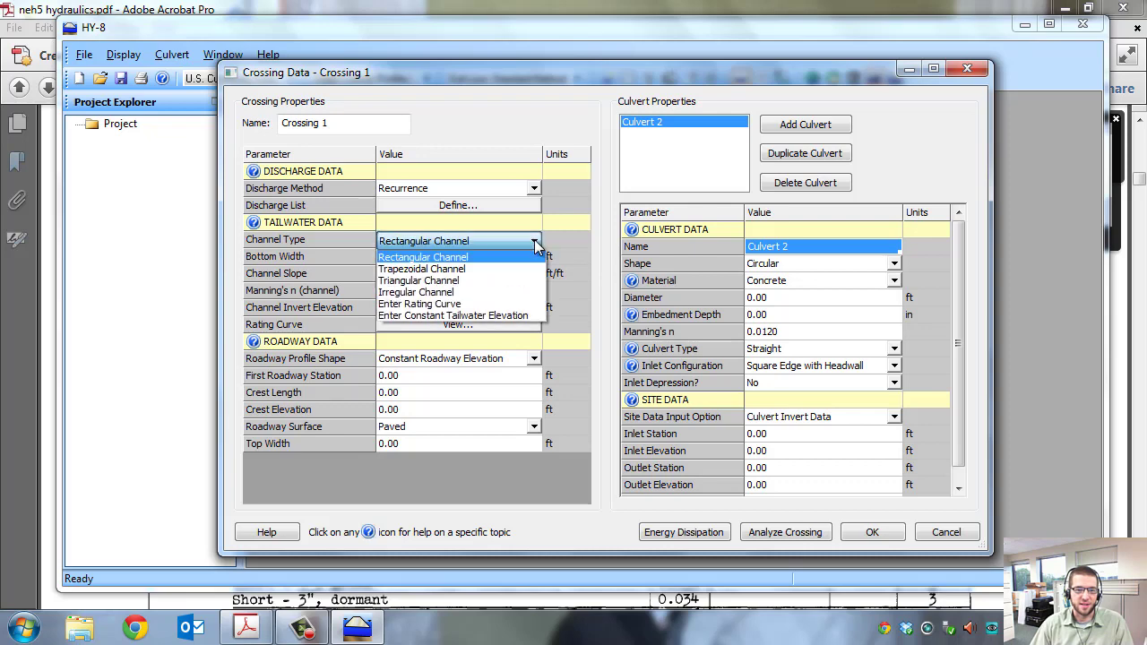
click(428, 317)
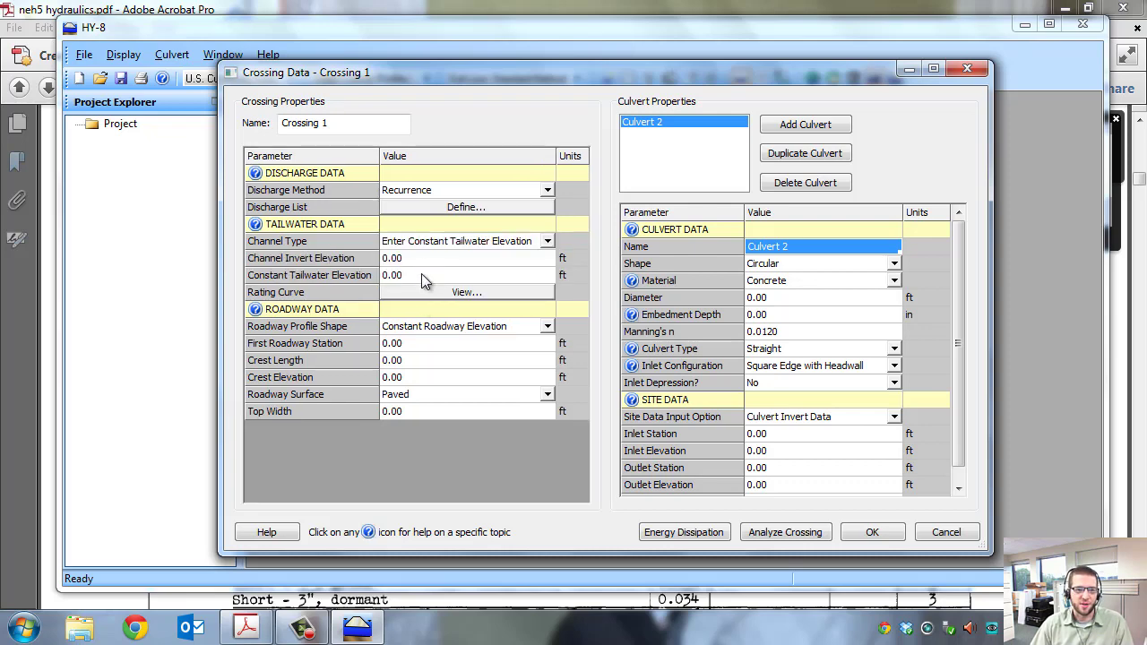
click(545, 242)
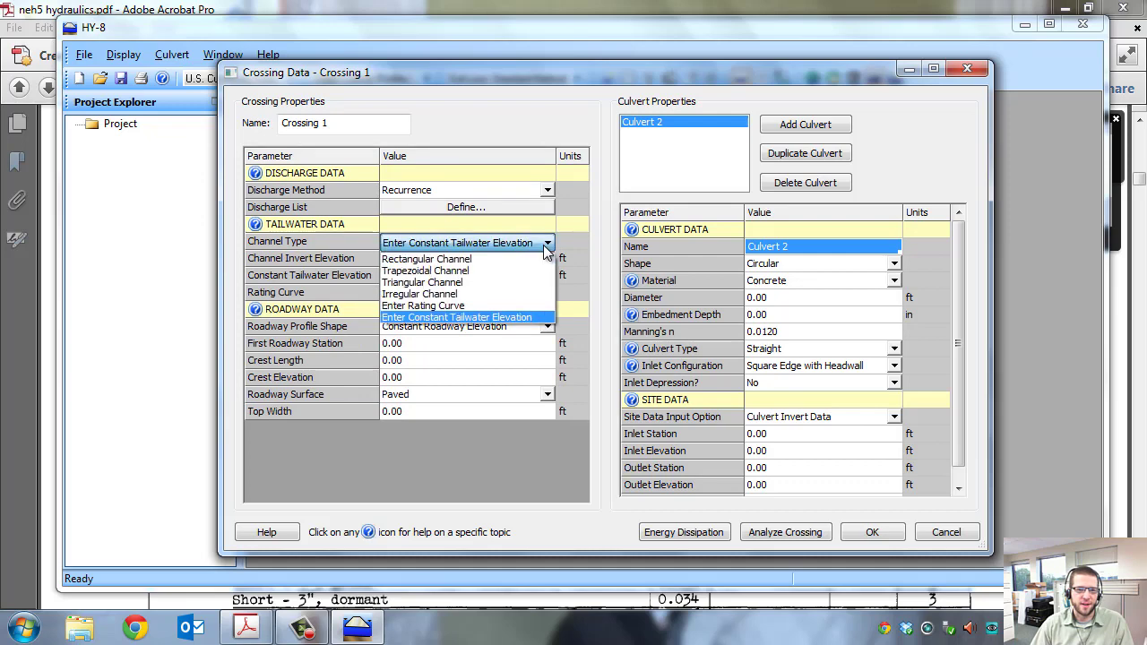
click(452, 260)
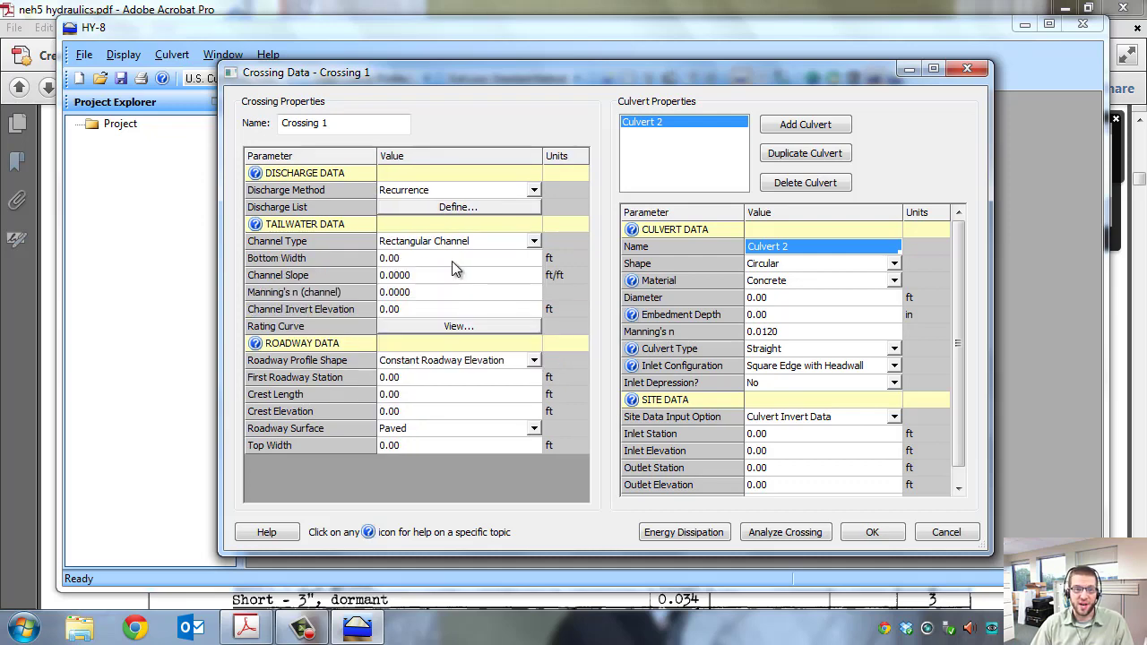
click(534, 242)
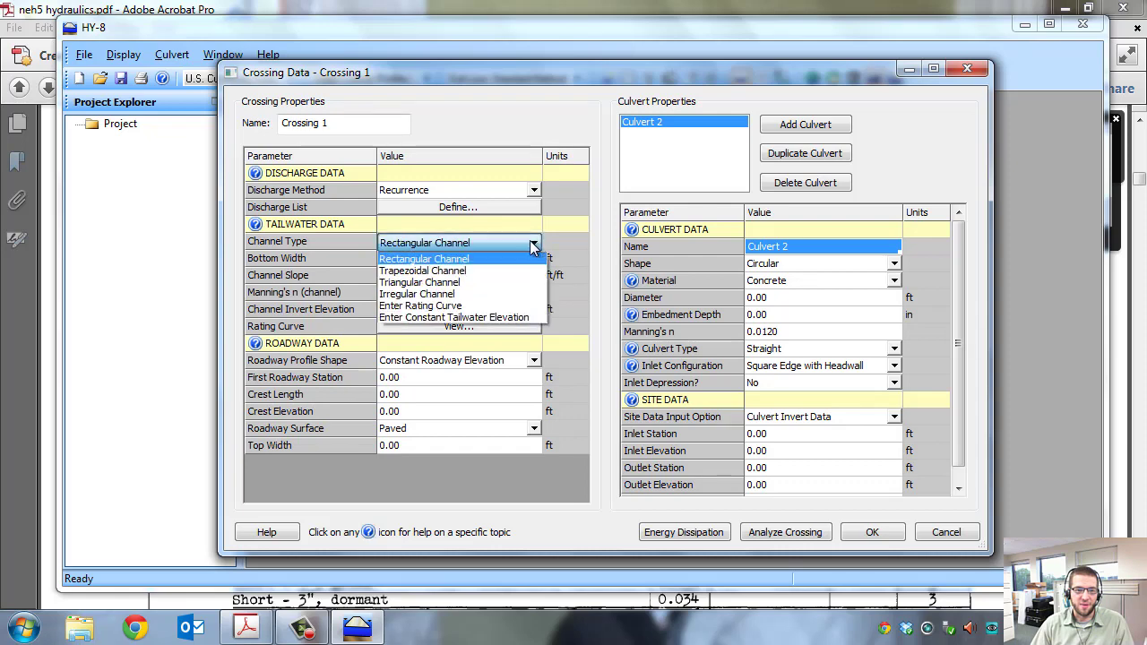
click(433, 259)
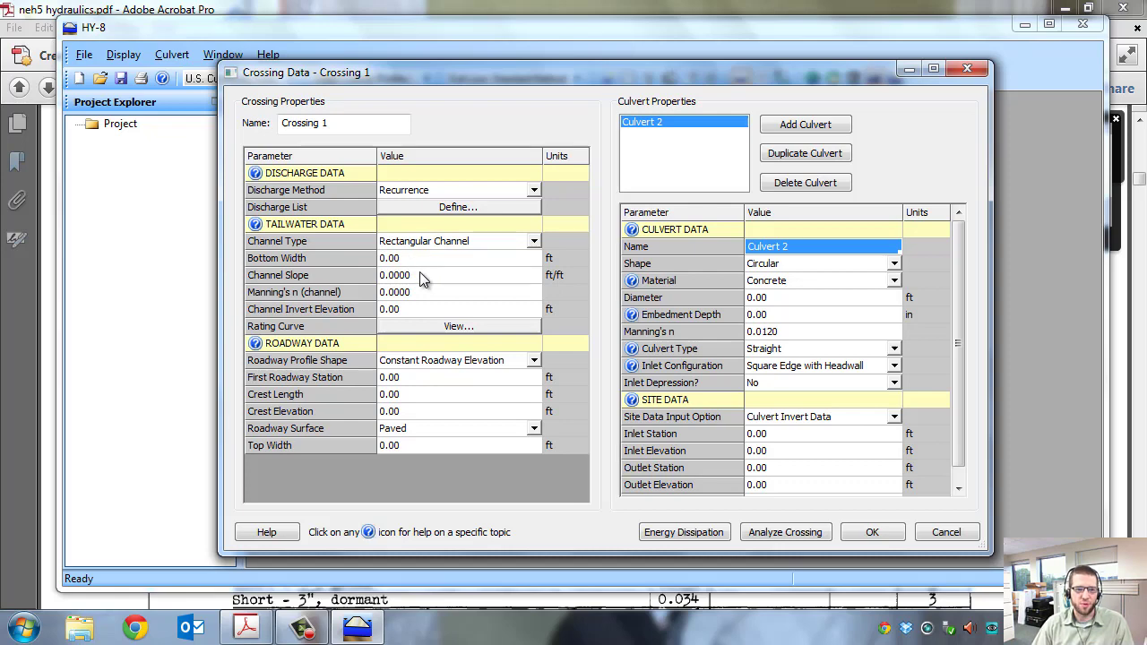
click(532, 240)
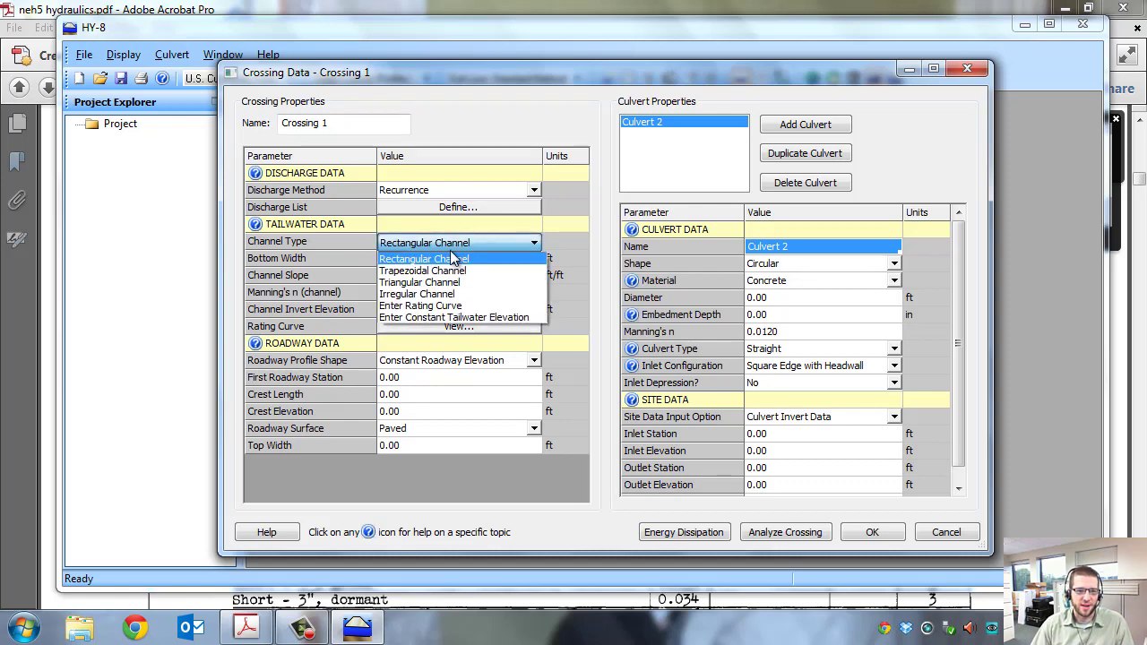
click(407, 265)
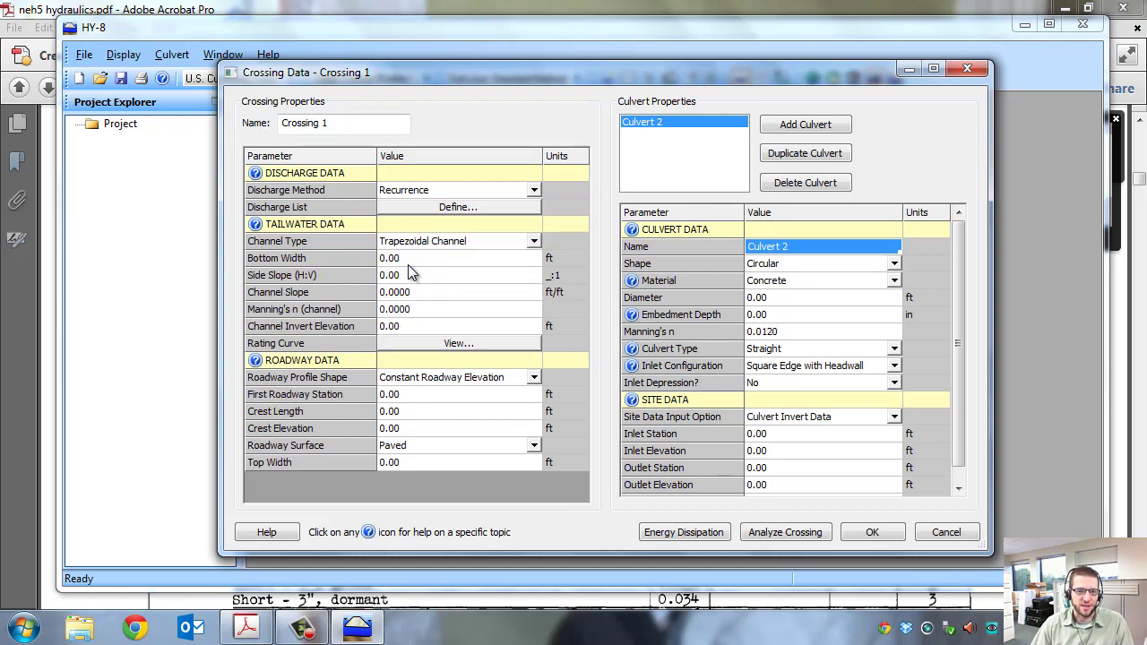
Step: Select the channel Manning's n cell, dismiss the colour-scheme prompt, and bring up the roughness PDF
click(417, 310)
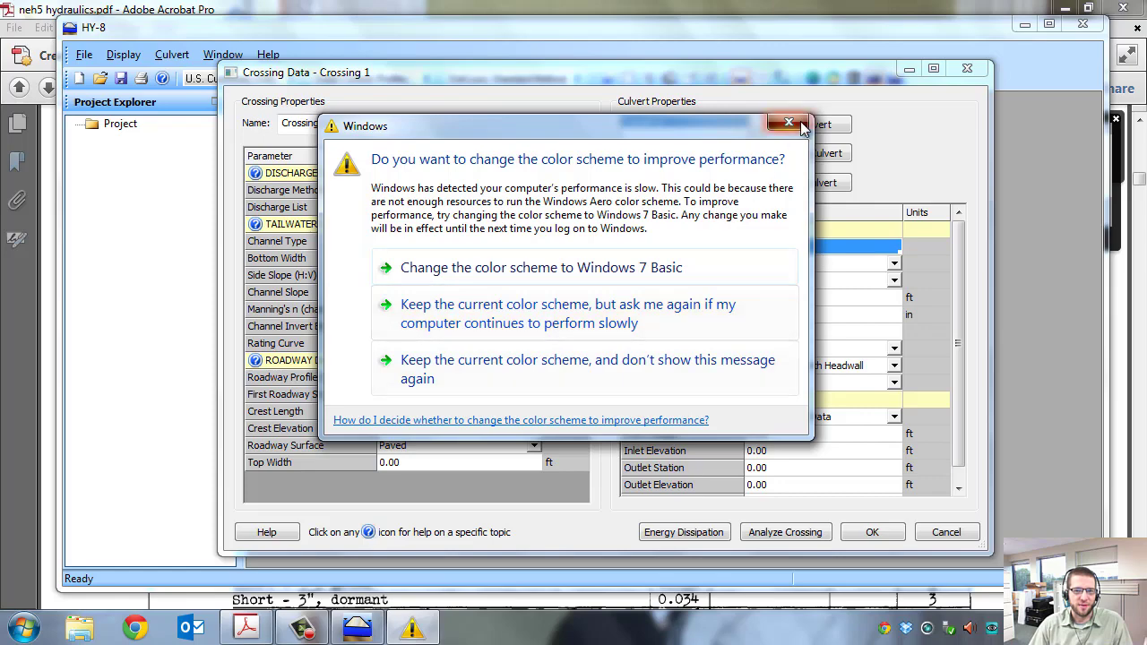
click(797, 123)
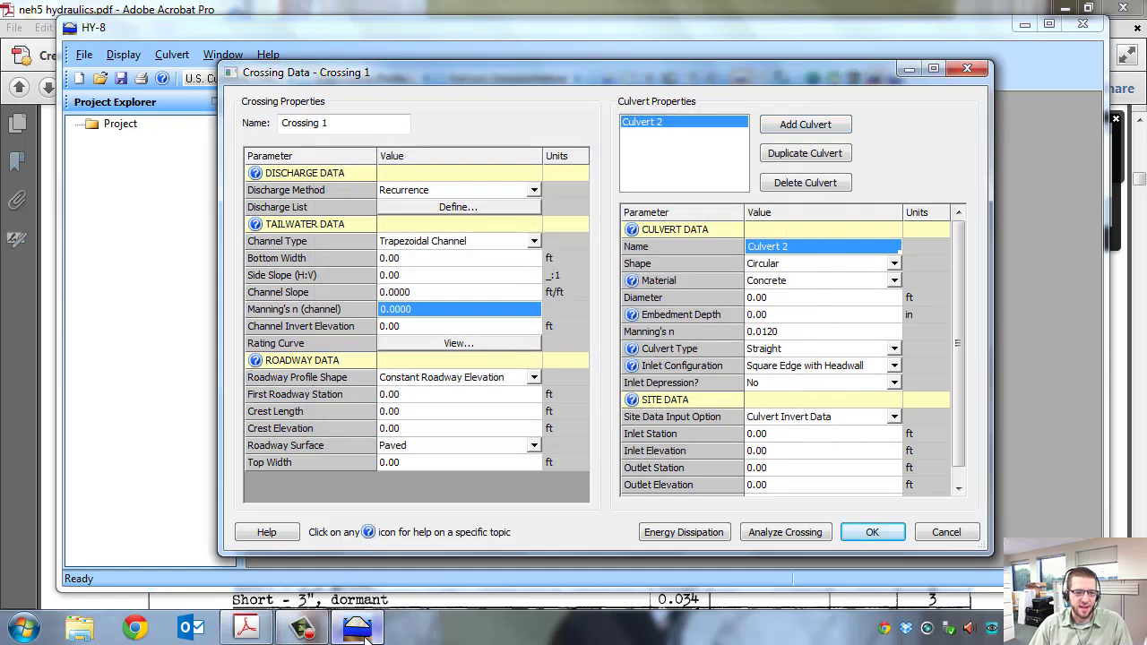
click(247, 628)
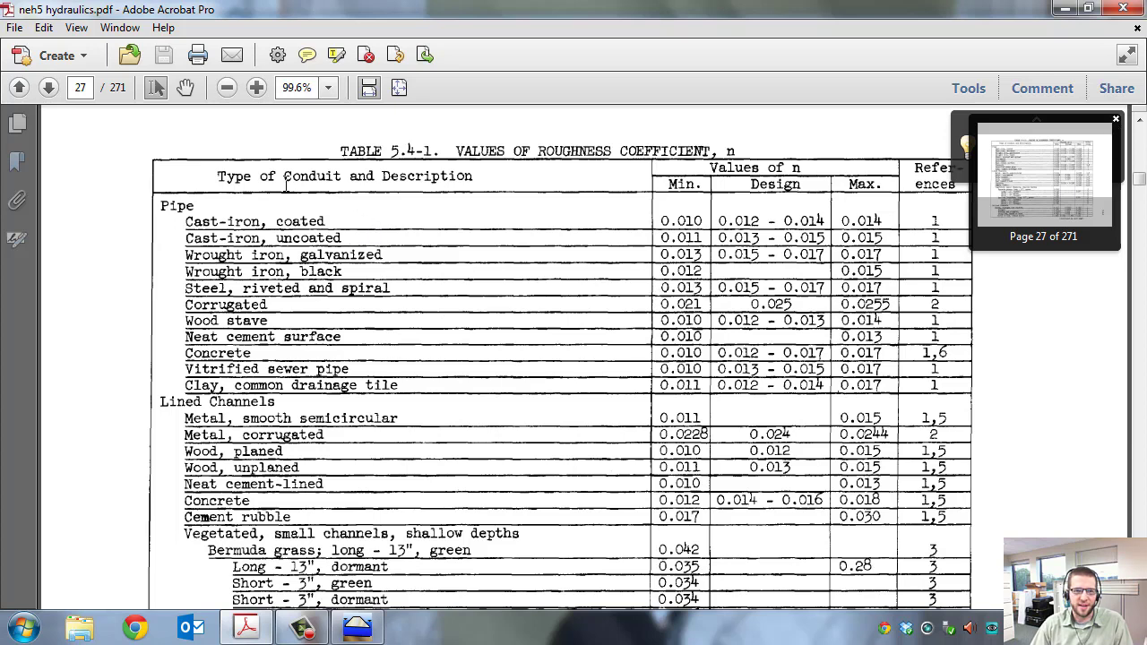
Step: Review the roughness table in the handbook, briefly highlighting the vegetated channel rows
scroll(190, 205, down, 5)
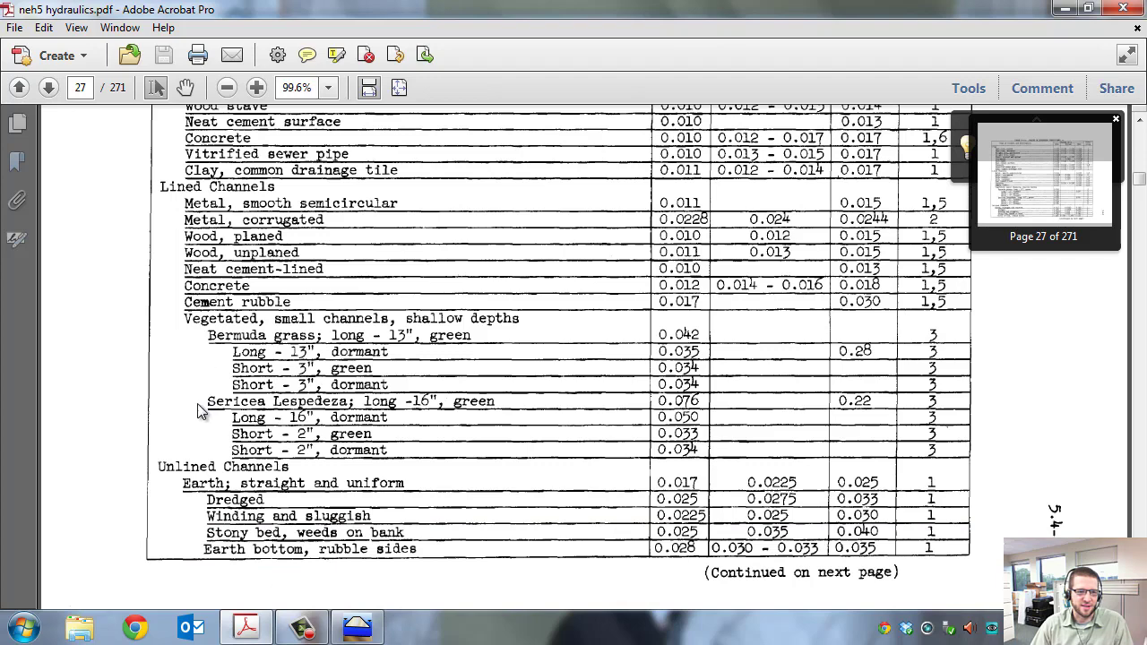
scroll(184, 376, down, 2)
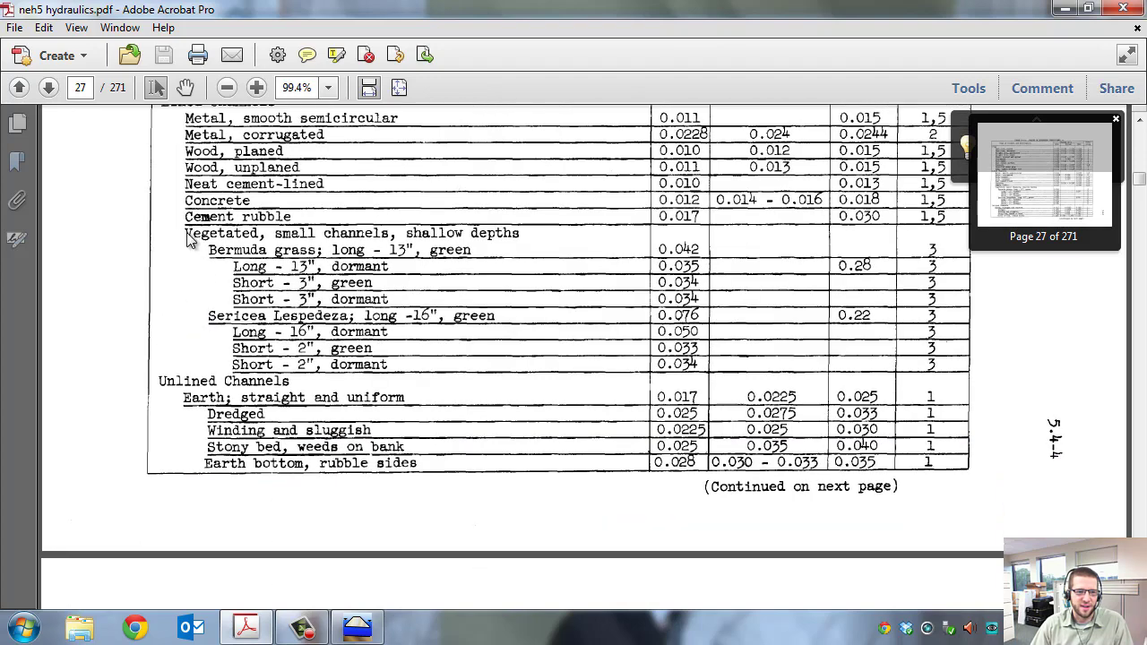
drag(187, 231, 461, 383)
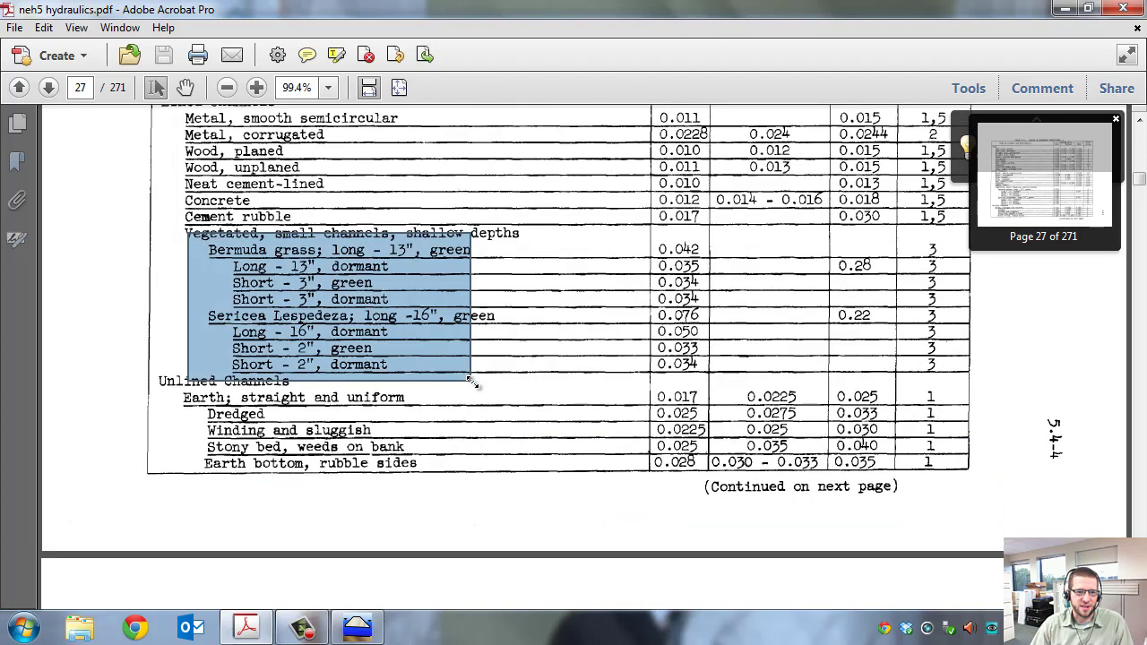
click(394, 359)
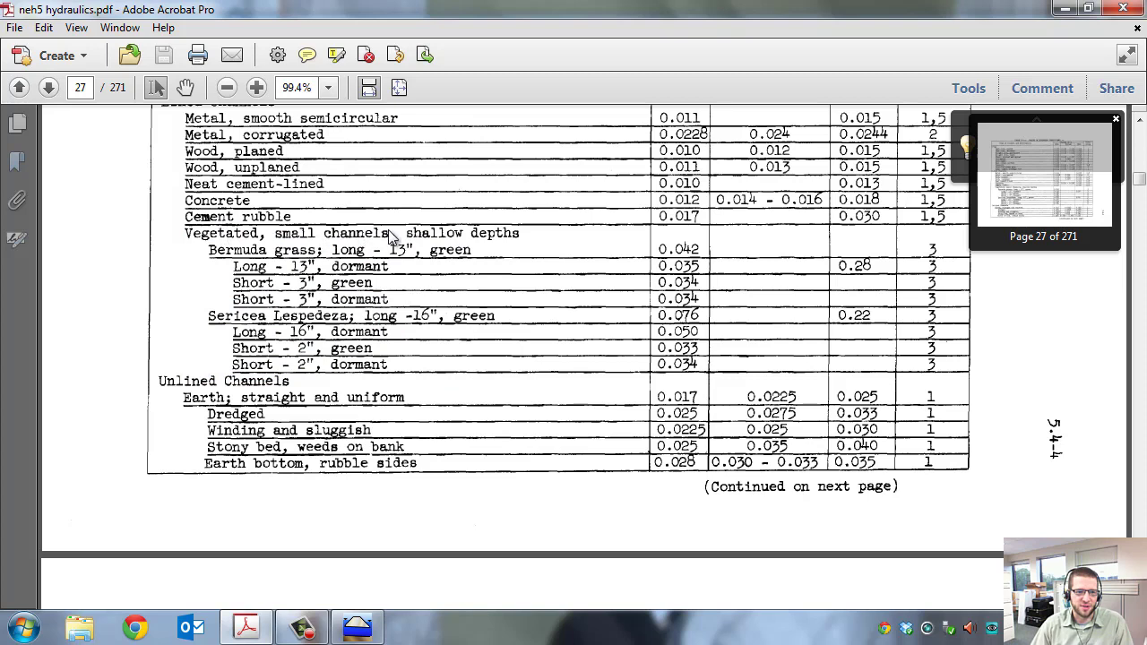
Step: Scroll the handbook back to its cover page and bring HY-8's Crossing Data dialog forward
scroll(291, 318, down, 2)
scroll(285, 297, down, 1)
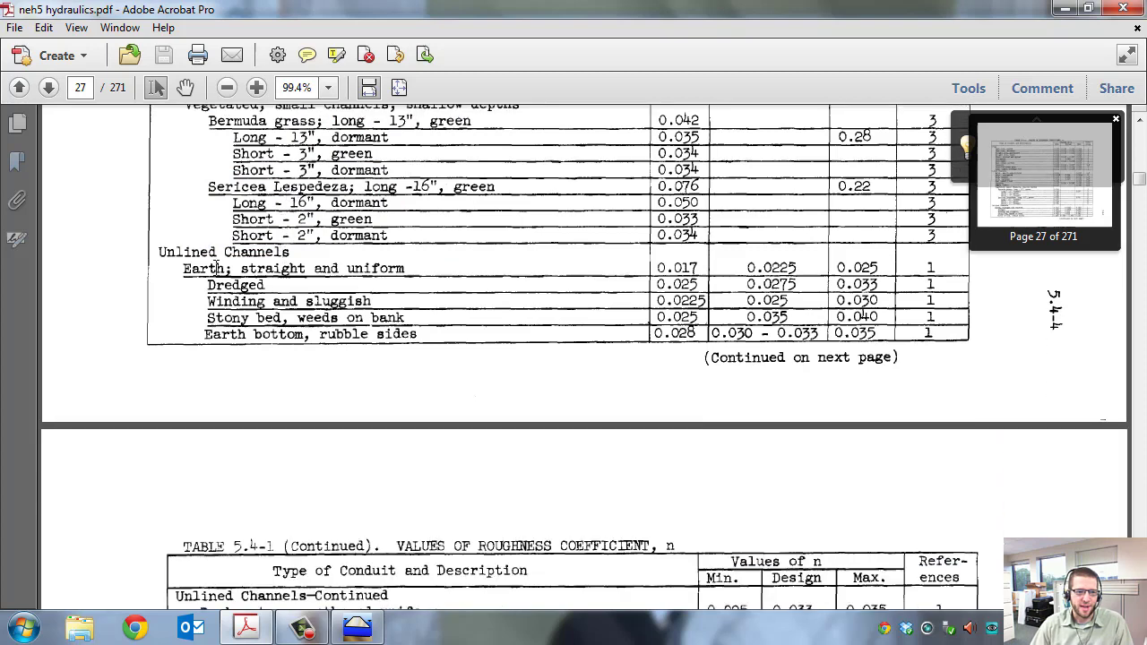
scroll(294, 314, down, 7)
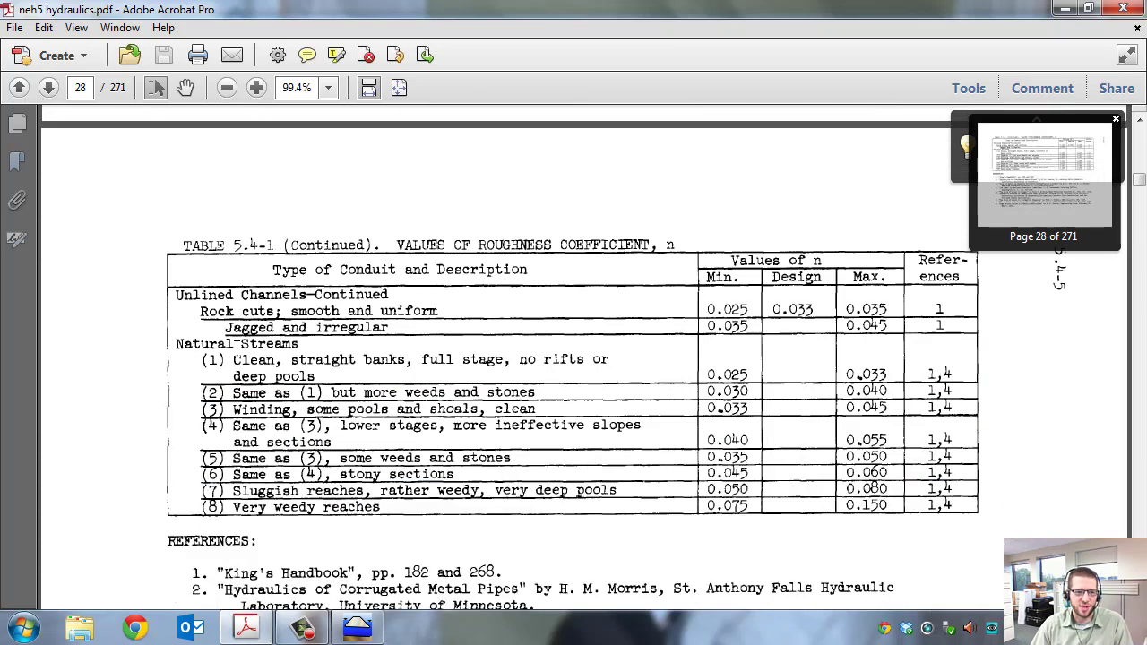
scroll(235, 349, down, 2)
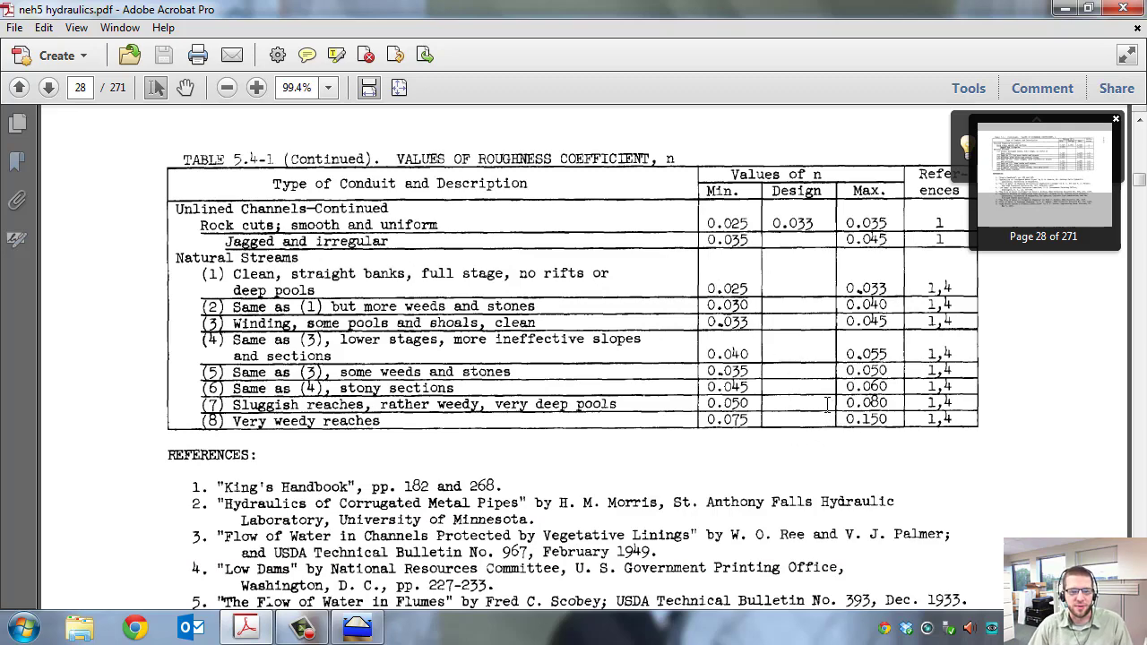
scroll(793, 391, up, 5)
drag(1143, 160, 1140, 134)
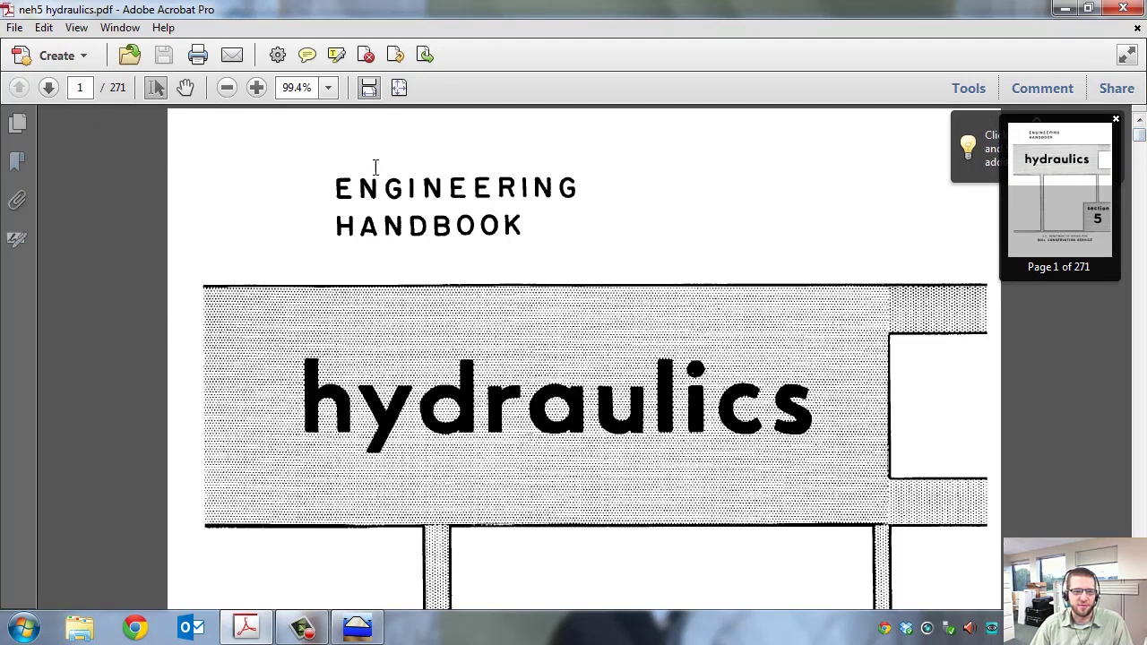
scroll(389, 366, down, 10)
scroll(587, 336, up, 10)
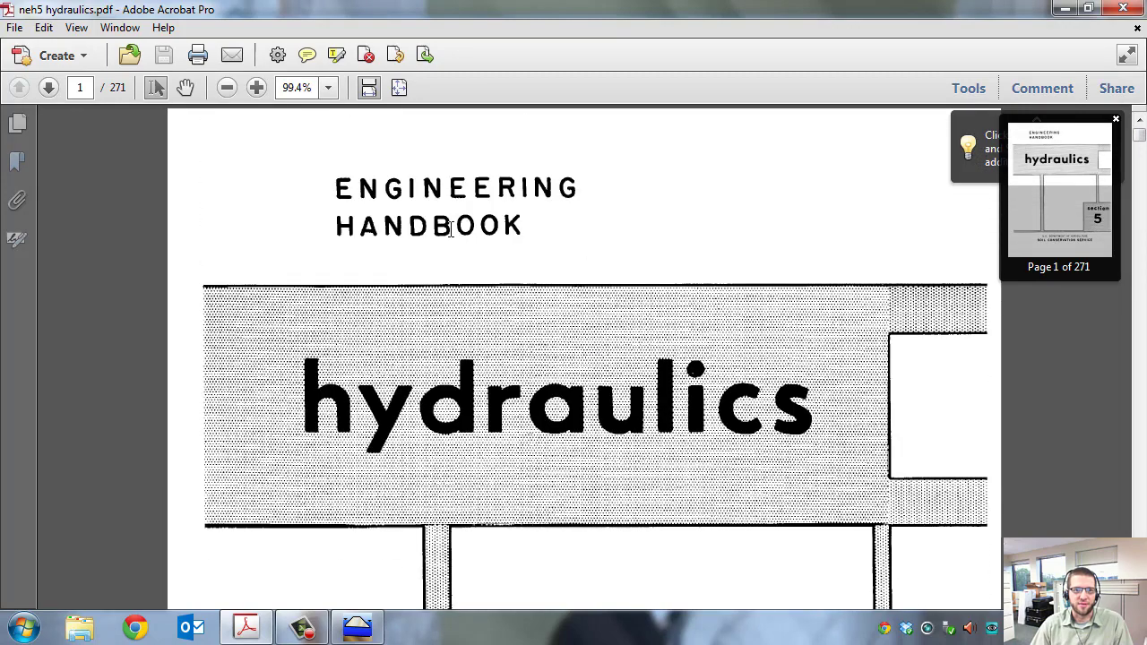
click(357, 630)
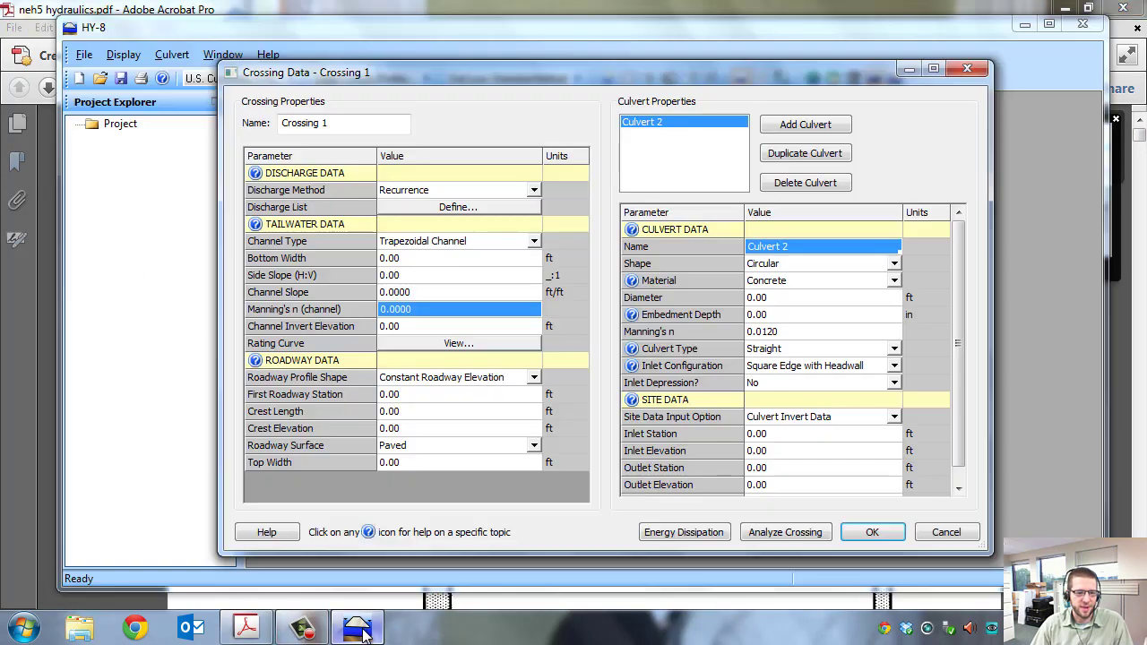
click(427, 328)
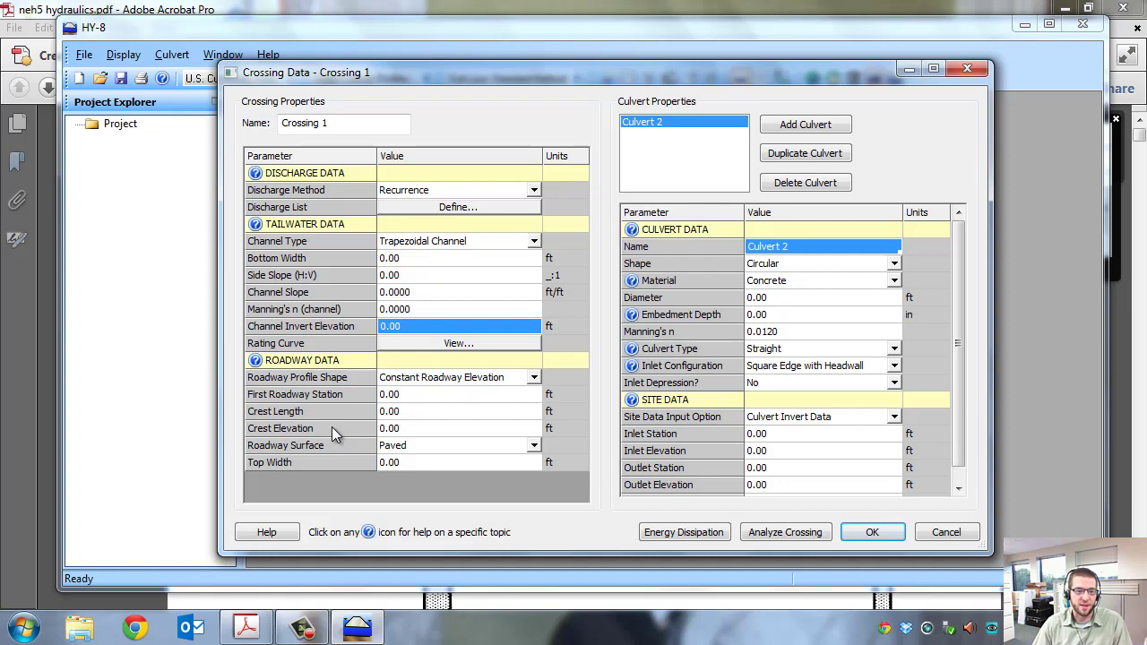
click(535, 378)
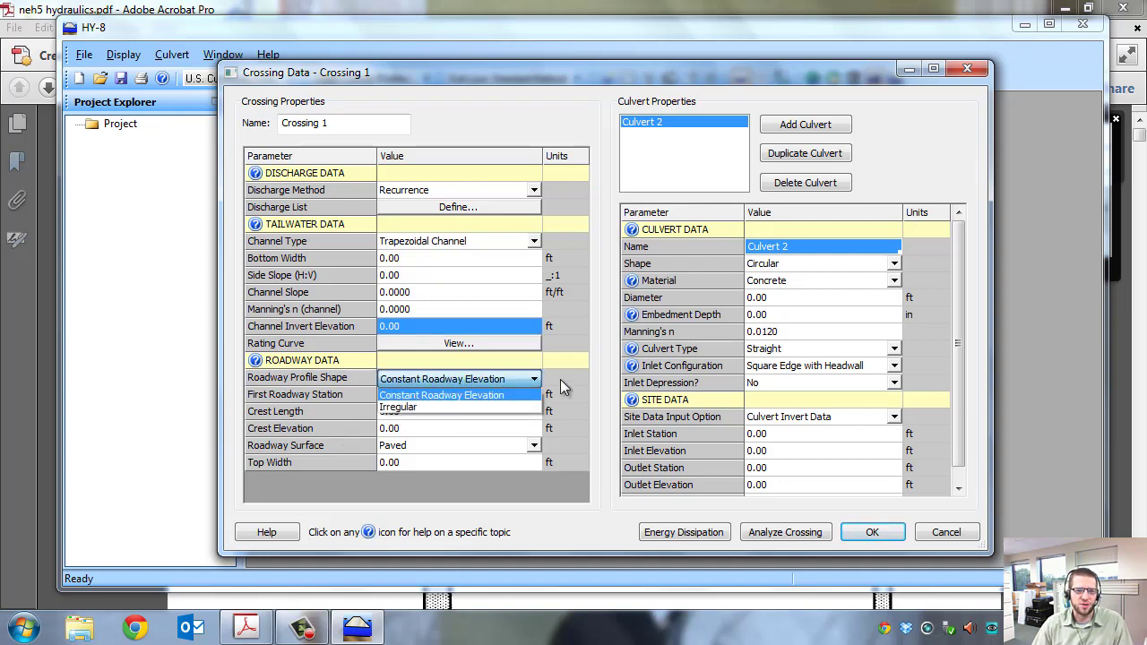
click(560, 385)
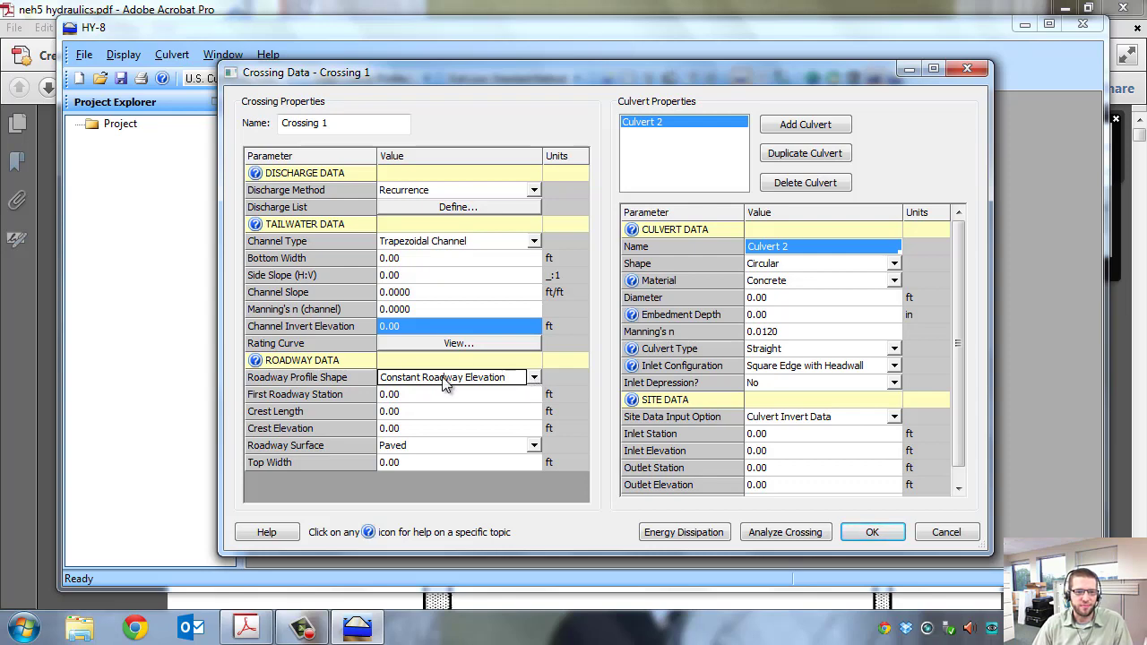
click(533, 379)
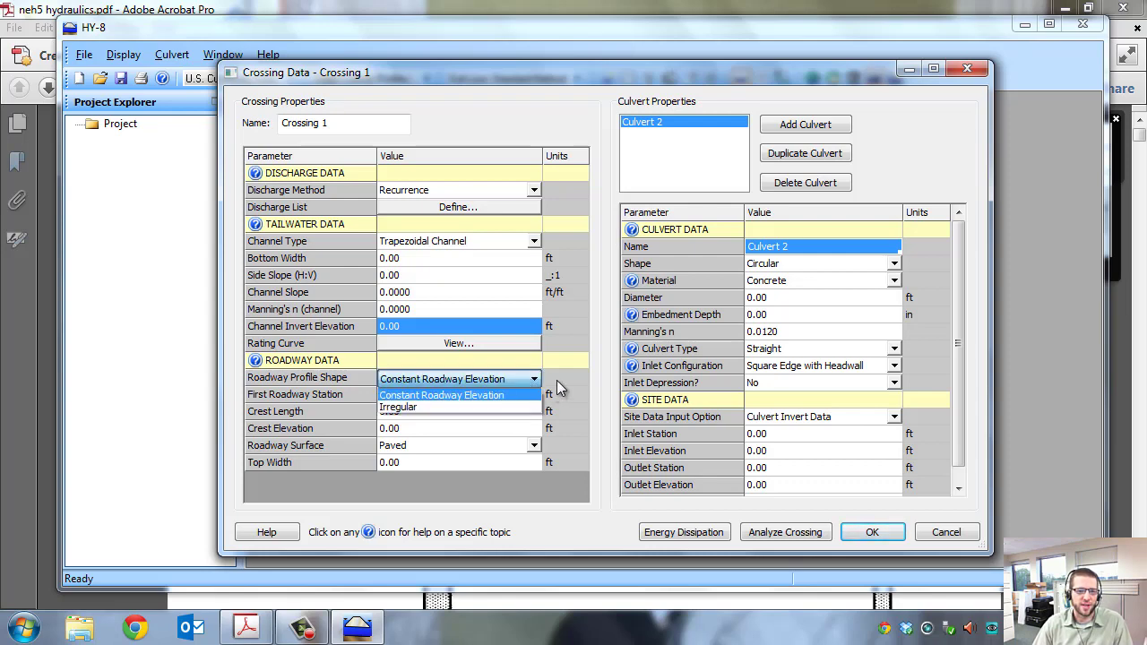
click(524, 395)
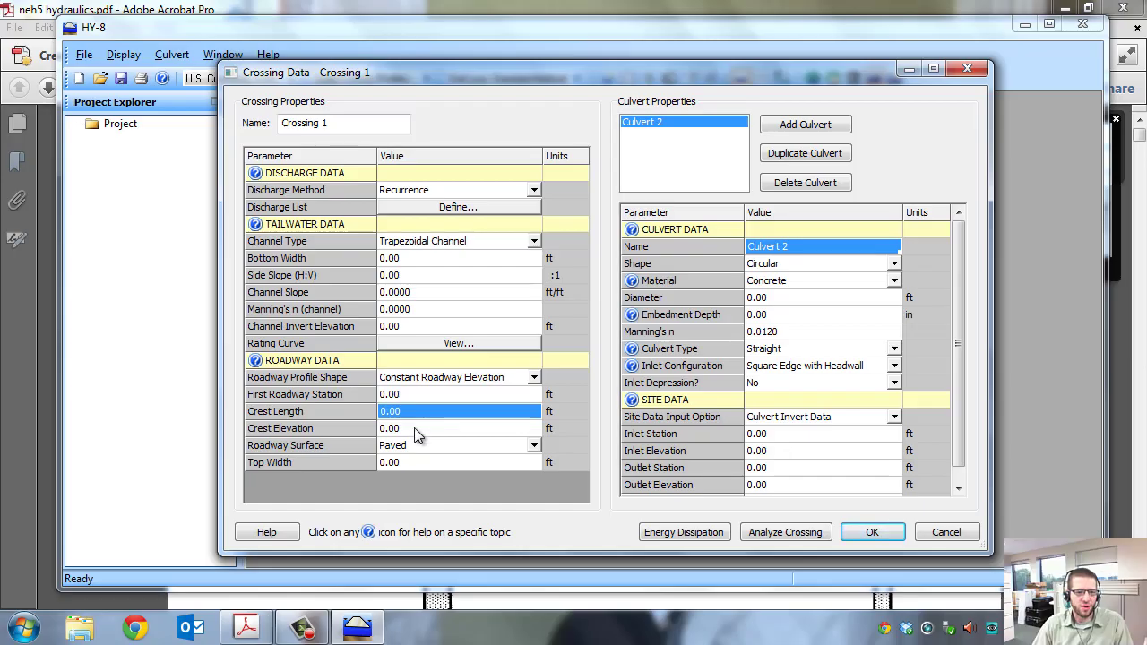
click(414, 429)
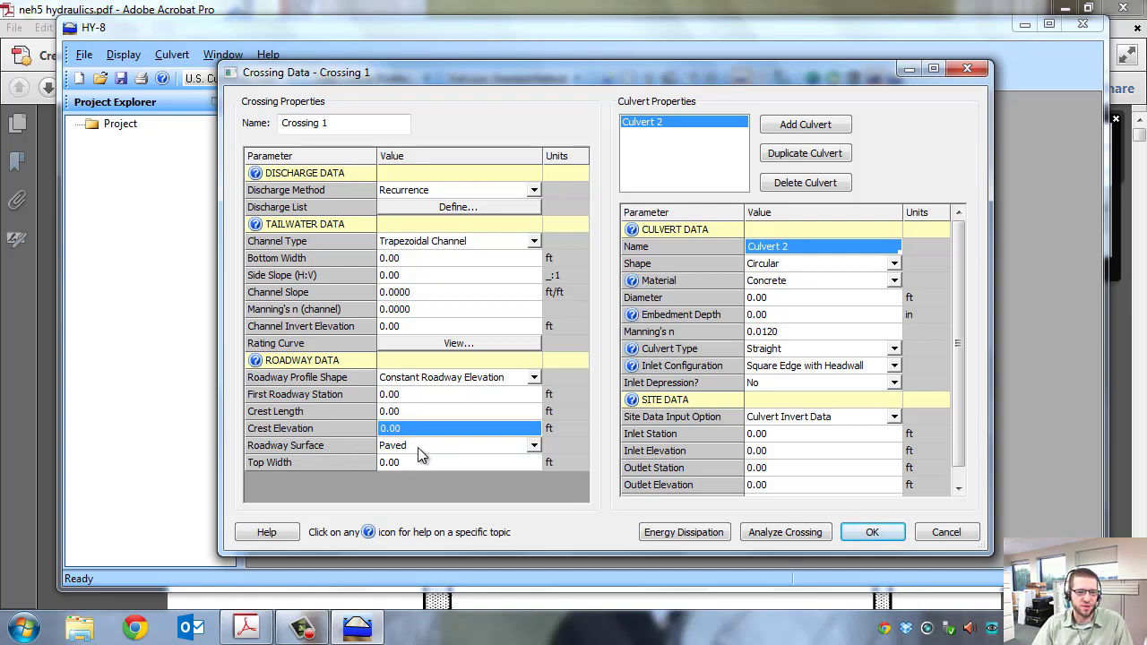
Step: Change the roadway surface from Paved to Gravel, leaving the top width at 0.00 ft
click(534, 445)
click(403, 477)
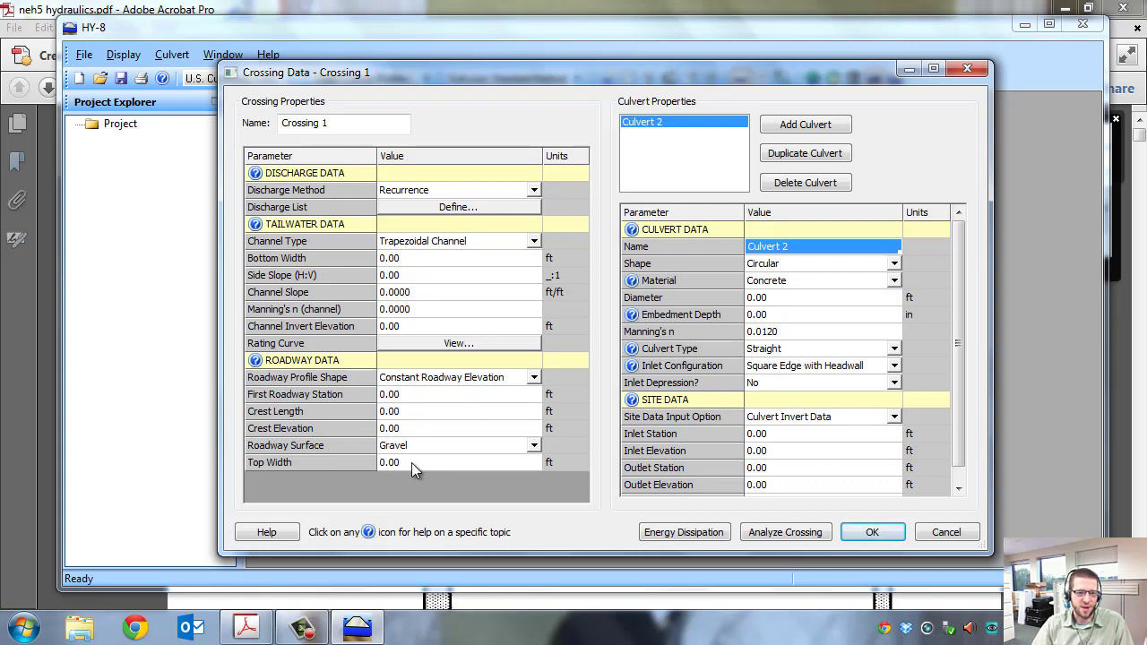
click(395, 465)
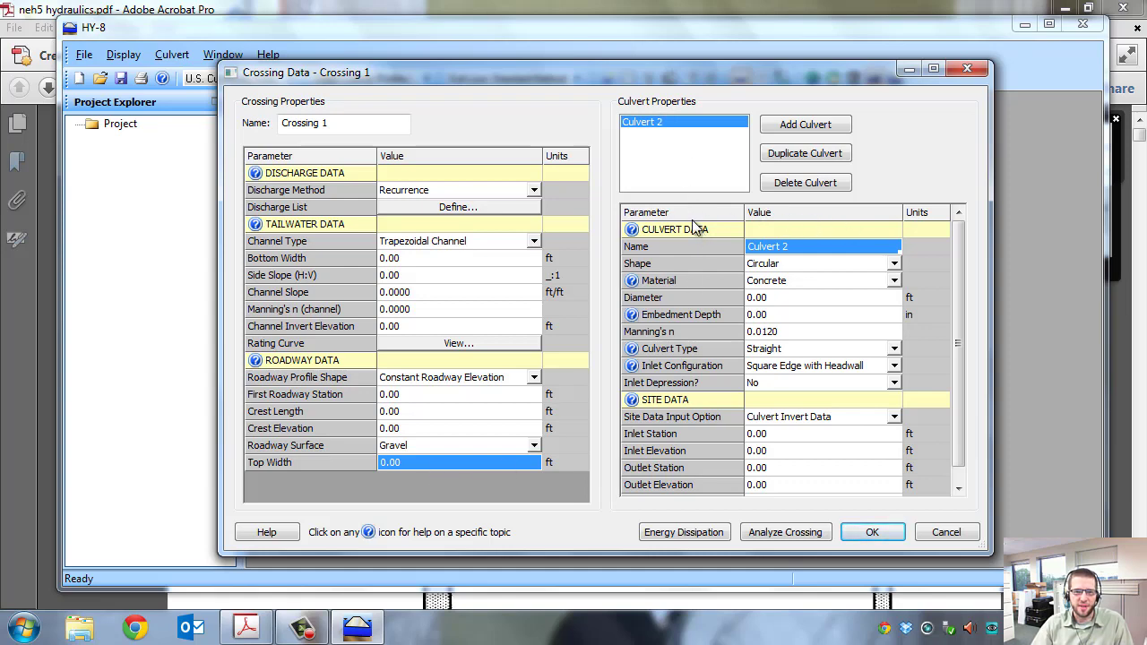
click(803, 247)
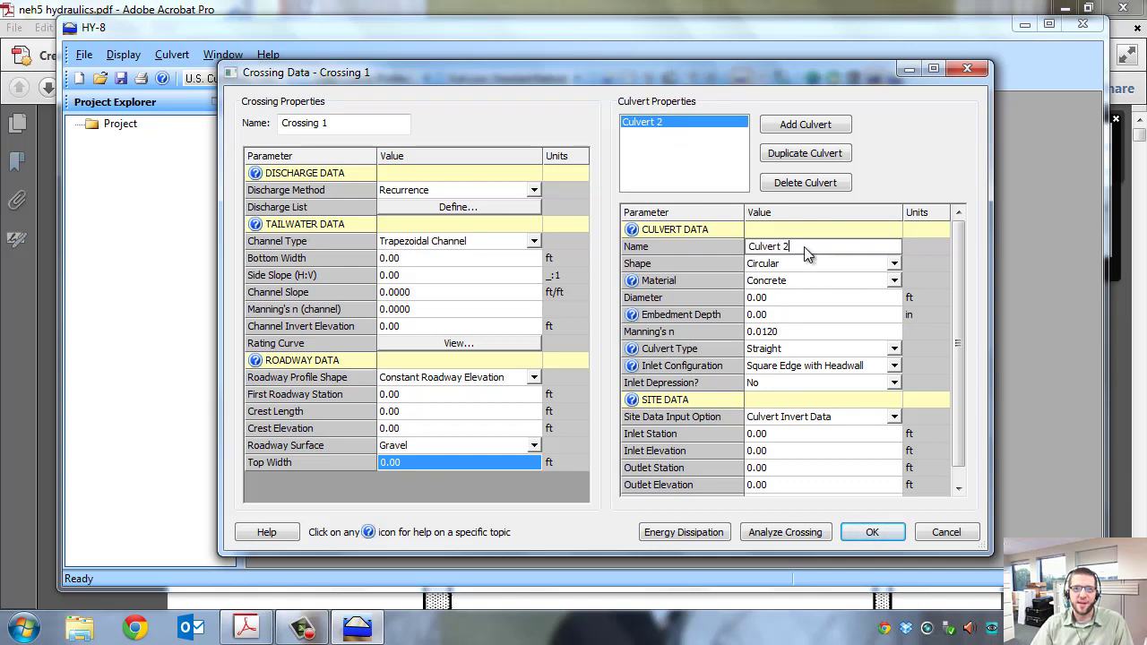
Step: Try the Elliptical culvert shape, then settle on a Circular Concrete culvert
click(810, 267)
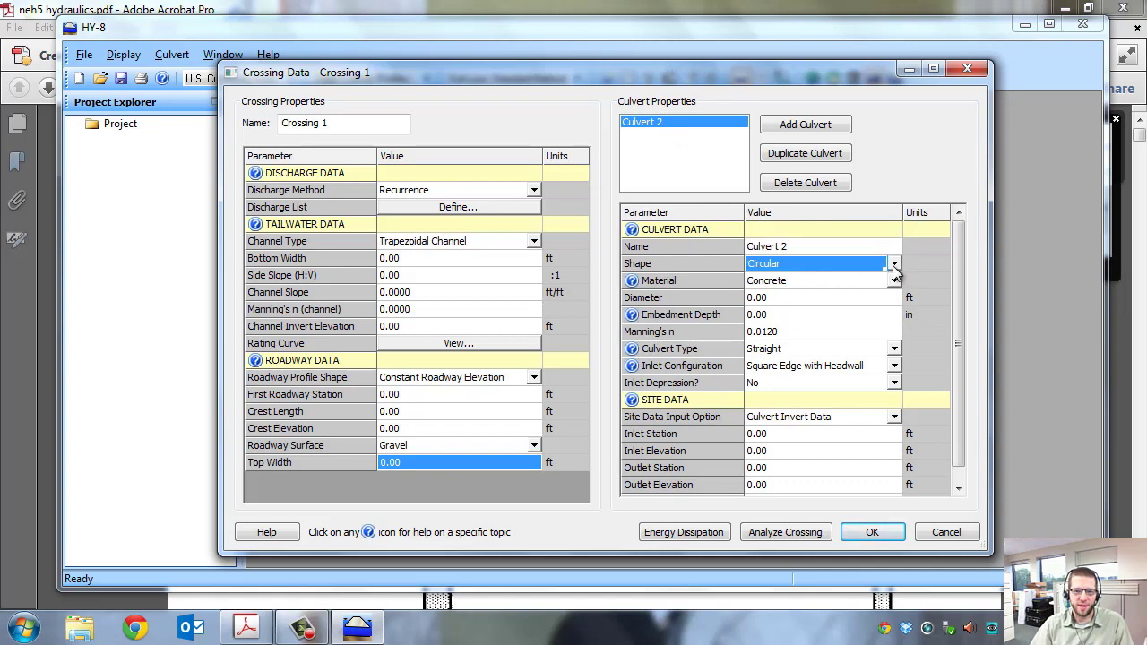
click(894, 264)
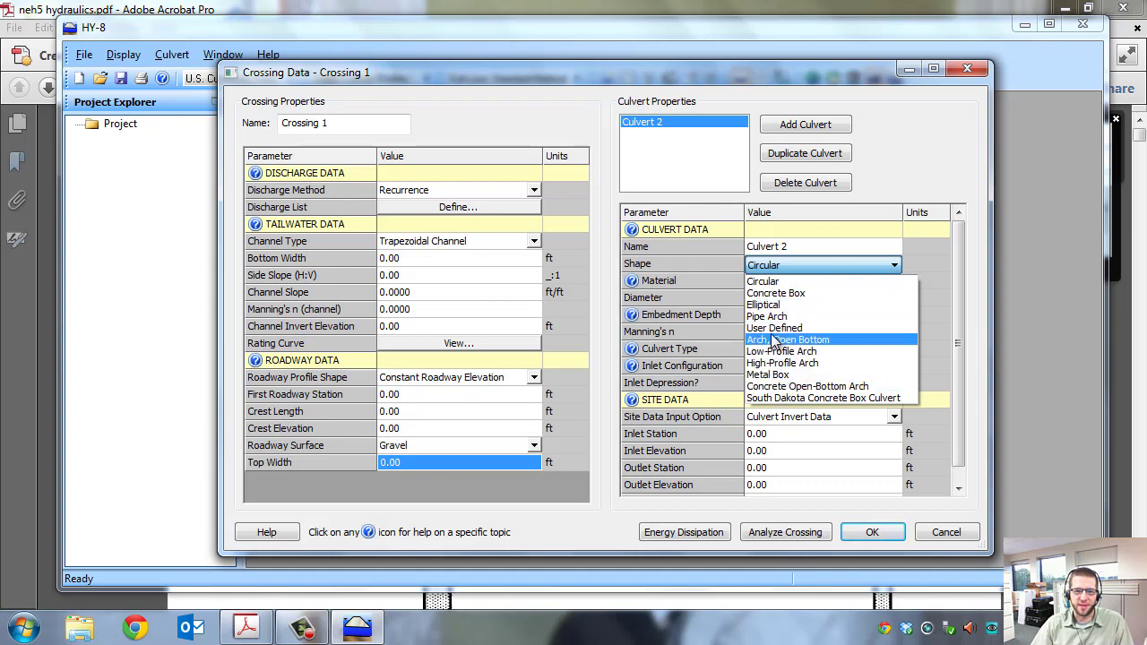
click(768, 306)
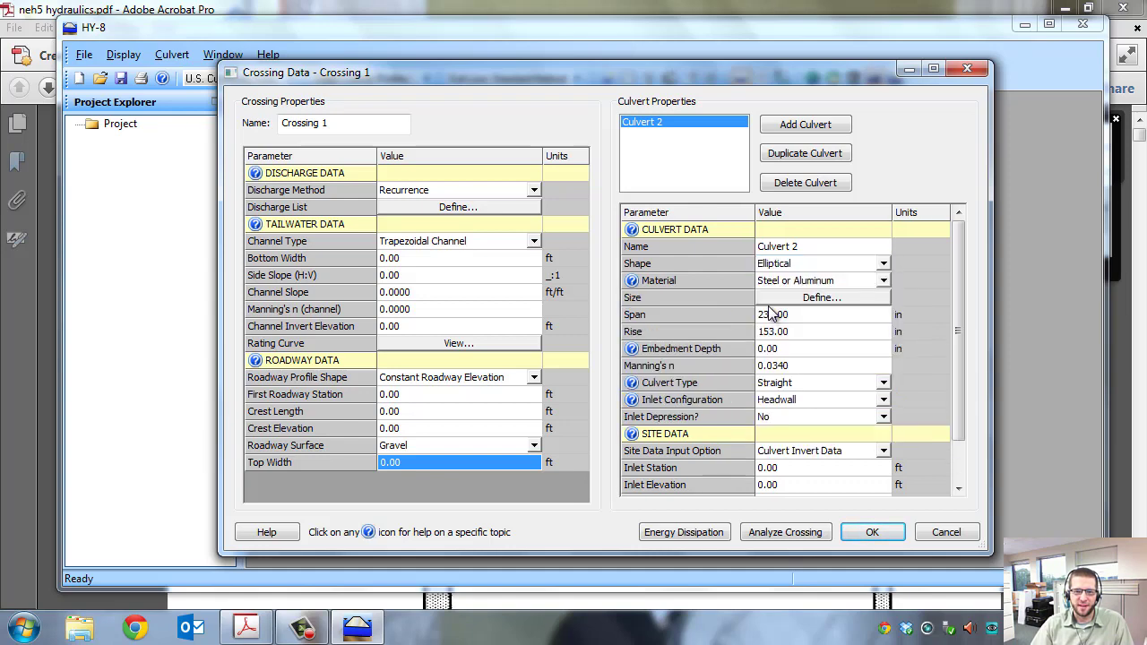
click(885, 285)
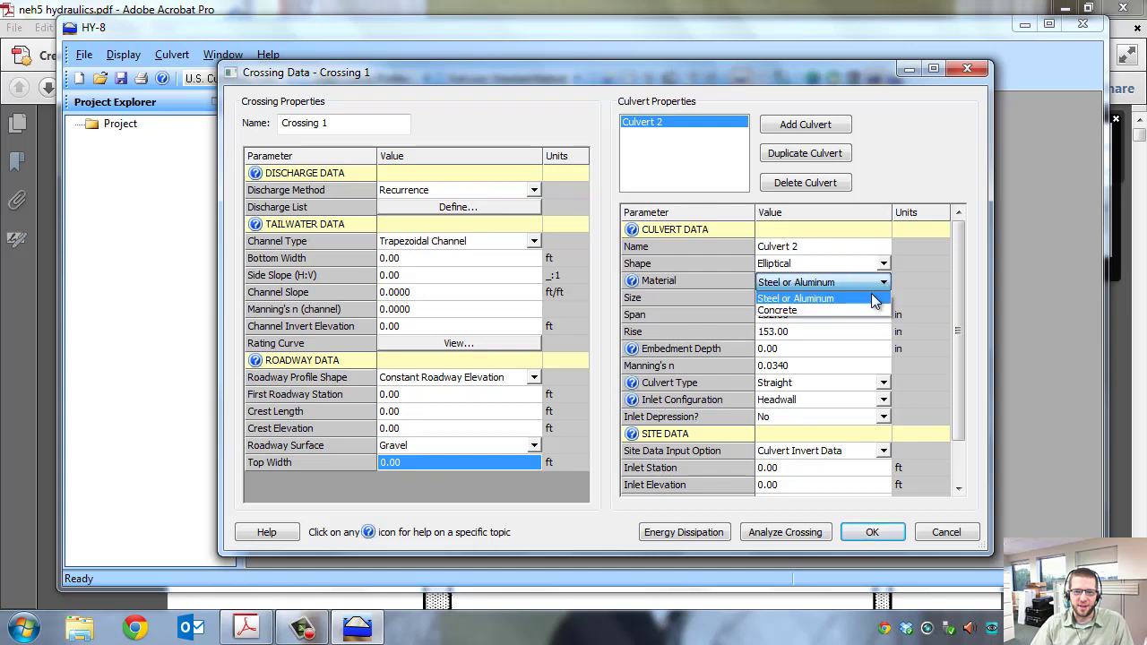
click(883, 262)
click(884, 262)
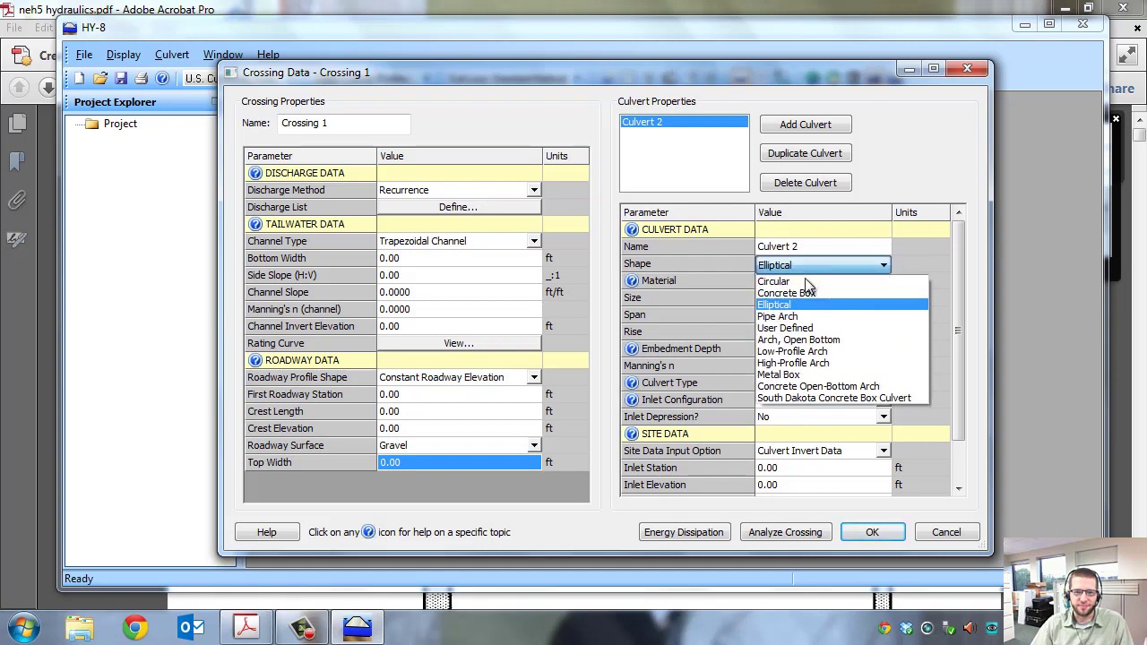
click(802, 279)
click(894, 264)
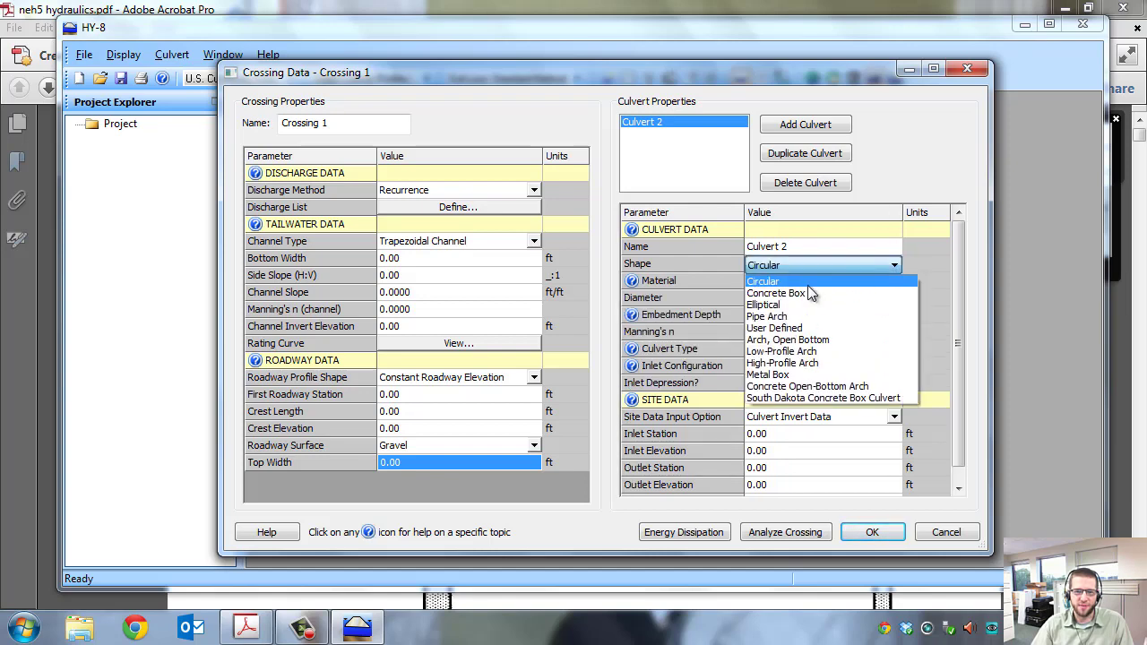
click(771, 306)
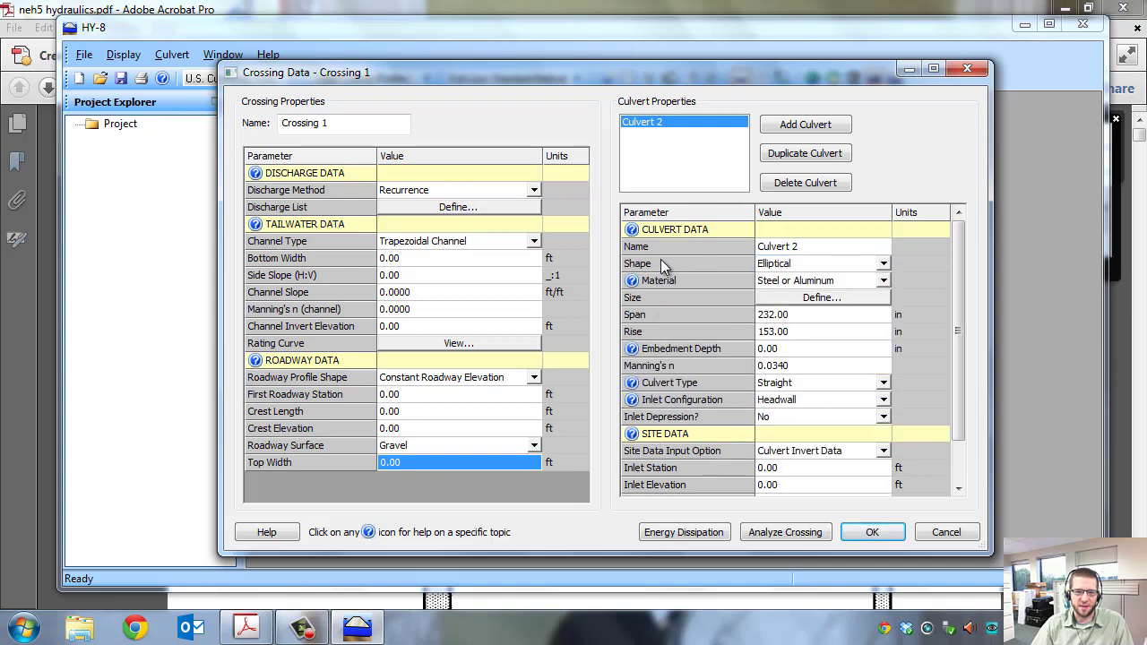
click(884, 265)
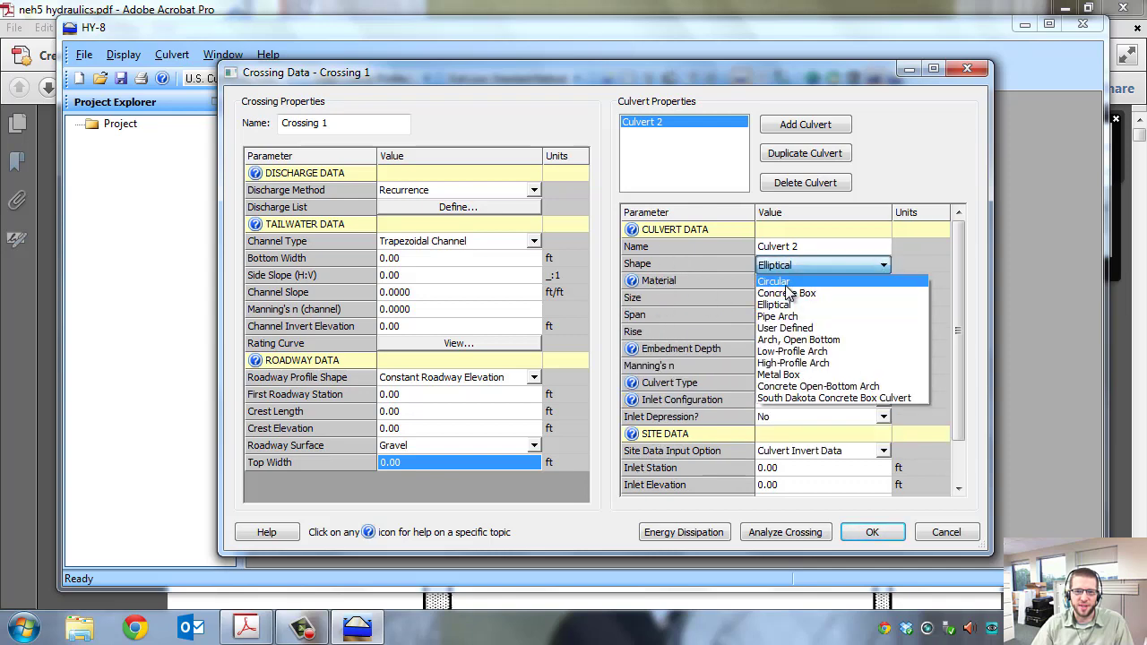
click(789, 285)
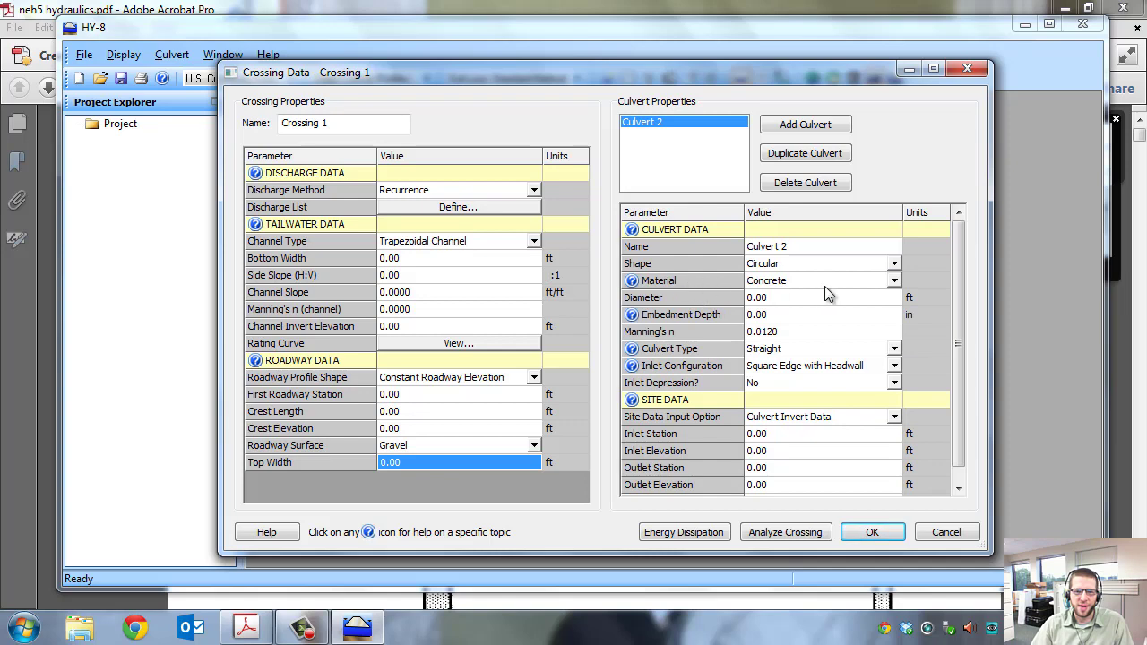
click(894, 281)
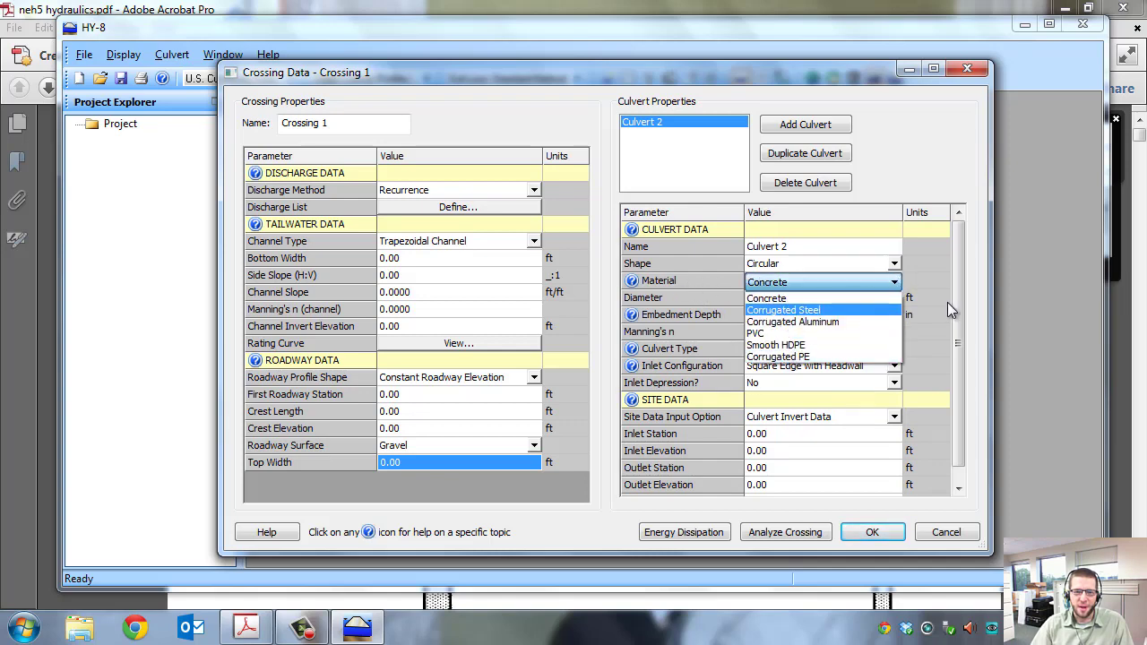
click(767, 299)
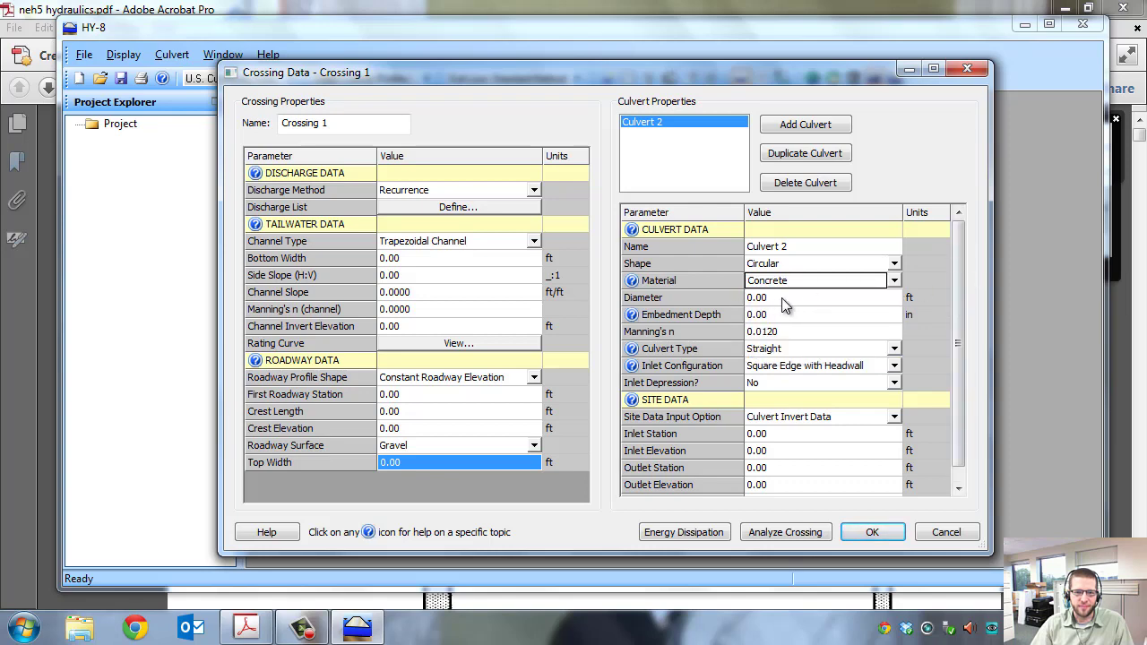
Step: Inspect the culvert's diameter, embedment depth and Manning's n 0.0120 values
click(781, 299)
click(782, 321)
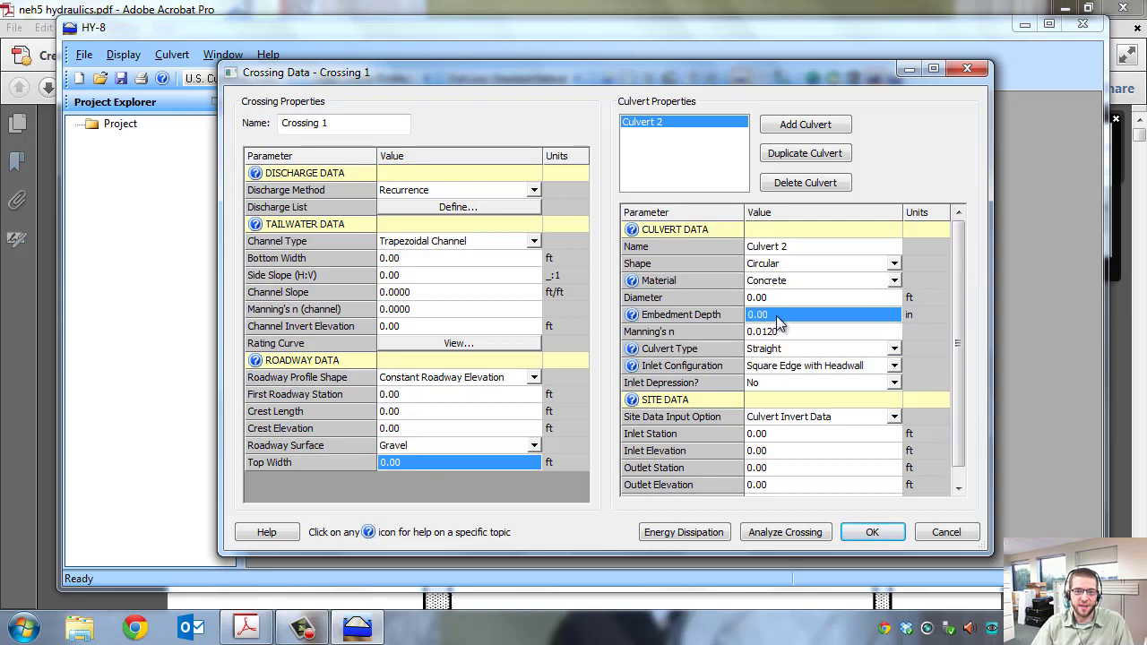
click(783, 299)
click(858, 315)
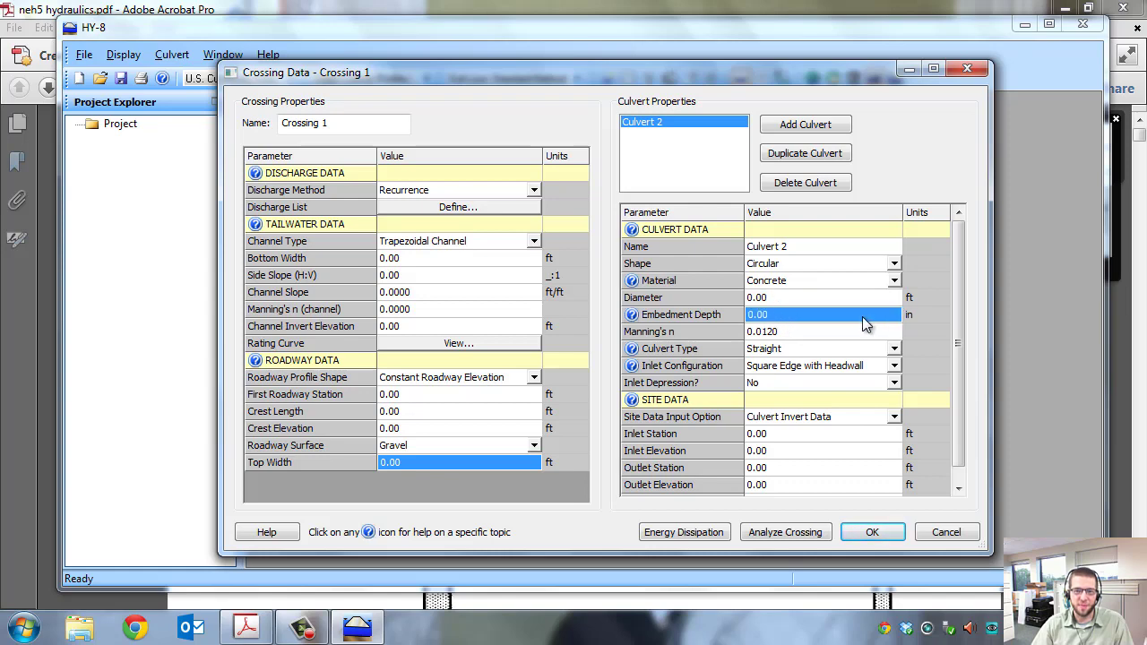
click(788, 331)
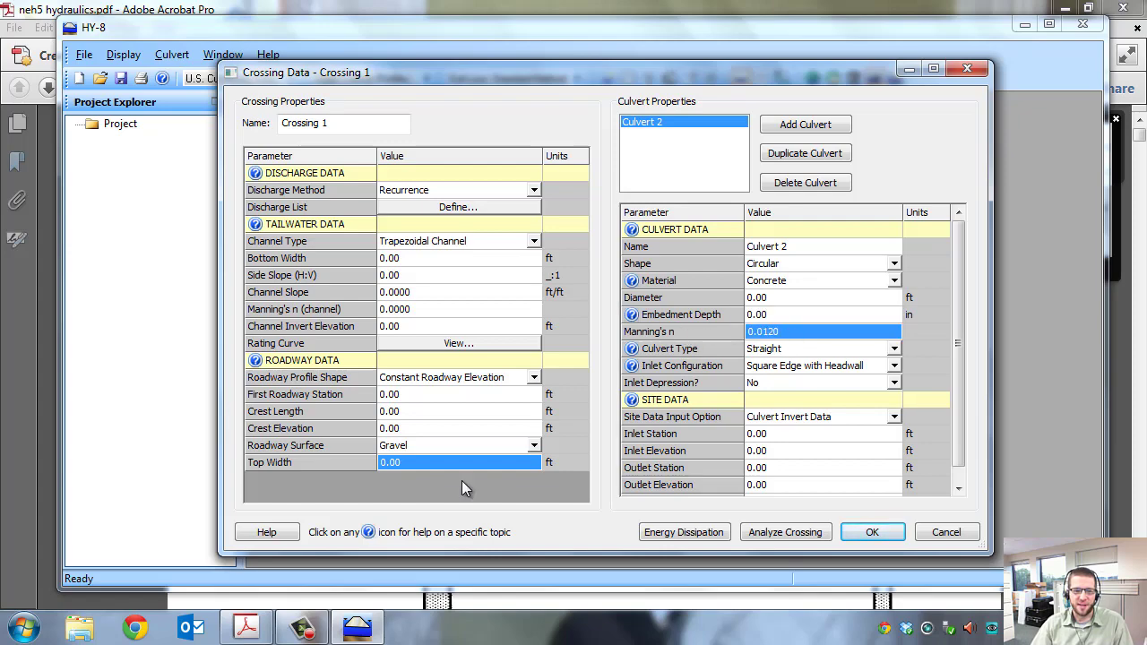
Step: Glance at the hydraulics handbook PDF, then minimize it to return to HY-8
click(246, 627)
scroll(344, 344, down, 5)
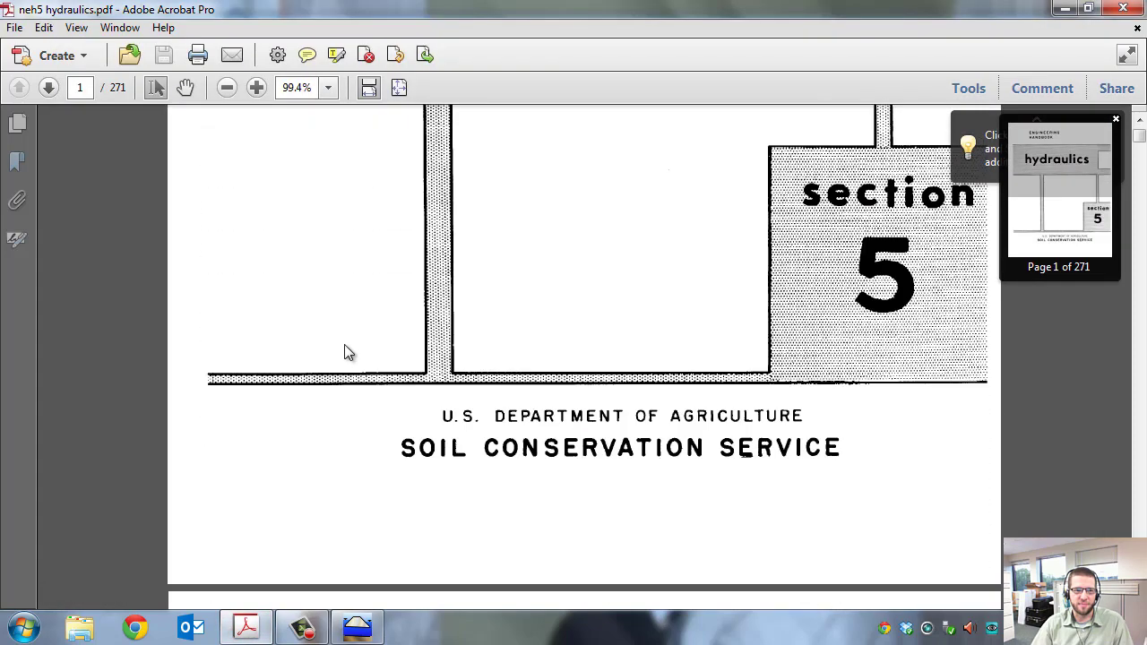
scroll(348, 343, up, 6)
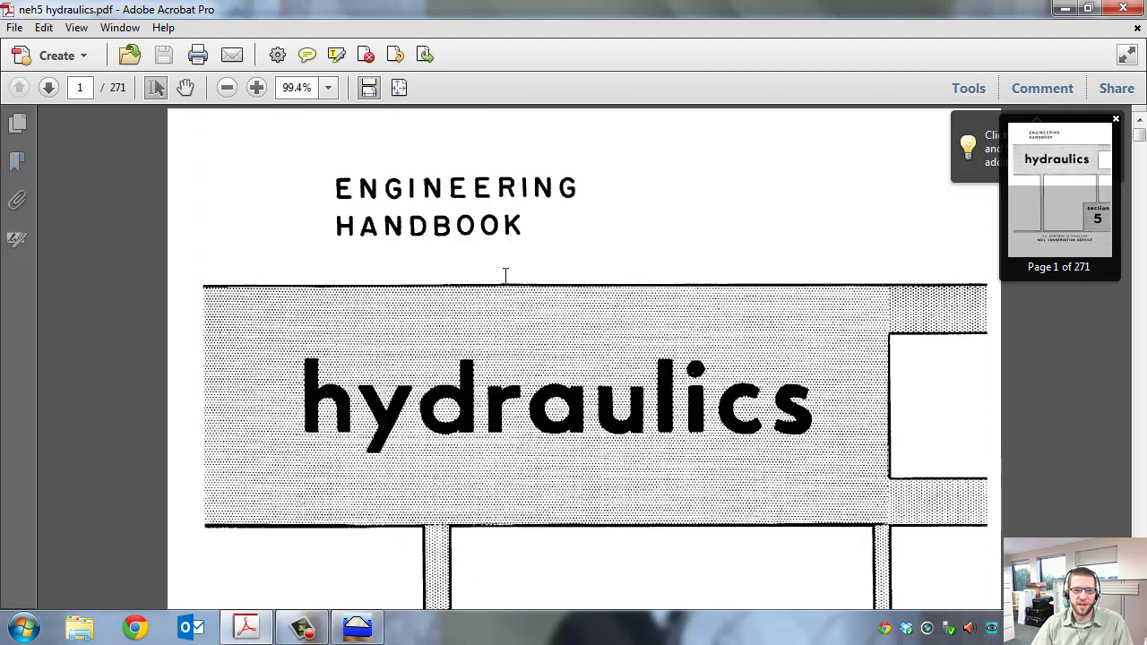
scroll(466, 317, down, 5)
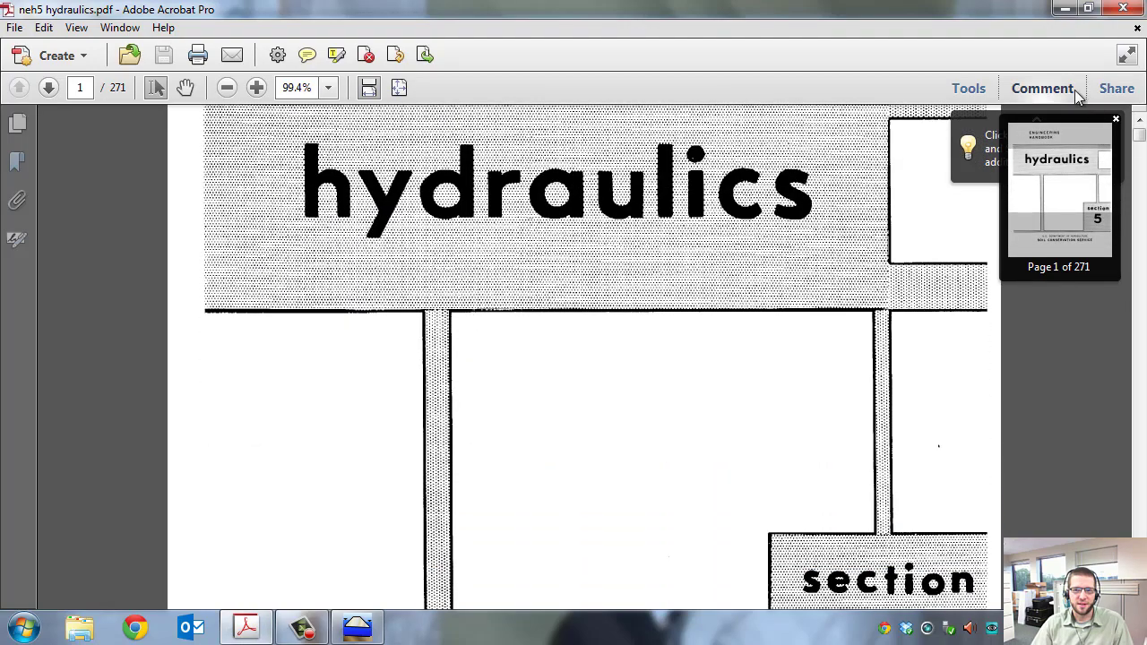
click(1065, 10)
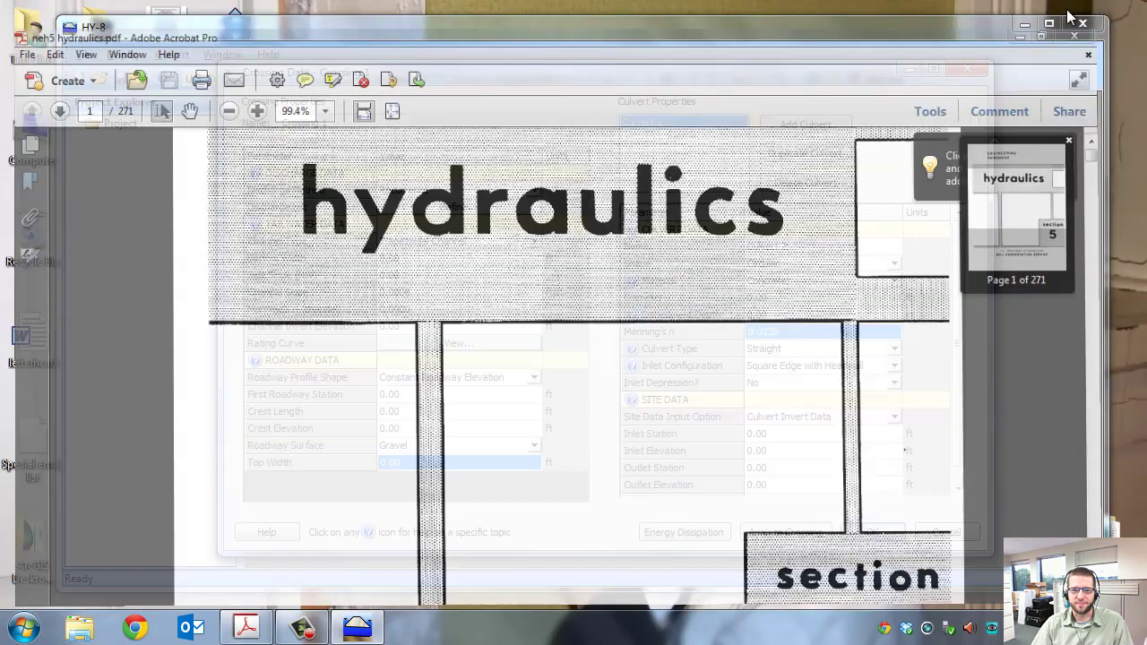
click(894, 351)
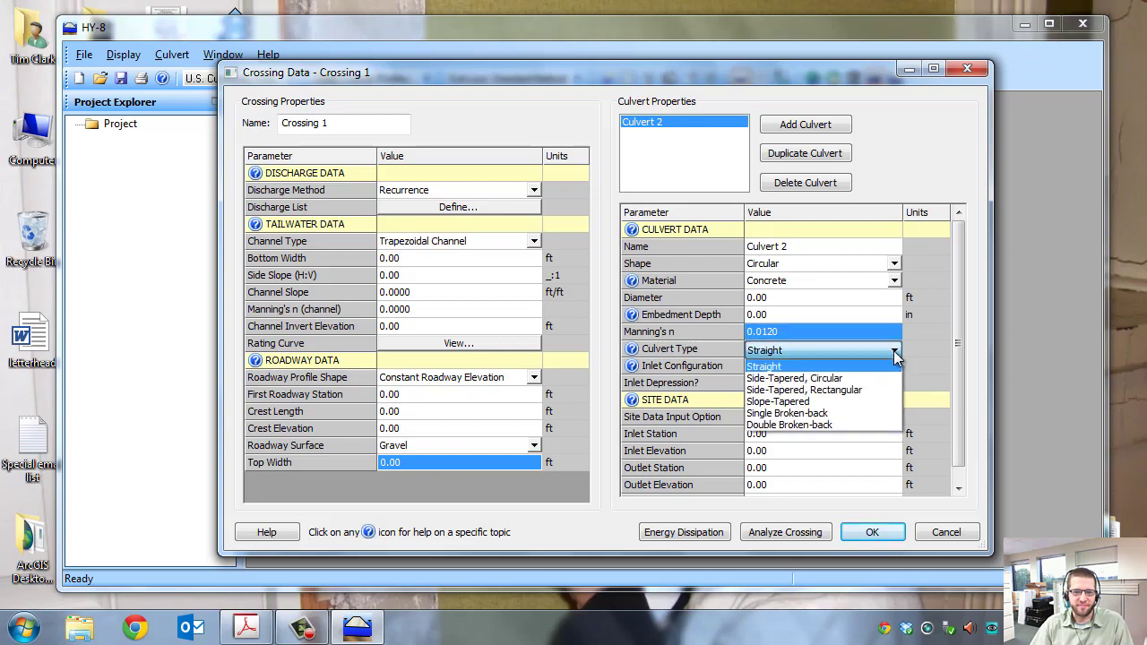
click(779, 367)
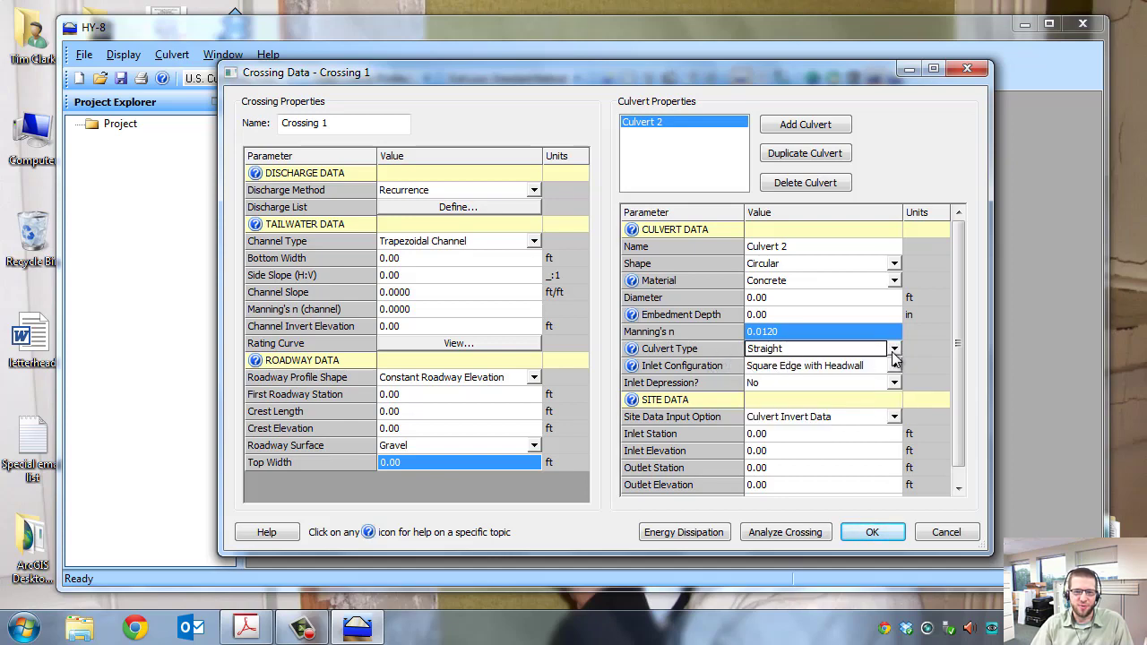
click(893, 352)
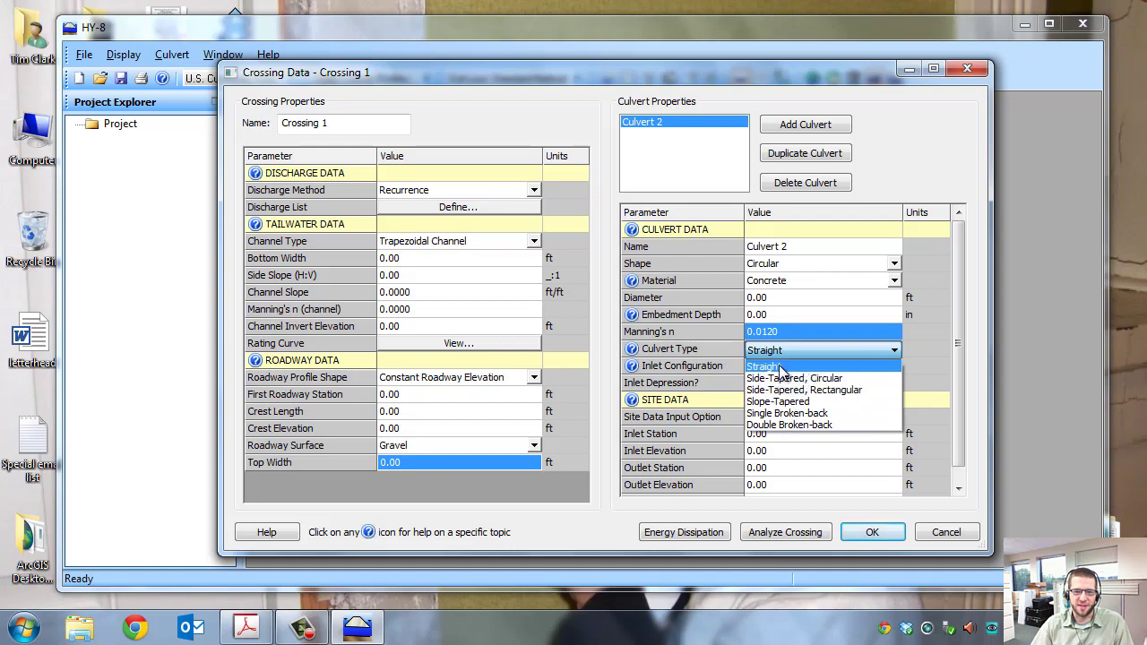
click(781, 352)
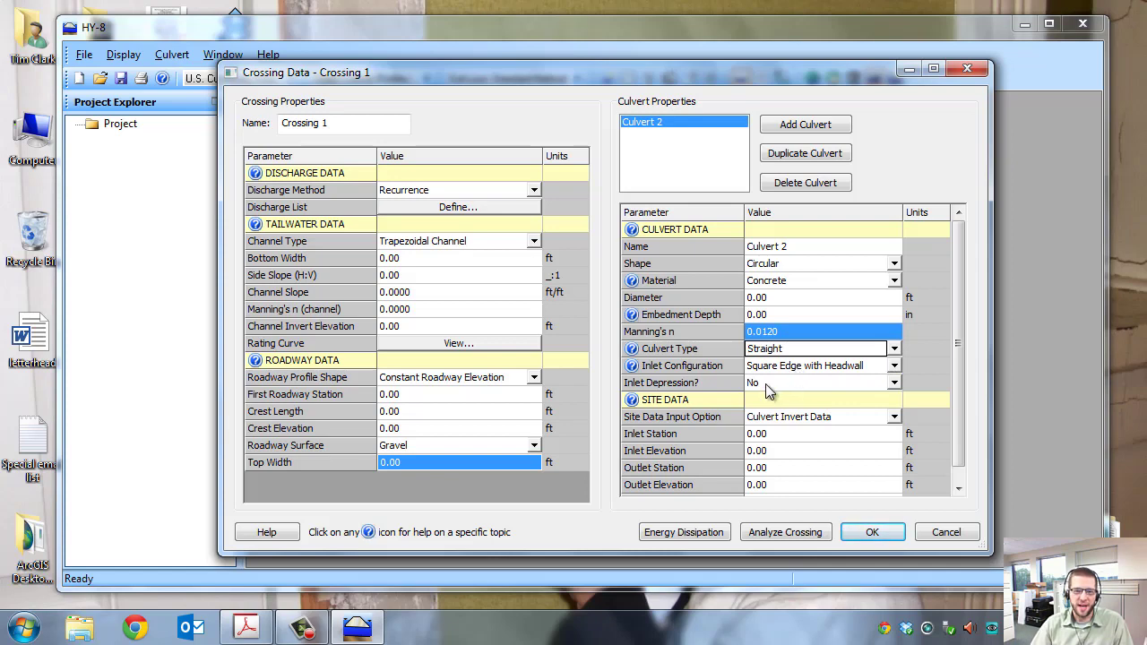
click(896, 367)
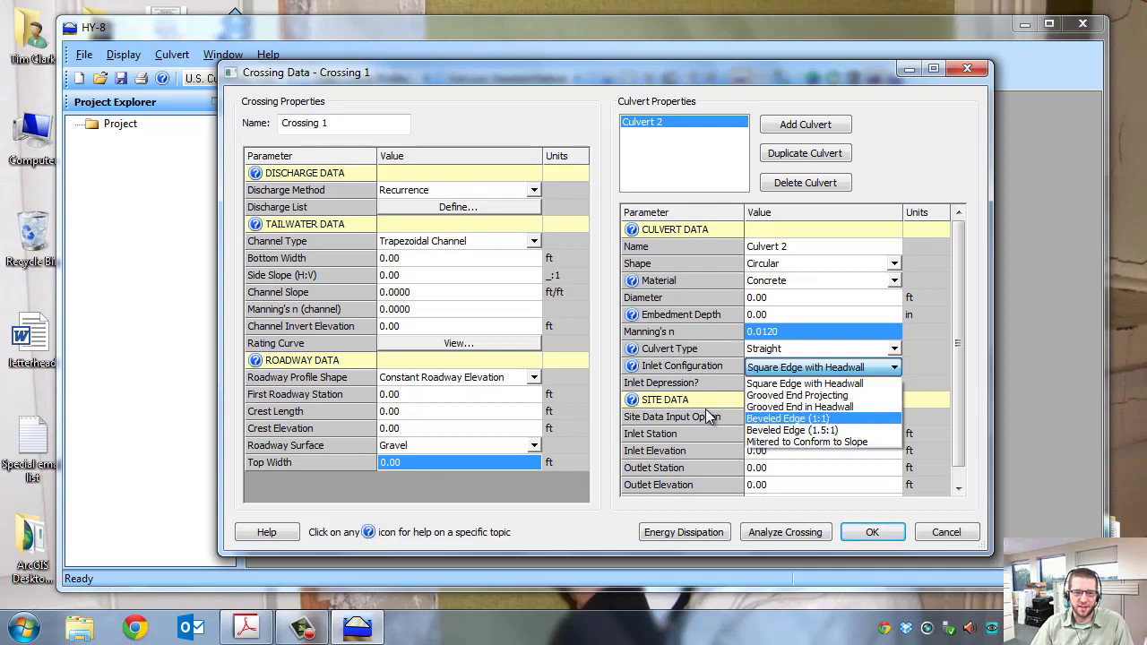
click(951, 367)
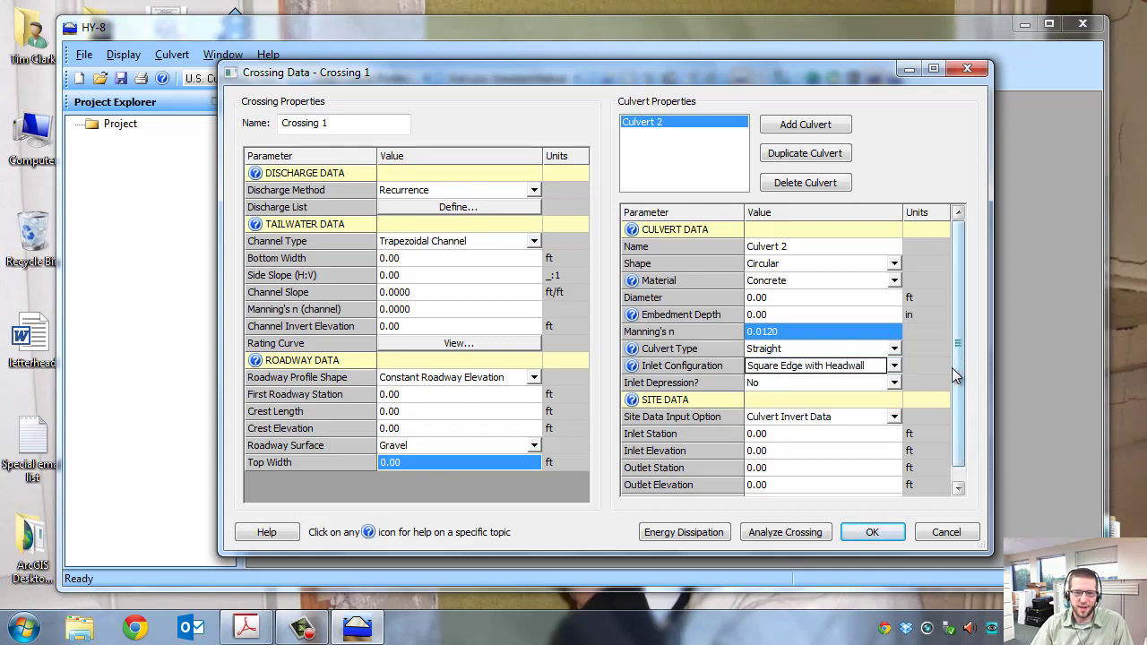
click(833, 383)
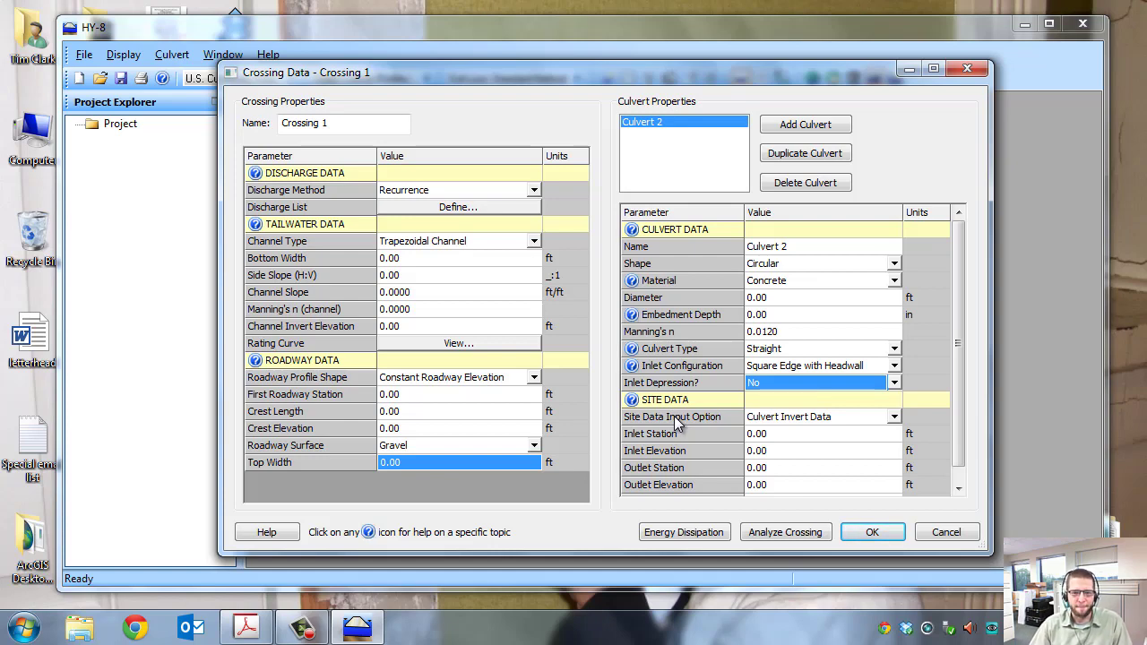
click(893, 420)
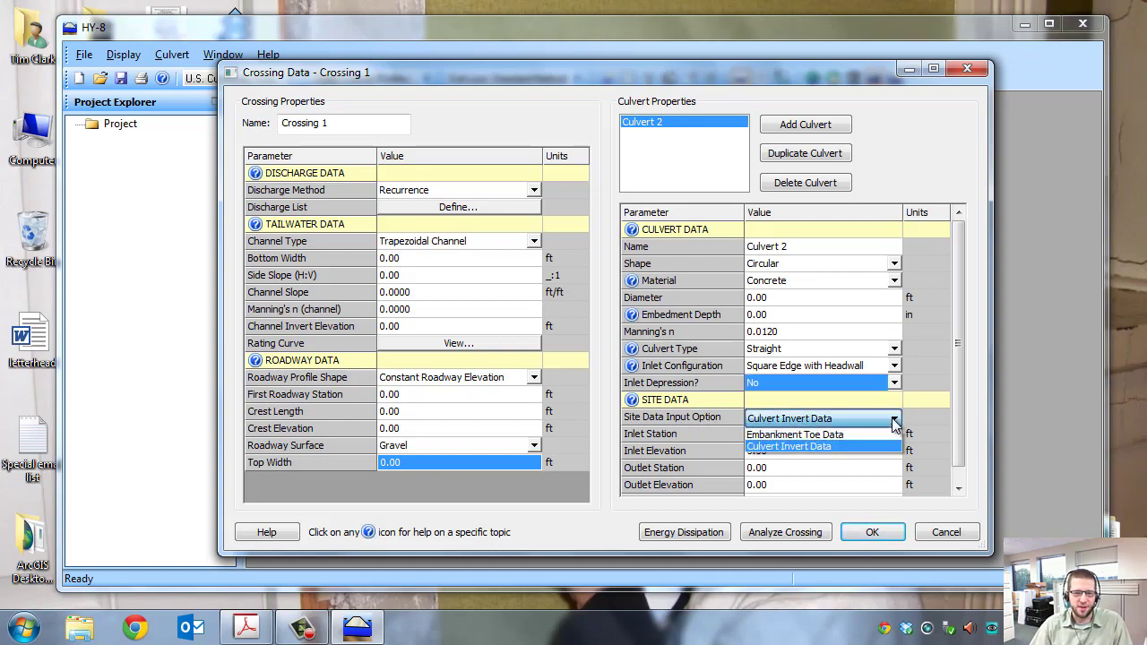
click(795, 447)
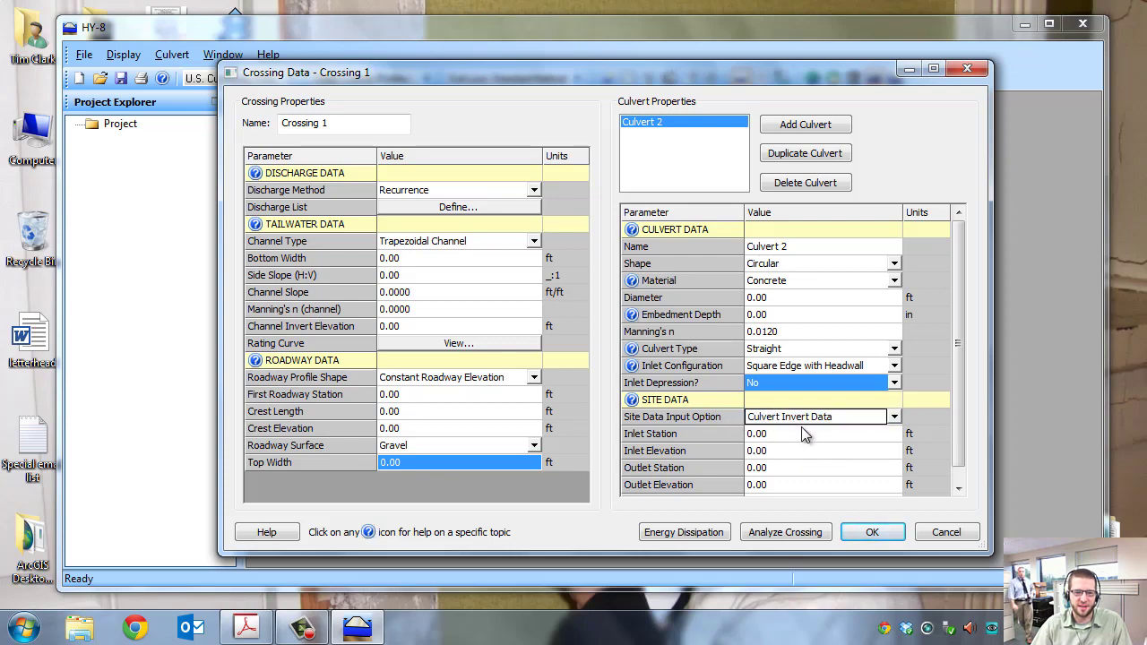
click(894, 419)
click(802, 433)
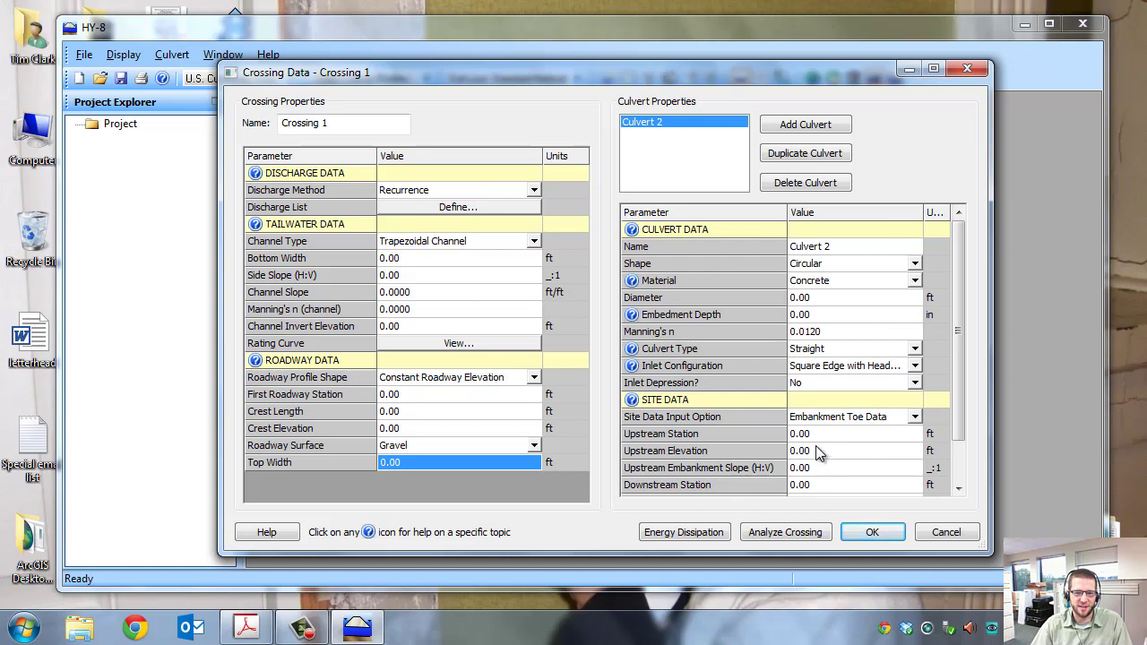
click(914, 417)
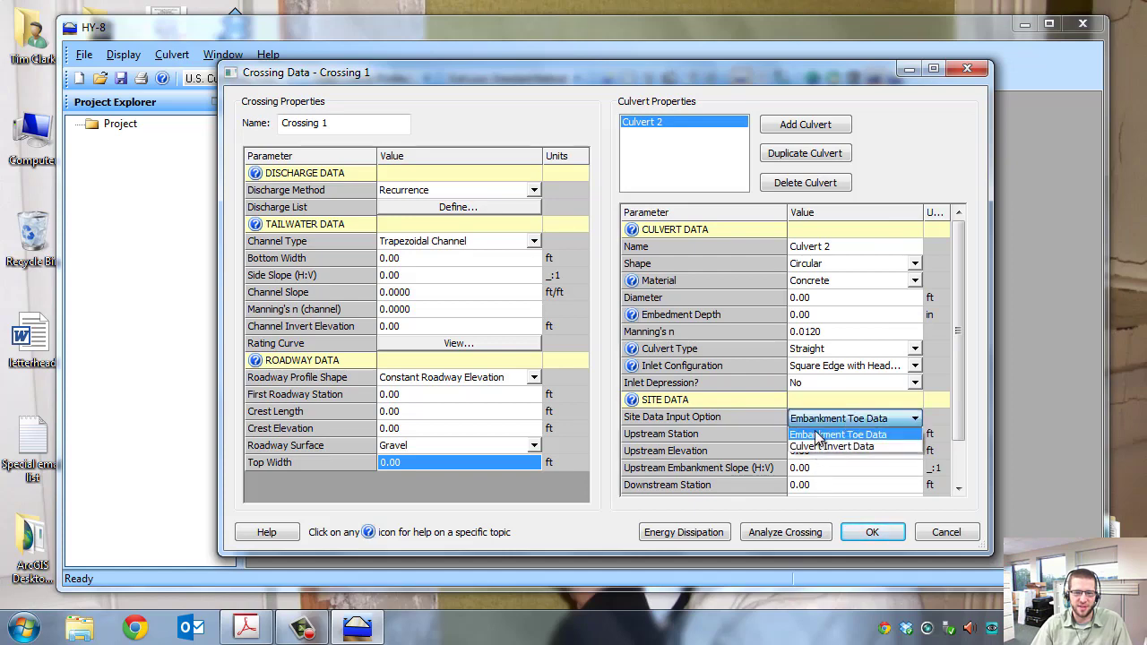
click(818, 447)
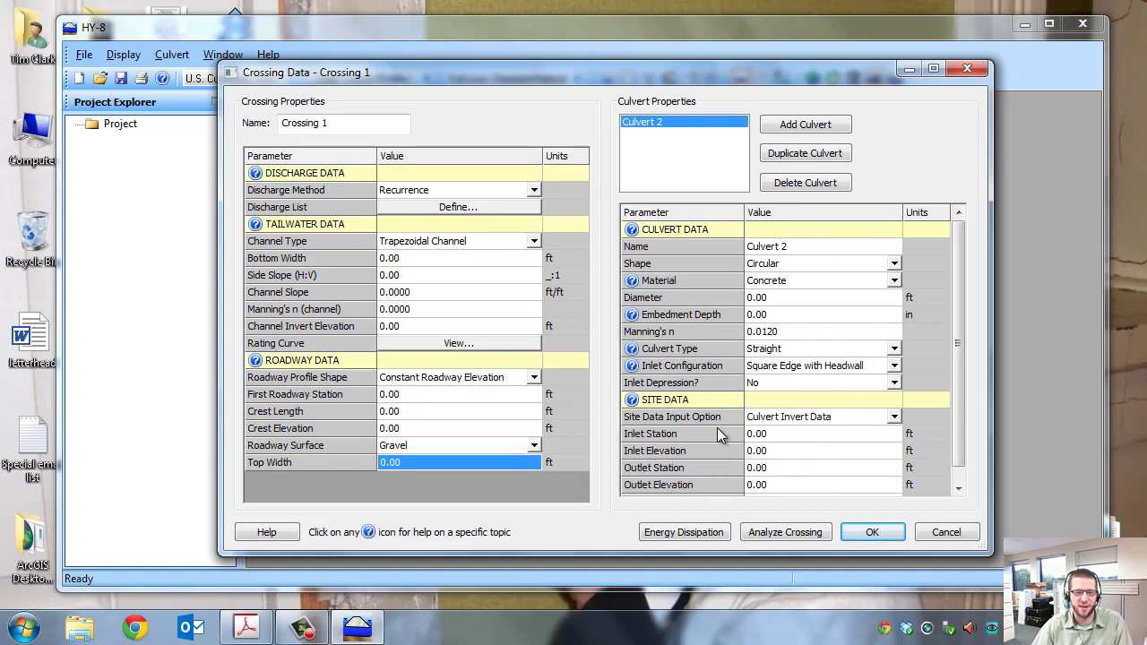
click(777, 450)
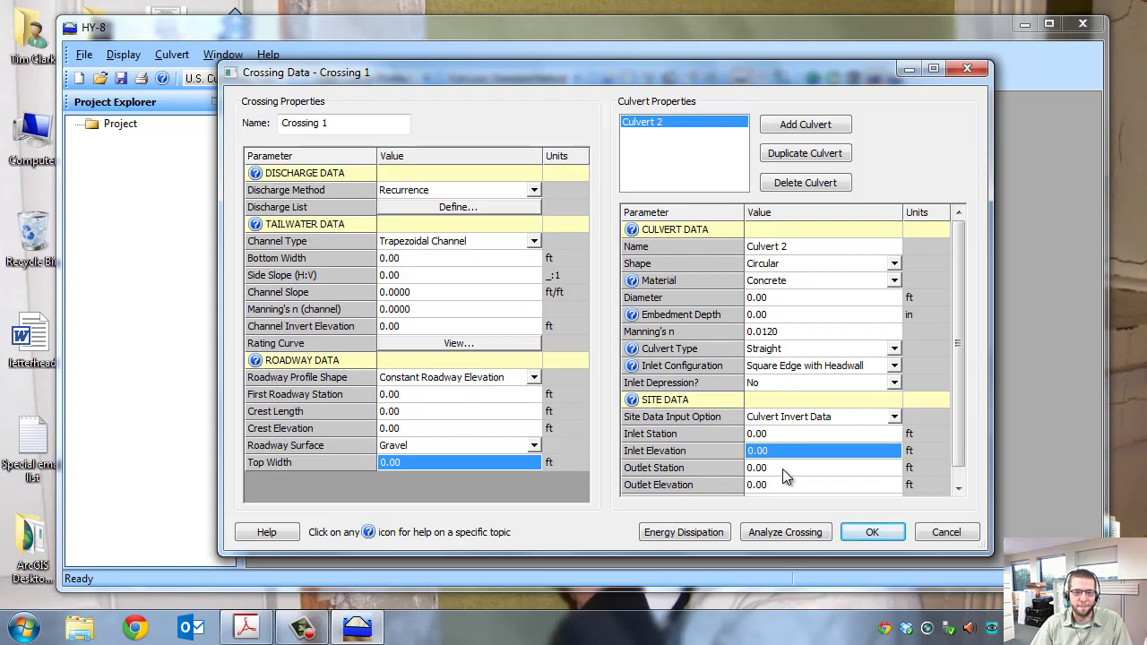
click(783, 468)
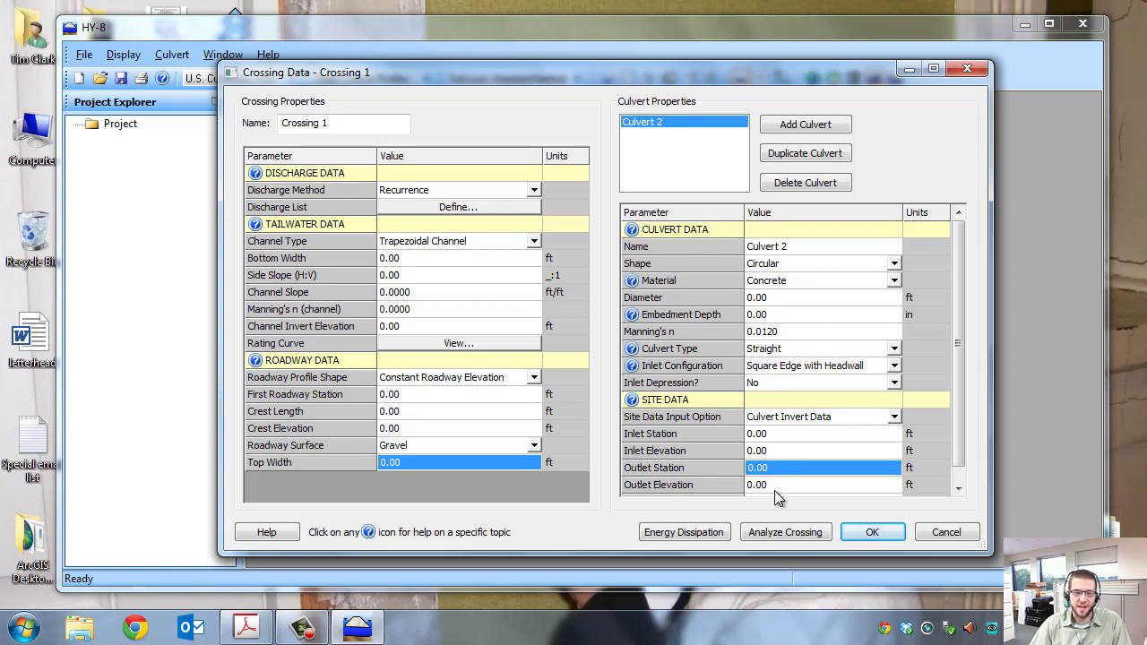
click(775, 484)
scroll(957, 405, down, 1)
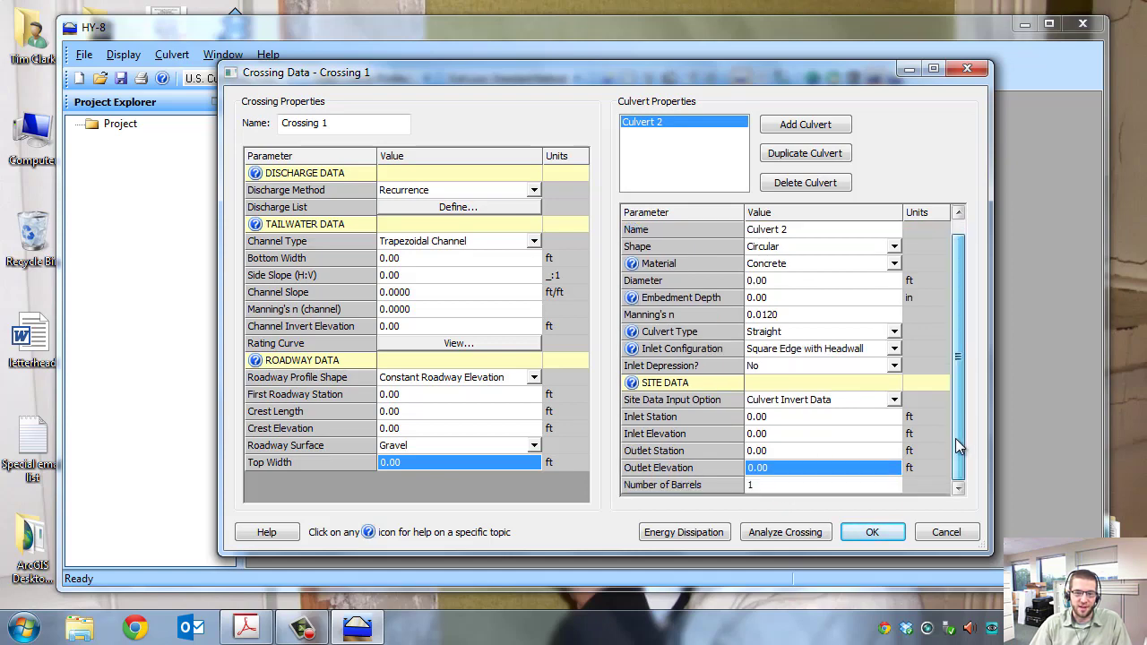
click(766, 484)
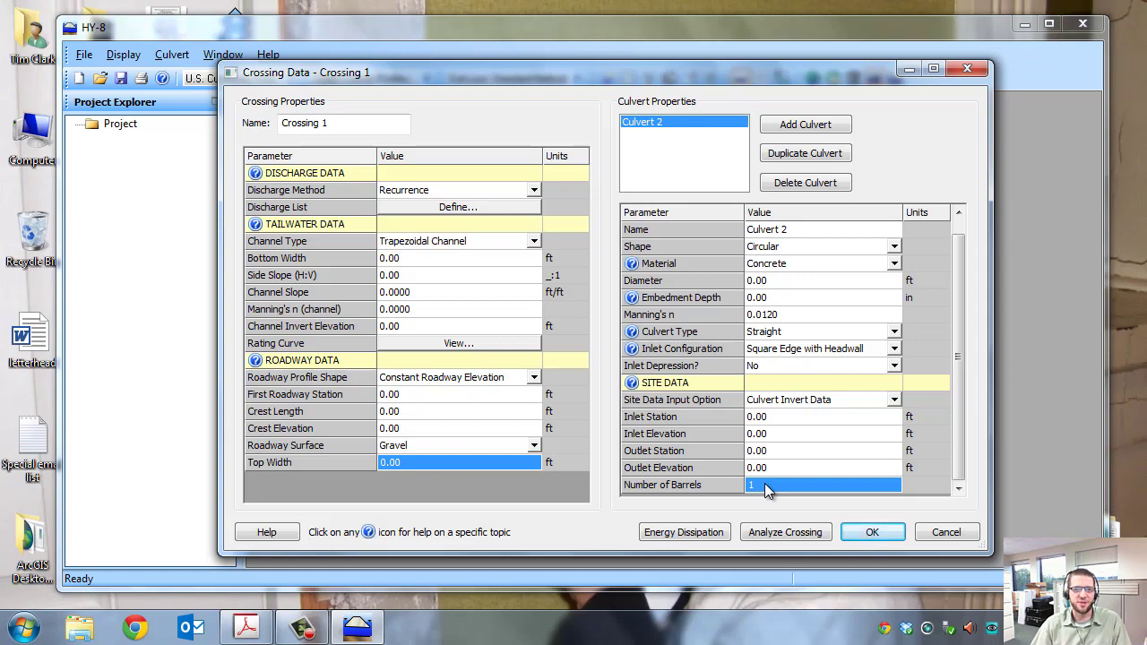
drag(602, 72, 599, 67)
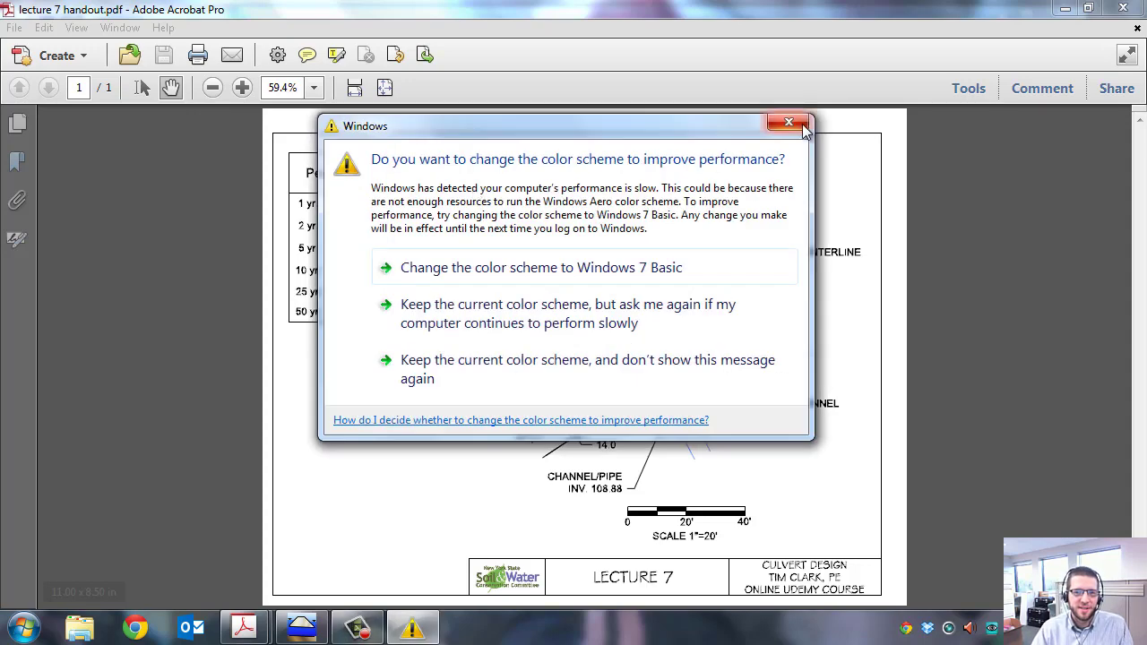
Step: Dismiss the reappearing Windows colour-scheme prompt and bring HY-8 back in front of the PDF
click(789, 123)
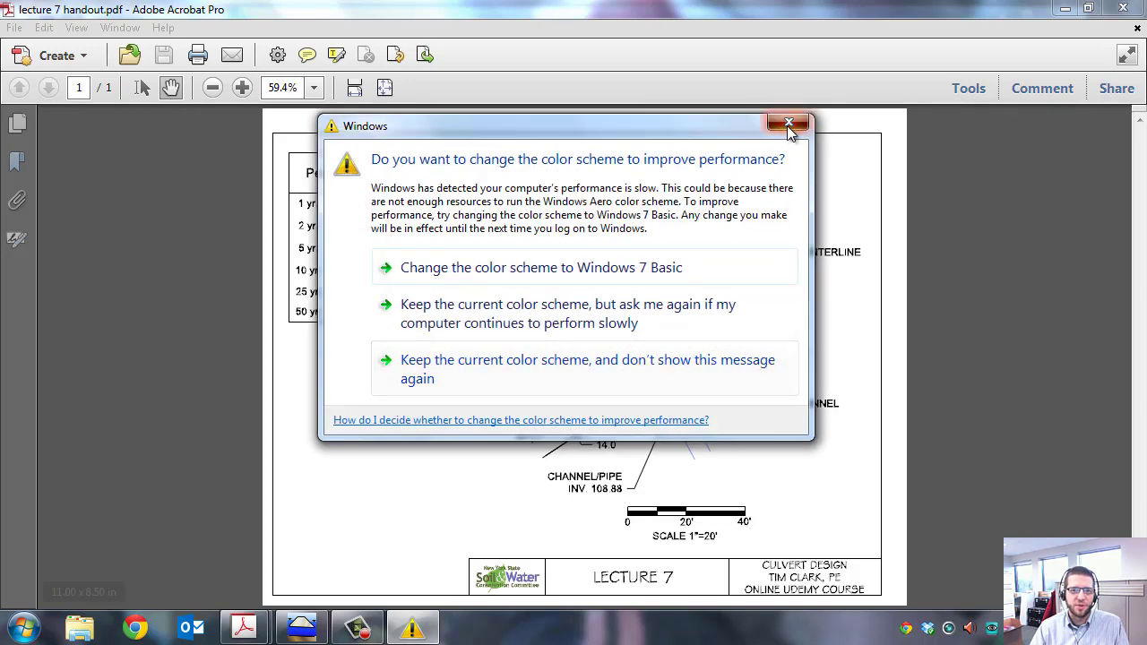
click(790, 125)
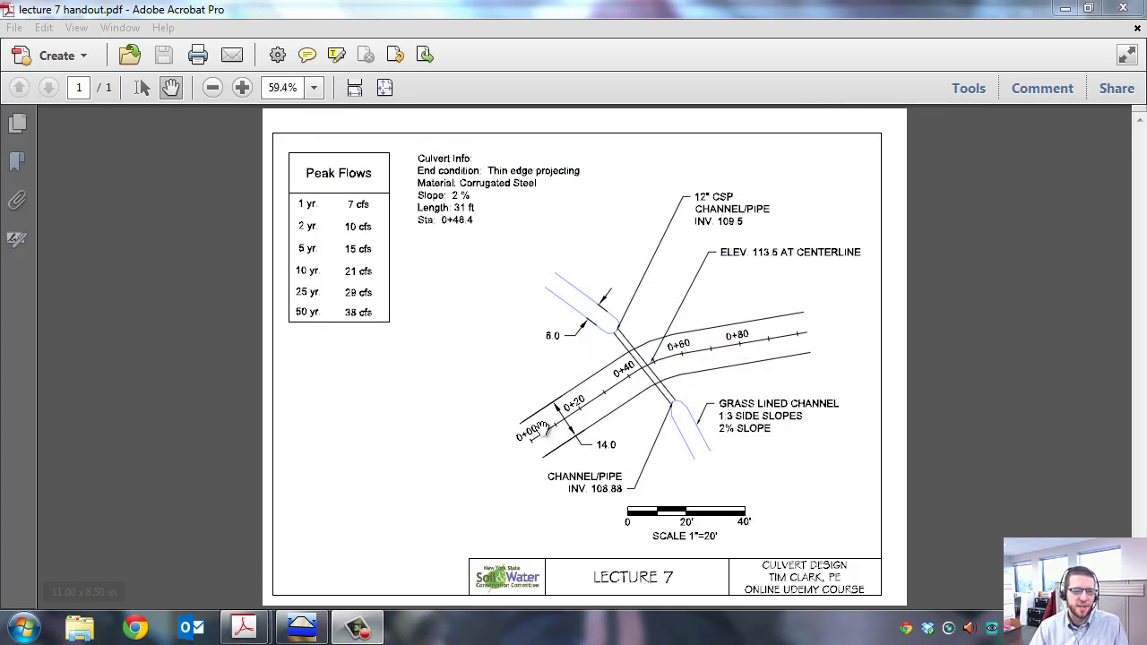
click(301, 627)
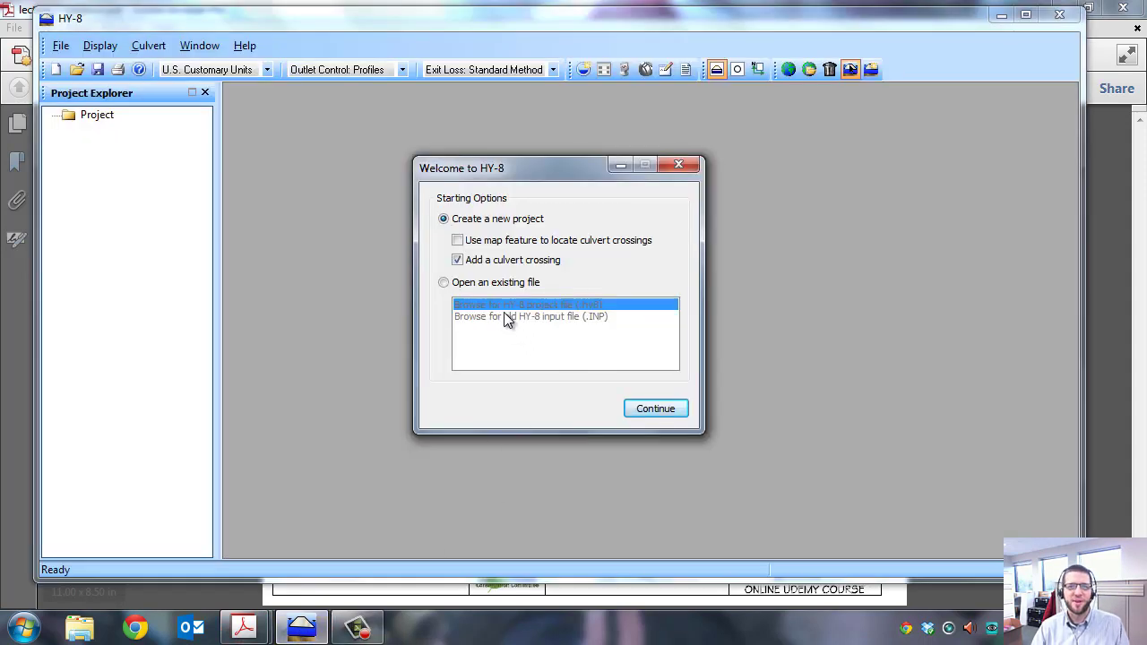
Step: Start a new culvert crossing project and name the crossing 'Lecture 7'
click(652, 408)
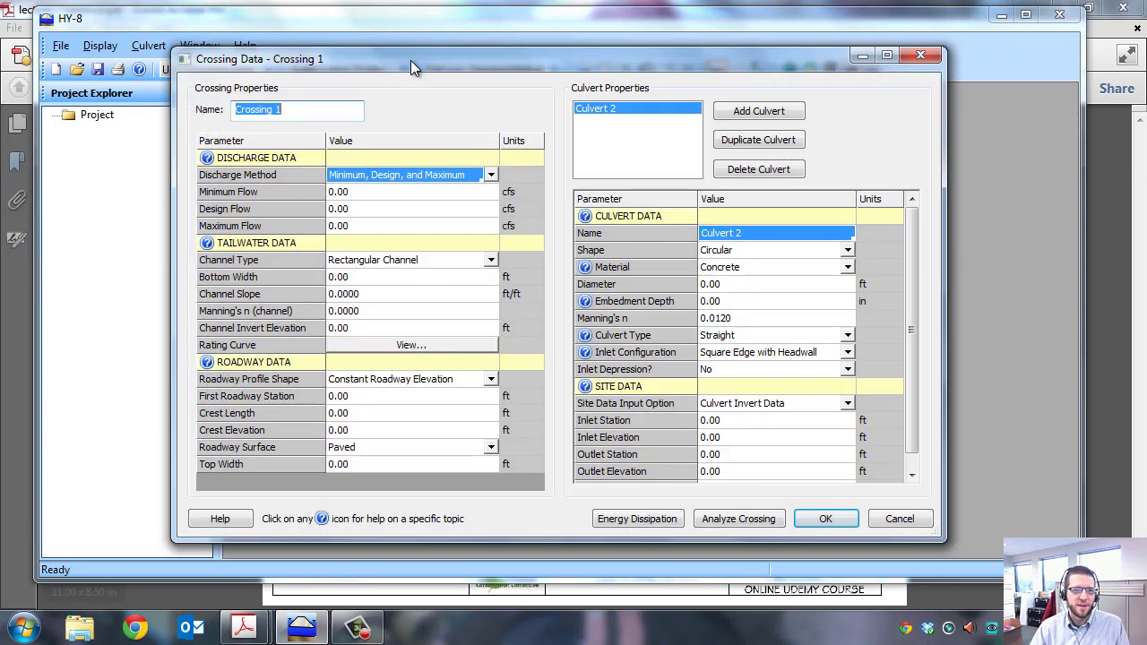
drag(410, 60, 502, 68)
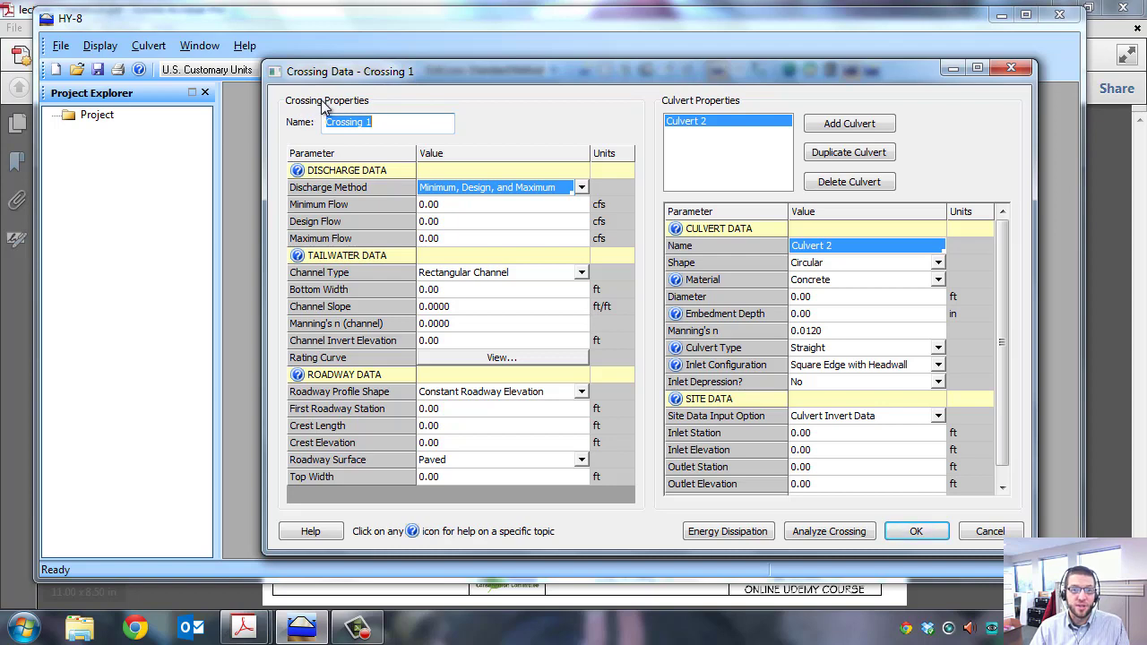
click(396, 123)
drag(397, 123, 309, 130)
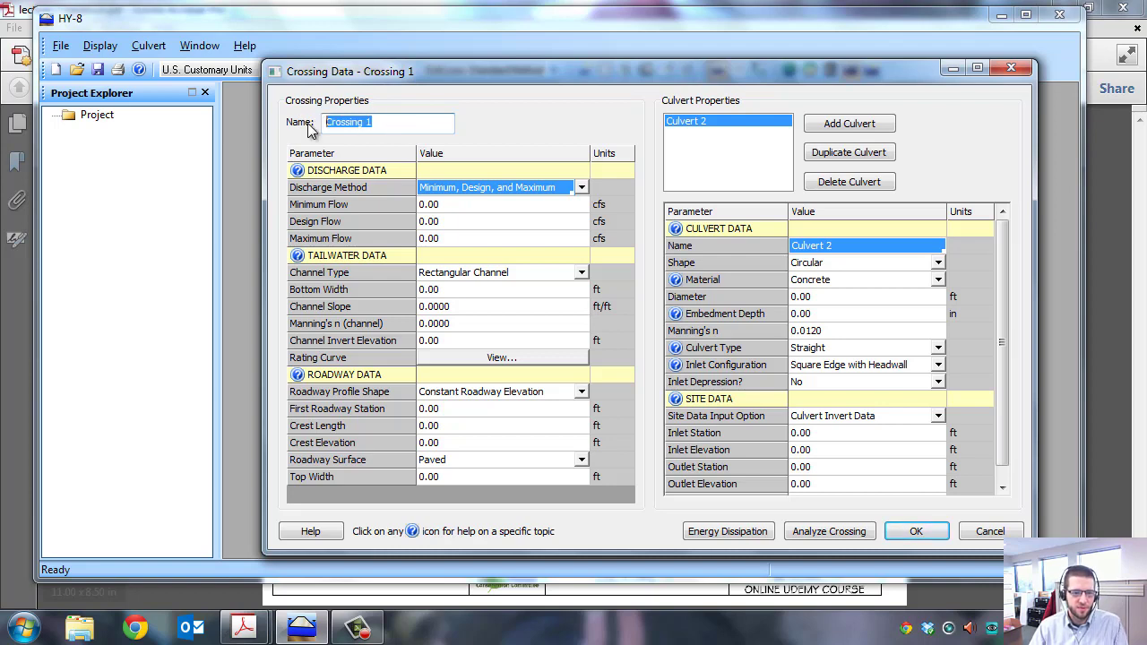
text(Lectur)
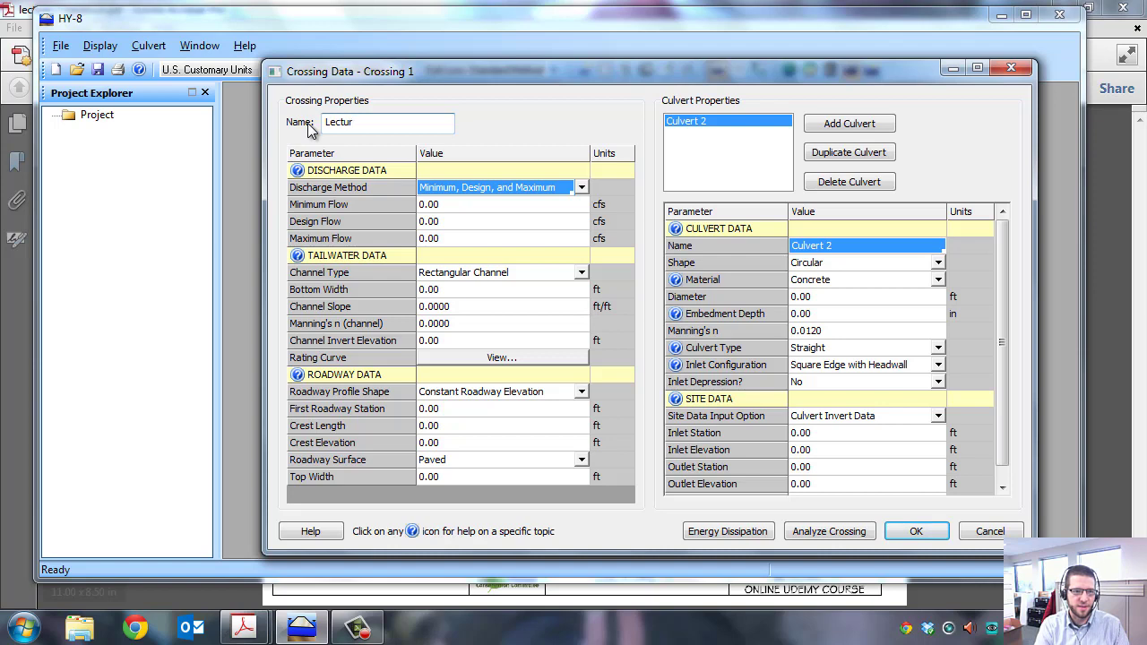
text(e 7)
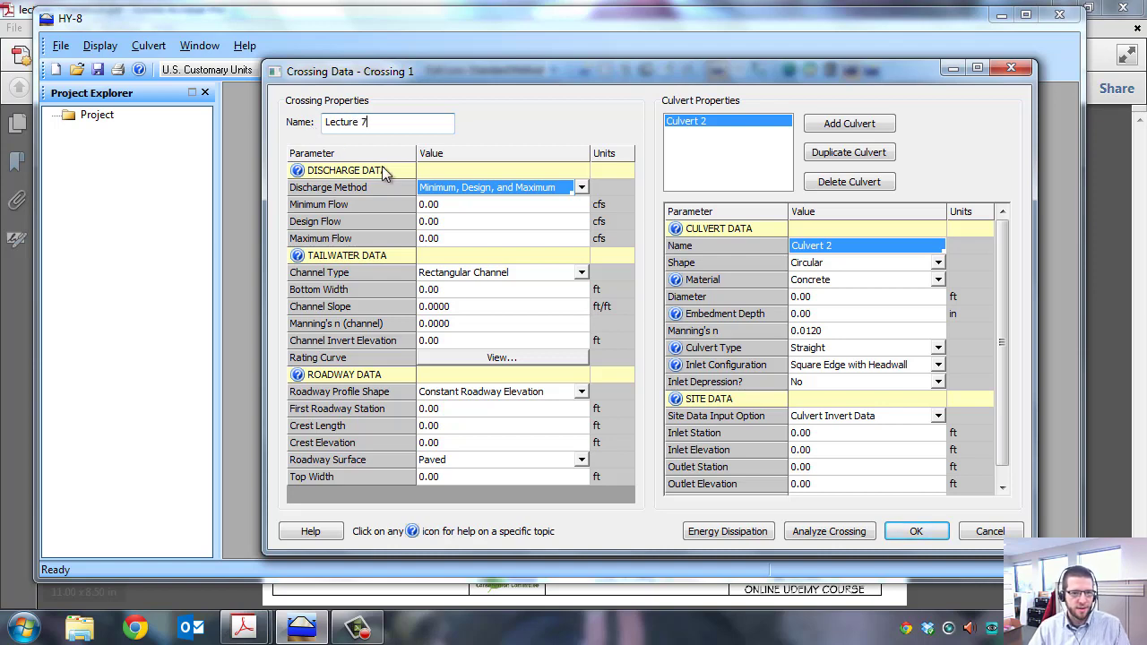
Step: Set the discharge method to Recurrence and open its flow list
click(582, 187)
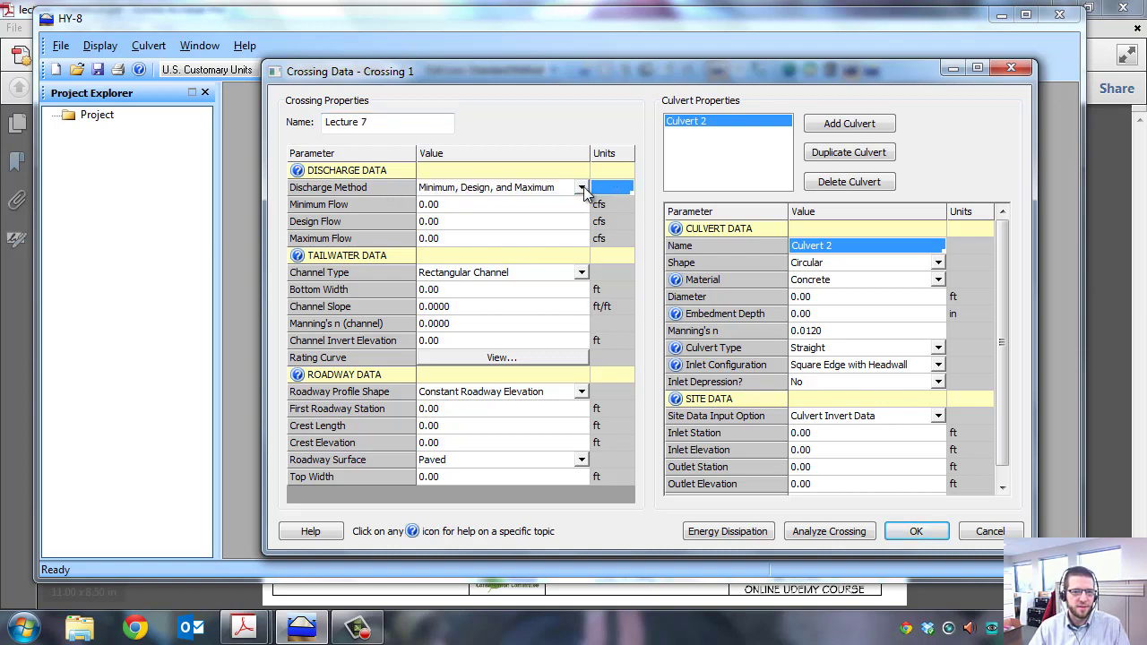
click(459, 228)
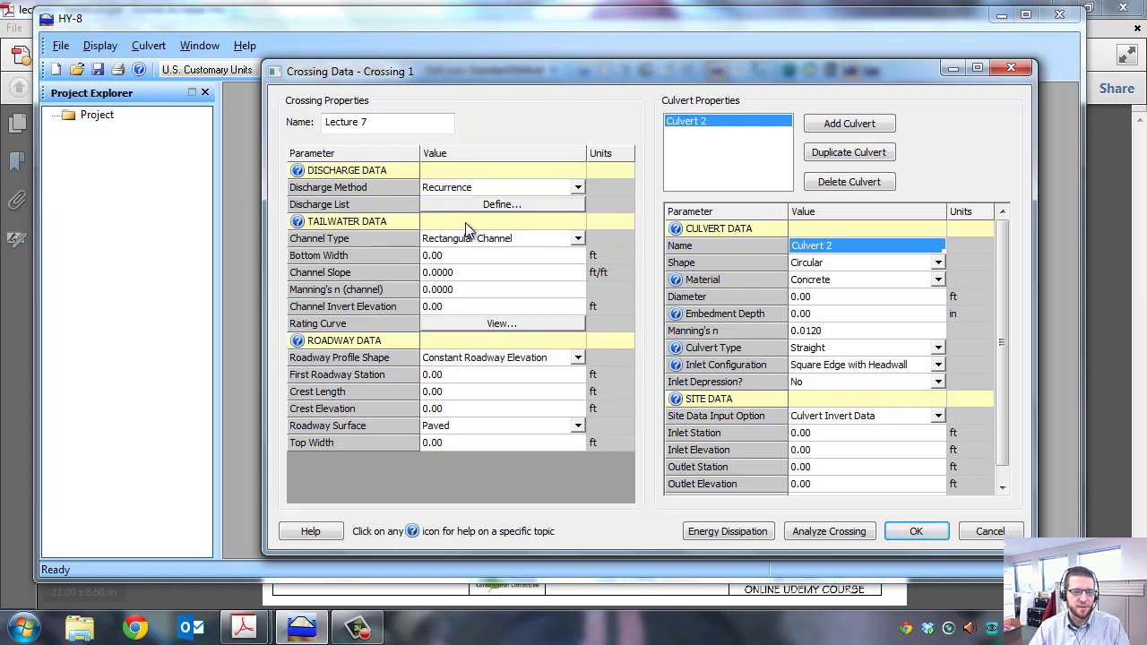
click(483, 207)
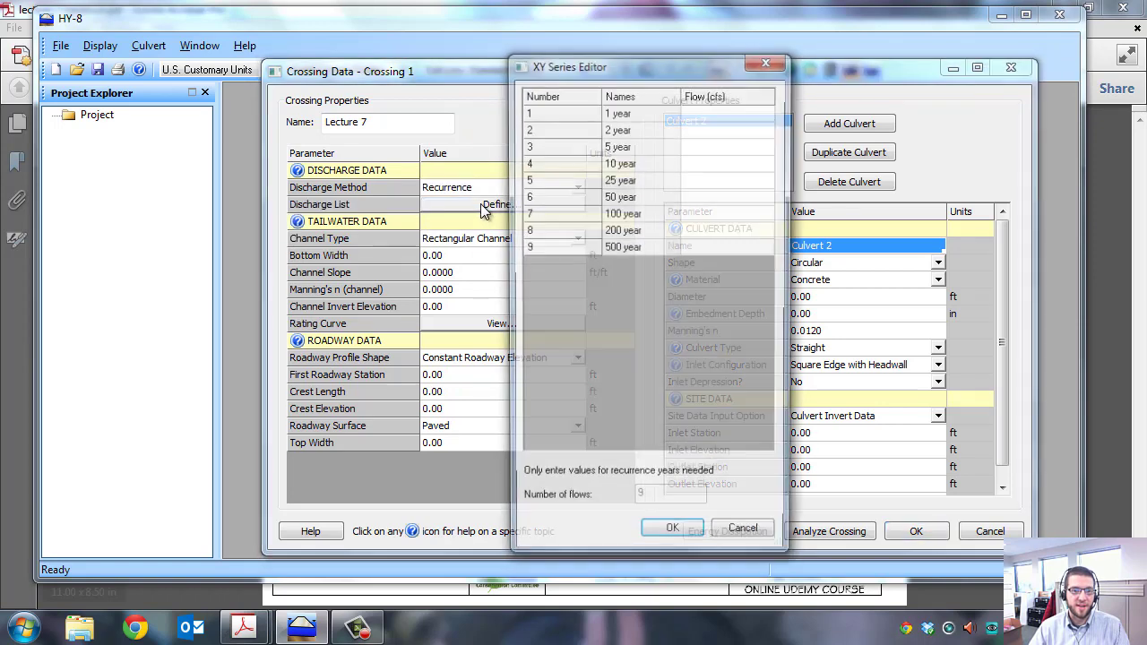
Step: Enter flows of 7, 10, 15, 21, 29 and 38 cfs for the 1–50 year events and accept
click(705, 112)
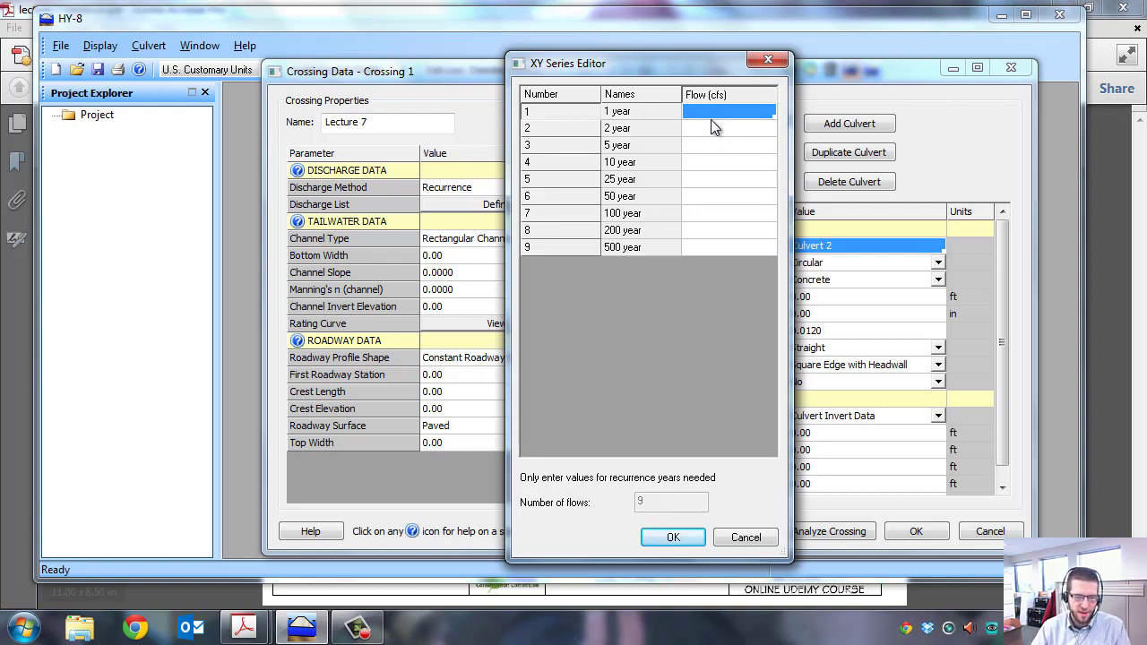
text(7)
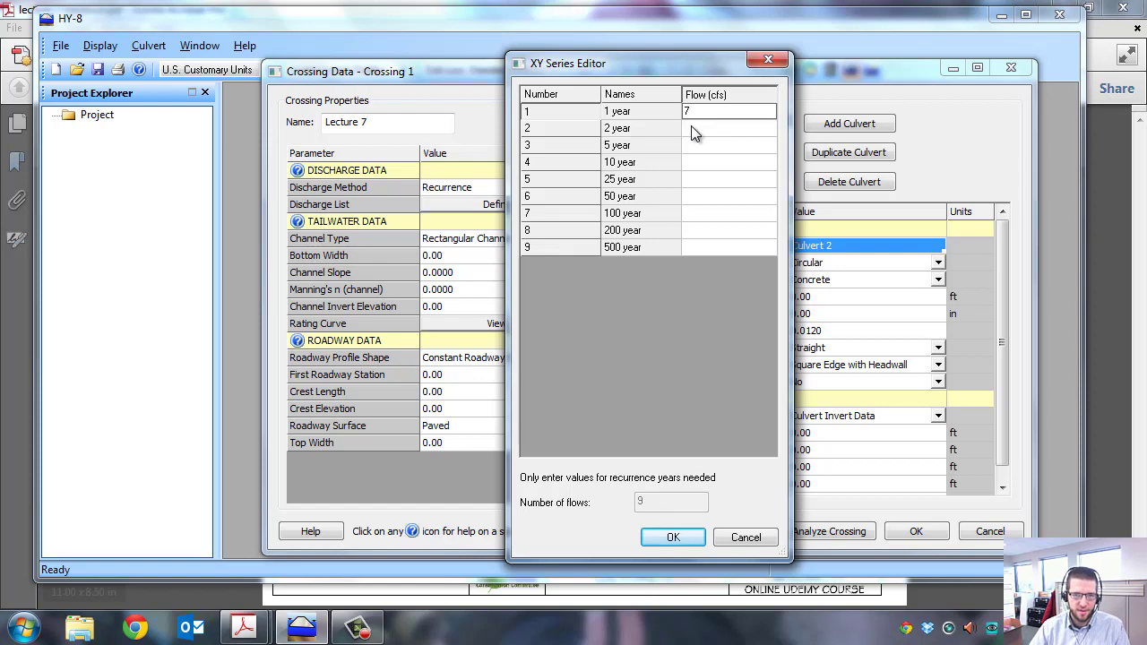
click(692, 128)
text(10)
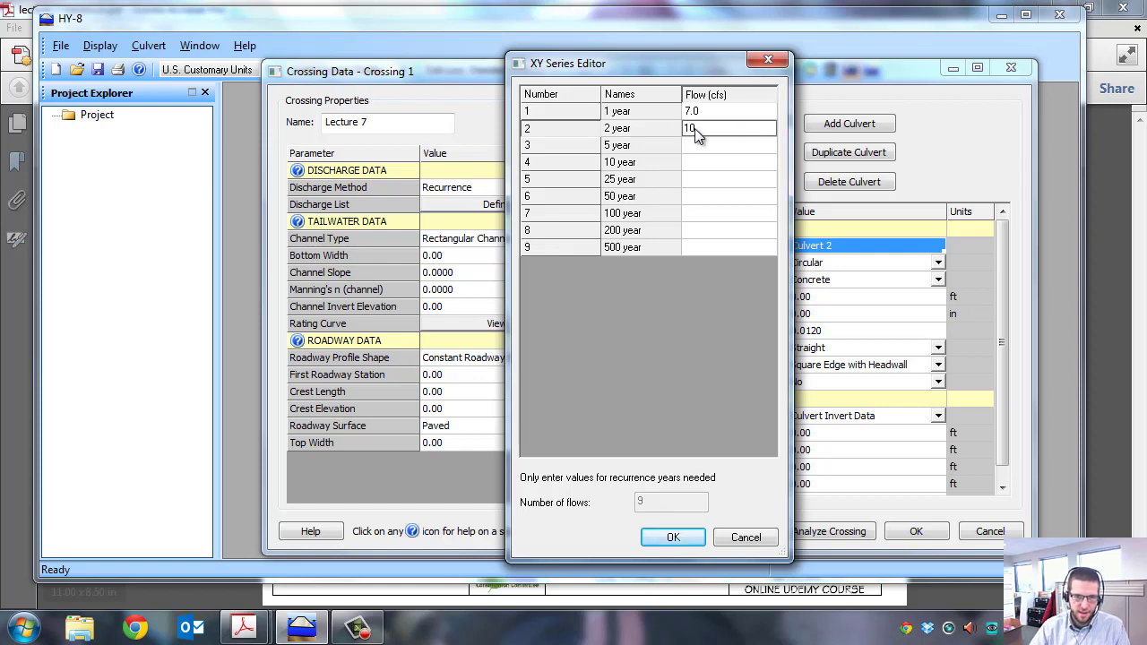
click(692, 144)
text(15)
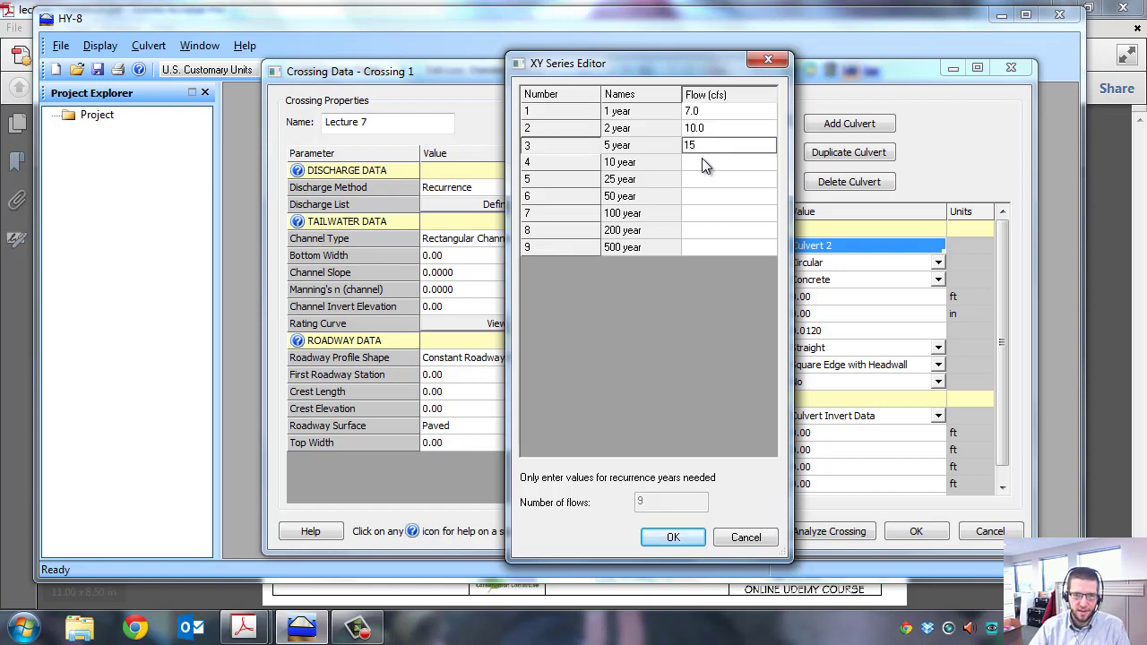
click(702, 159)
text(21)
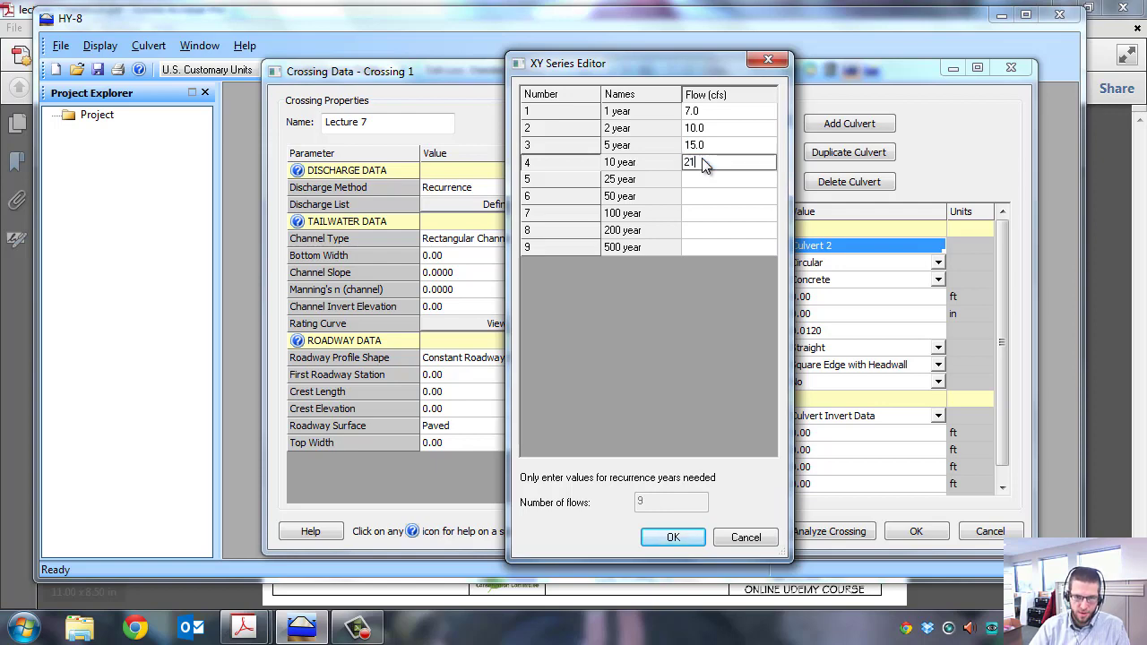
click(713, 176)
text(2)
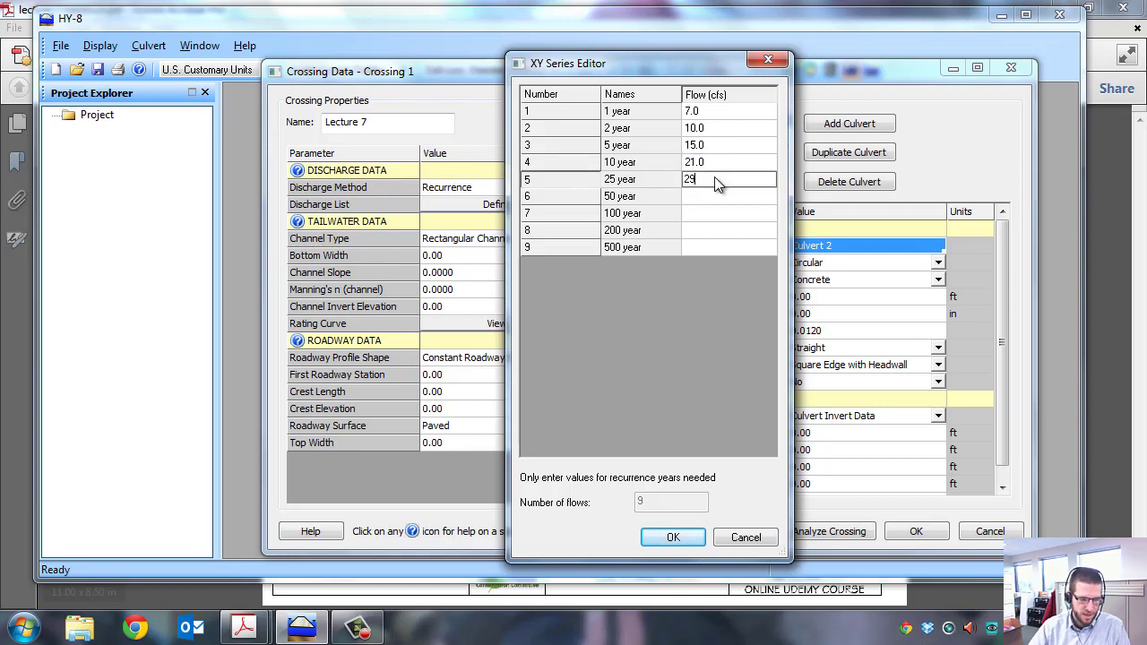
text(9)
click(721, 197)
text(38)
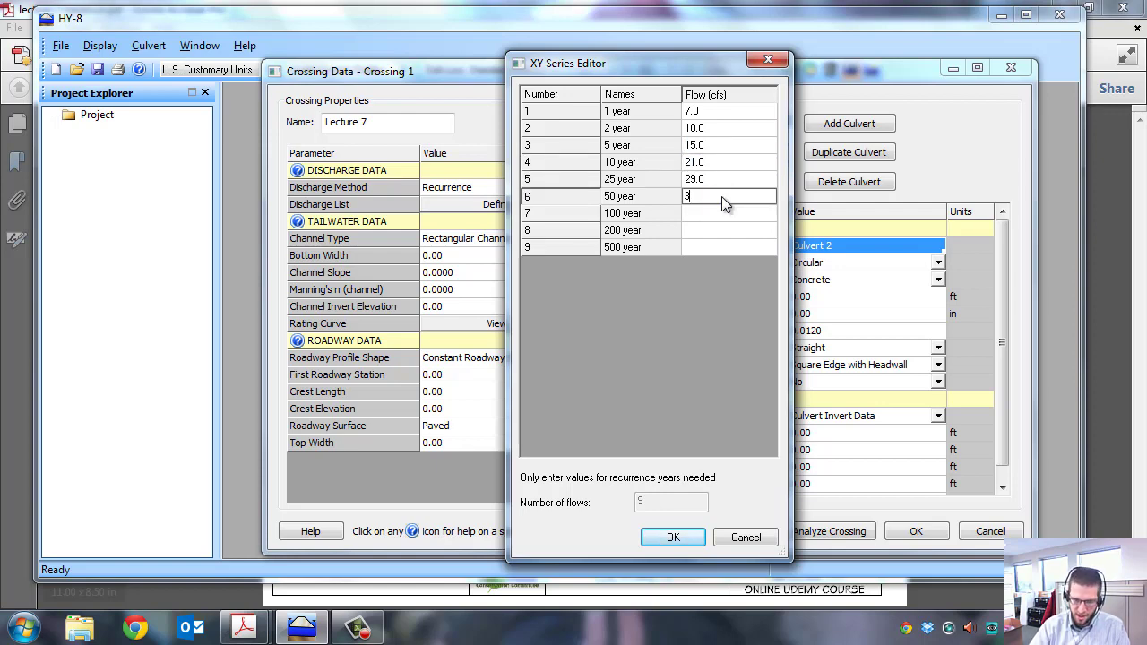
click(720, 215)
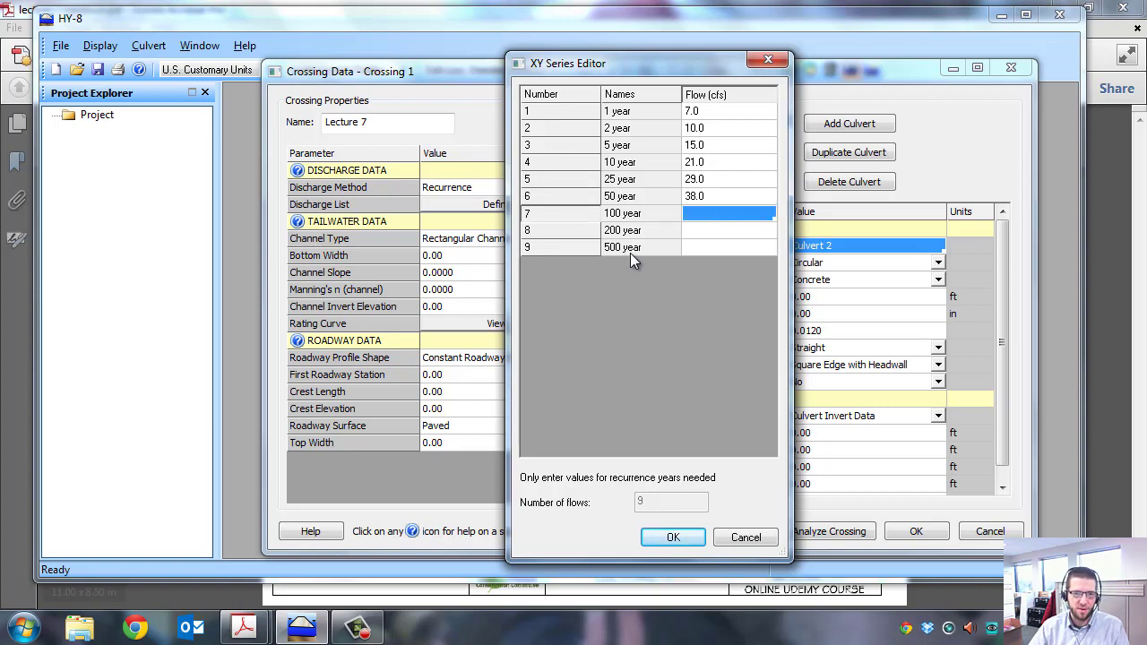
click(673, 536)
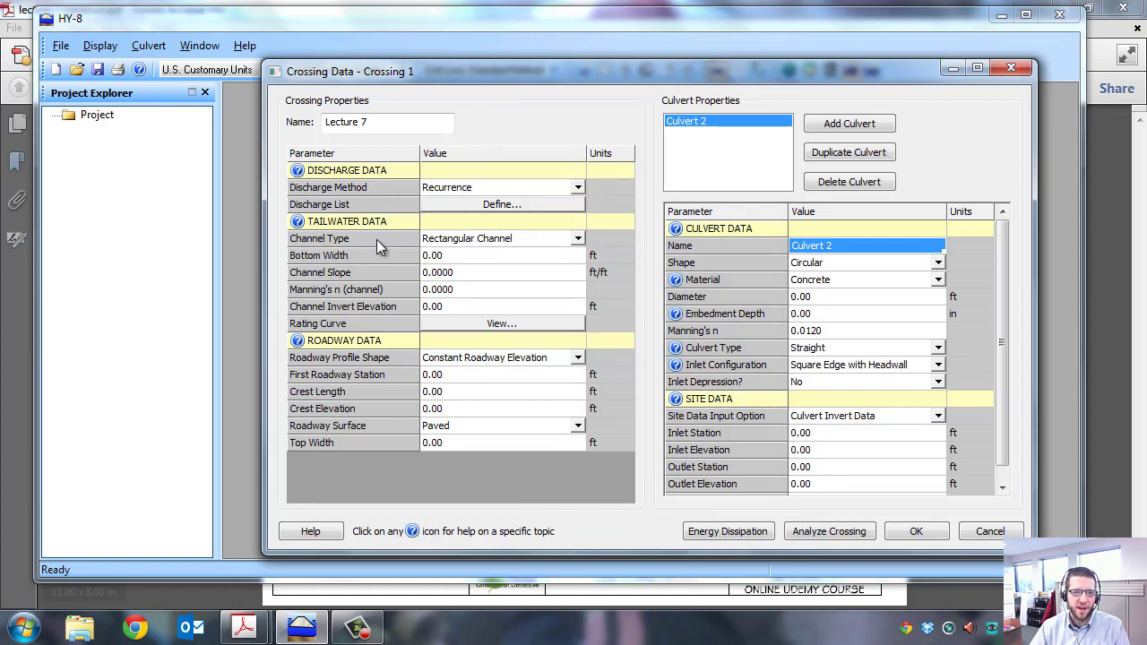
Step: Make the tailwater channel trapezoidal with bottom width 6 ft, side slope 3 and channel slope 0.02
click(578, 240)
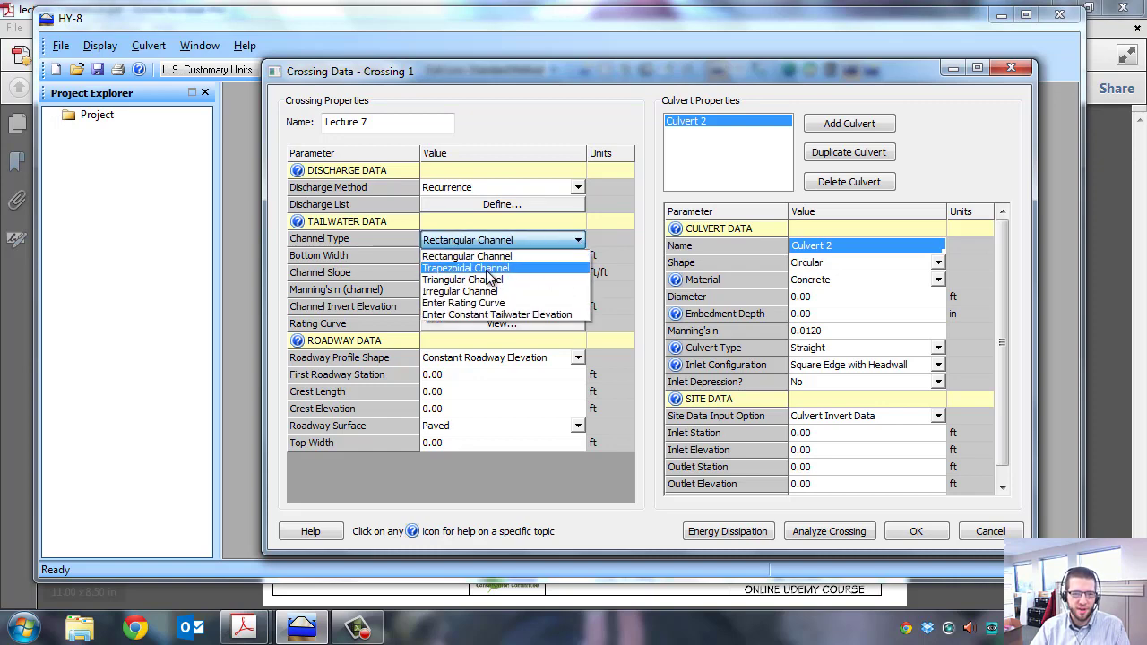
click(485, 268)
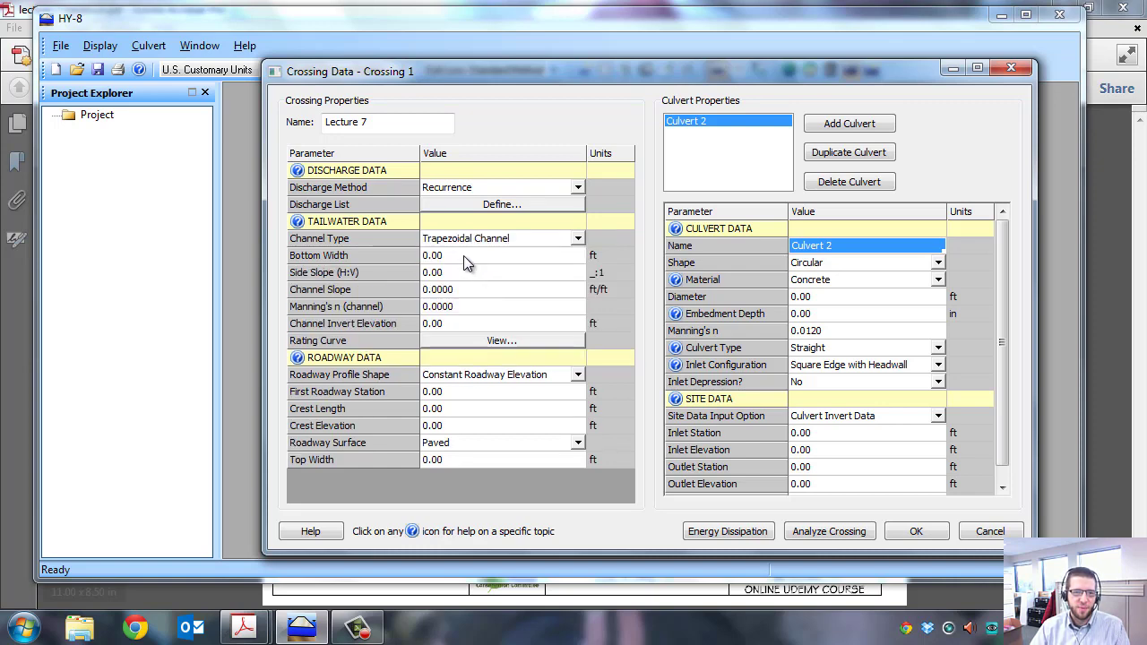
click(463, 255)
text(6)
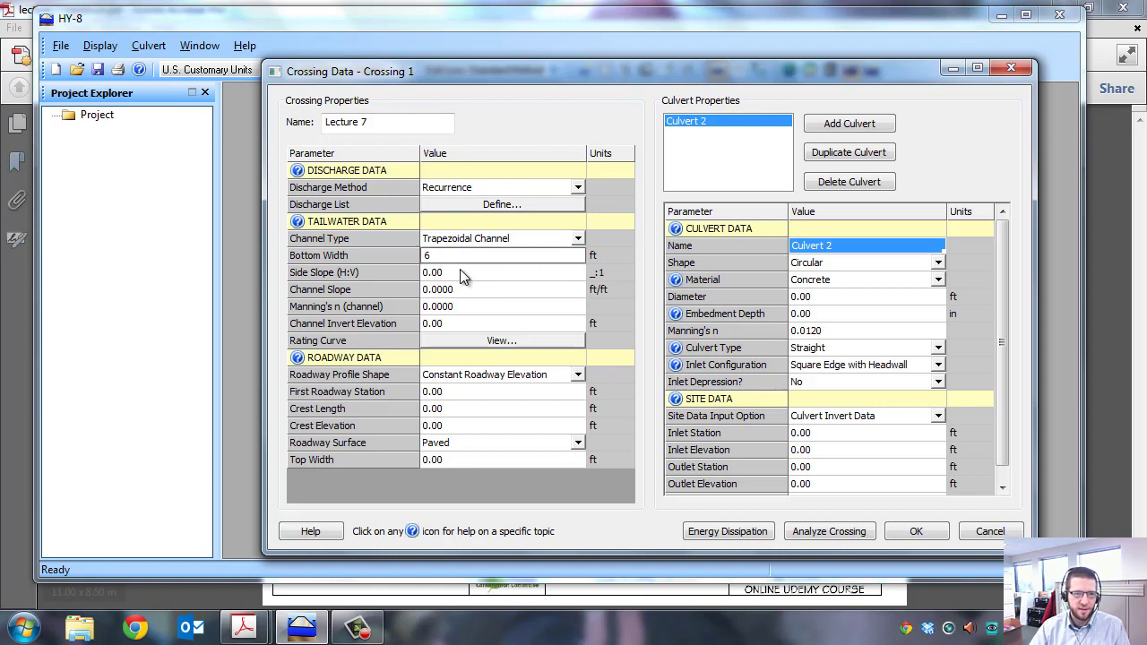
click(461, 272)
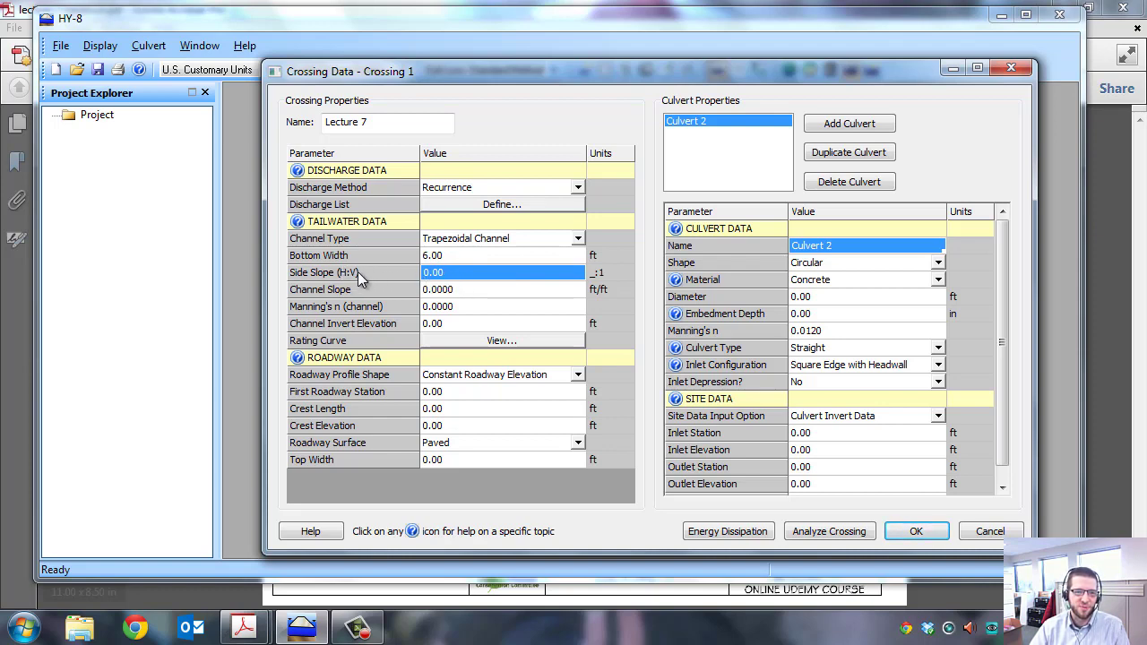
click(459, 270)
text(3)
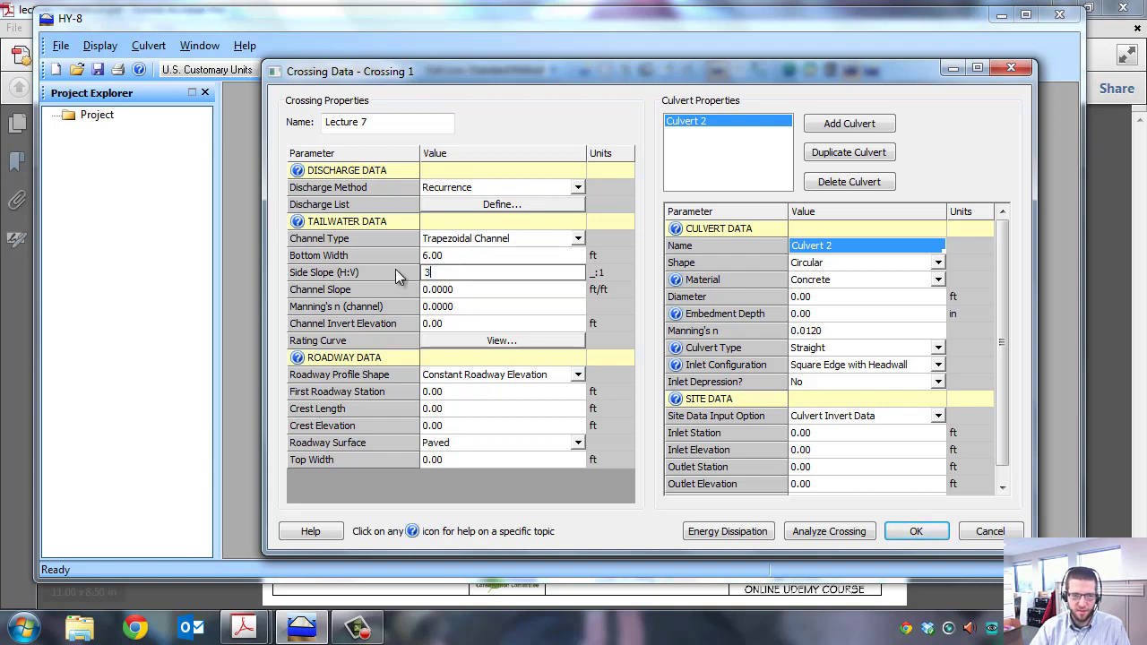
click(463, 294)
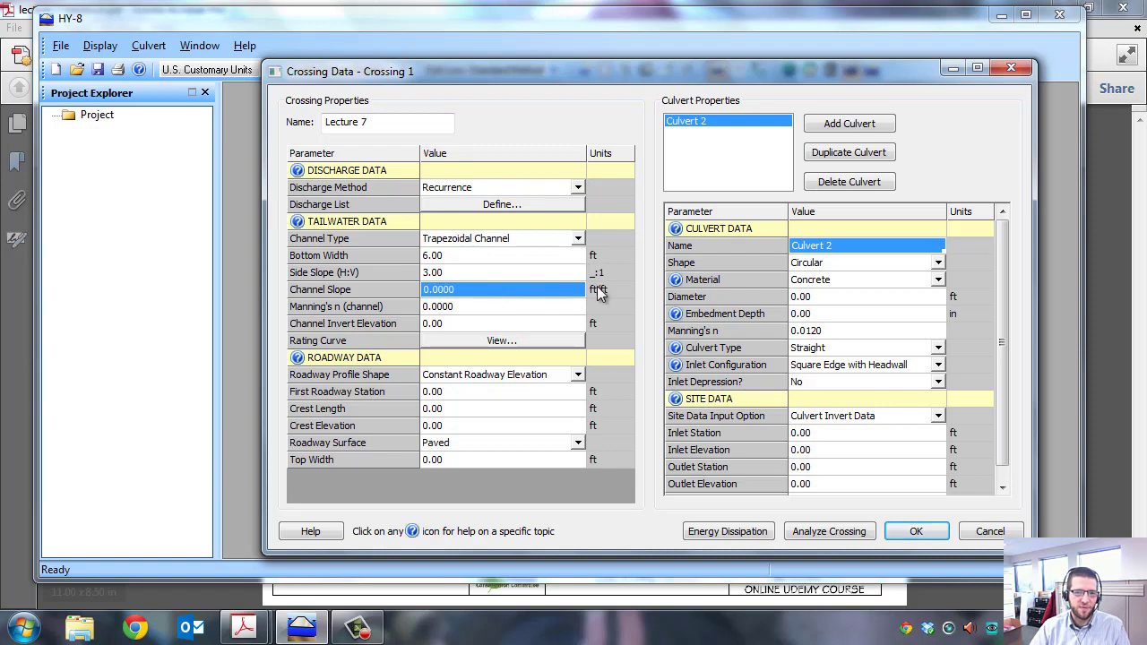
text(0.02)
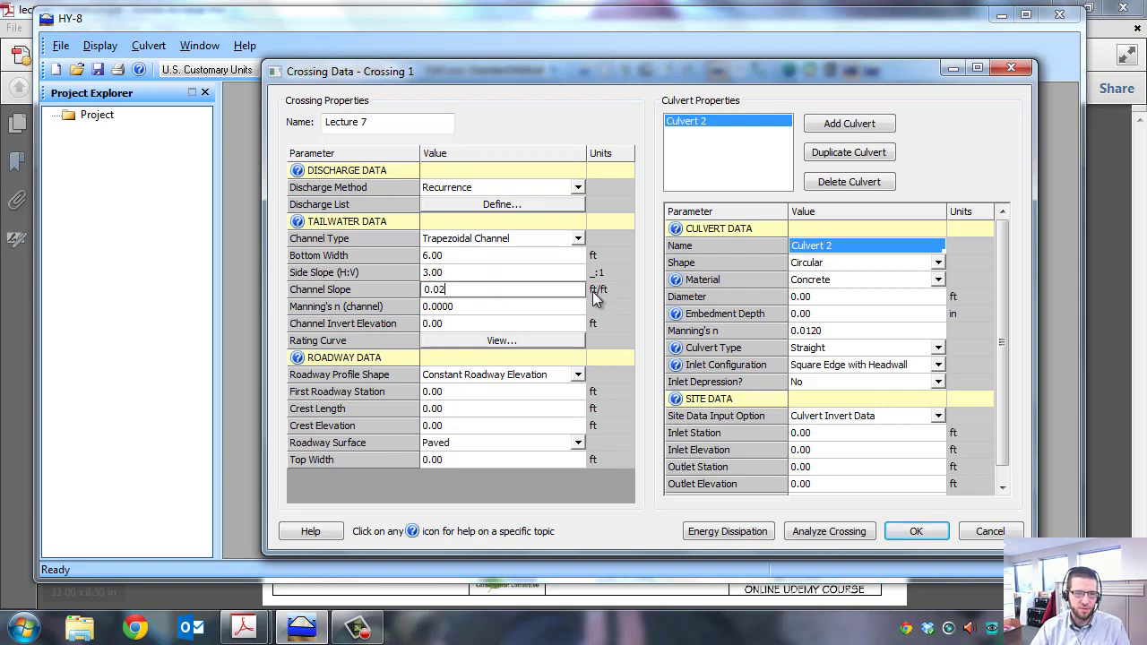
click(474, 307)
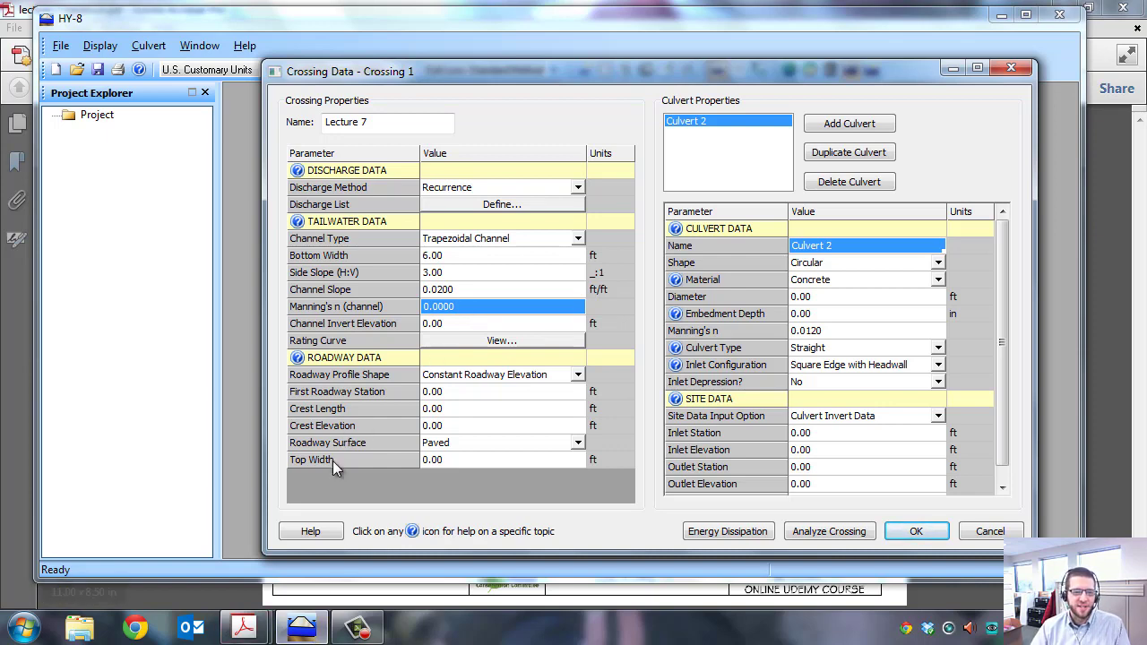
Step: Switch to the Vermont stormwater manual and scroll to Figure D.14's Manning's n versus flow depth chart
mouse_move(244, 627)
click(157, 551)
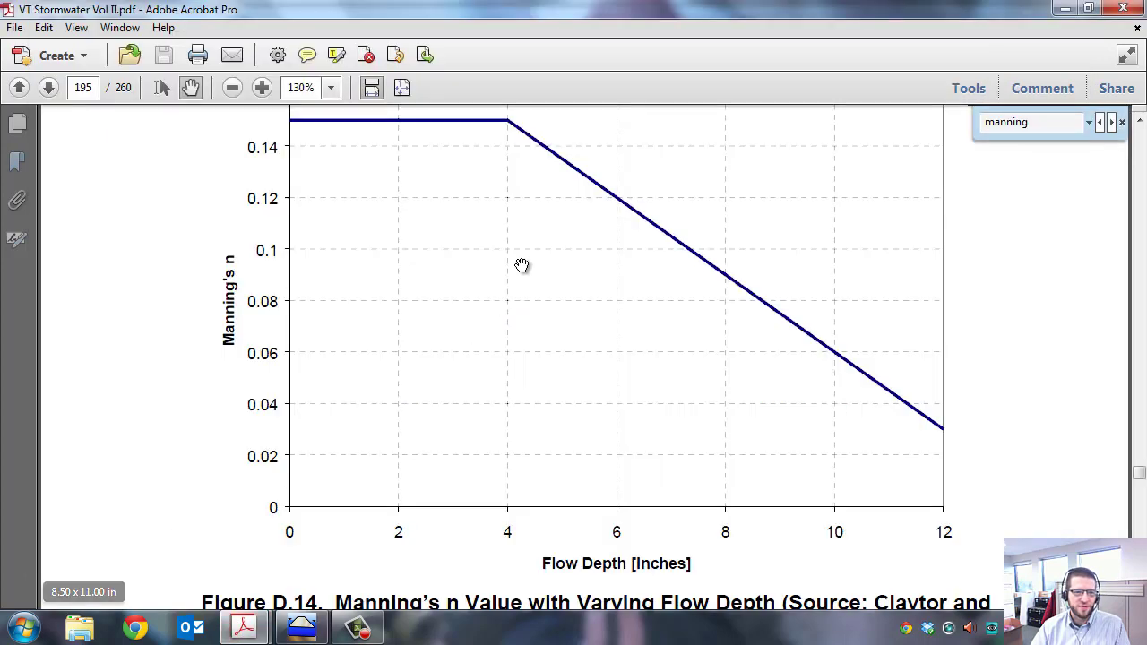
scroll(615, 177, up, 3)
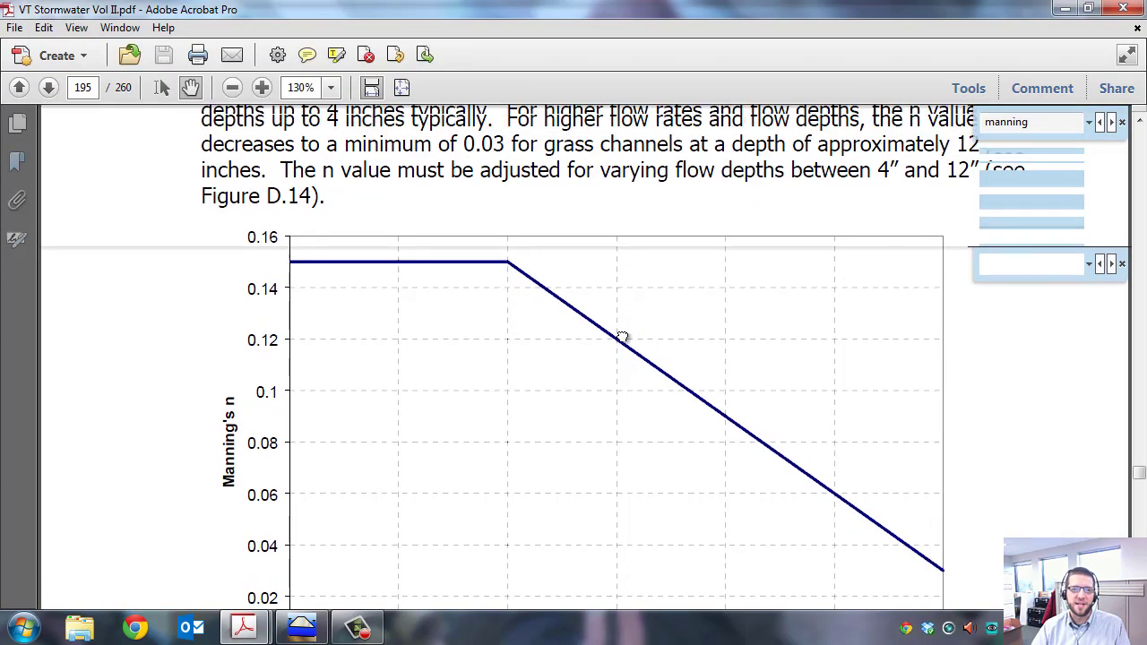
scroll(621, 337, up, 3)
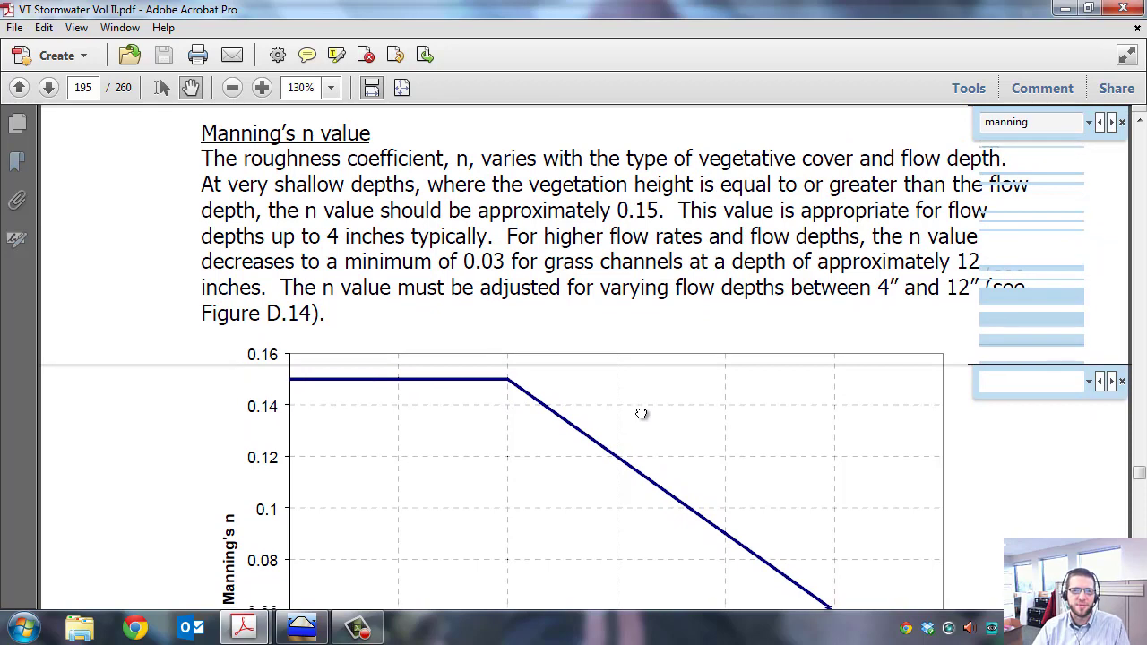
scroll(641, 434, down, 1)
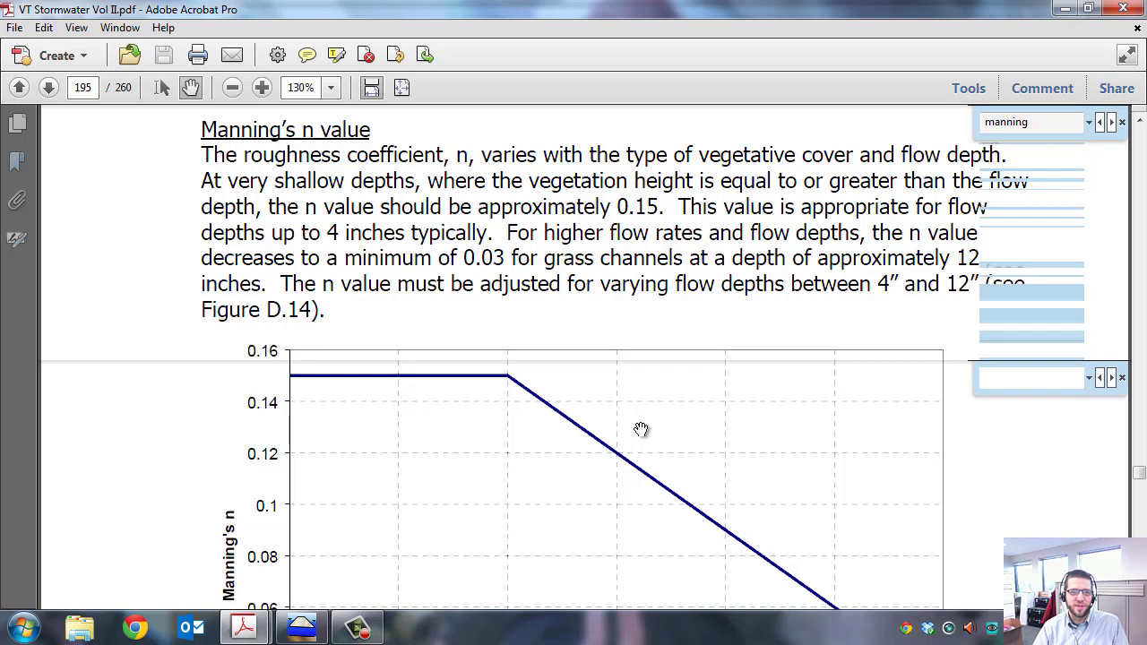
scroll(466, 386, down, 2)
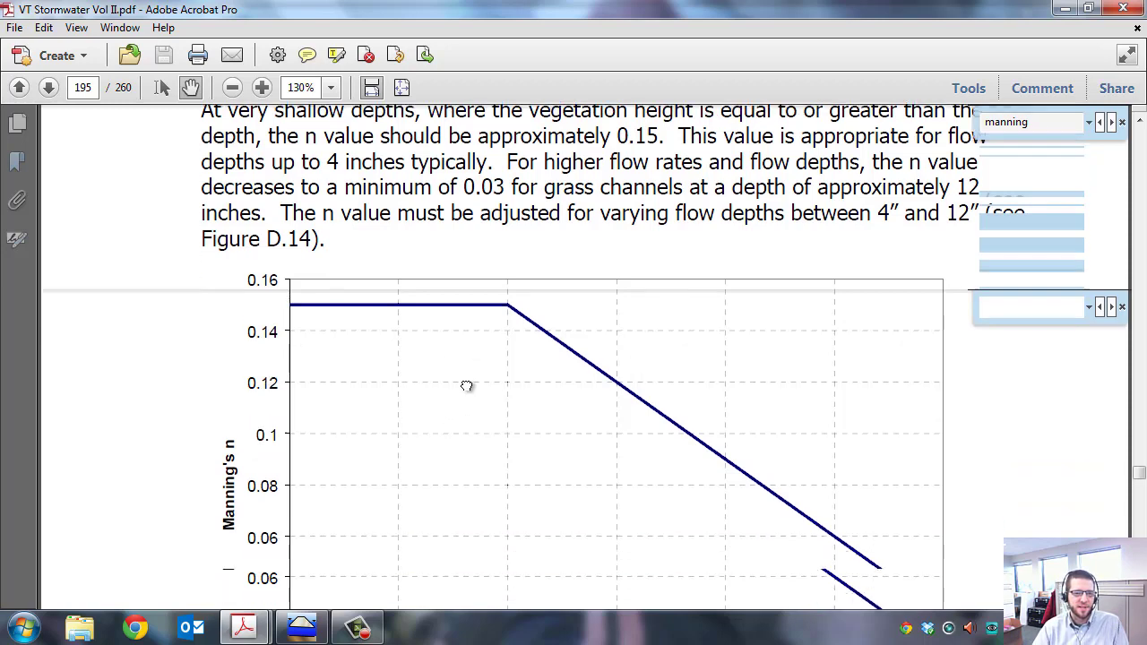
scroll(458, 438, up, 4)
scroll(461, 201, up, 2)
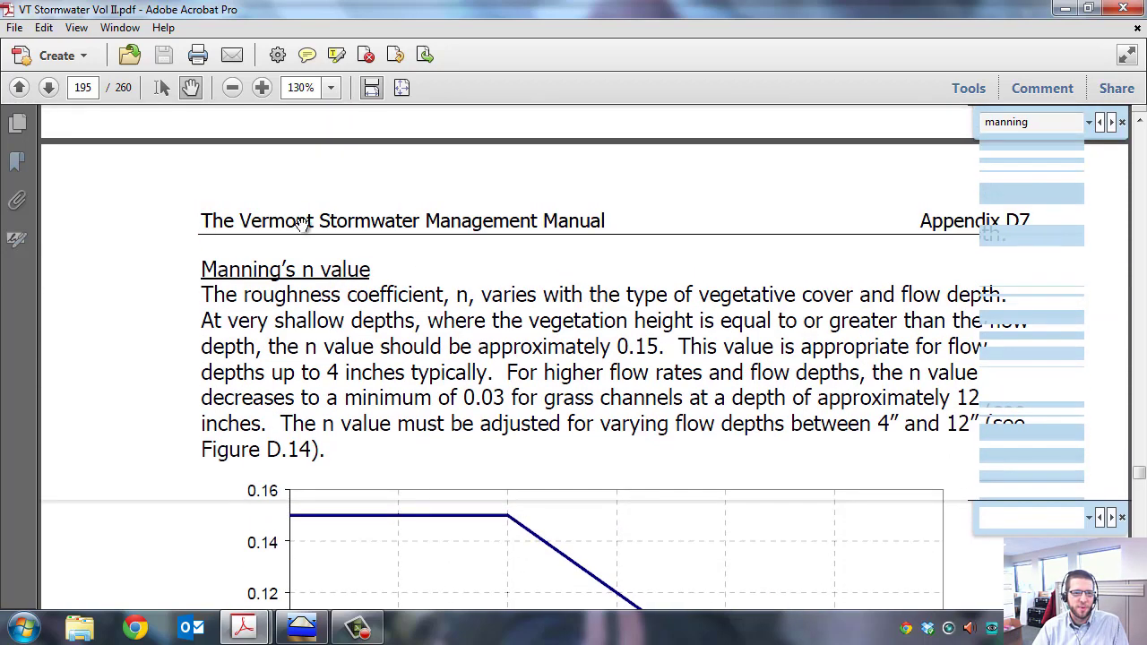
scroll(574, 425, down, 15)
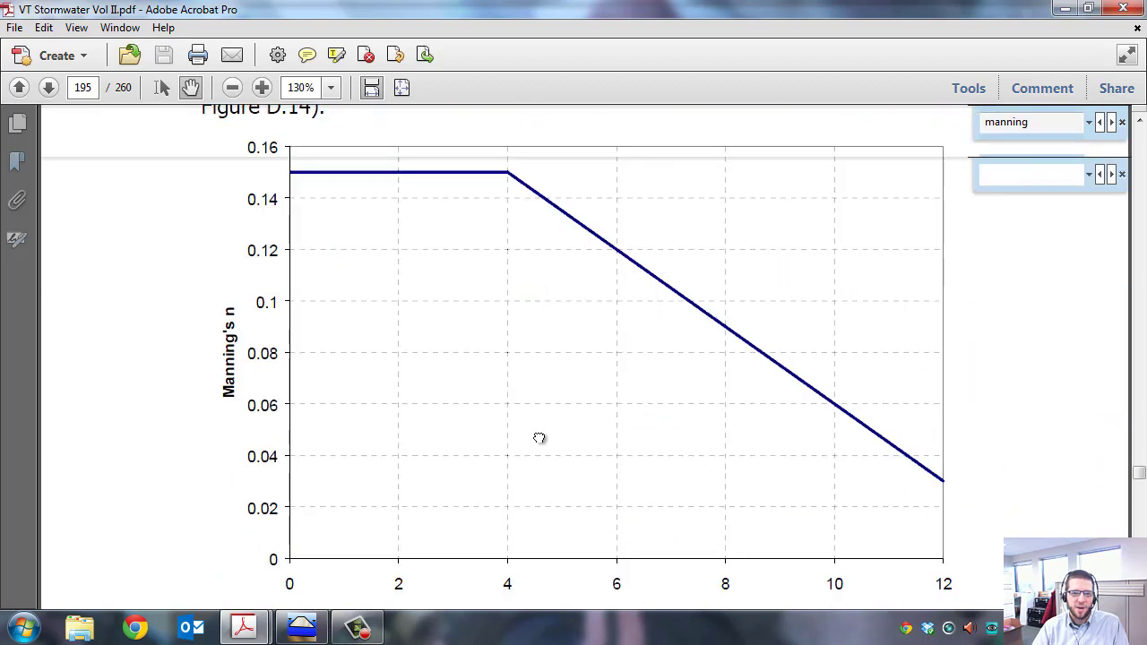
scroll(506, 349, down, 1)
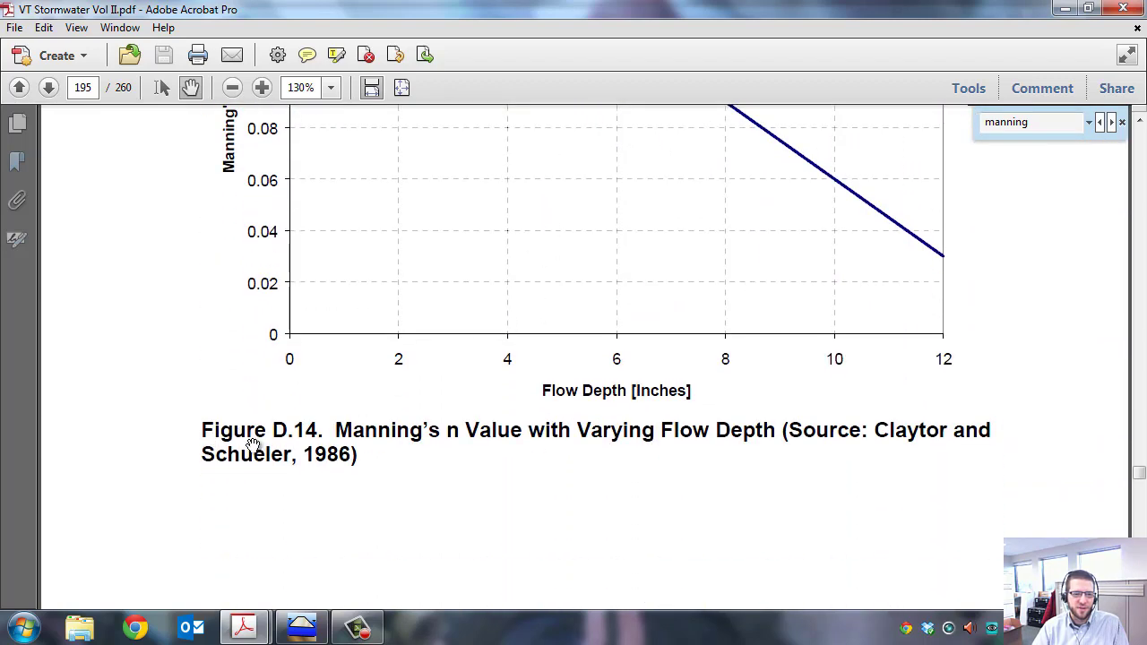
scroll(535, 318, up, 1)
scroll(508, 256, up, 15)
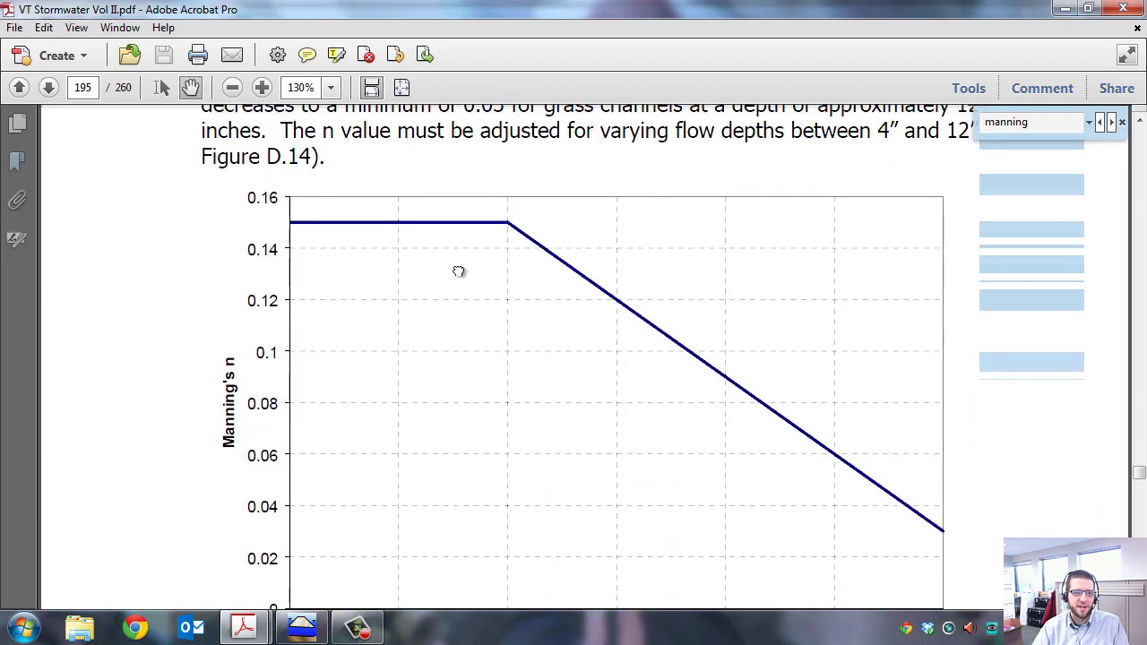
scroll(465, 267, up, 1)
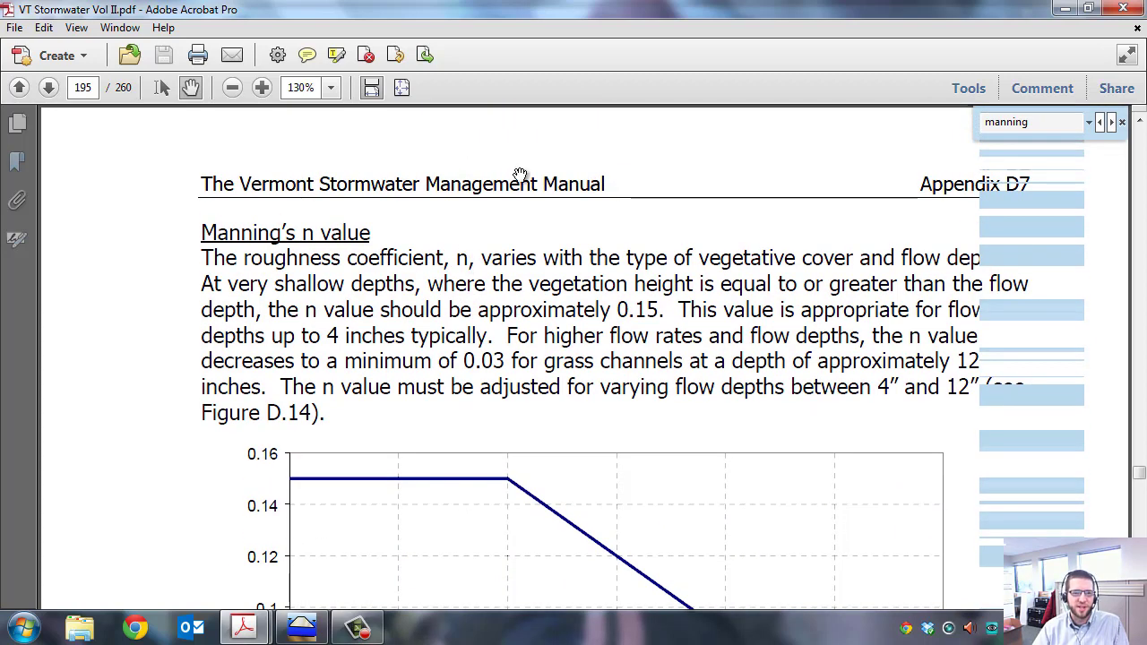
drag(400, 425, 400, 353)
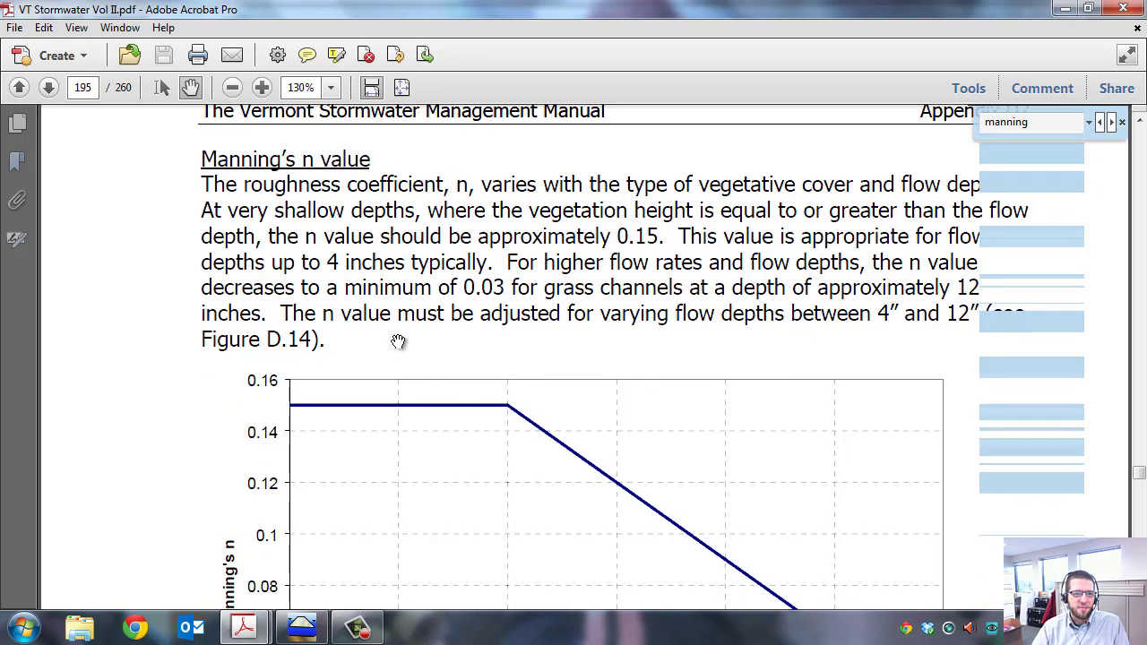
scroll(336, 288, down, 5)
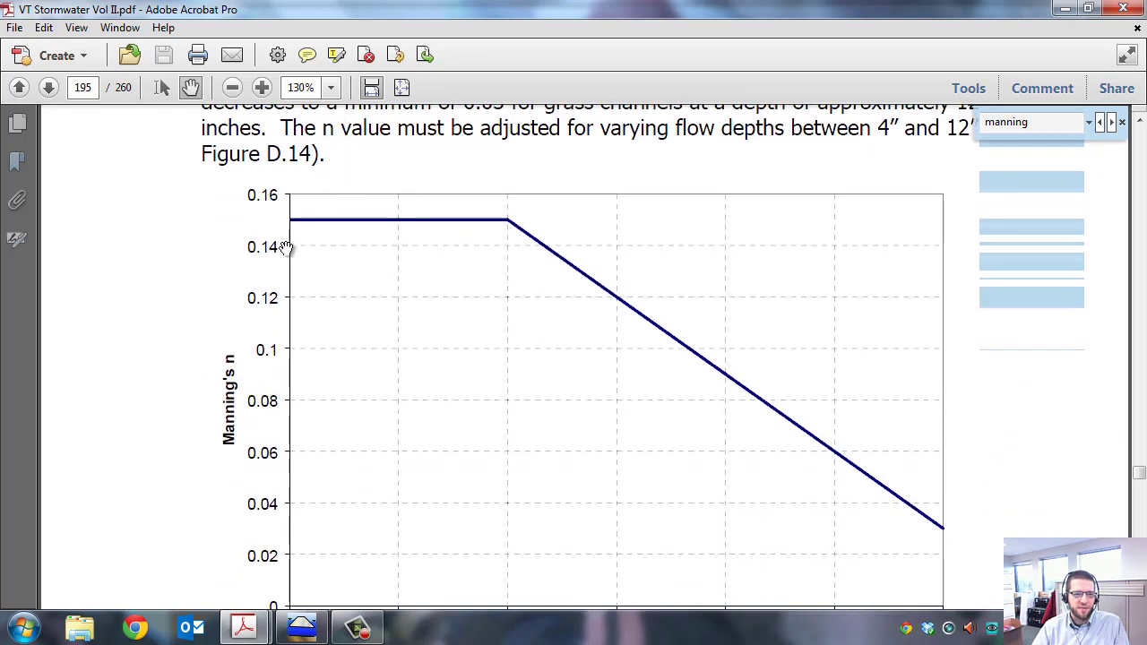
scroll(506, 215, down, 2)
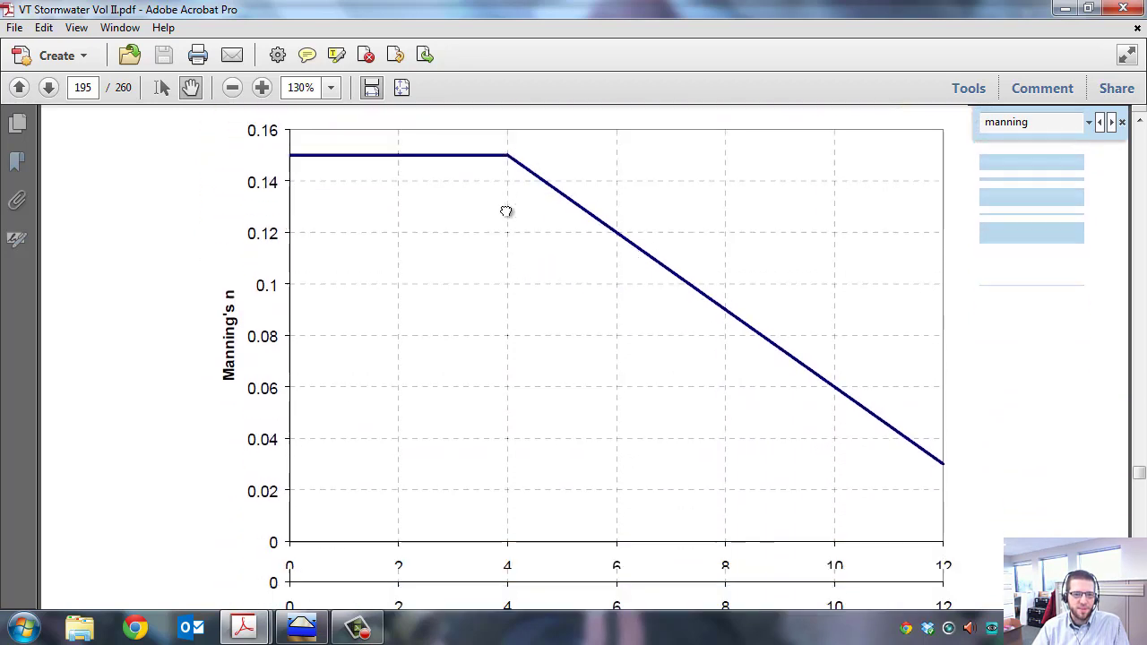
scroll(506, 215, down, 2)
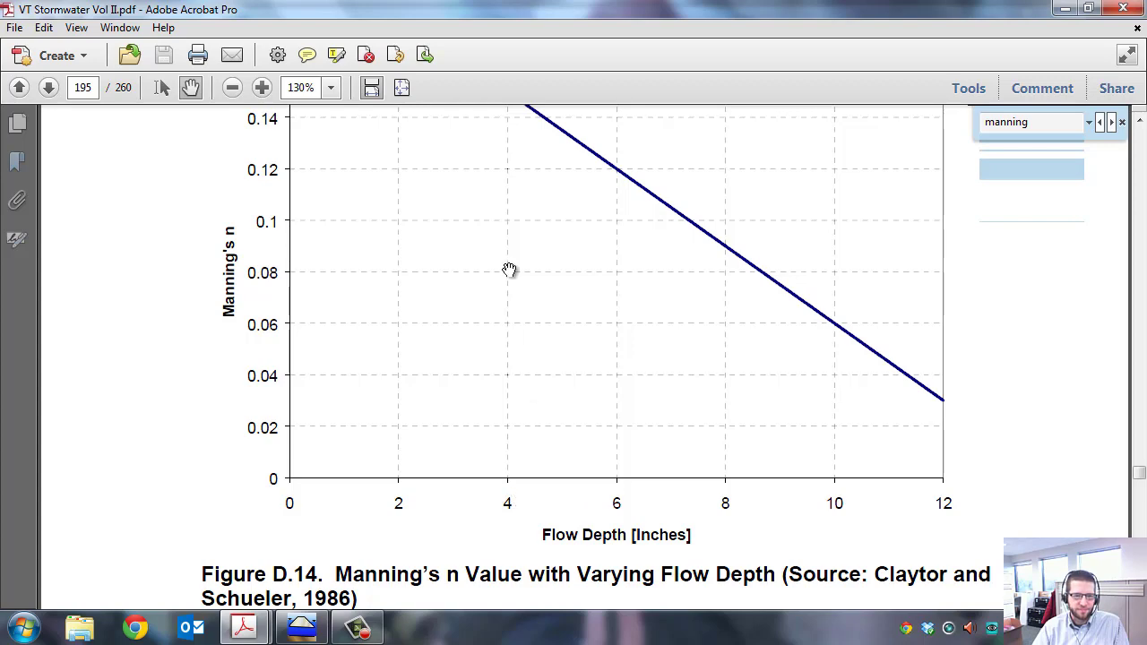
scroll(509, 270, up, 4)
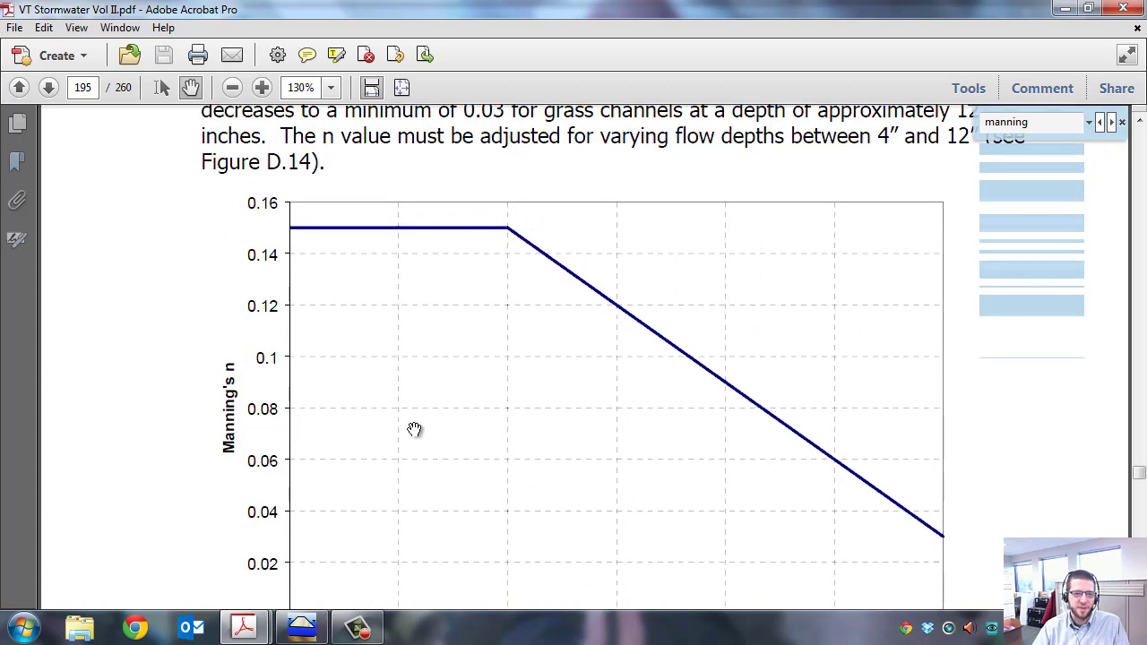
scroll(487, 410, down, 2)
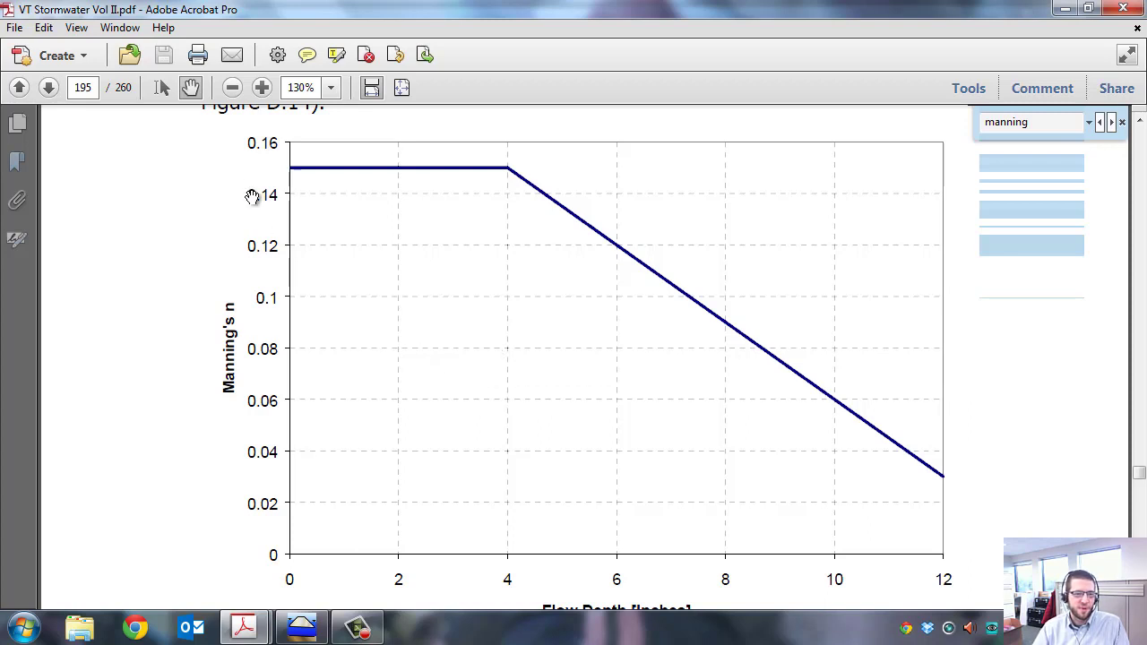
mouse_move(506, 168)
mouse_down()
mouse_move(507, 181)
mouse_move(507, 166)
mouse_up()
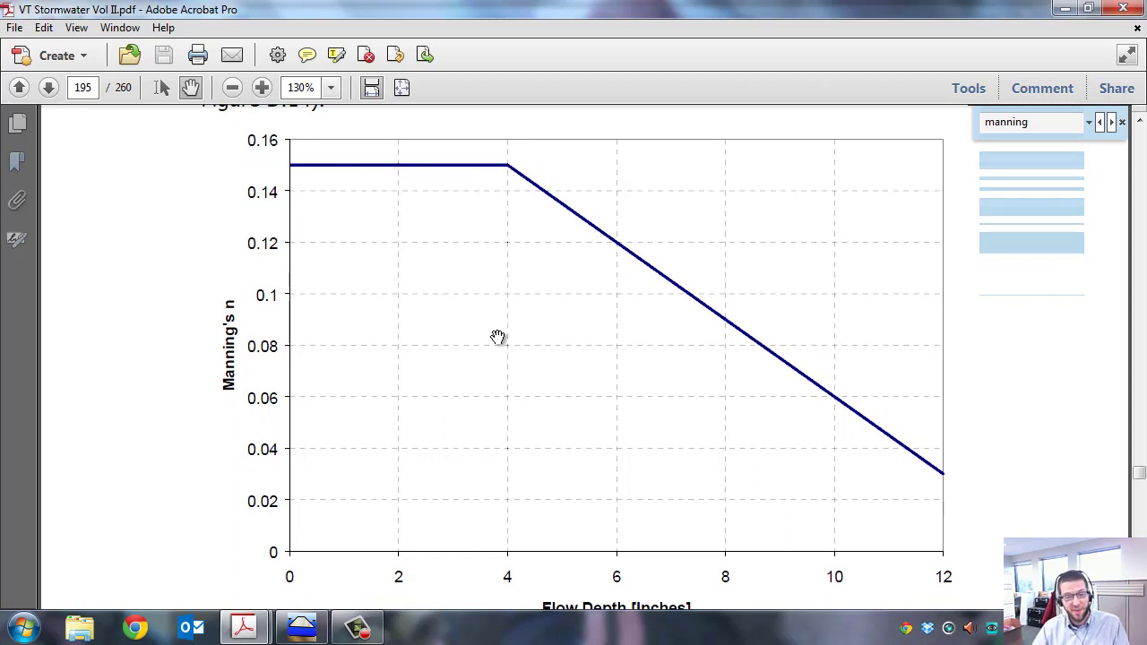
Step: Back in HY-8, set the tailwater channel's Manning's n to 0.15
click(302, 627)
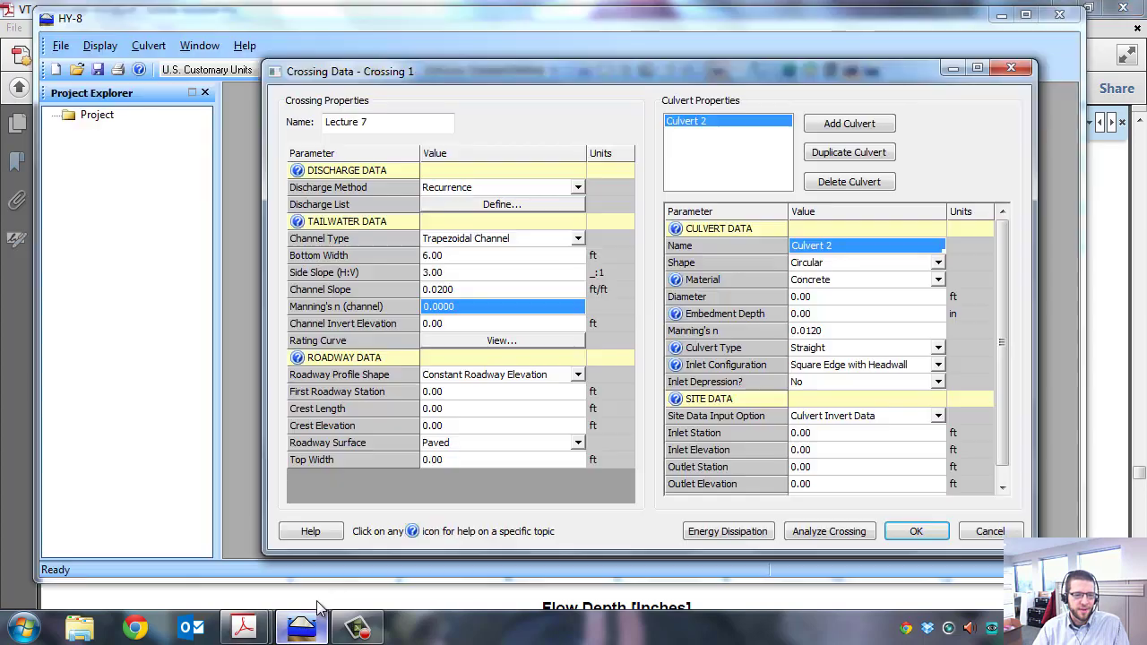
click(459, 308)
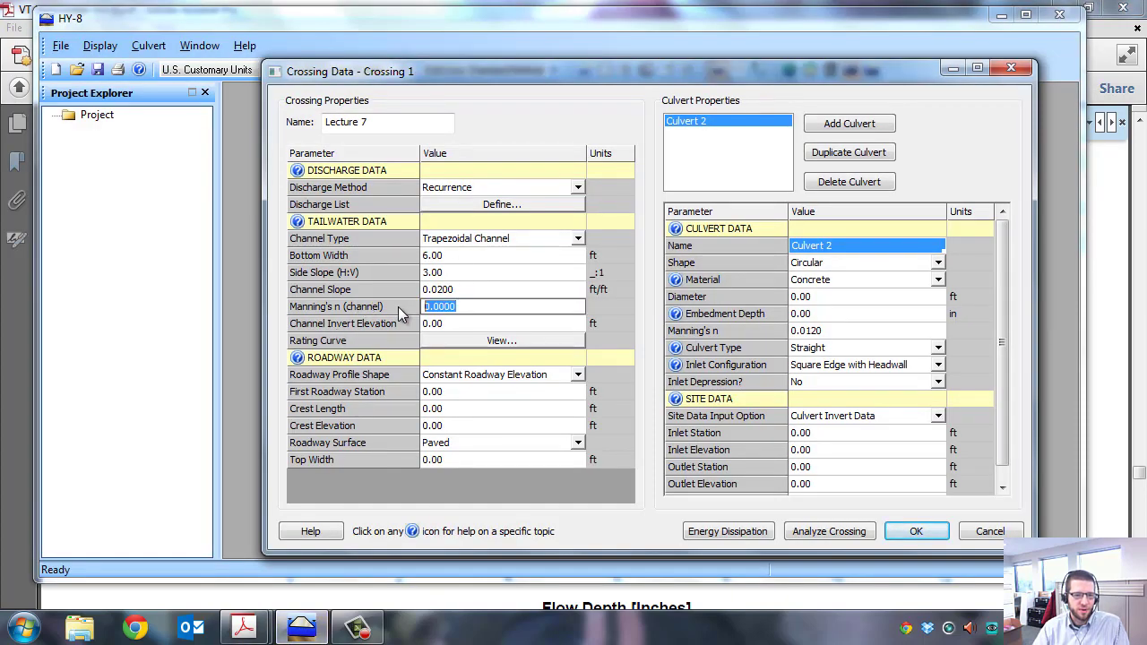
text(0.15)
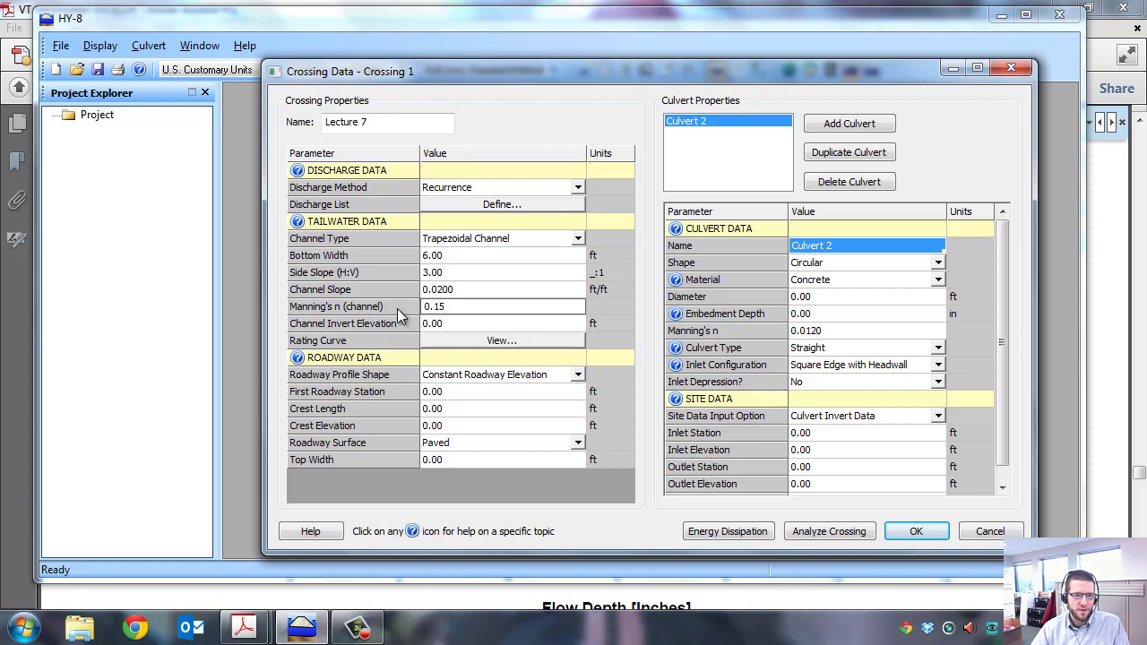
click(349, 327)
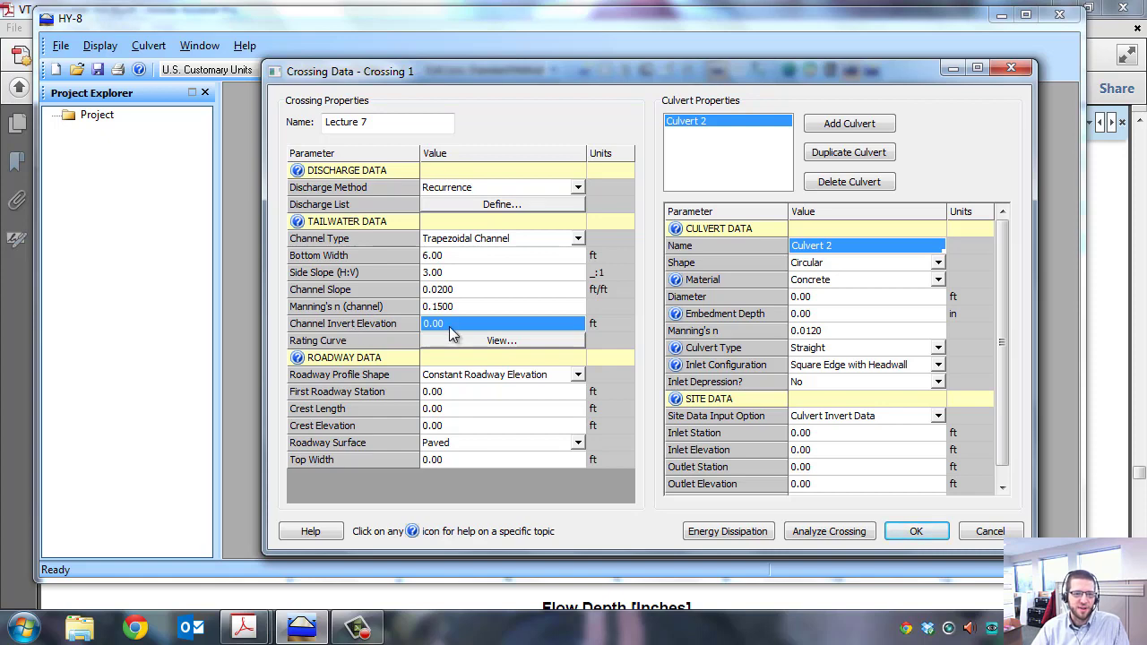
Step: Check the lecture 7 handout, enter invert elevation 108.88 ft, and show the water surface profile table
mouse_move(244, 627)
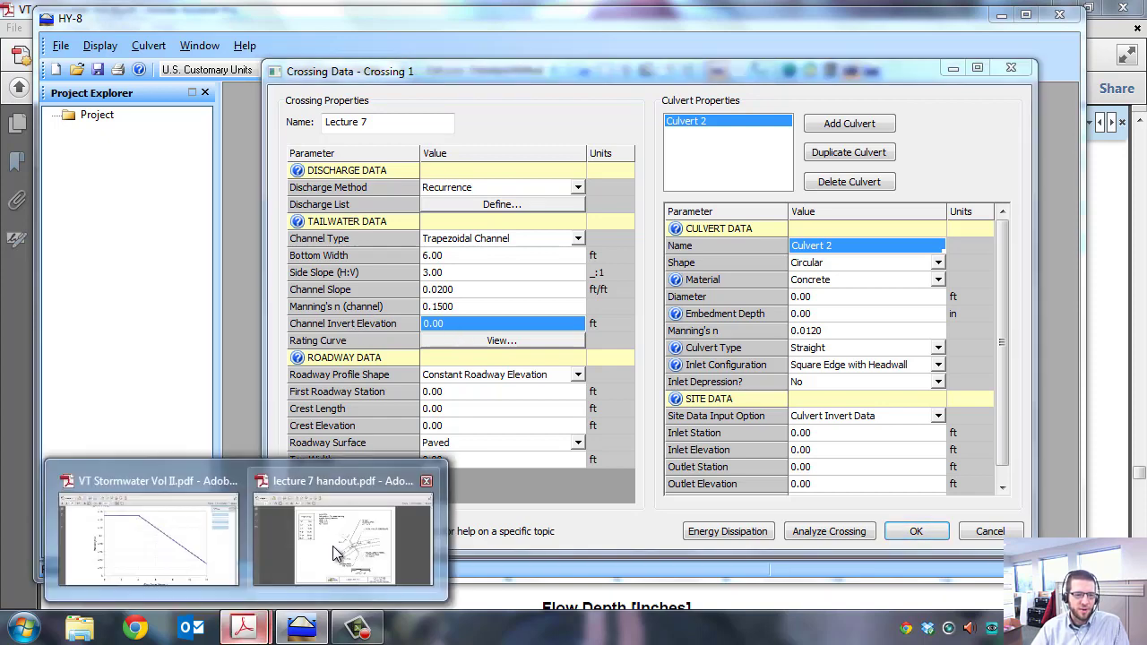
click(363, 548)
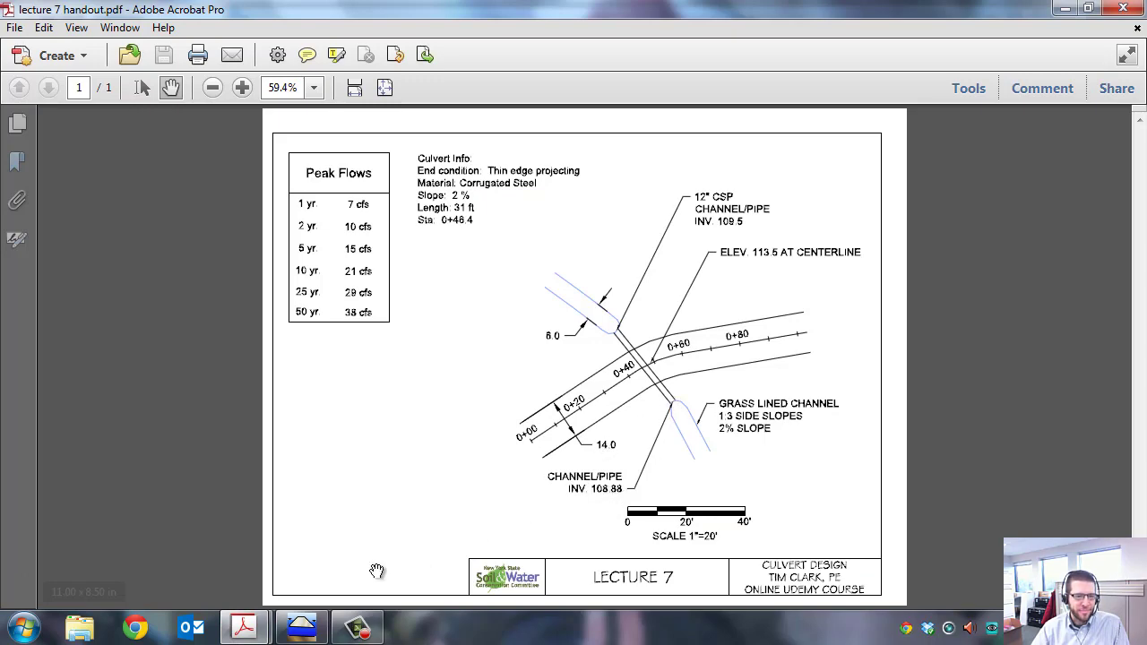
click(304, 631)
click(463, 324)
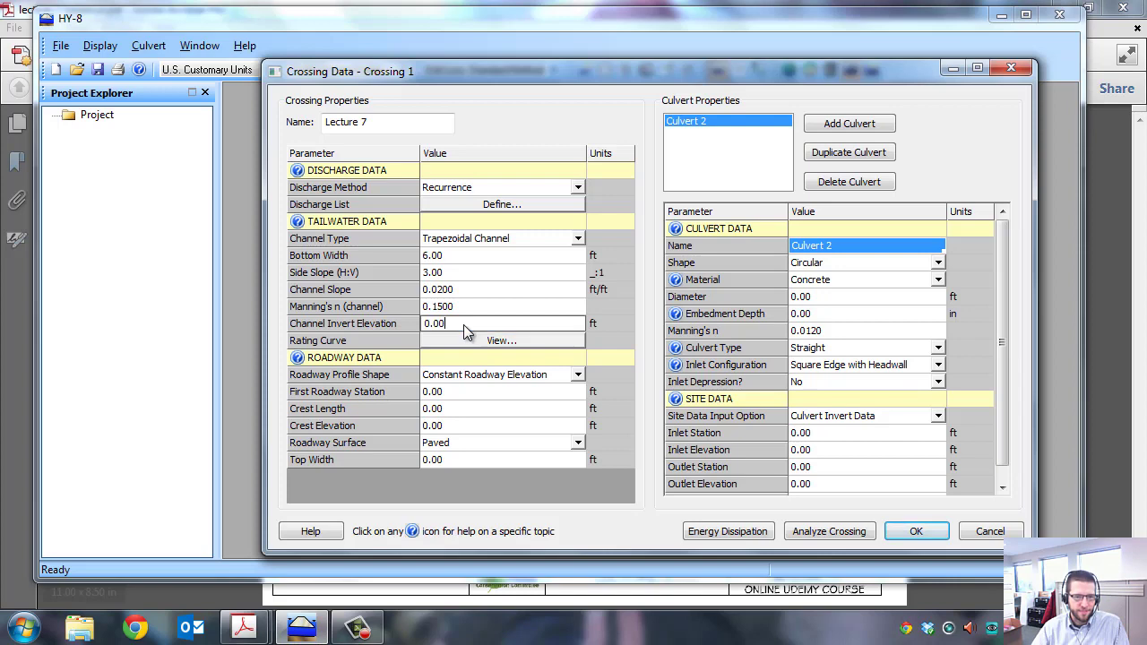
text(108)
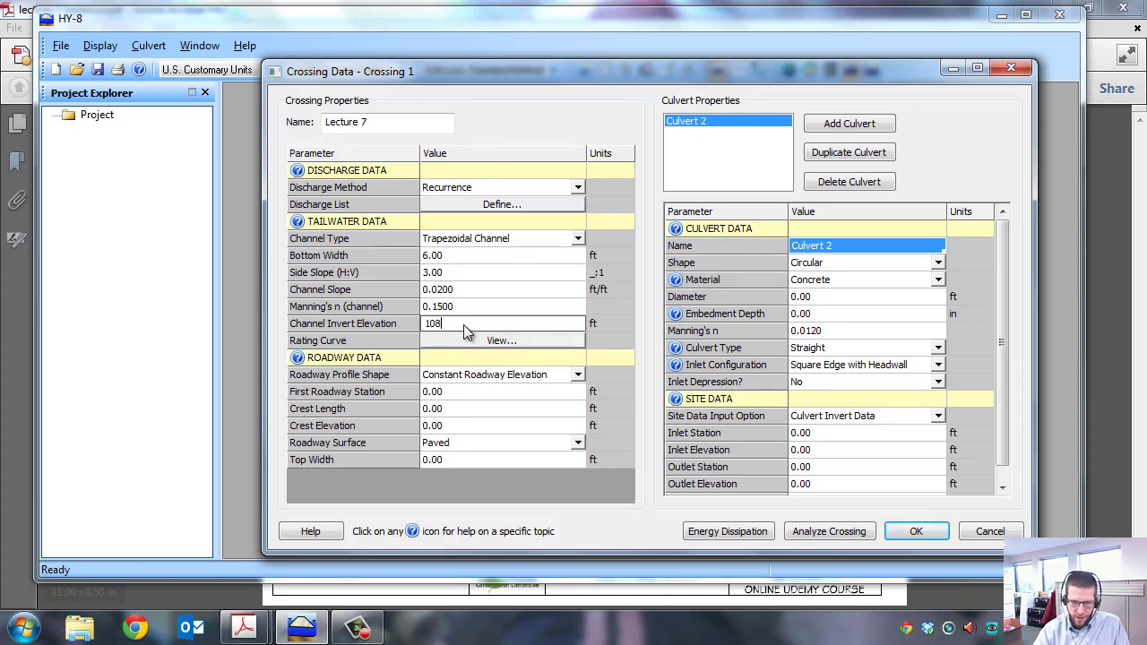
text(.88)
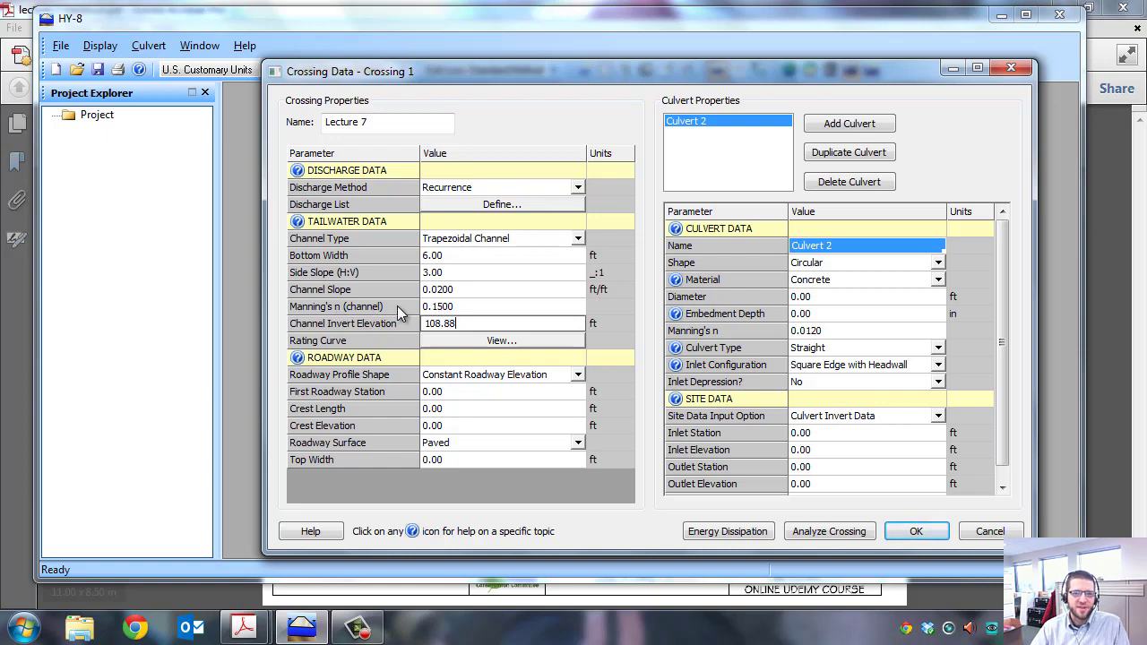
click(463, 340)
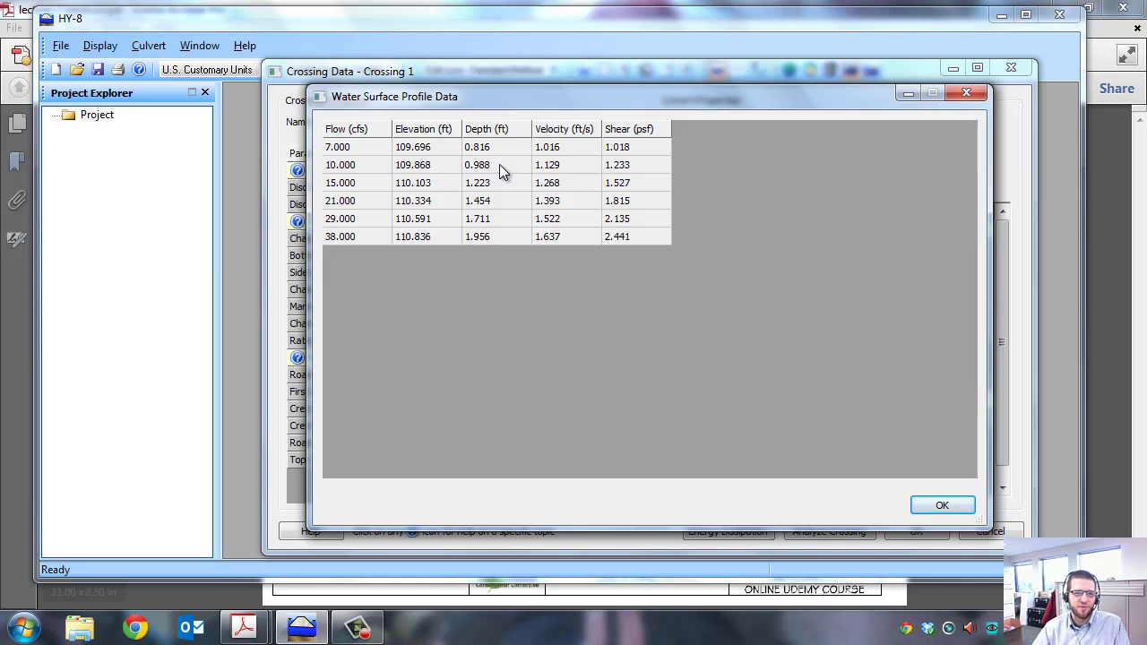
Step: Review the Figure D.14 Manning's n versus flow depth chart in the VT Stormwater manual, then return to HY-8
mouse_move(244, 627)
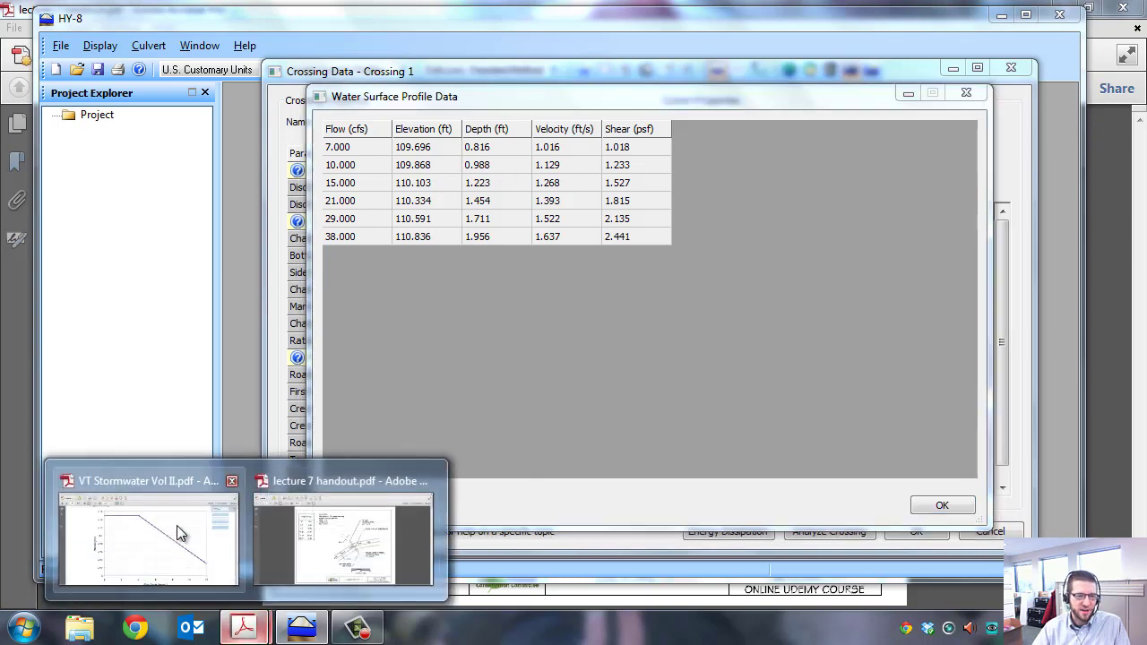
click(179, 530)
drag(546, 169, 546, 223)
scroll(606, 307, down, 3)
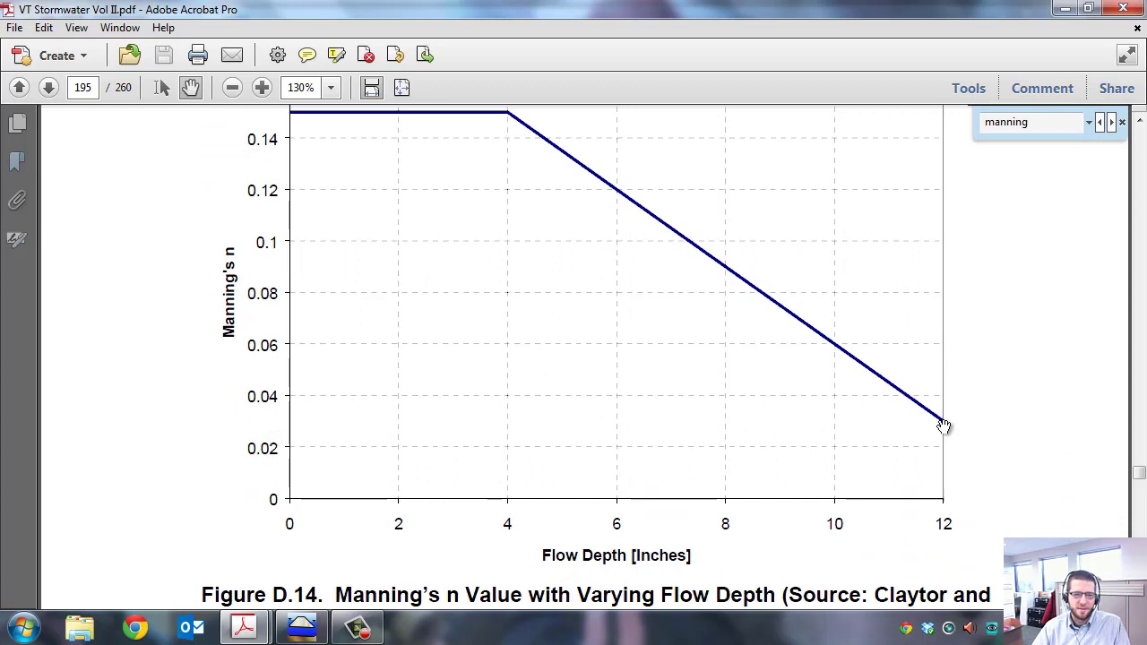
scroll(942, 427, up, 1)
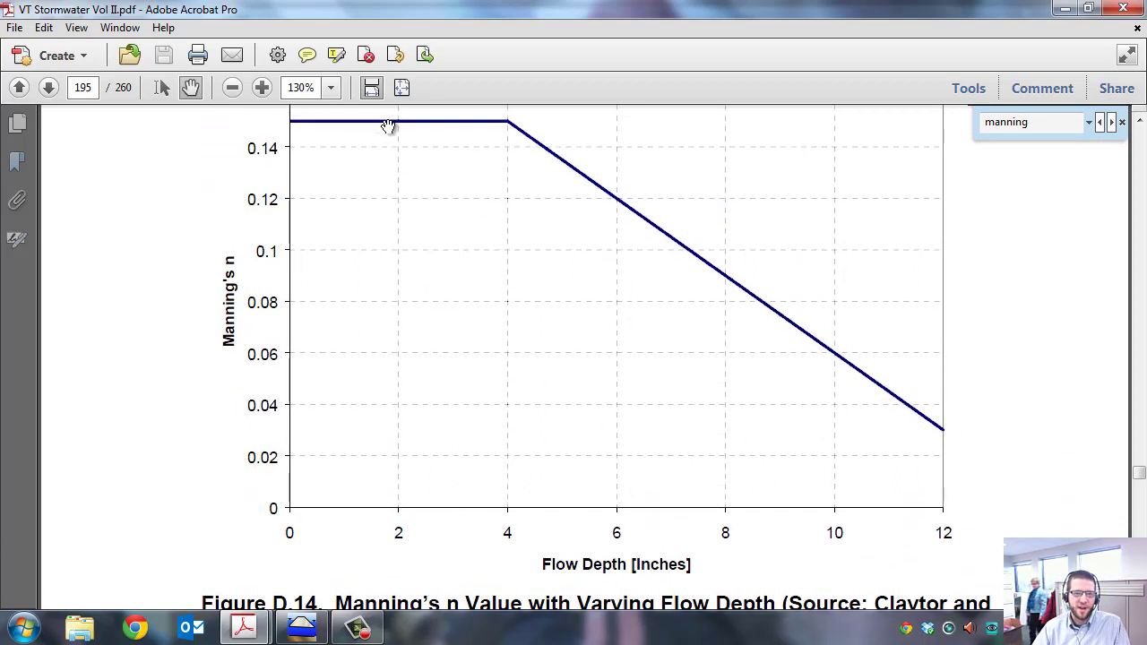
drag(384, 124, 382, 148)
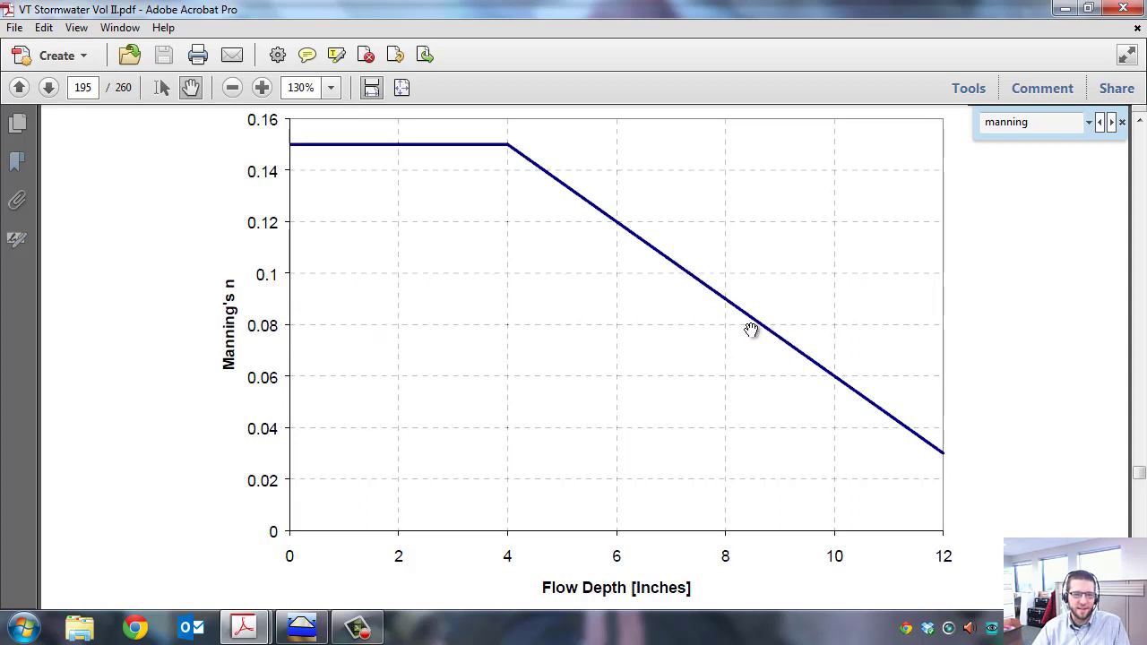
scroll(759, 329, up, 1)
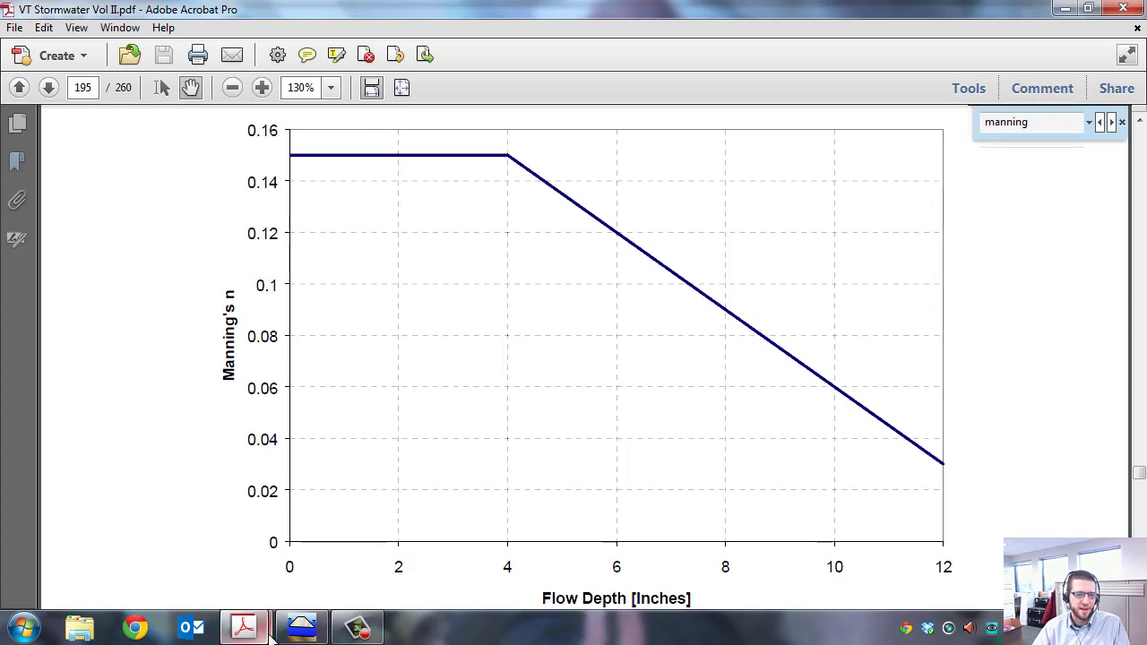
click(302, 627)
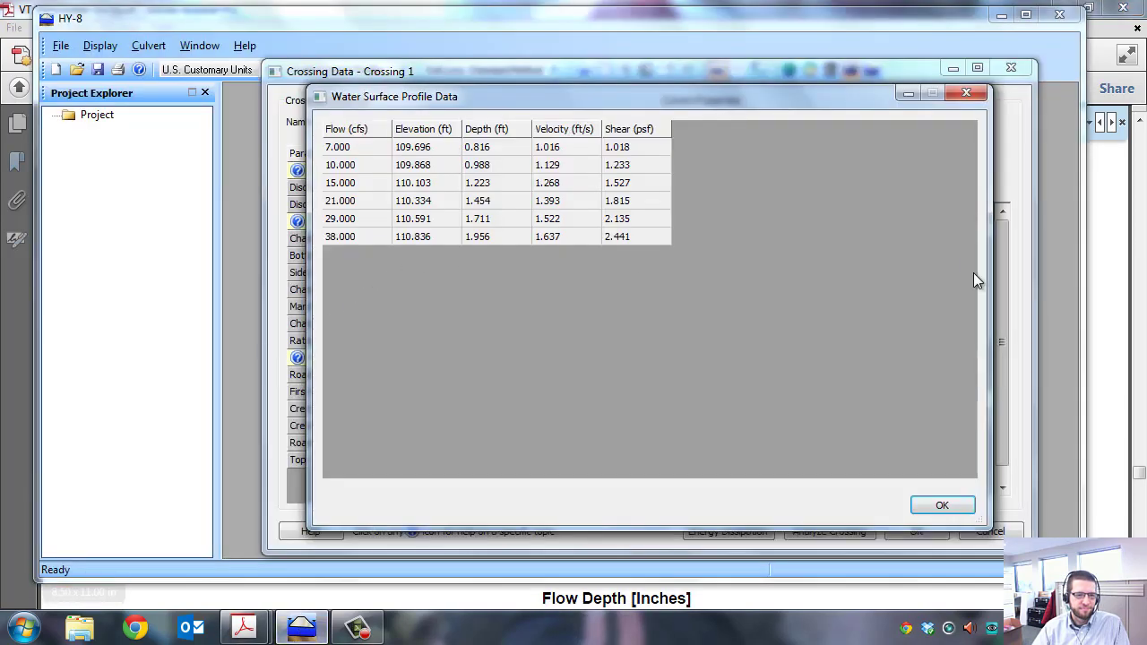
Step: Change the channel Manning's n to 0.08 and view the recomputed profile, with depths 0.577–1.428 ft
click(942, 505)
click(466, 311)
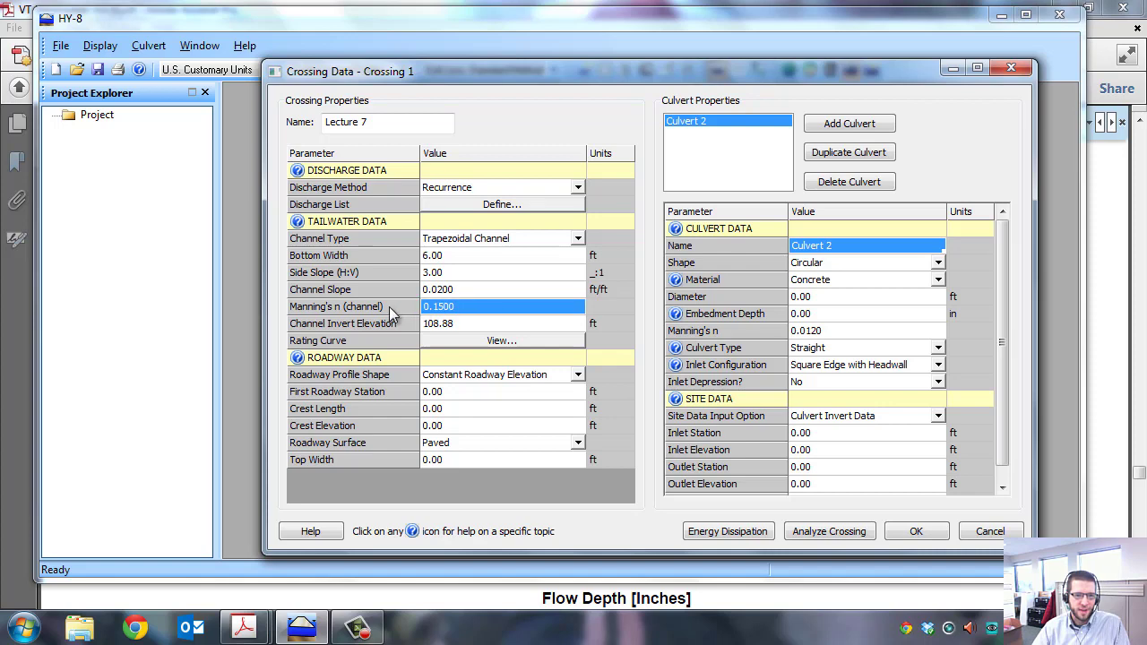
text(0.08)
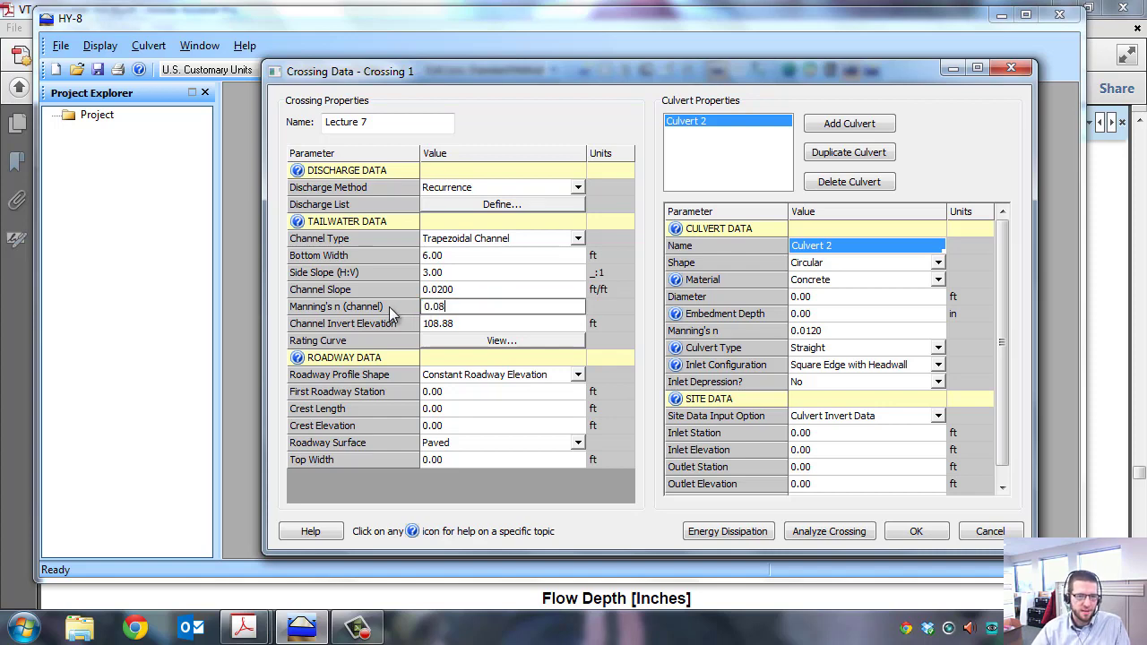
click(466, 323)
click(480, 340)
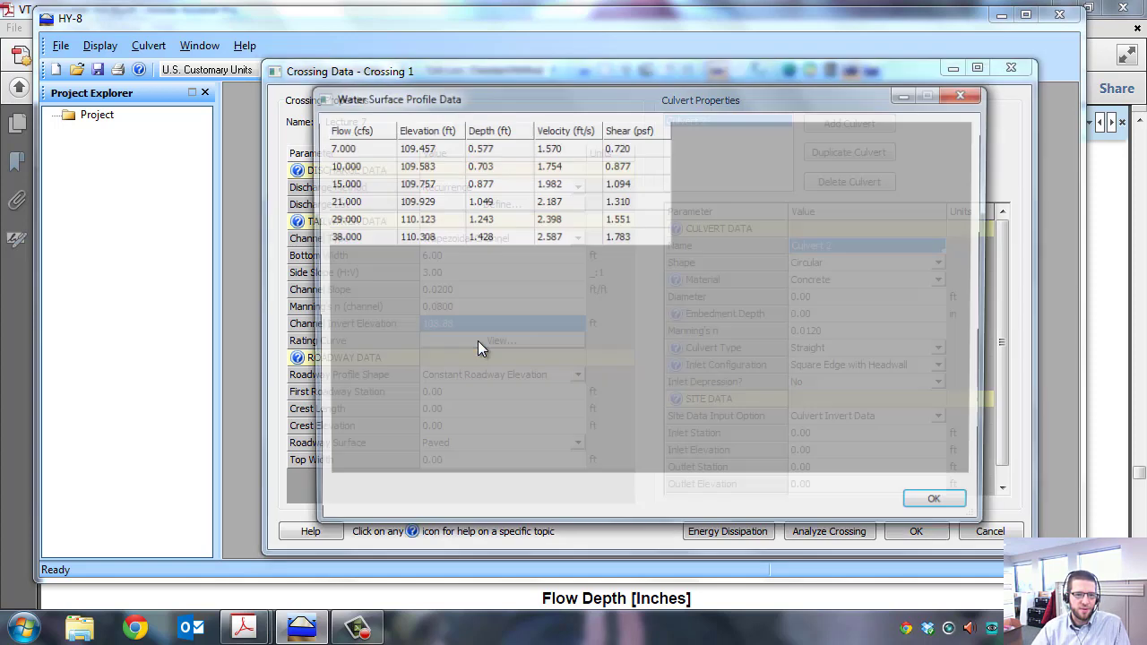
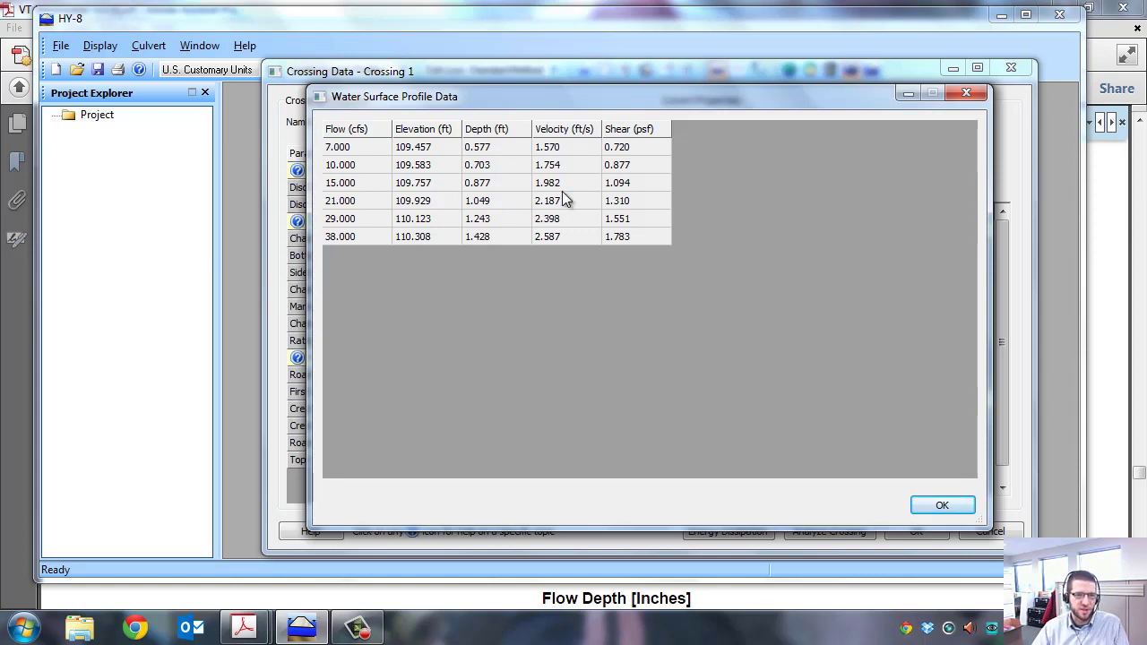
Step: Close the water surface profile table and bring up the open PDF documents
click(942, 504)
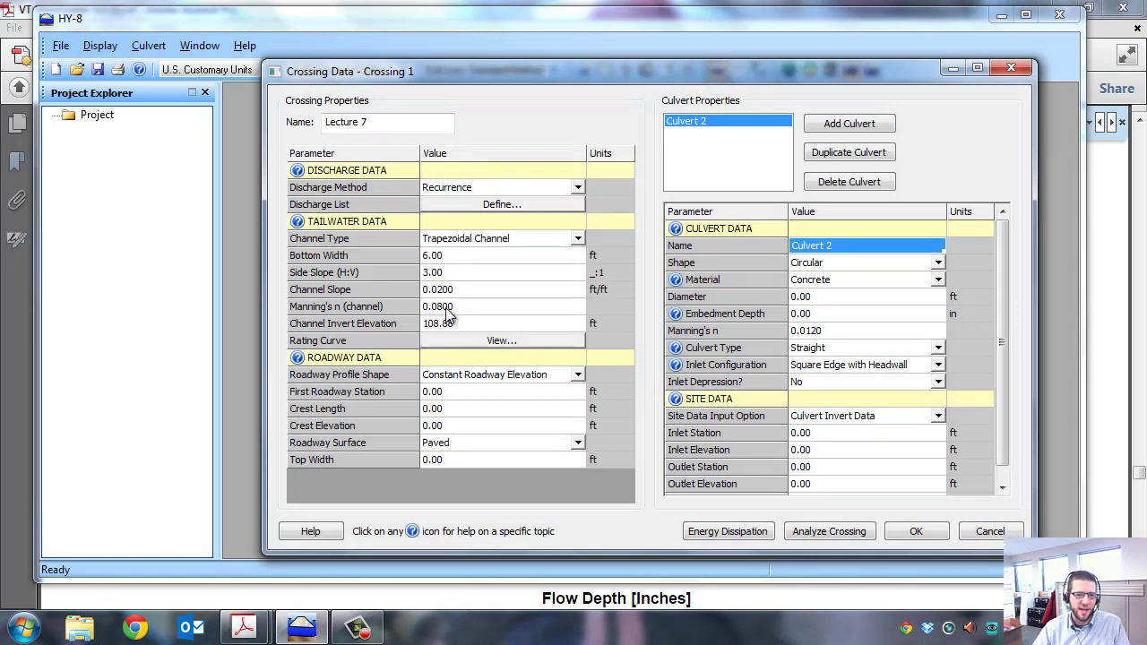
click(244, 627)
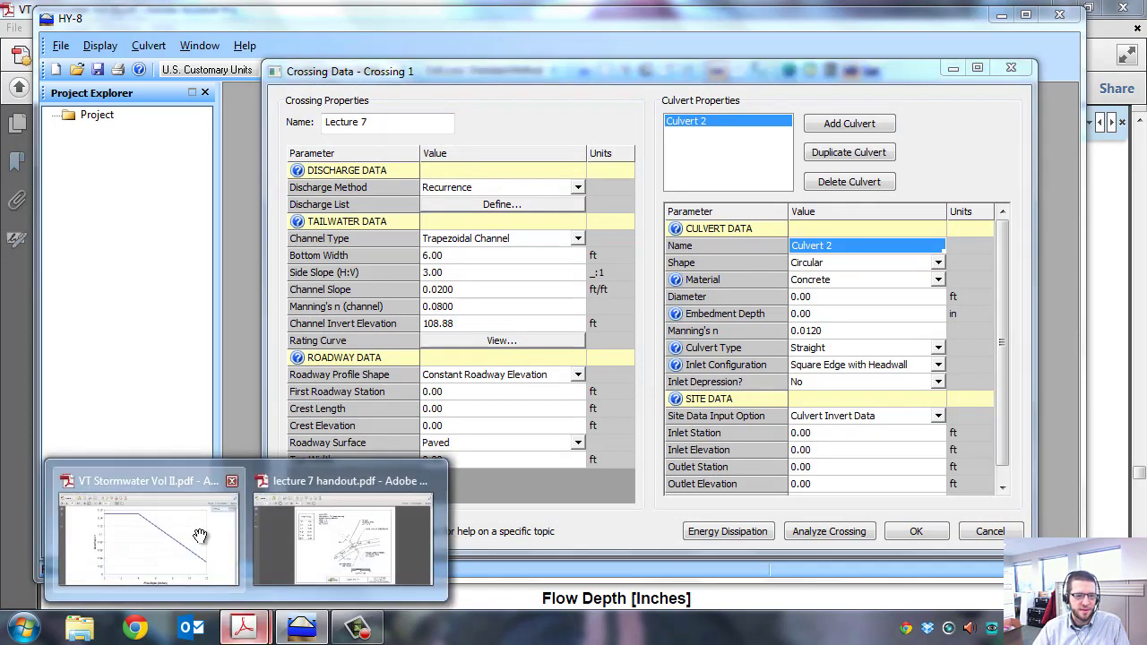
Step: Check the Manning's n versus flow depth chart in VT Stormwater Vol II.pdf, then select HY-8's channel Manning's n
click(228, 581)
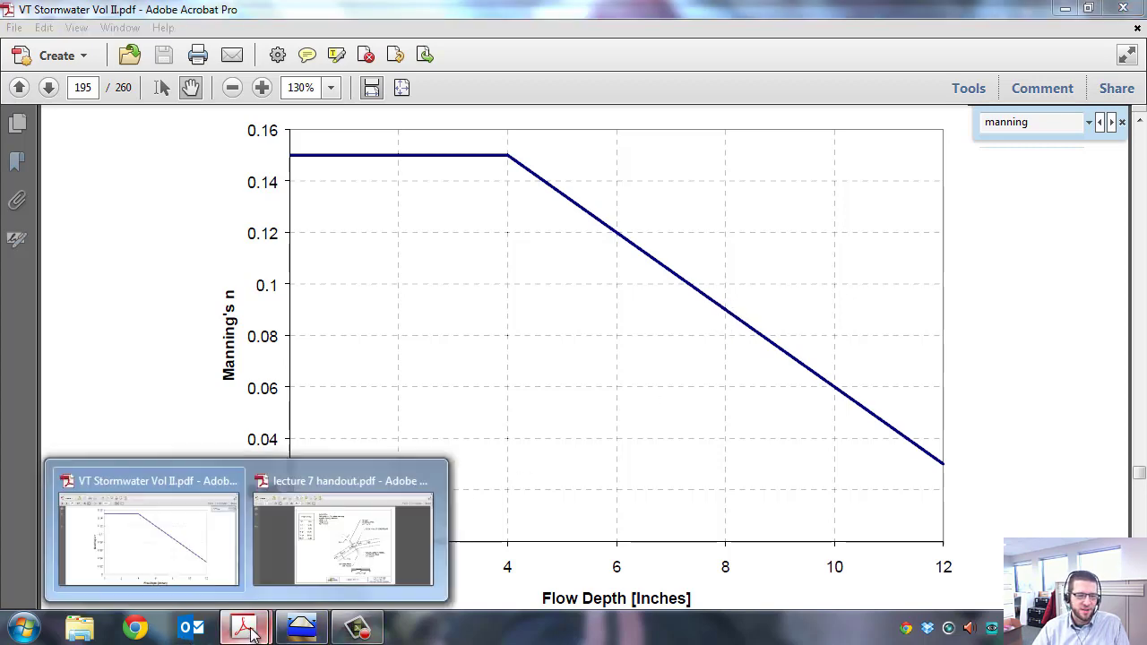
click(302, 628)
click(478, 308)
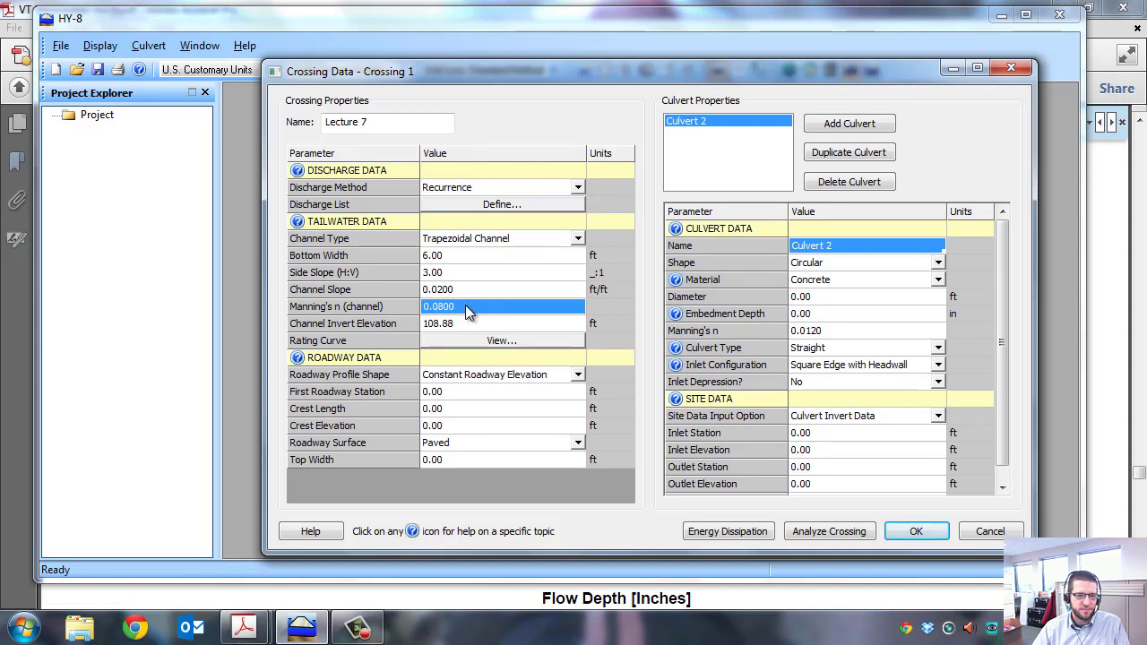
Step: Change the channel Manning's n to 0.085 and compare the new rating curve with the manual's chart
click(469, 312)
double_click(469, 308)
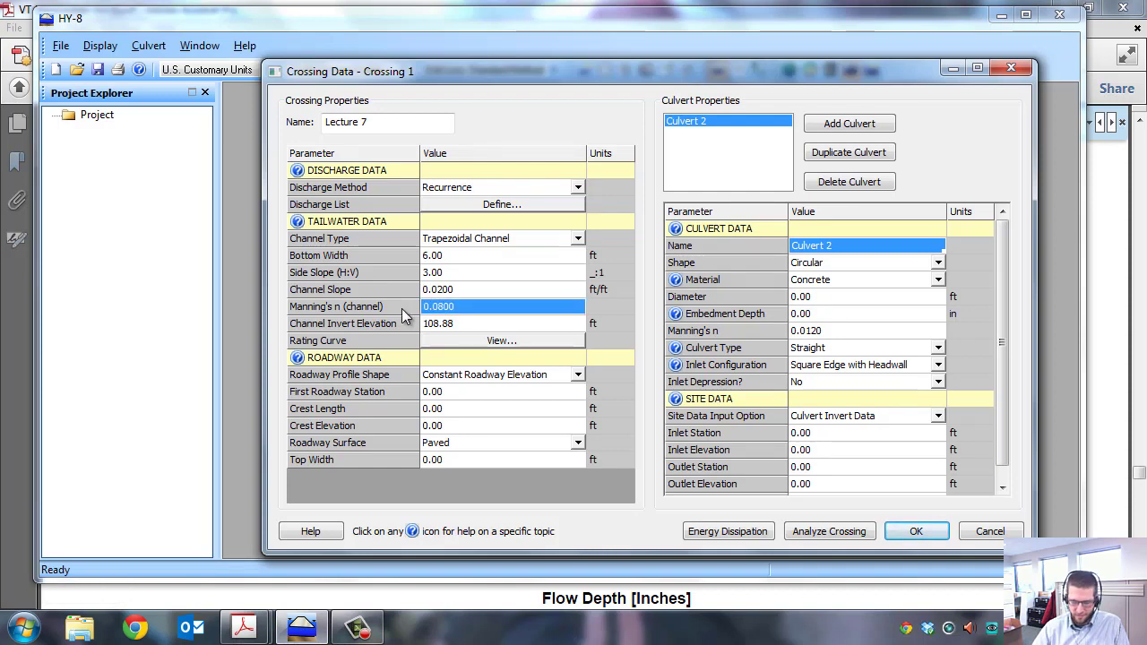
text(0.085)
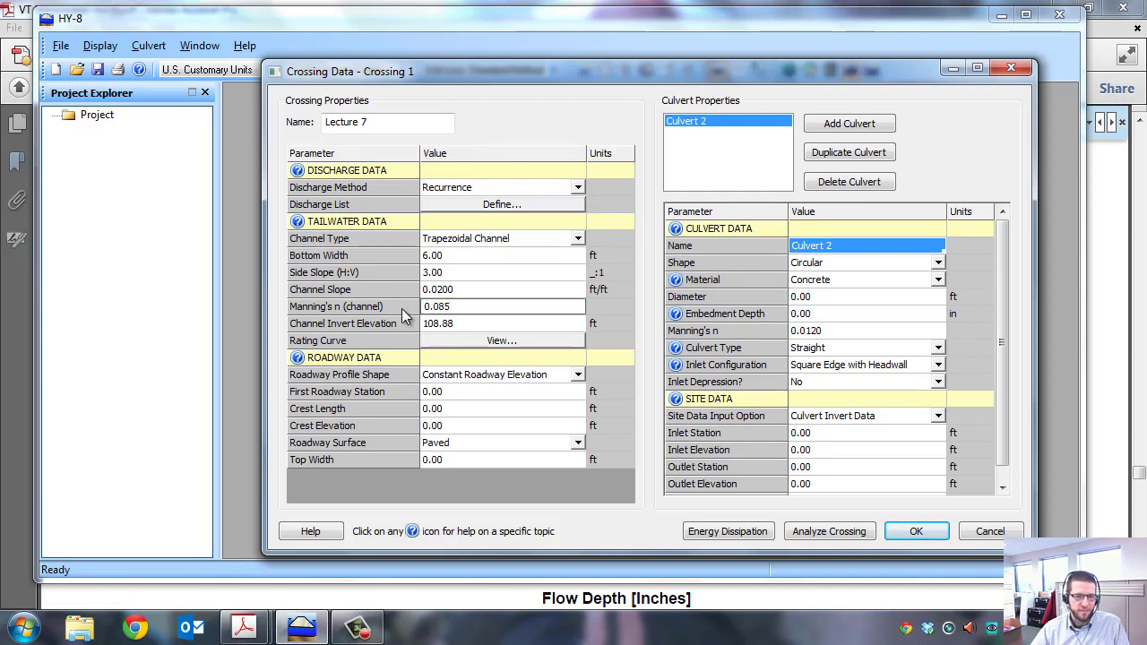
click(468, 341)
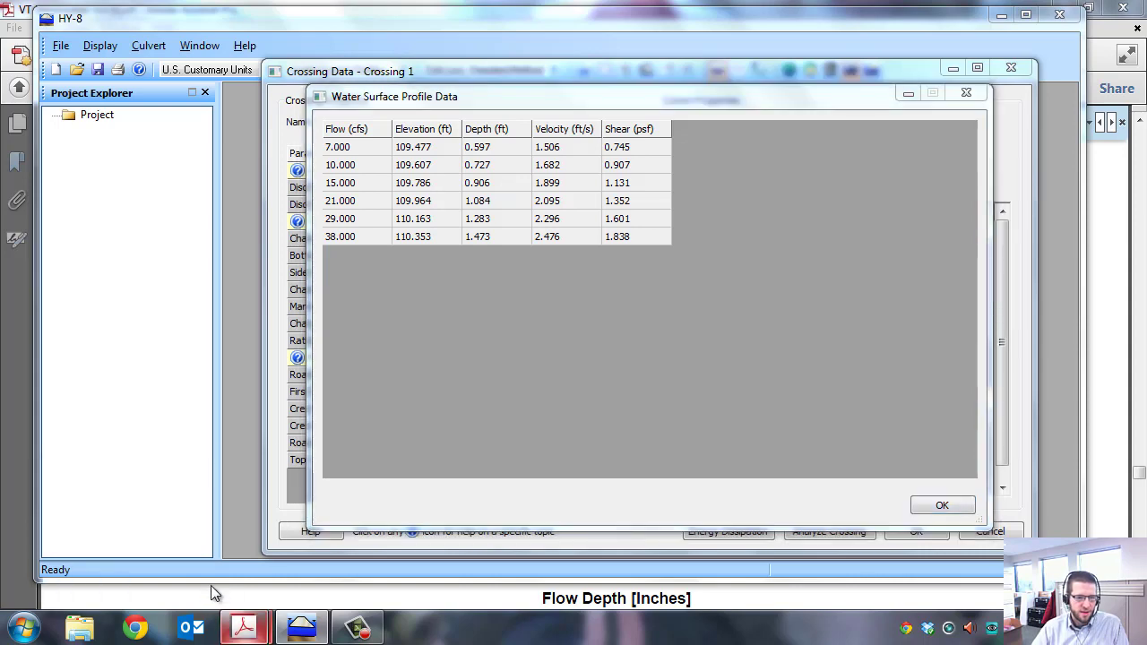
mouse_move(243, 627)
click(159, 532)
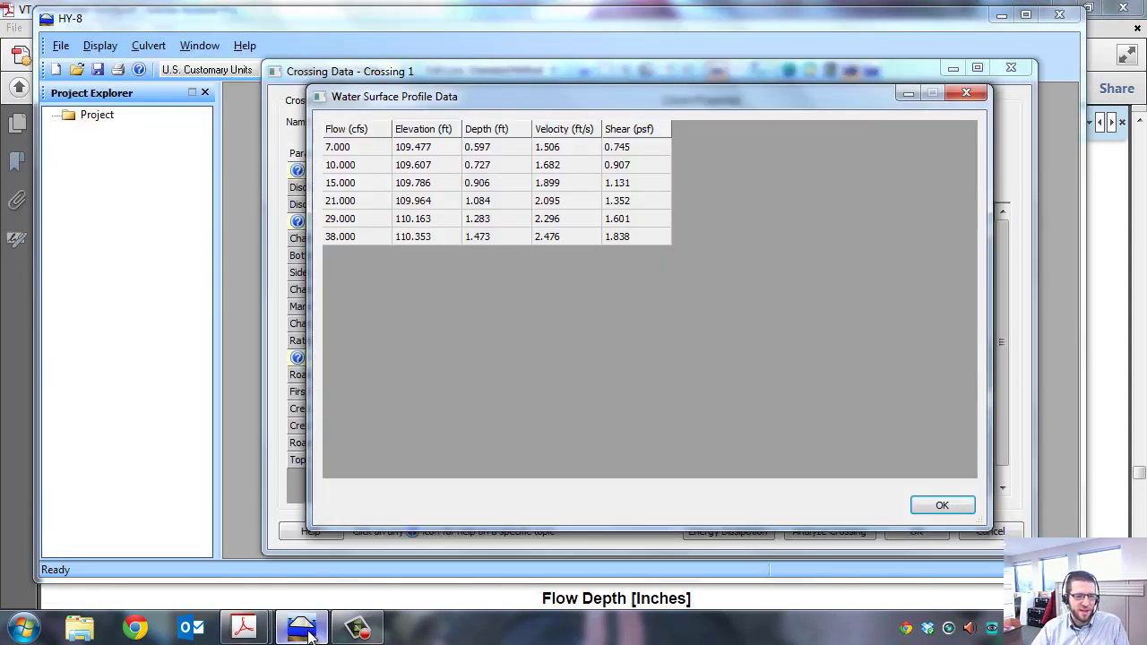
Step: Recheck the 0.597–1.473 ft rating curve depths against the manual's chart, then close the table
click(303, 627)
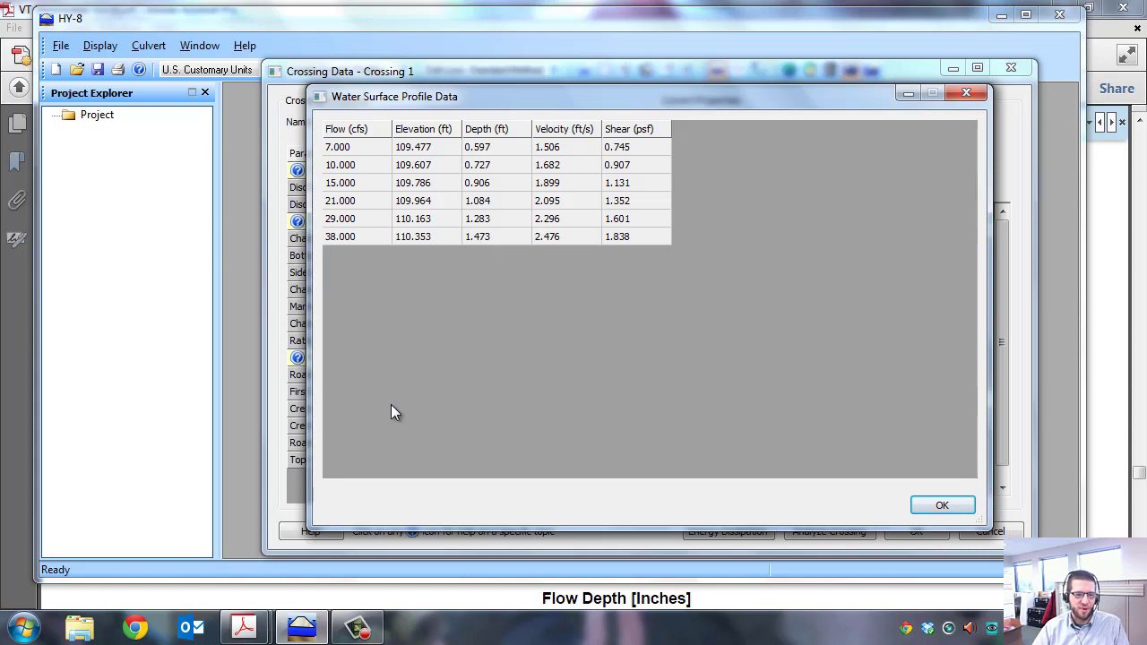
mouse_move(244, 627)
click(154, 529)
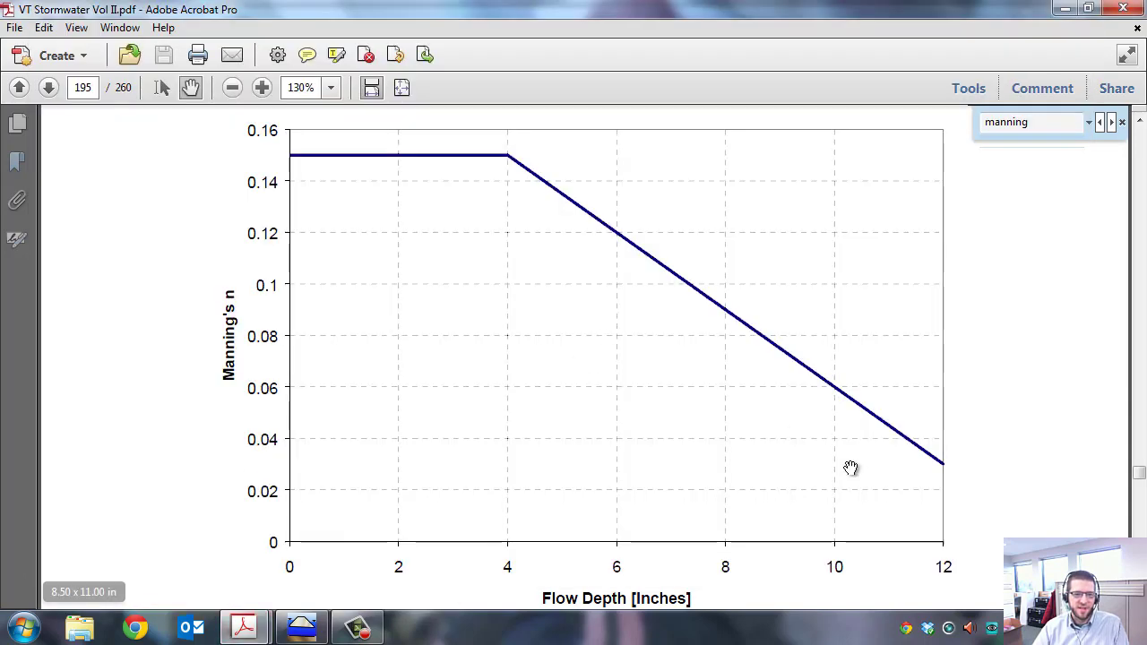
click(302, 628)
click(948, 506)
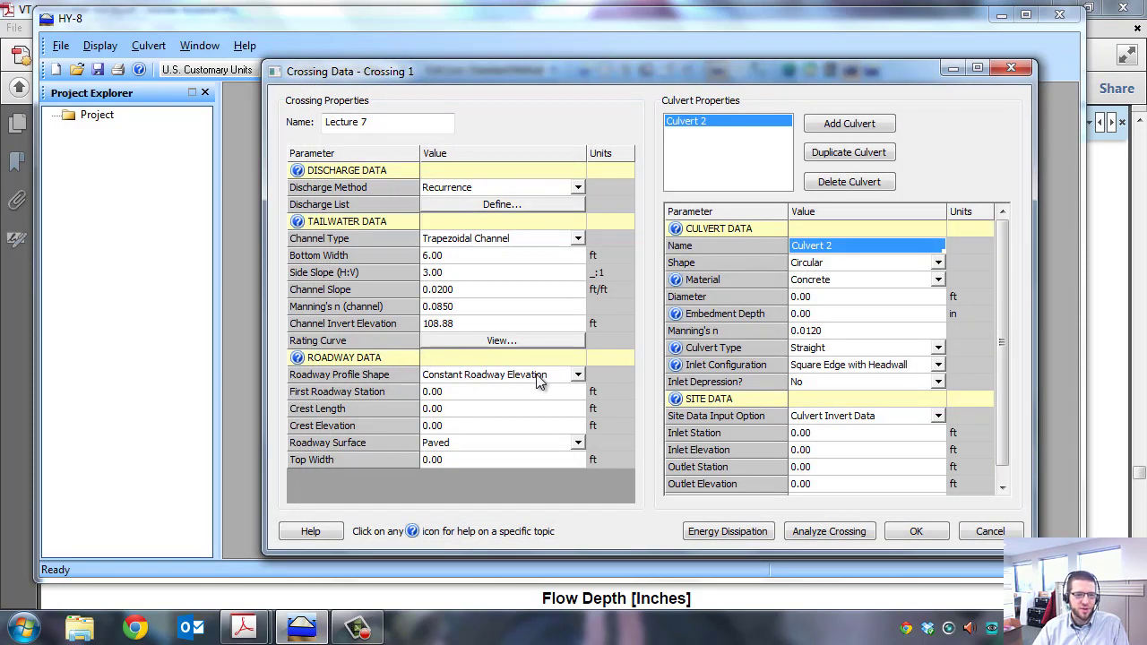
Step: Set the roadway crest length to 80 ft and crest elevation to 113.5 ft
click(458, 391)
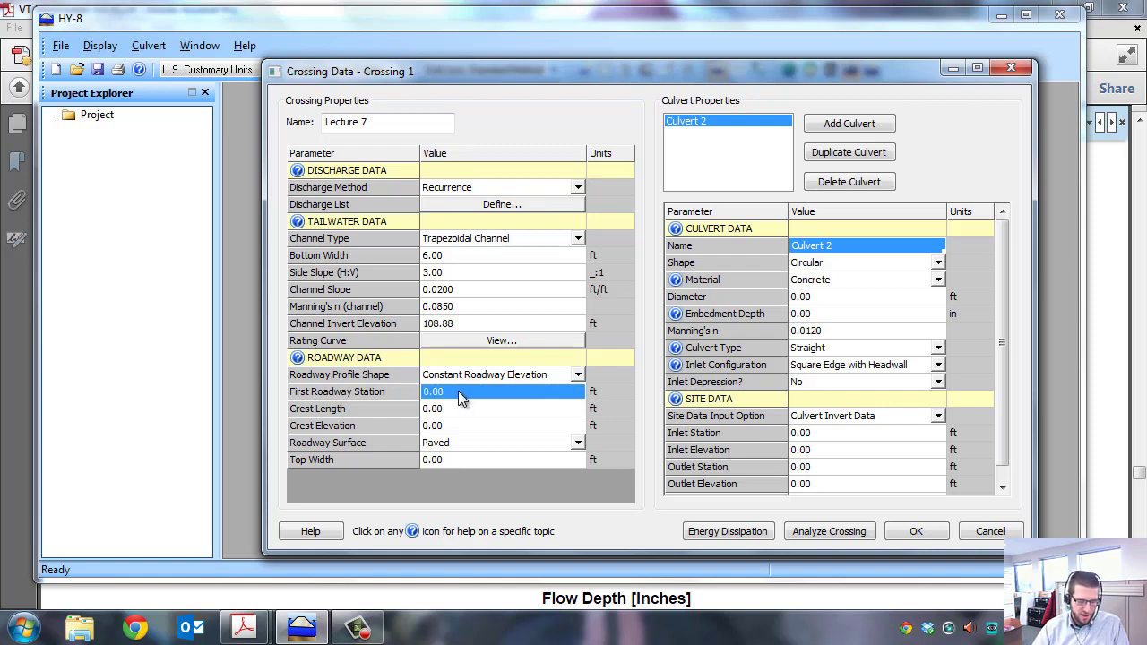
click(457, 409)
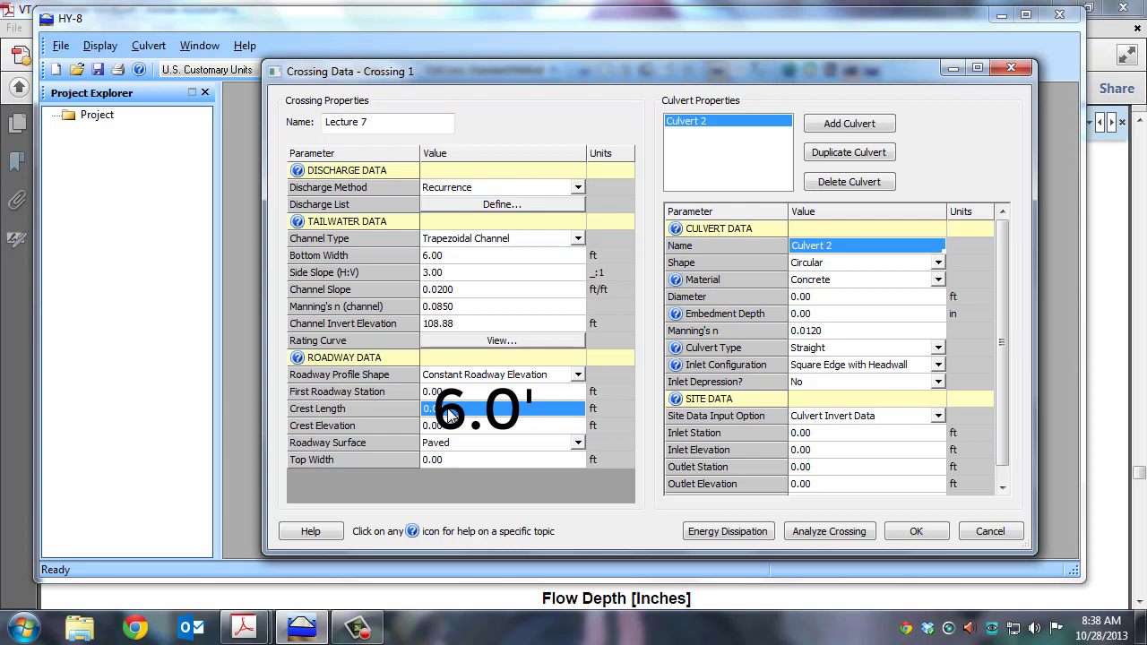
text(80)
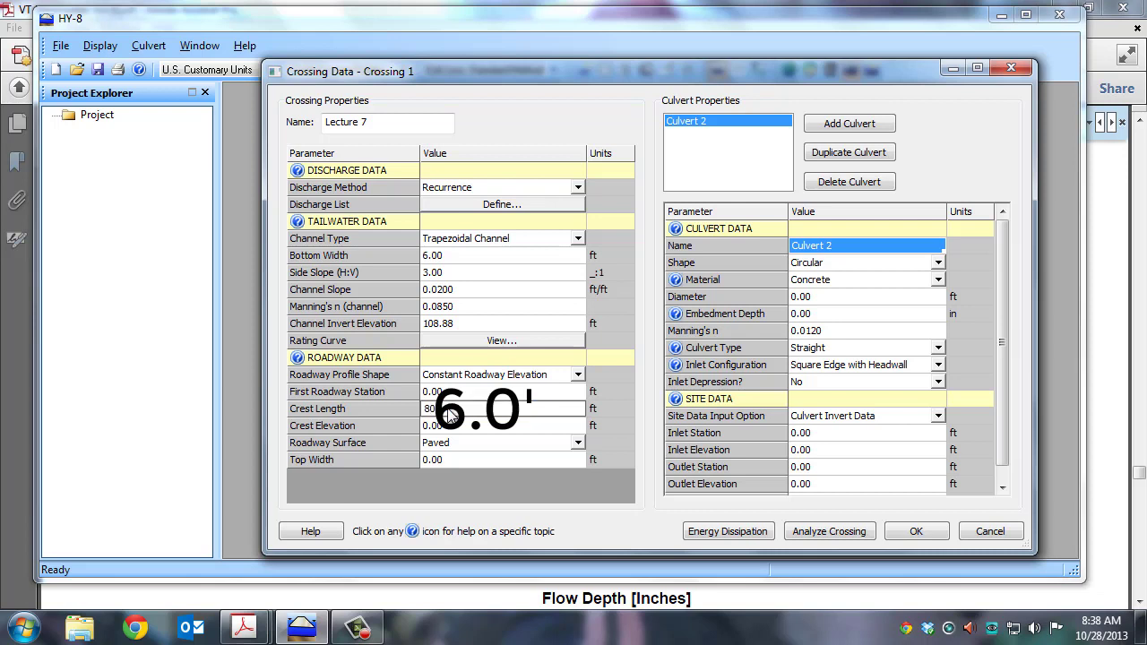
click(453, 429)
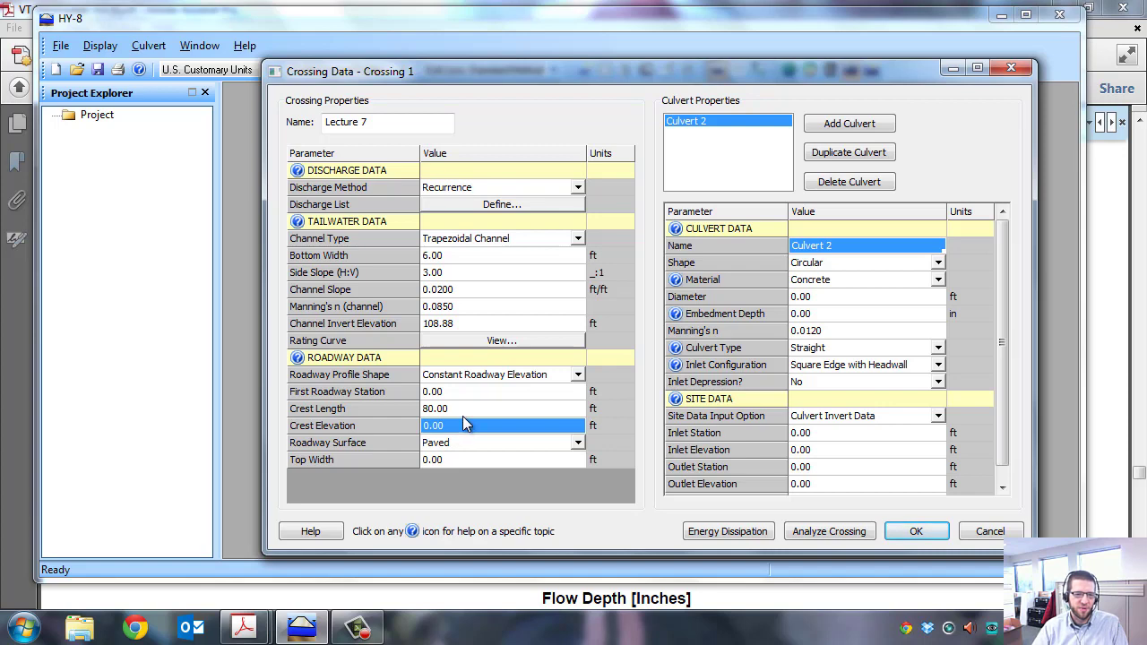
click(462, 410)
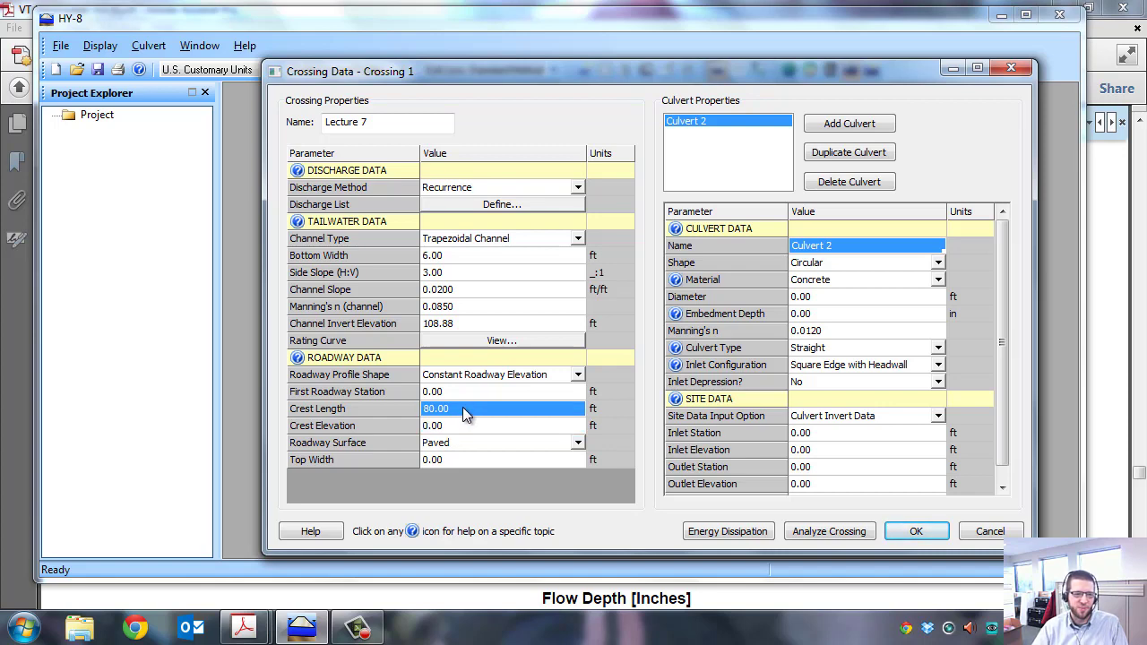
click(461, 425)
click(460, 409)
click(461, 423)
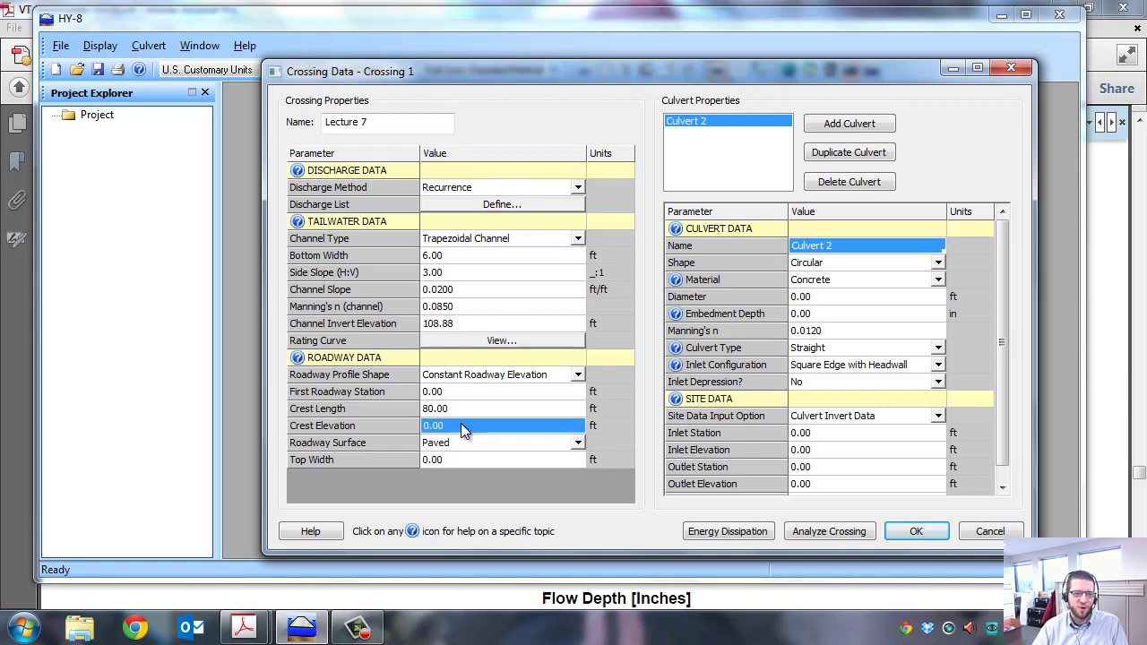
click(462, 410)
click(462, 425)
click(463, 409)
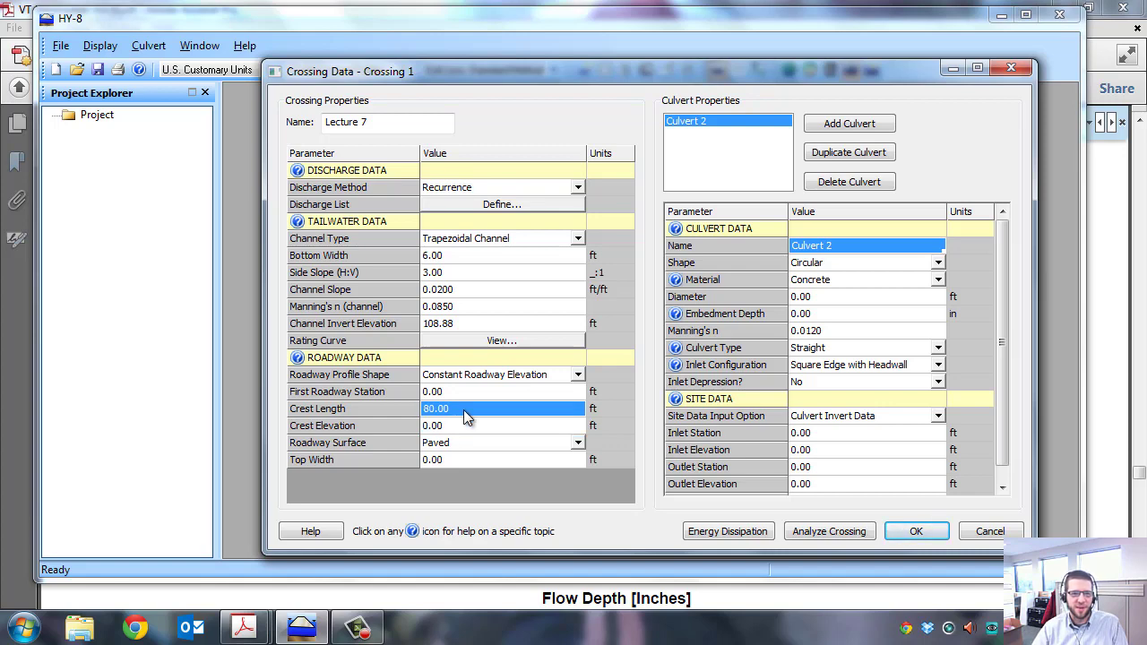
click(463, 428)
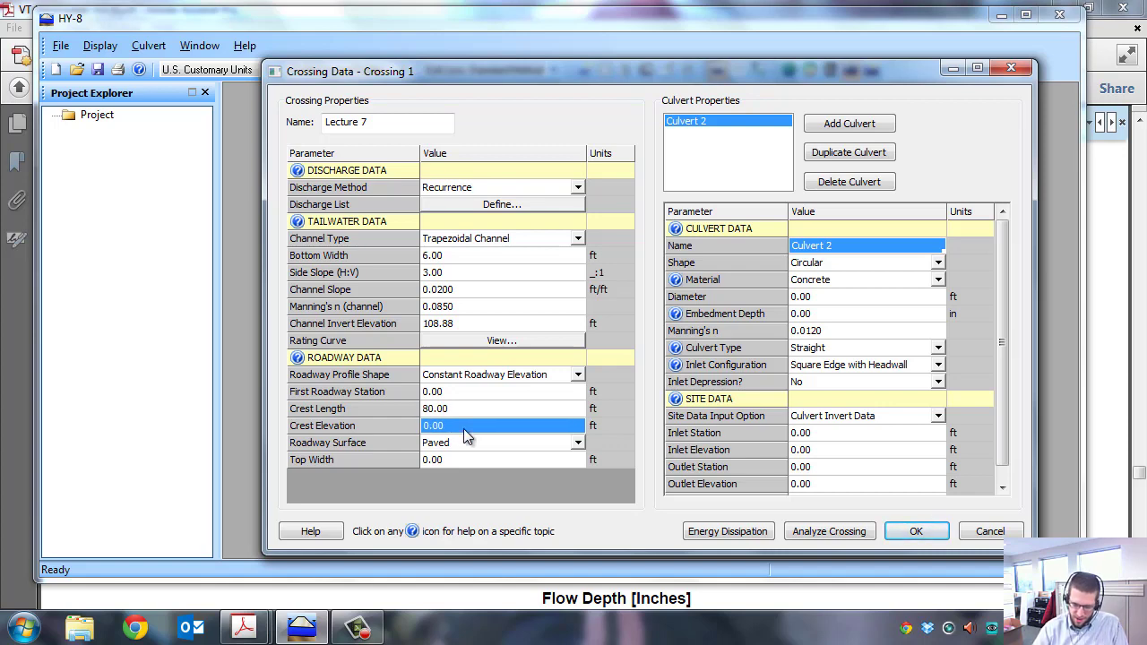
text(113.5)
click(478, 441)
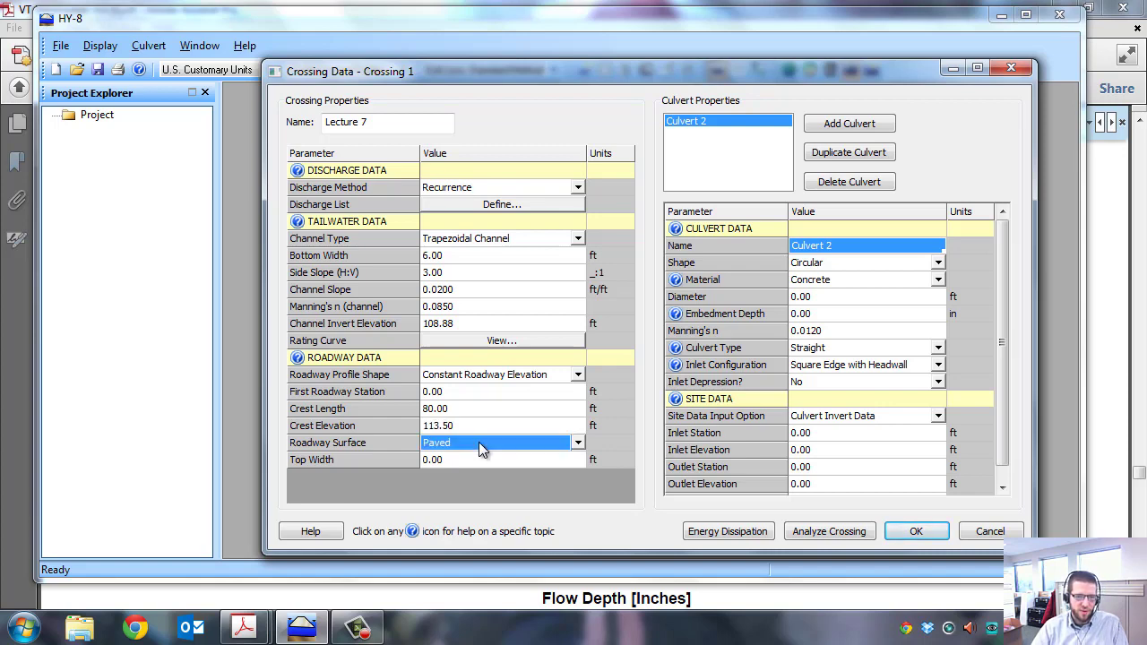
Step: Make the roadway surface Gravel with a 14 ft top width
click(578, 443)
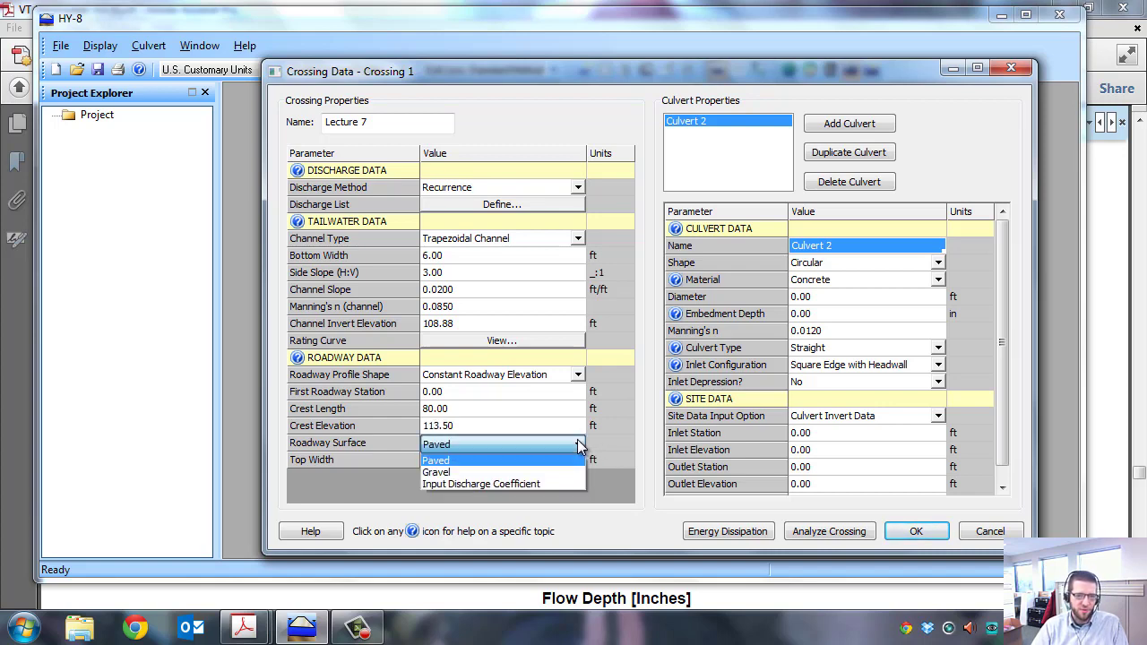
click(447, 472)
click(451, 458)
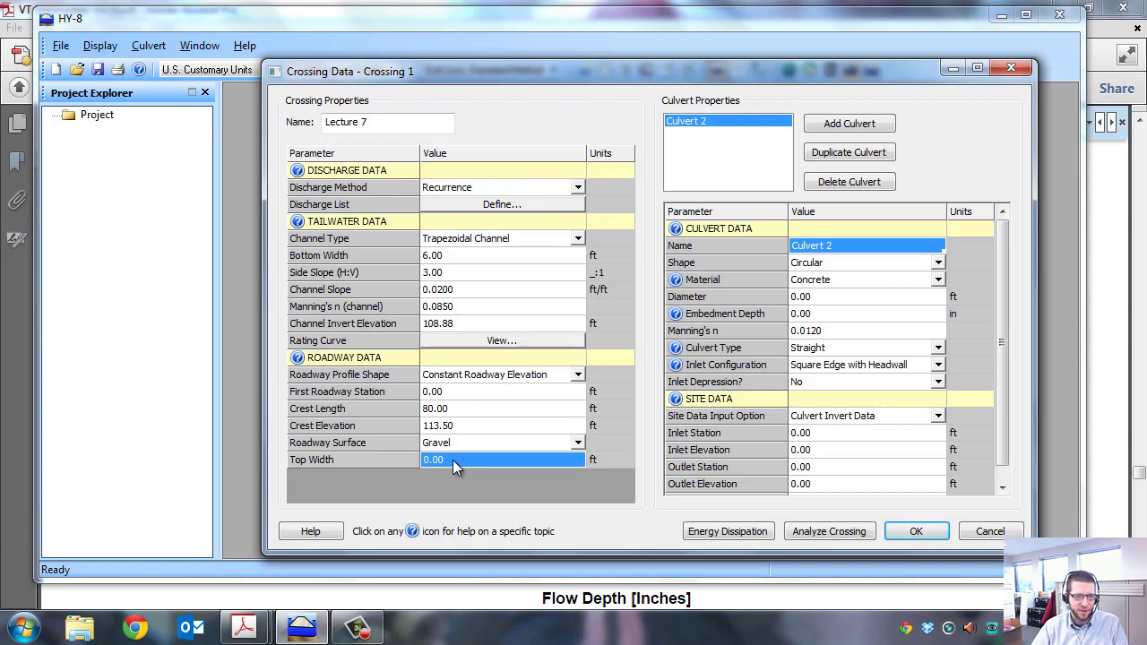
text(14)
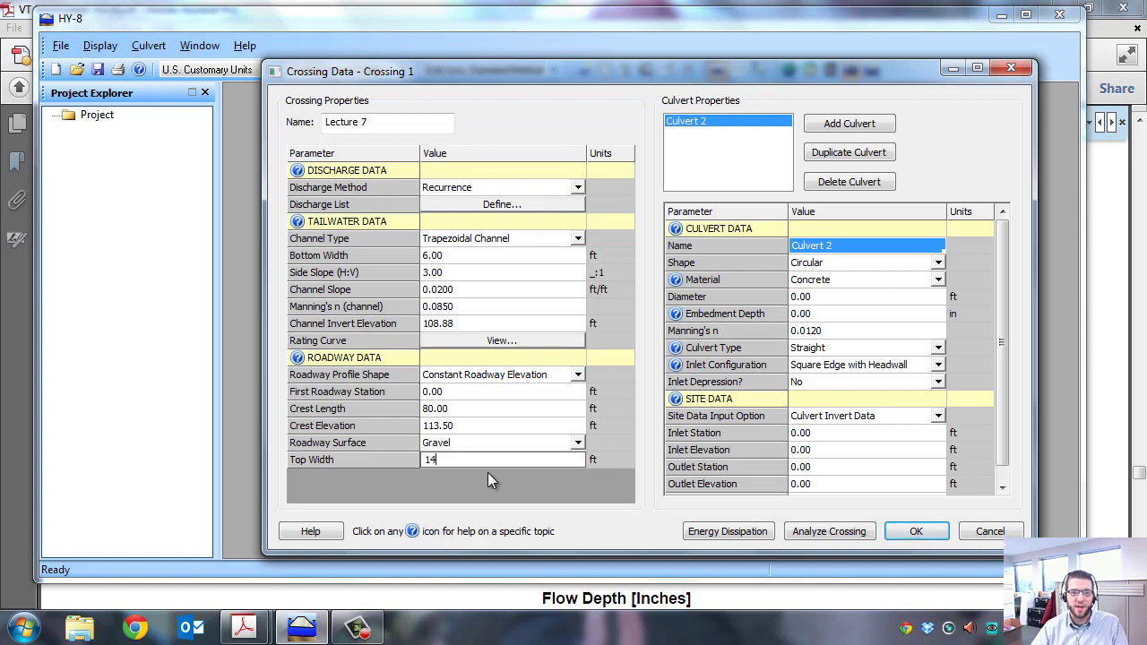
key(Return)
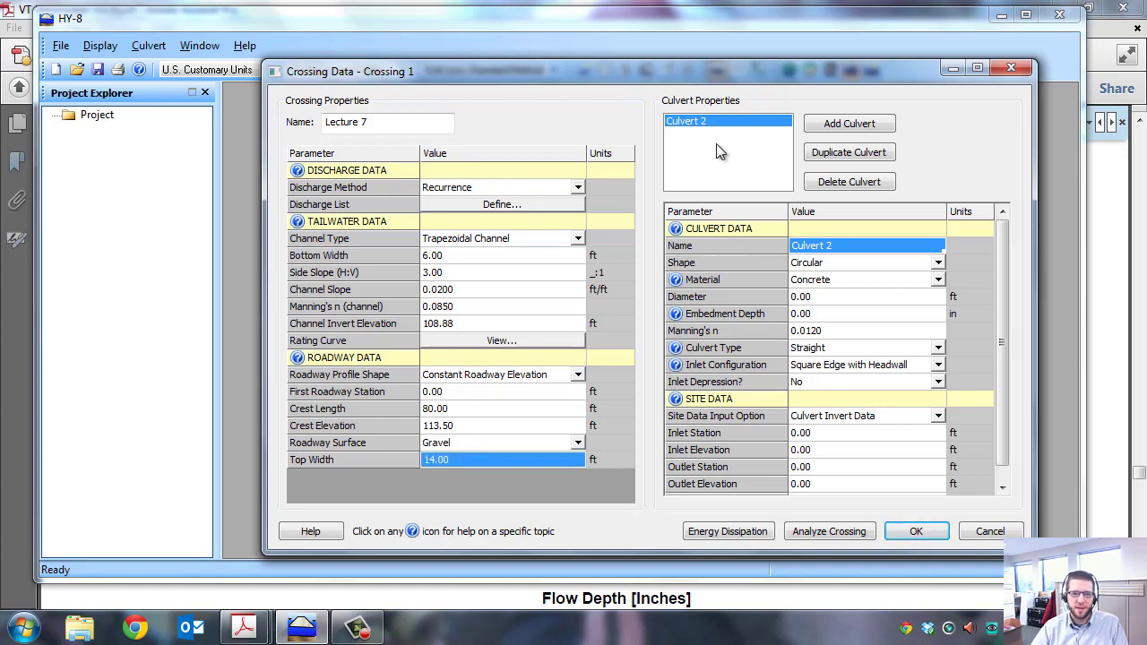
Step: Rename the culvert to 'Lecture 7'
click(821, 251)
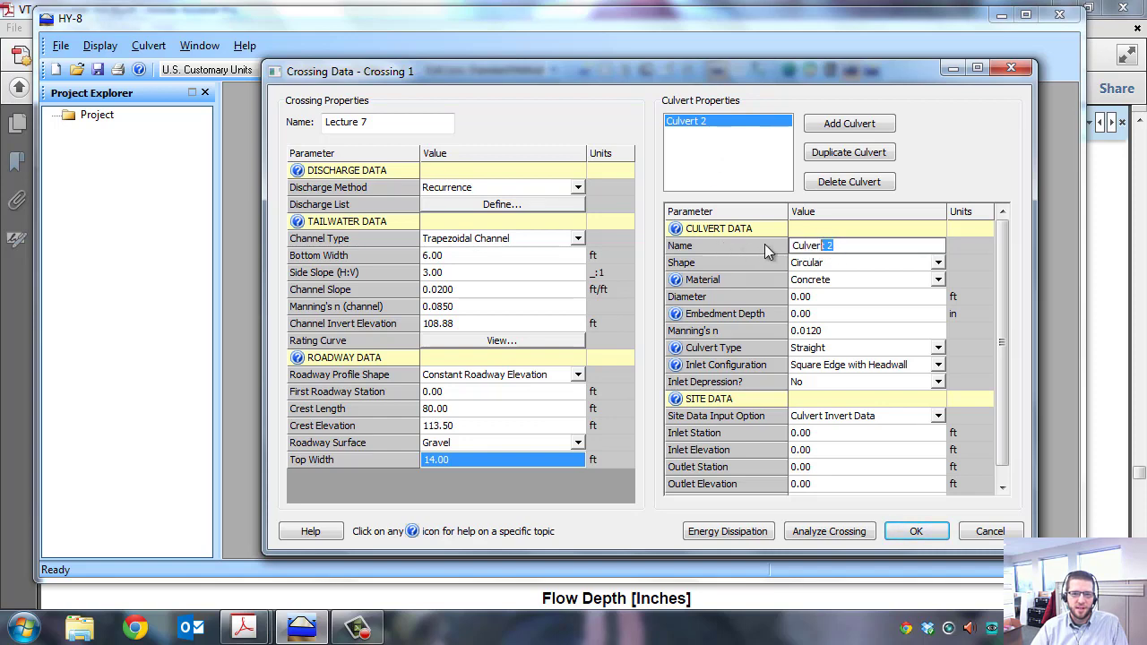
drag(765, 243, 760, 244)
text(Lefc)
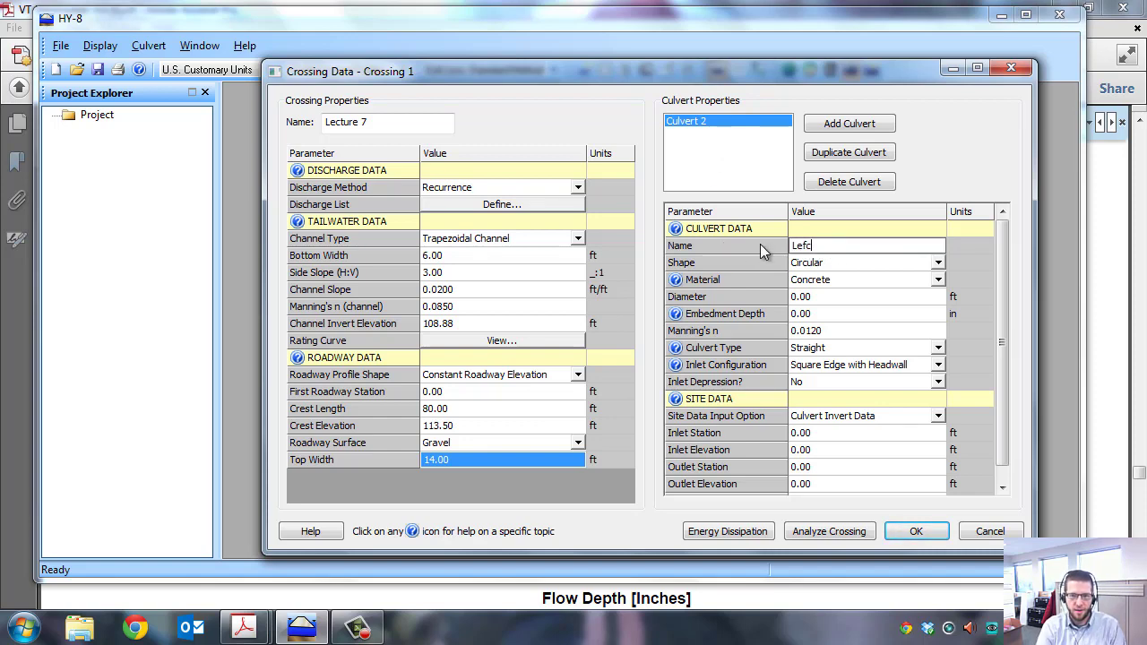
key(BackSpace)
key(BackSpace)
text(cture )
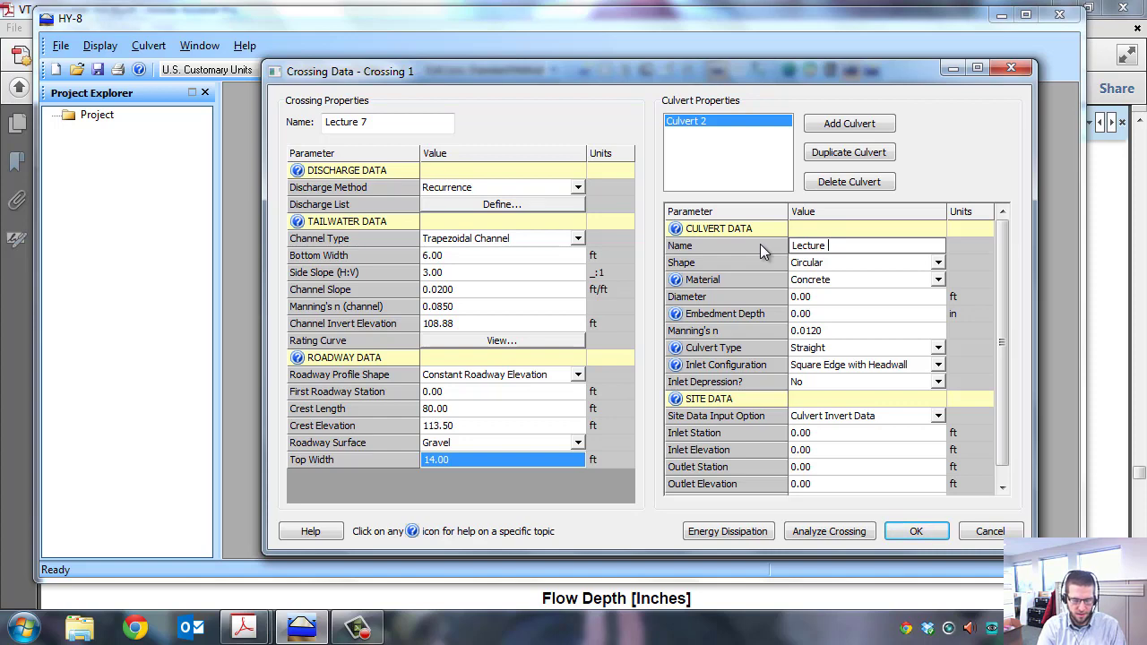
text(7)
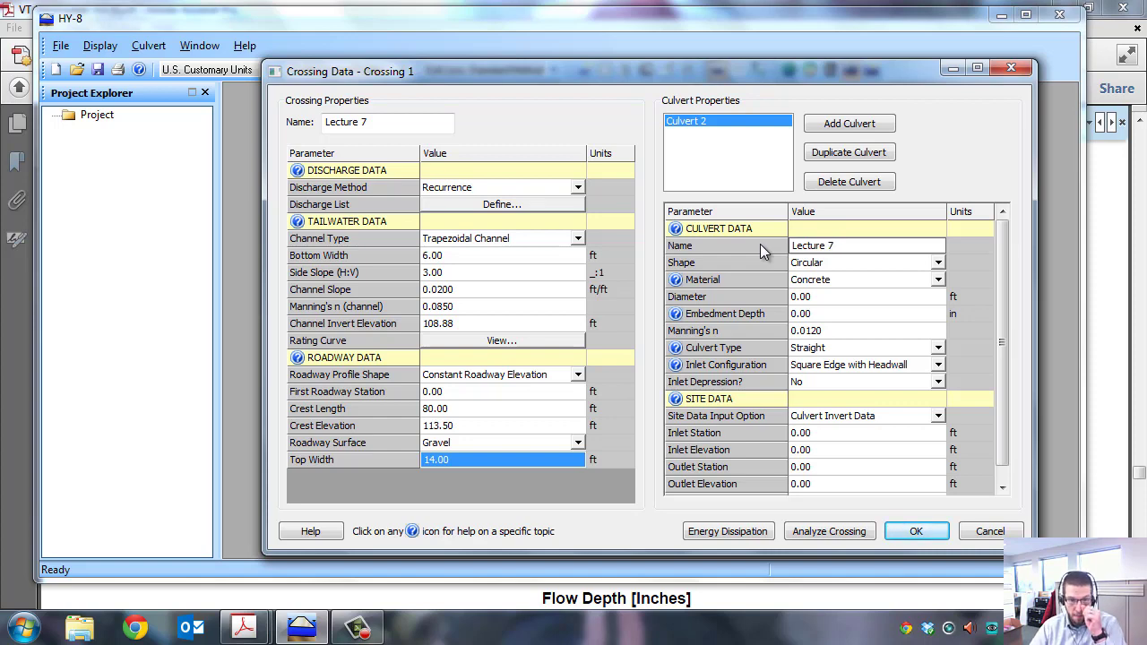
key(Tab)
Step: Make the culvert corrugated steel with a 1 ft diameter
click(836, 280)
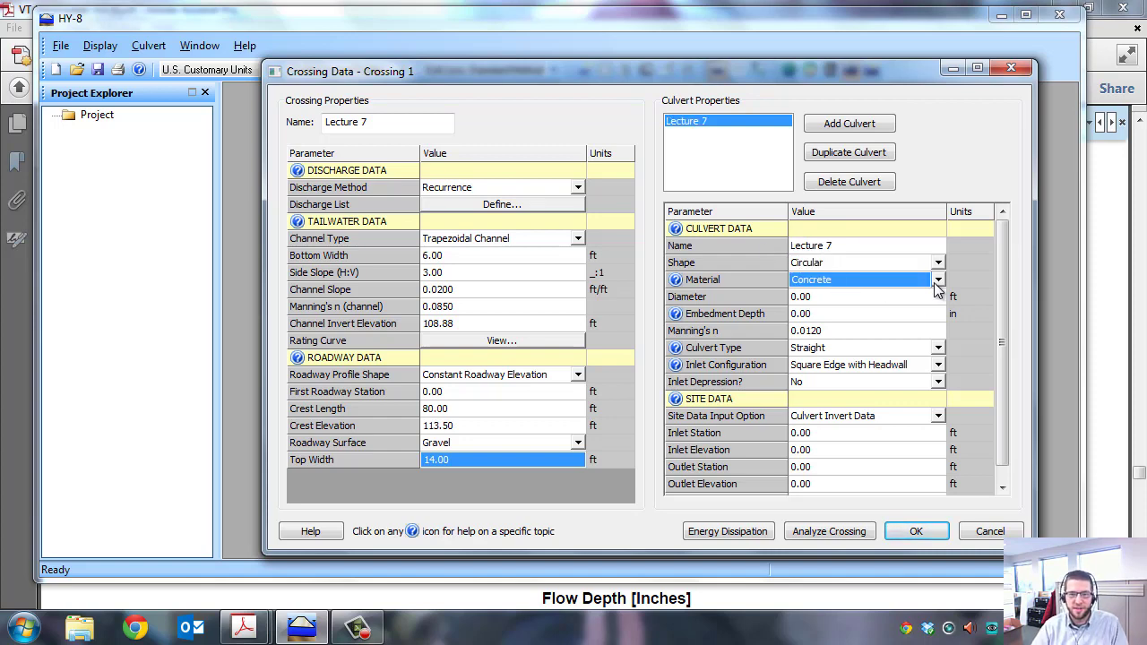
click(885, 284)
click(854, 309)
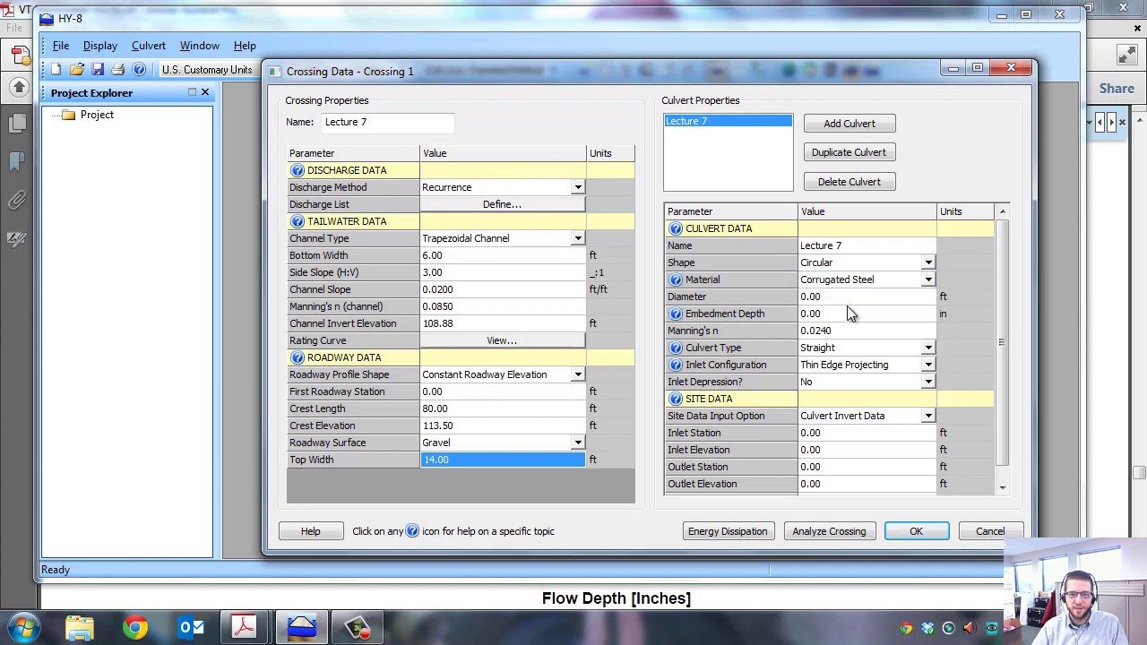
click(833, 300)
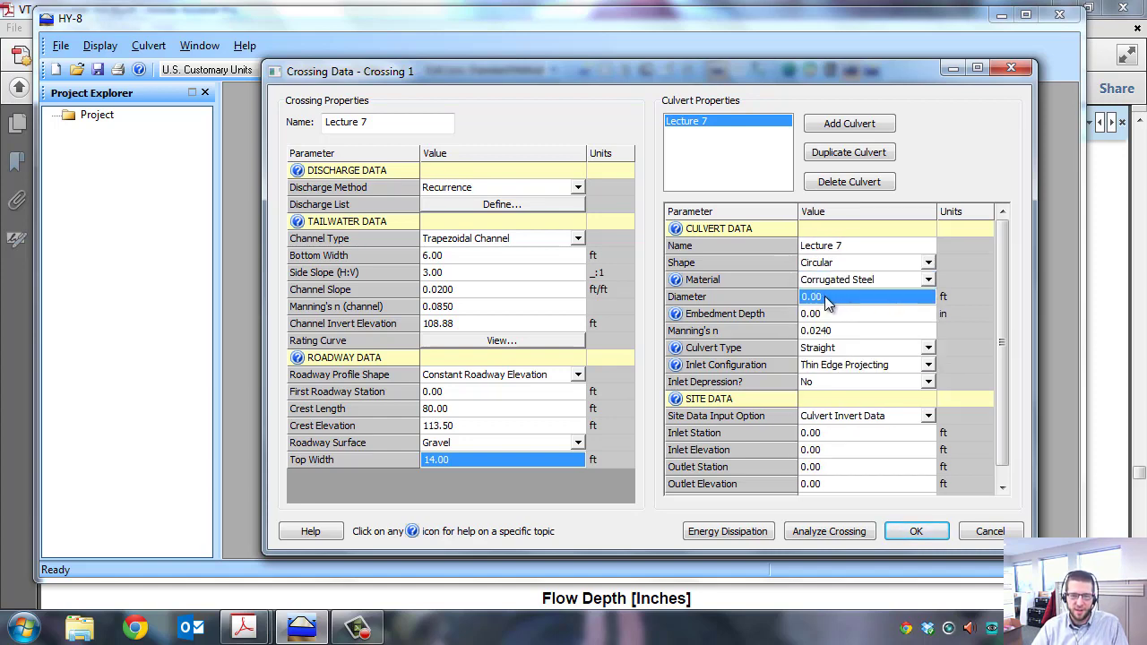
text(1)
click(840, 317)
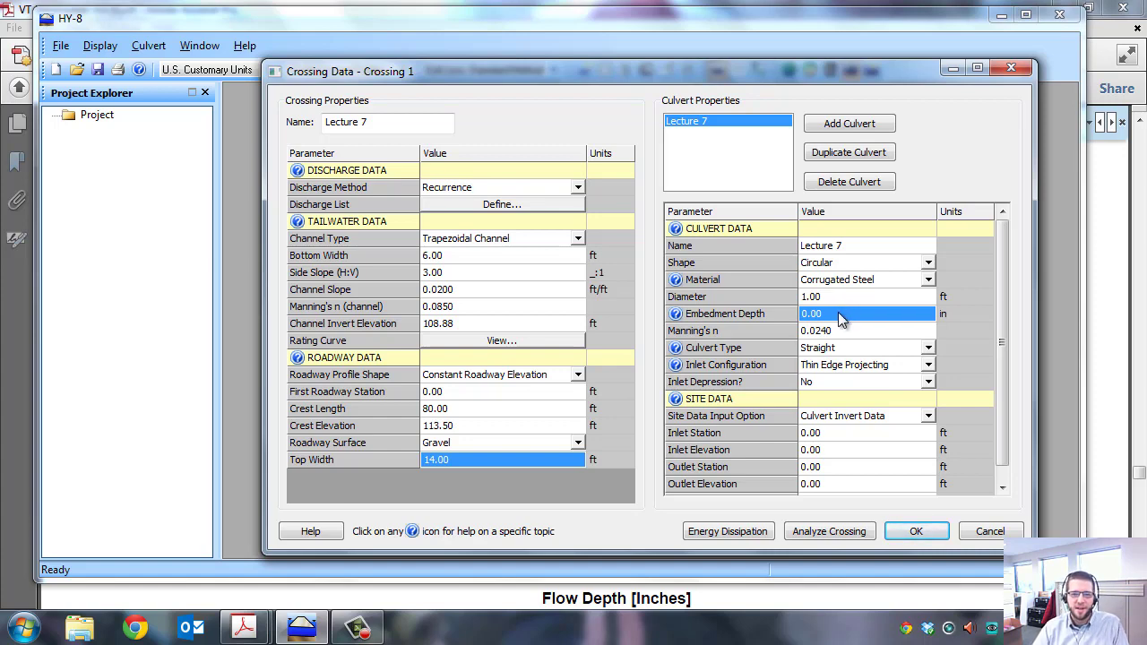
click(848, 331)
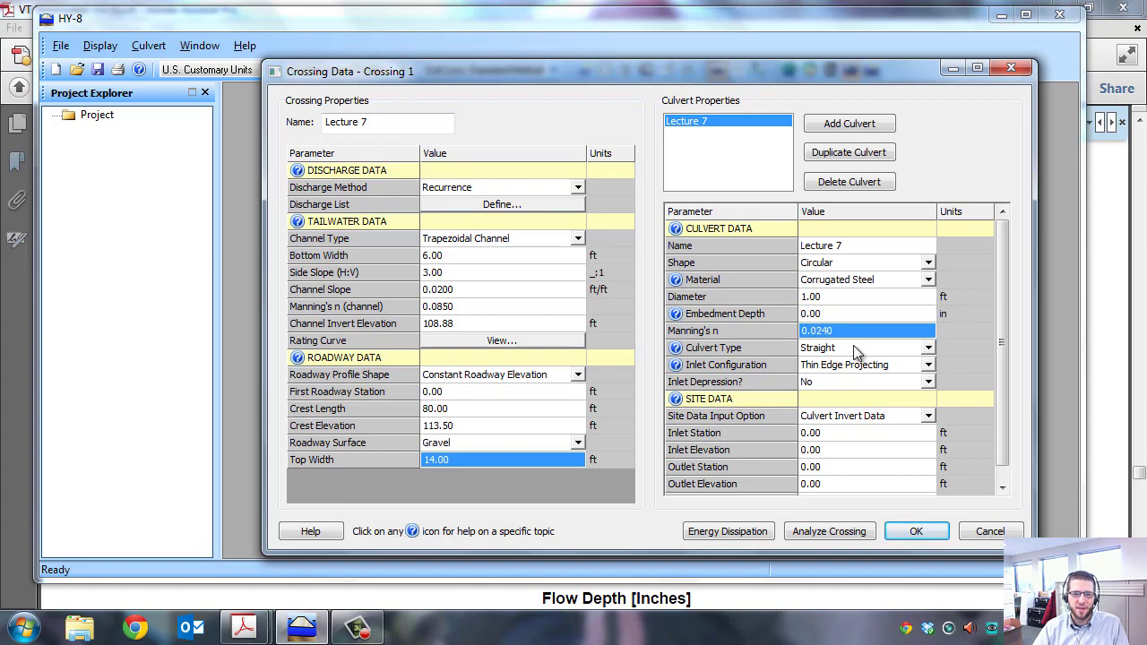
Step: Keep the culvert type Straight and the inlet Thin Edge Projecting
click(858, 352)
click(928, 349)
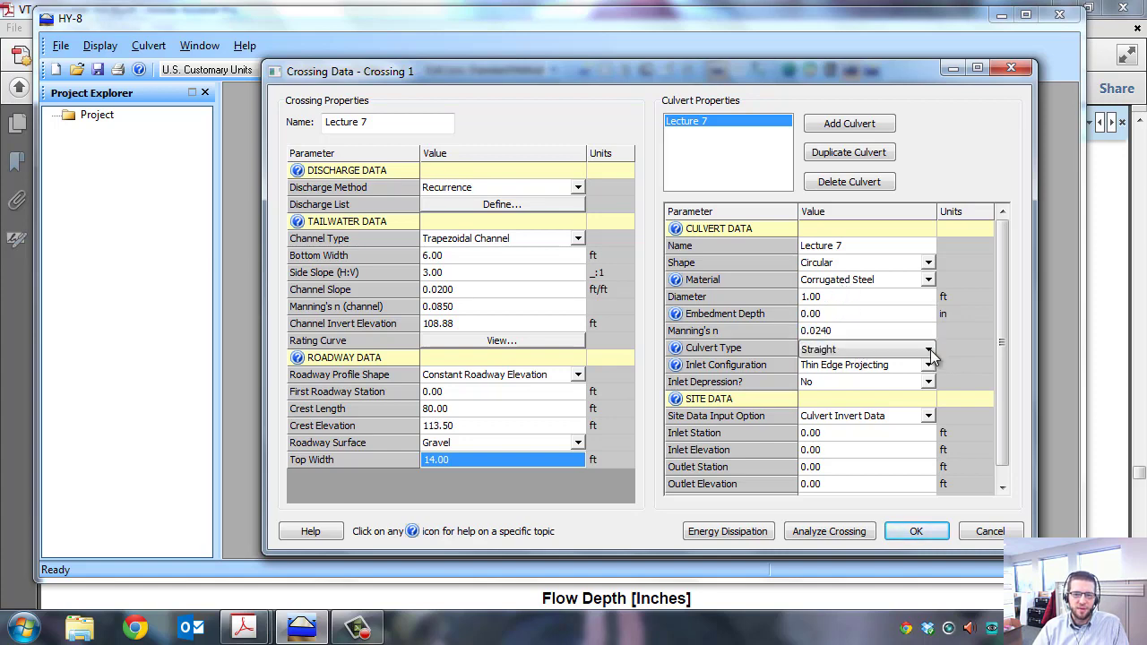
click(930, 350)
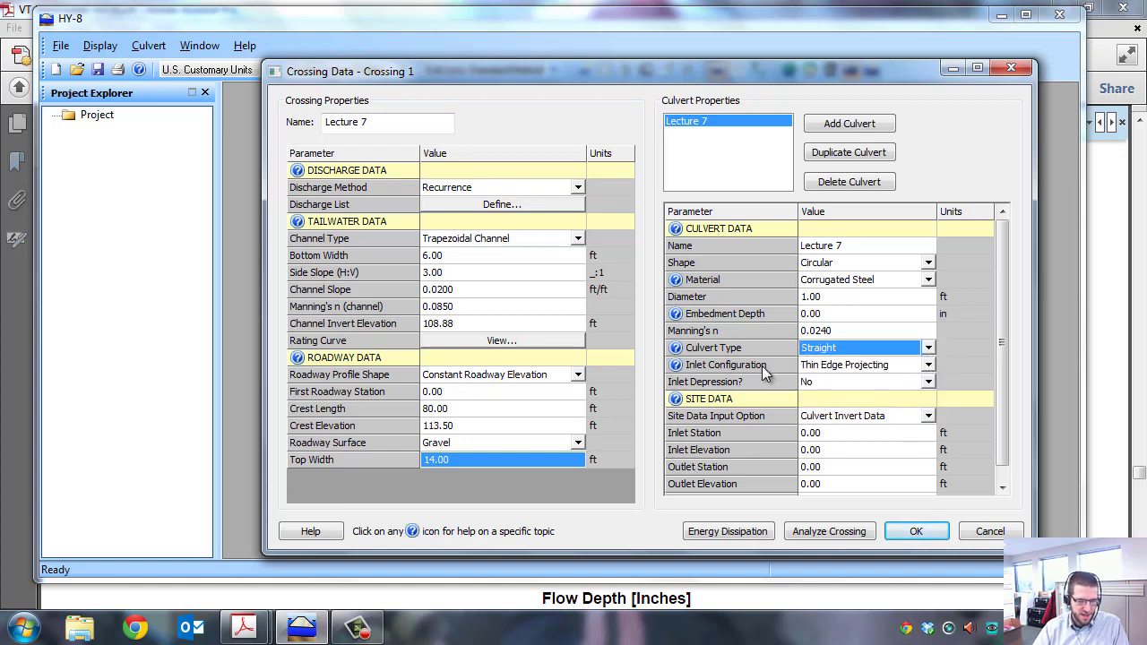
click(928, 364)
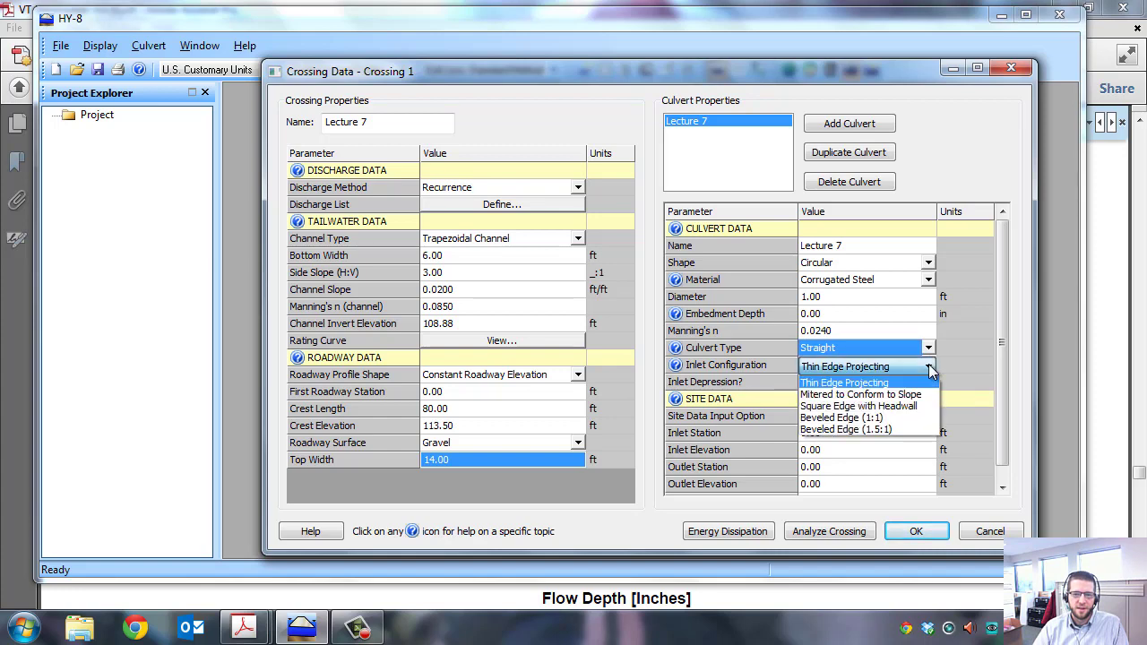
click(928, 365)
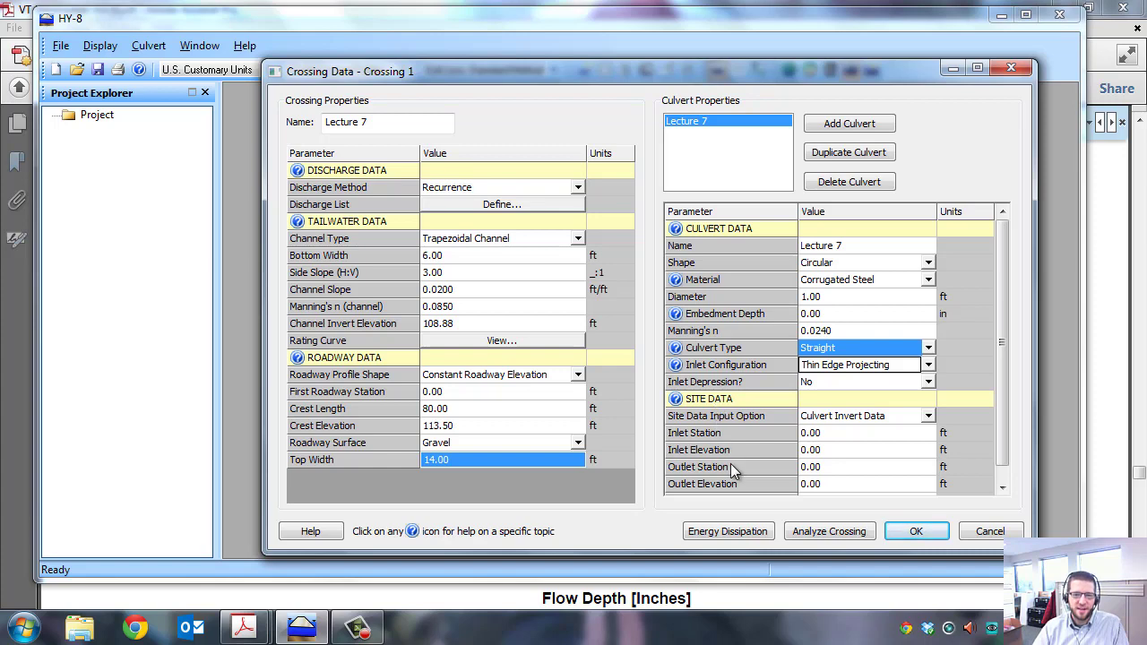
scroll(1004, 402, down, 1)
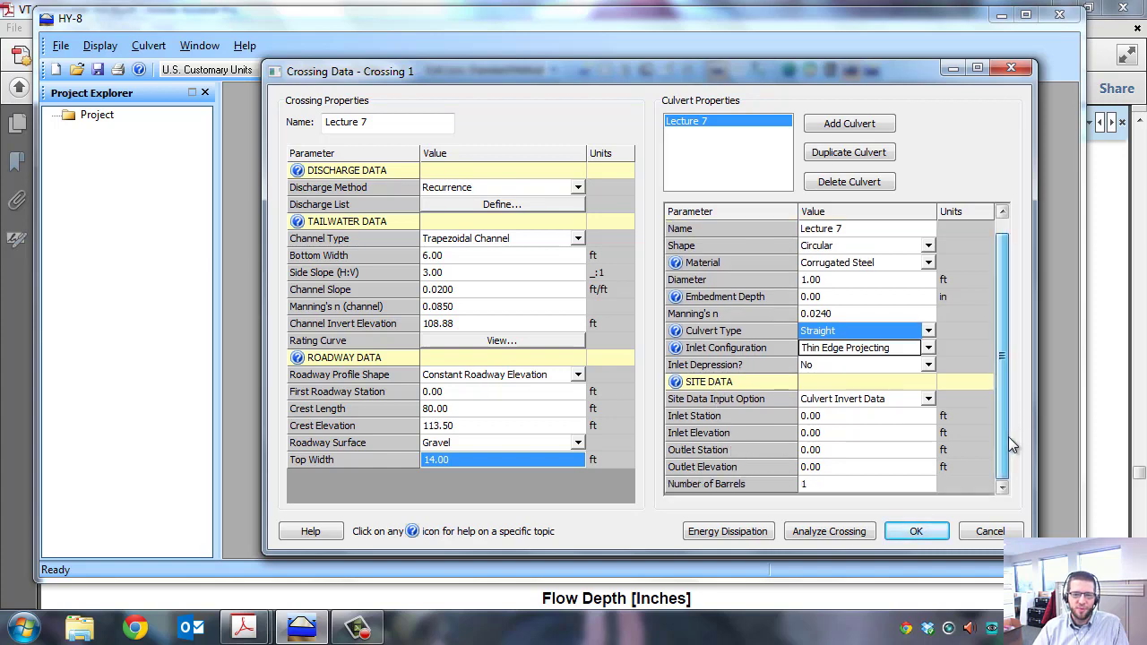
Step: Enter site data: inlet elevation 109.5 ft, outlet station 31 ft, outlet elevation 108.88 ft
click(829, 417)
click(832, 431)
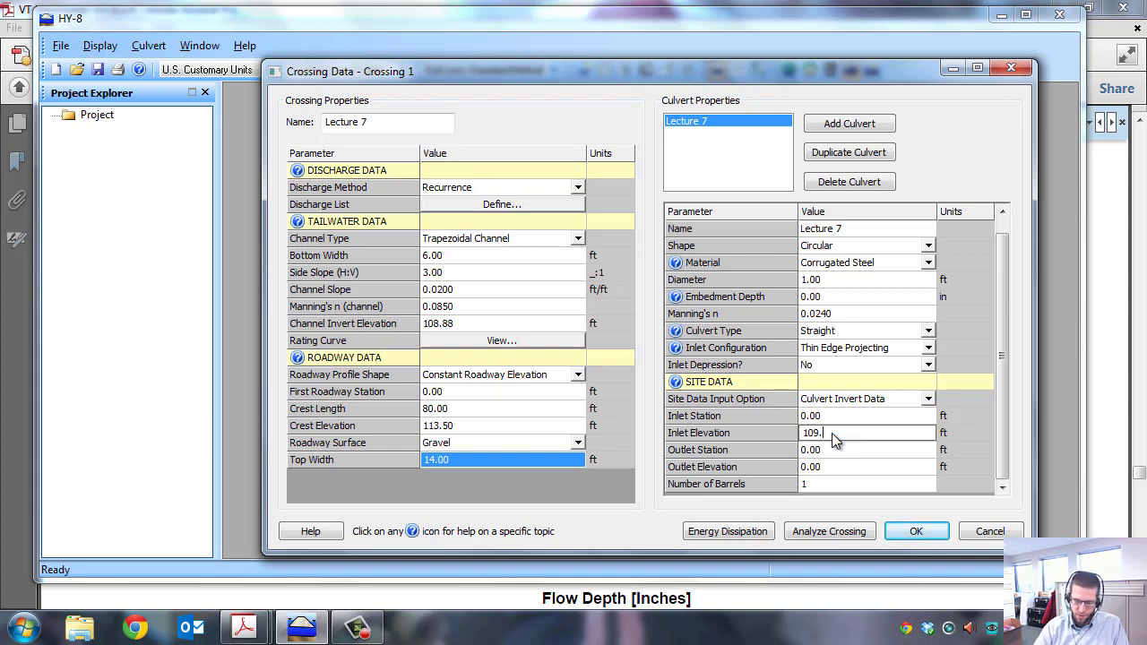
click(836, 450)
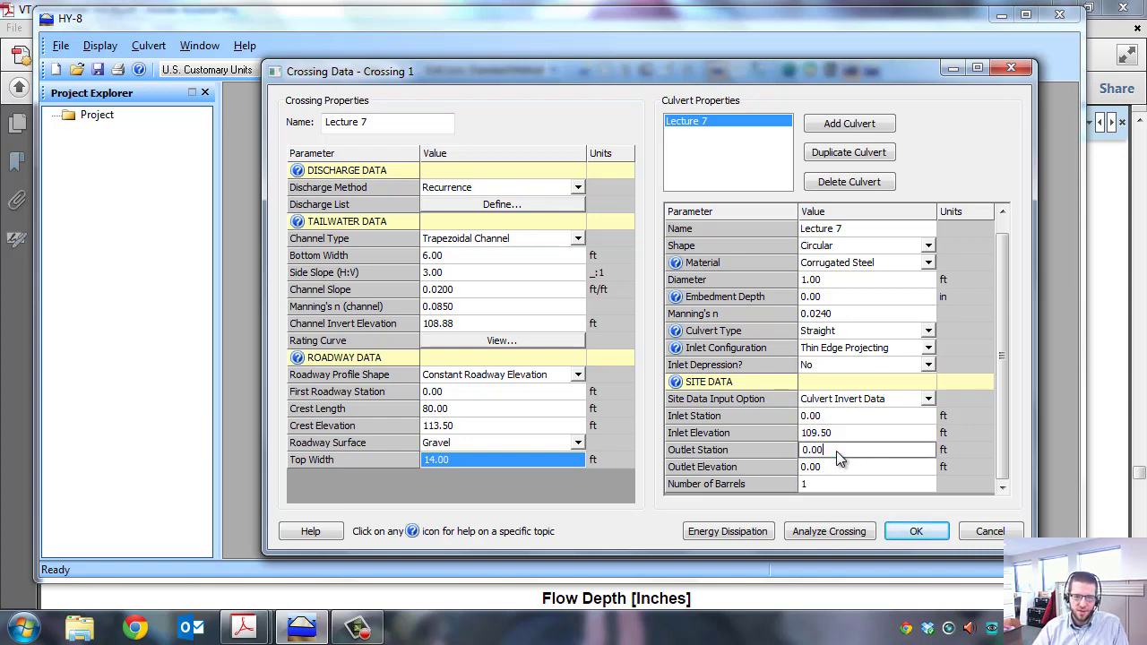
drag(800, 458, 790, 456)
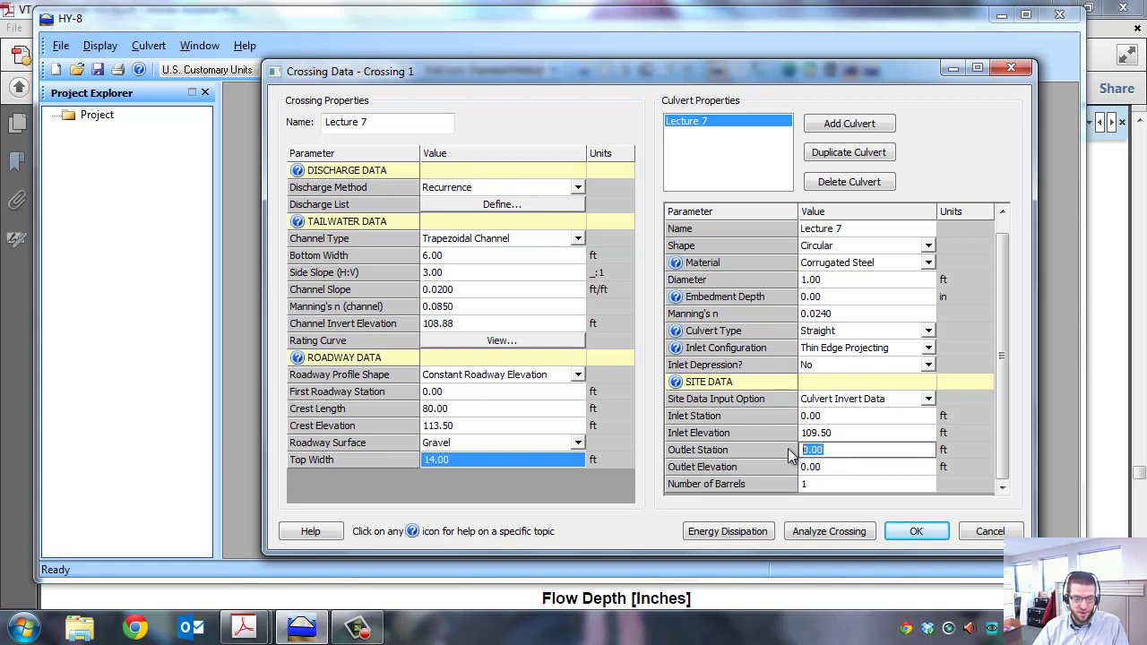
text(31)
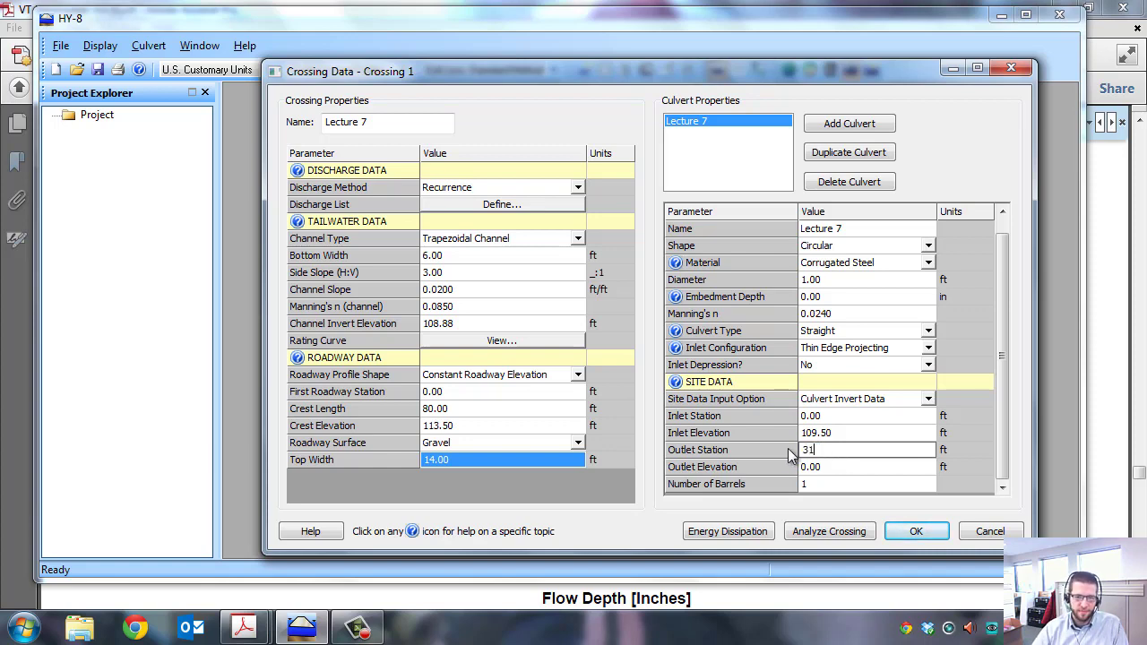
click(834, 466)
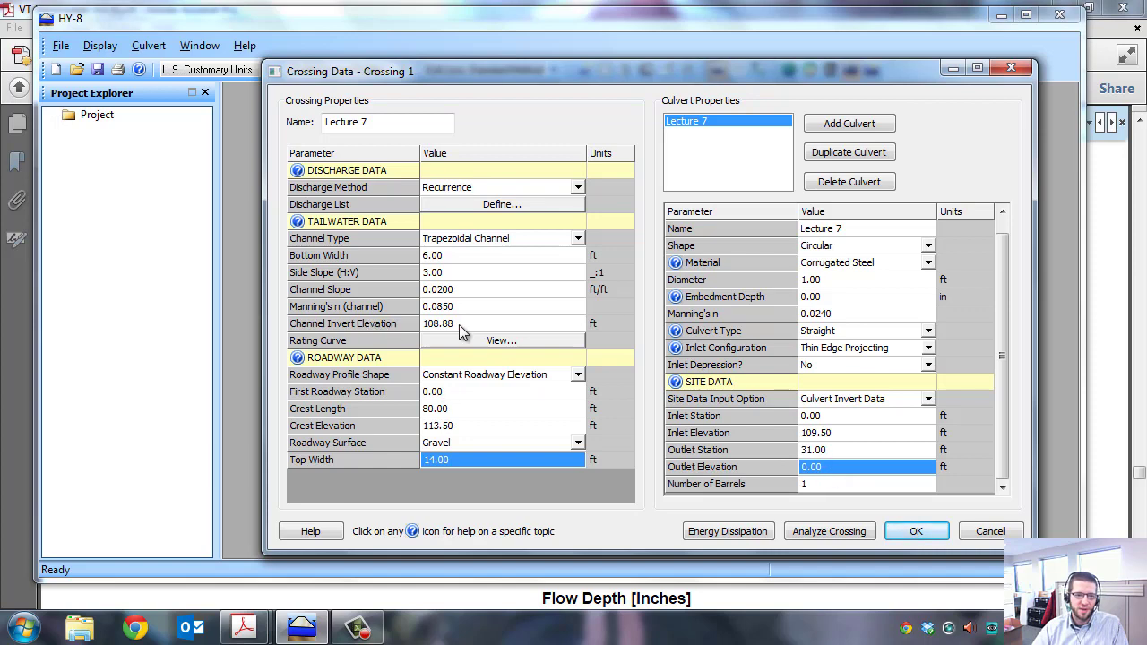
click(830, 465)
double_click(831, 469)
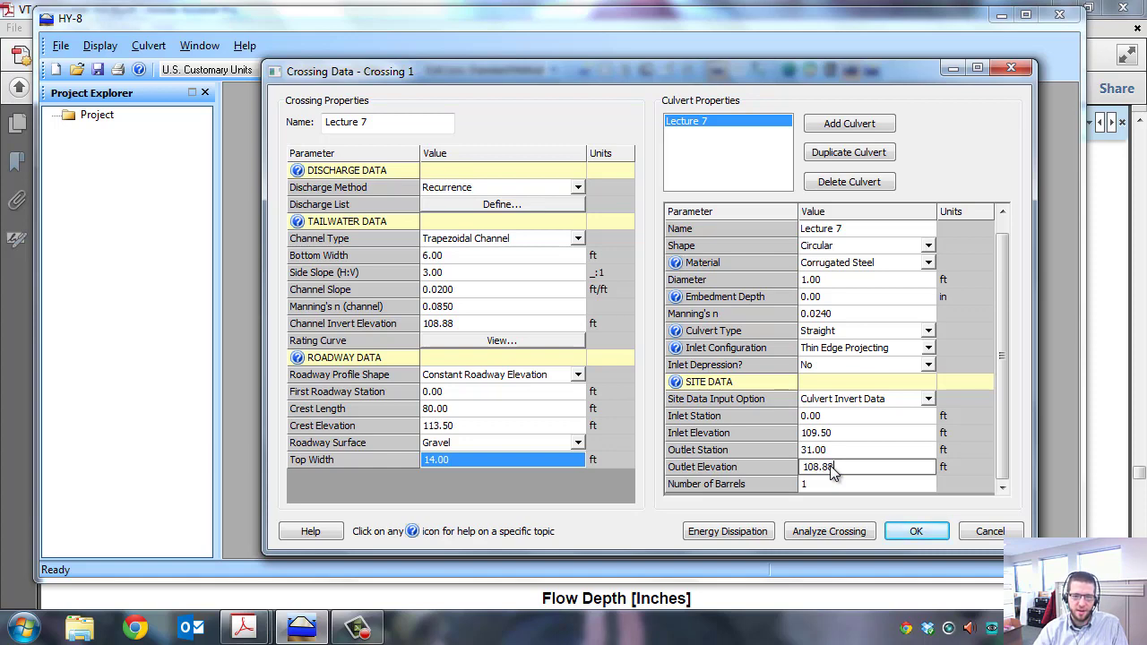
text(108.88)
click(820, 484)
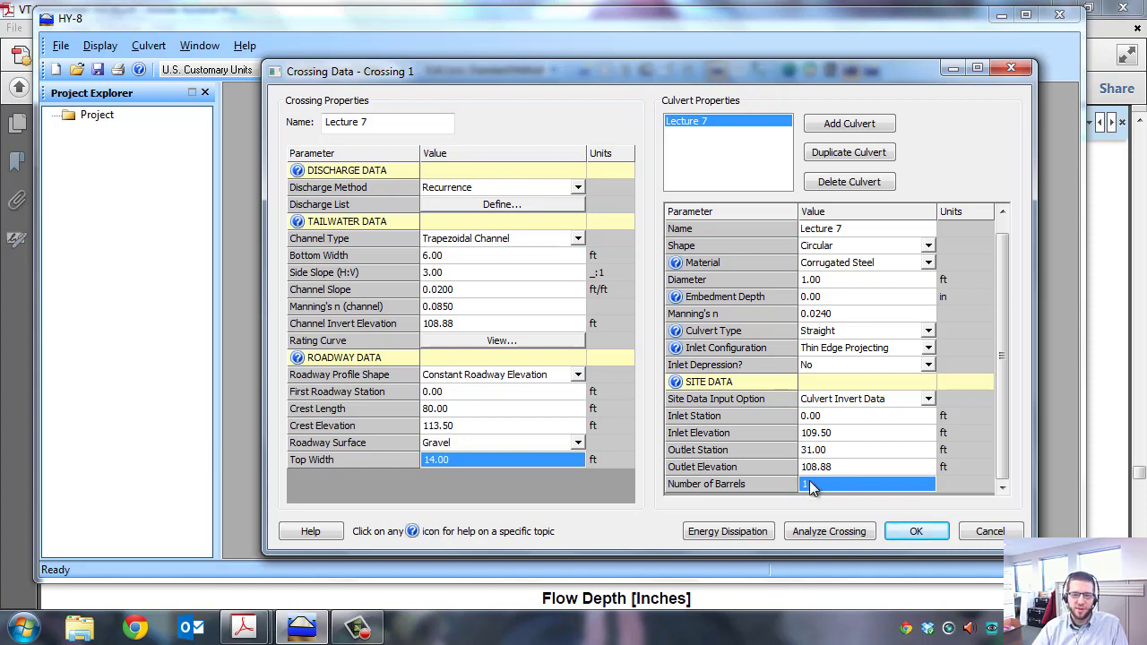
drag(1003, 358, 1007, 305)
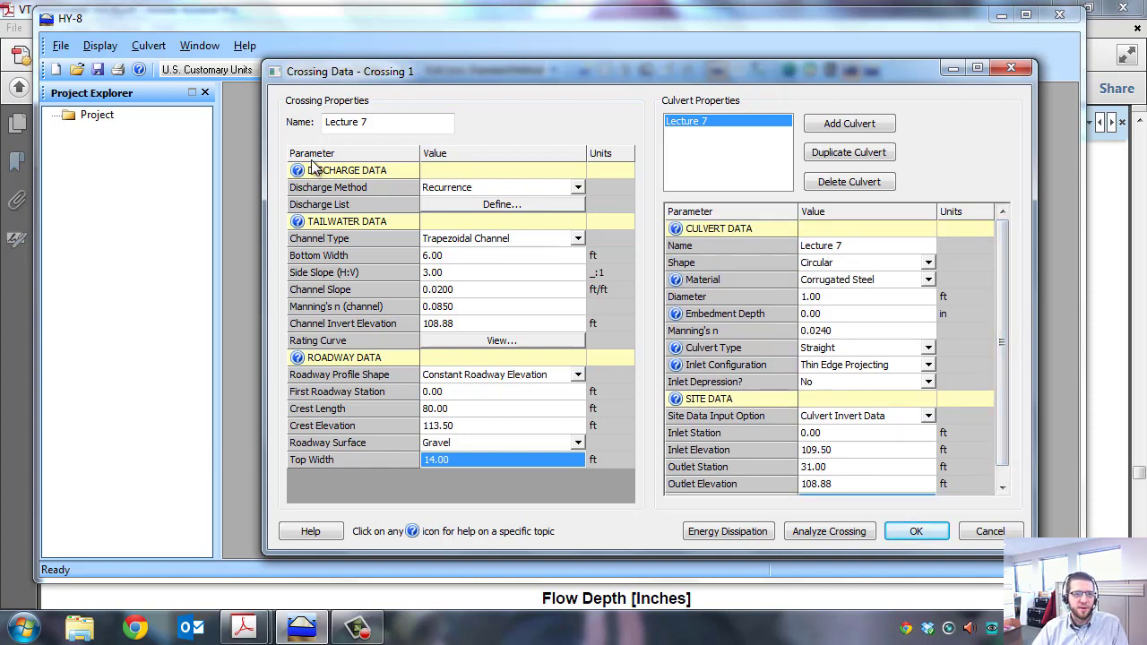
click(835, 534)
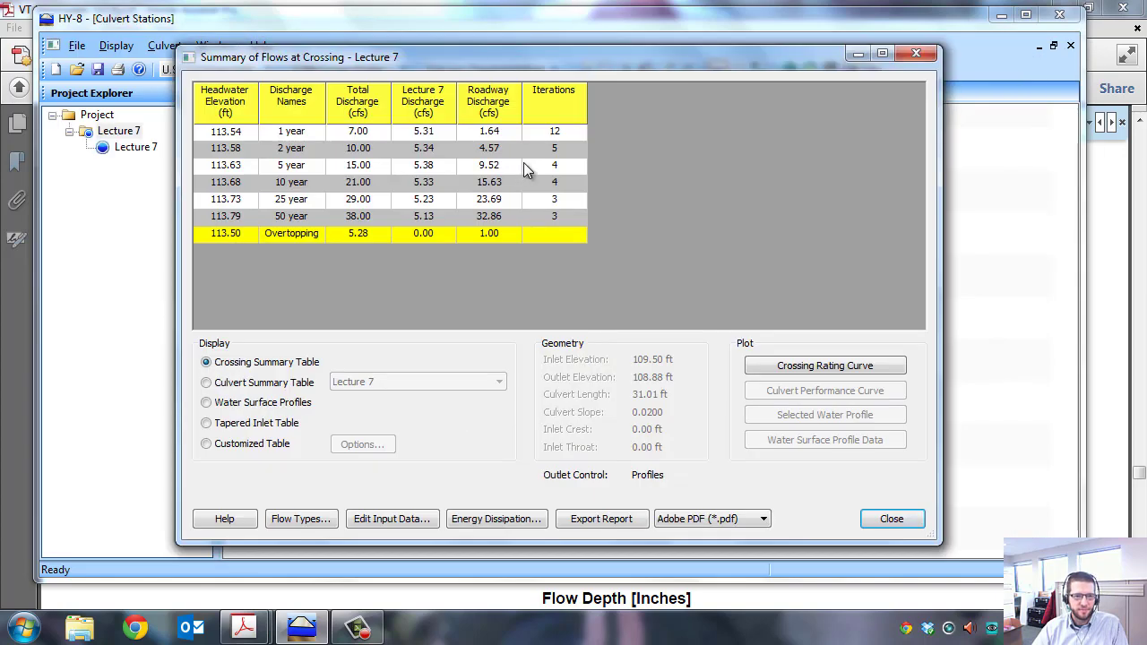
drag(547, 56, 627, 58)
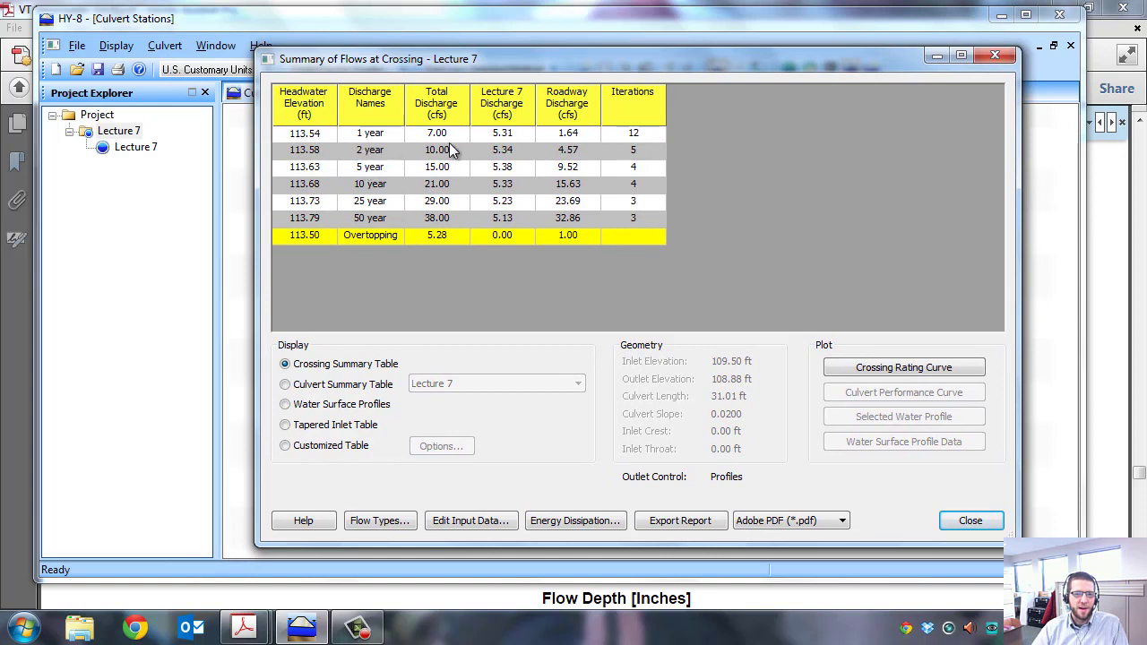
click(368, 139)
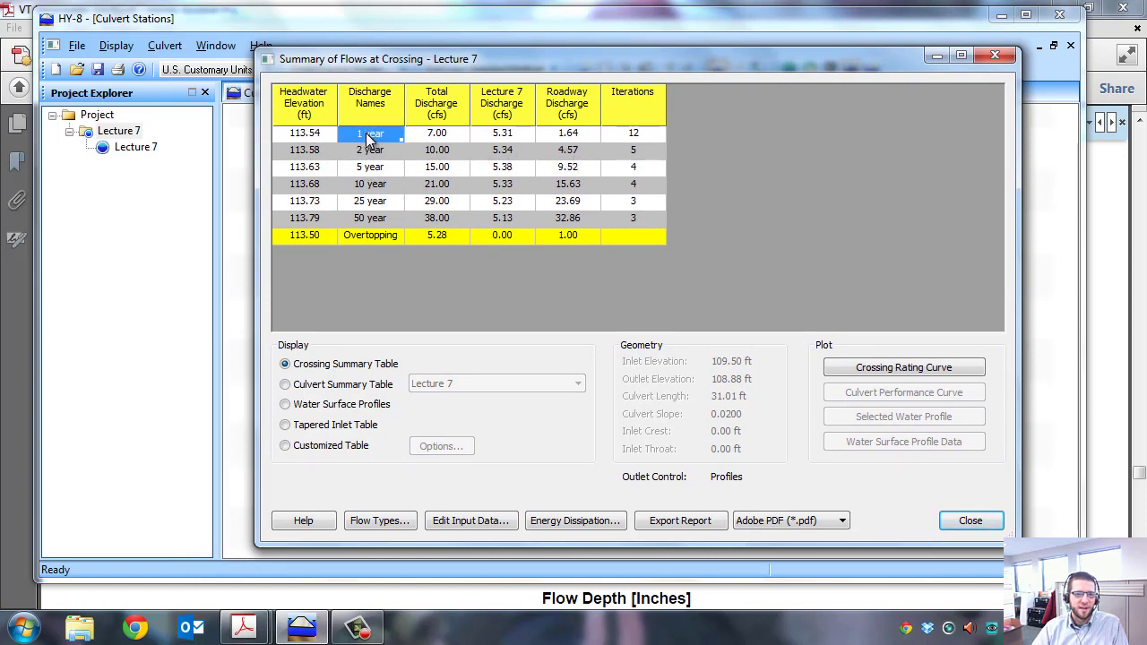
click(438, 138)
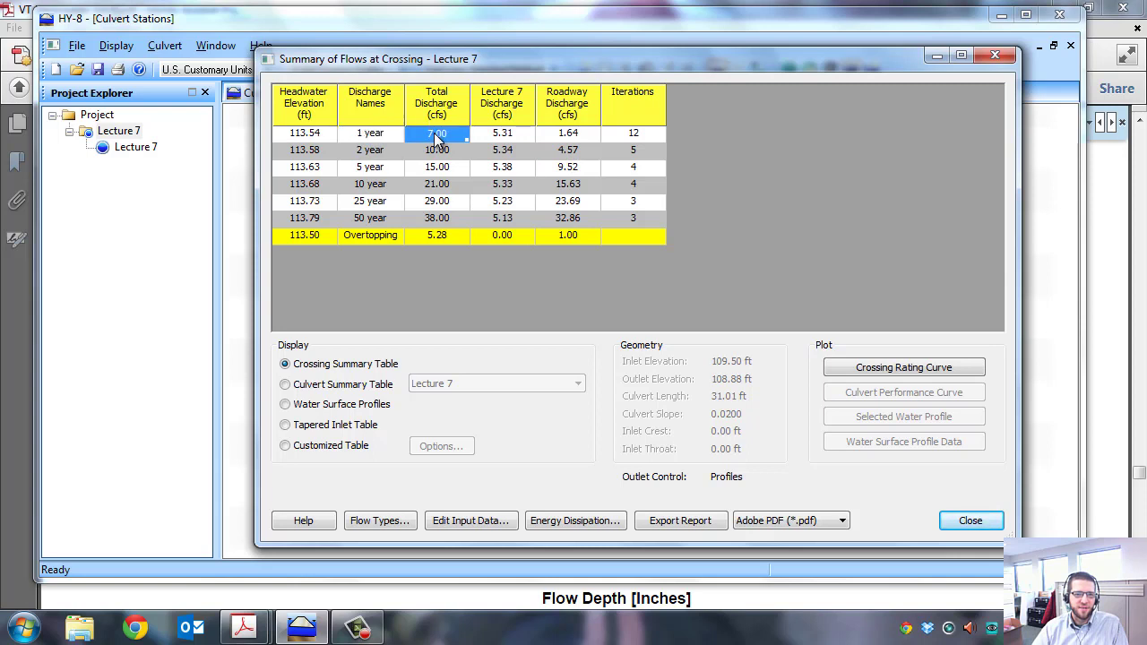
click(506, 138)
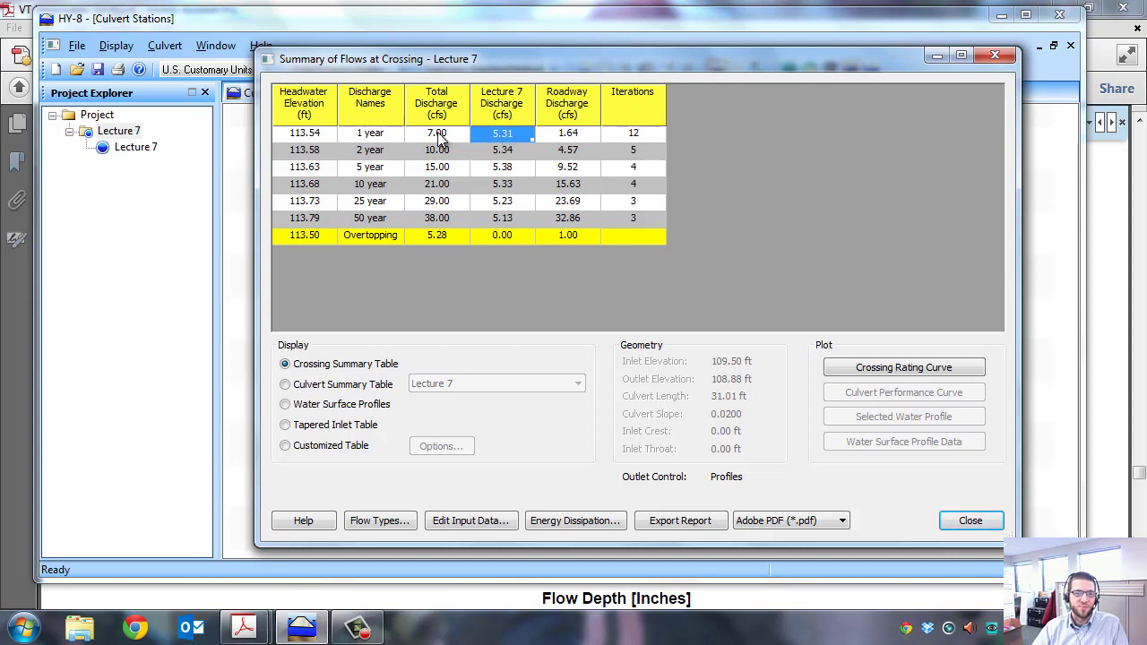
click(578, 137)
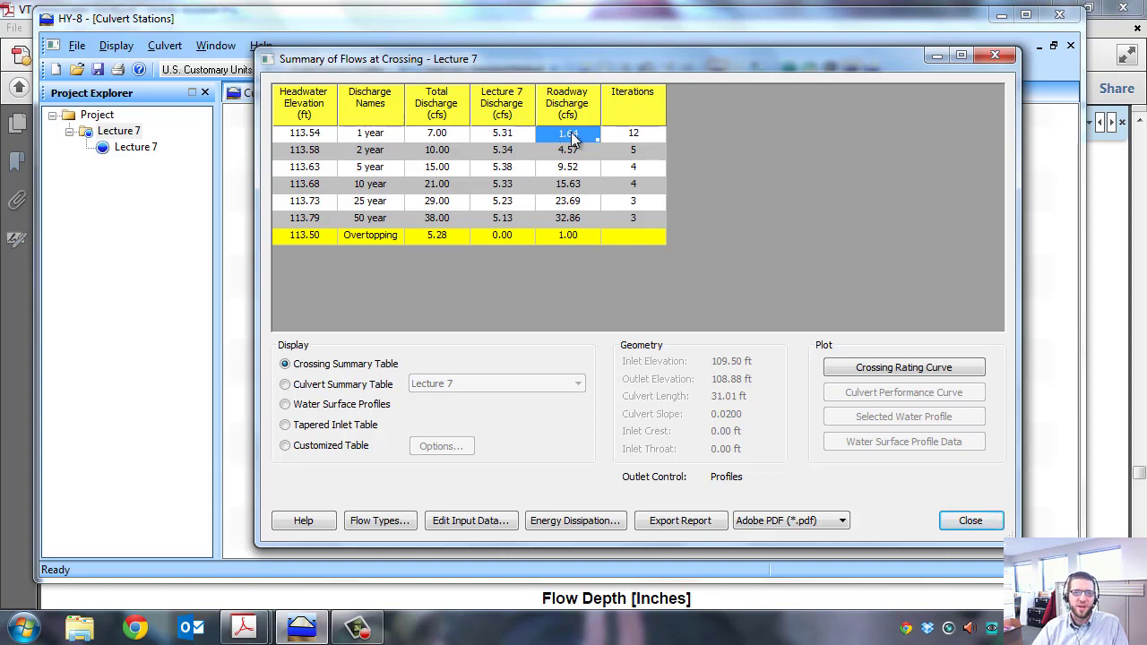
click(439, 150)
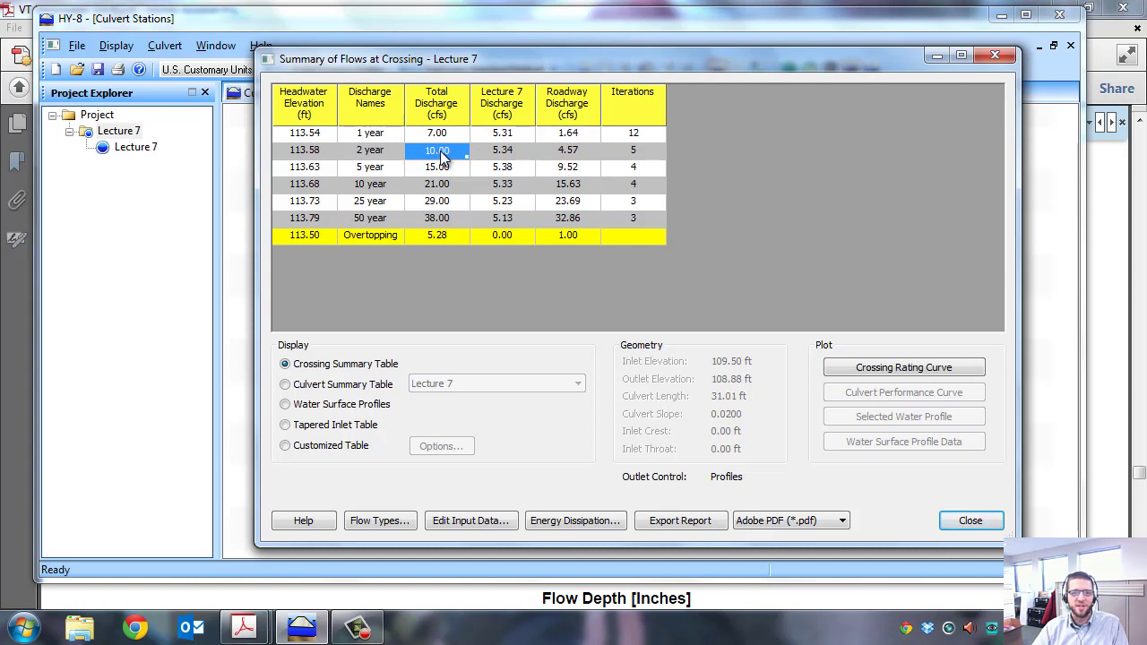
click(560, 154)
click(441, 154)
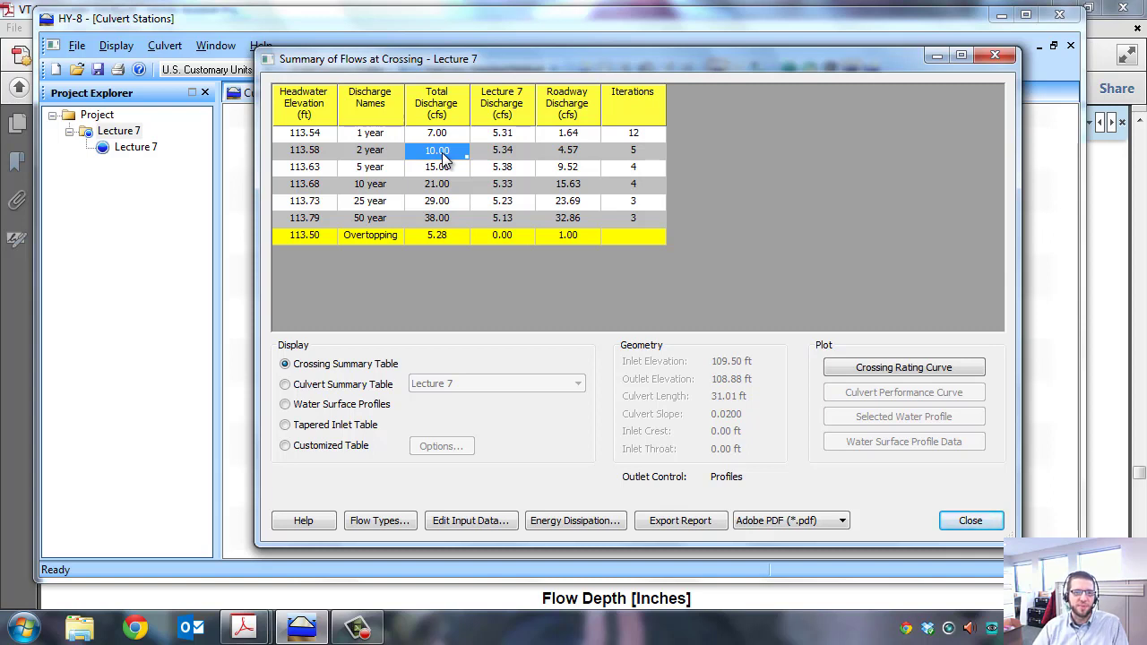
click(570, 137)
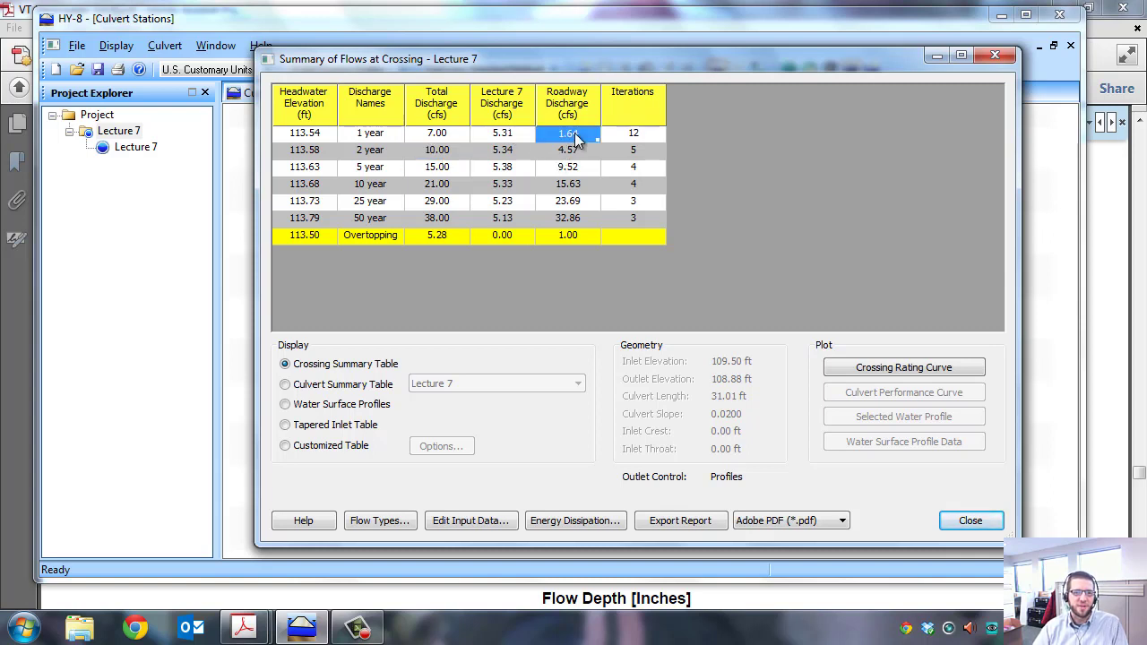
click(505, 136)
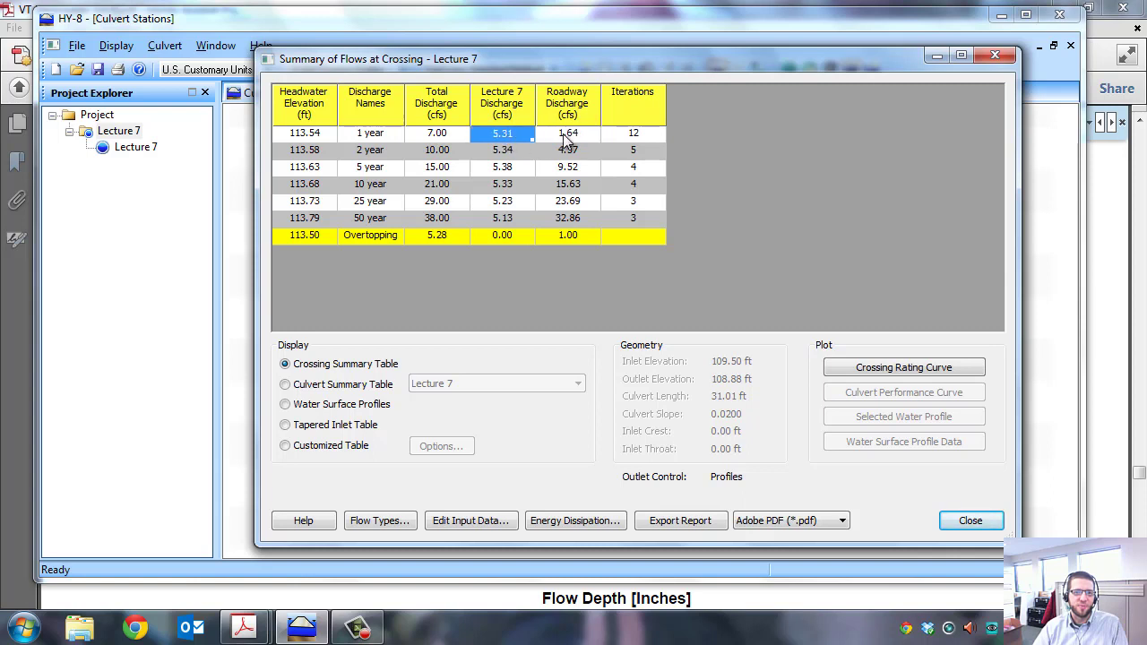
click(565, 139)
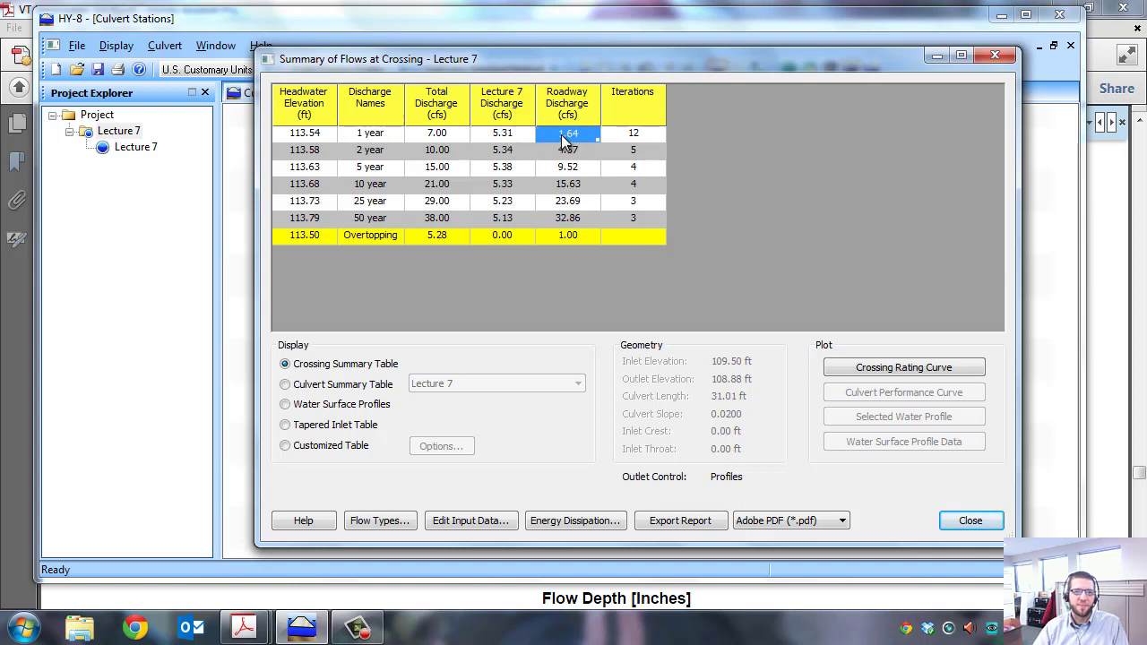
click(578, 154)
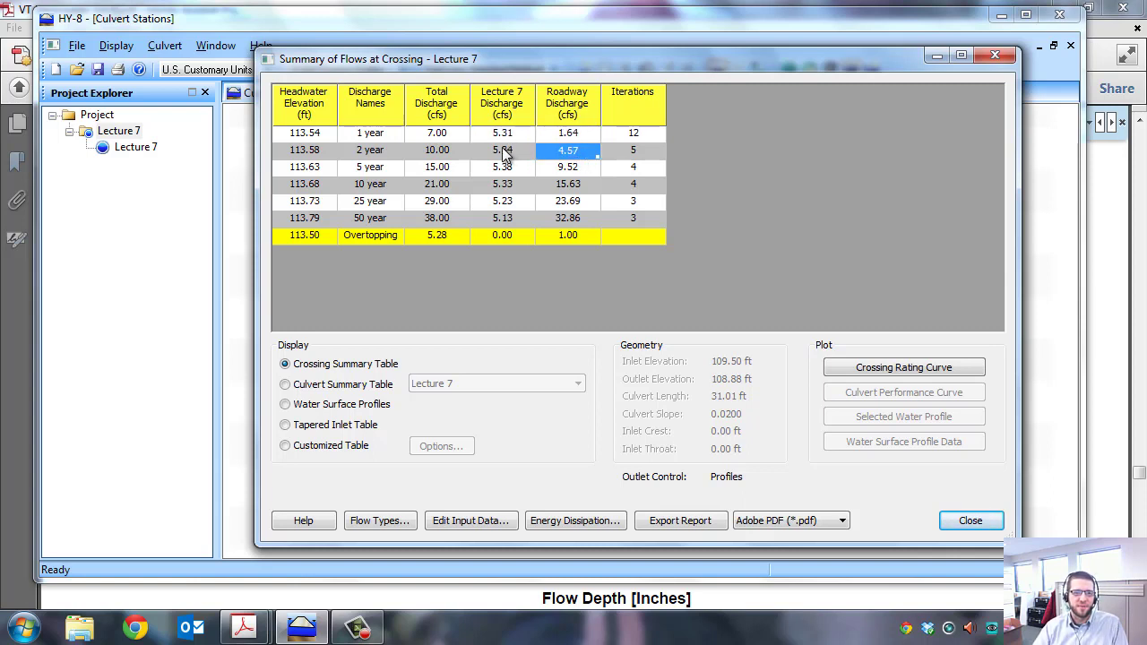
click(504, 154)
click(575, 158)
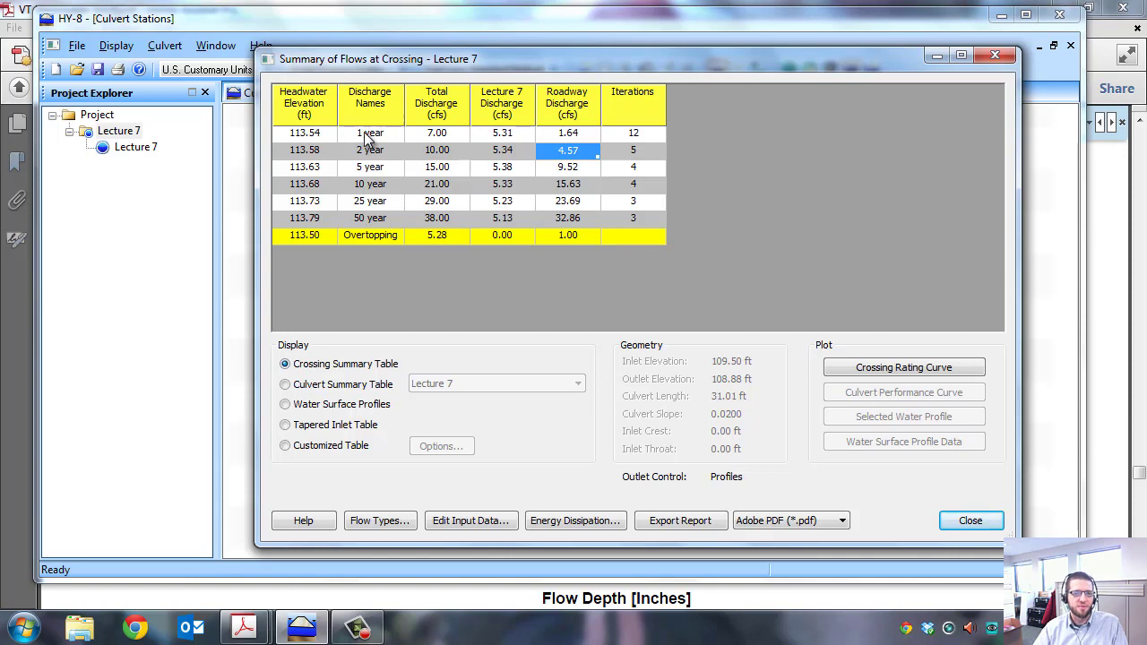
Step: Show the culvert summary table for the Lecture 7 culvert
click(286, 385)
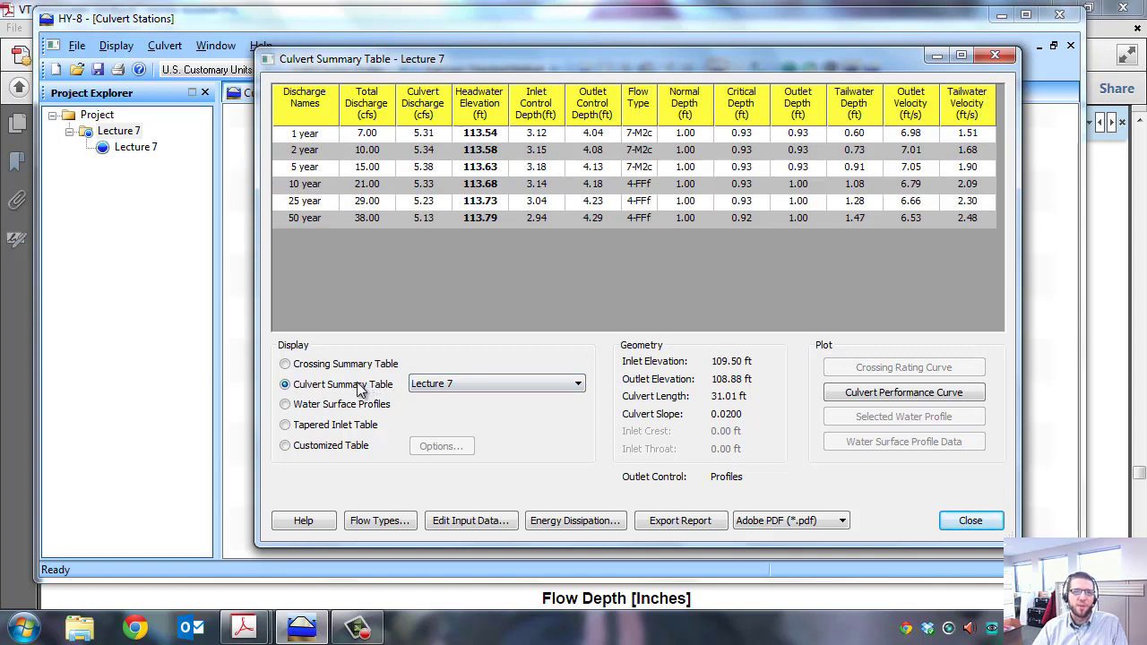
click(472, 384)
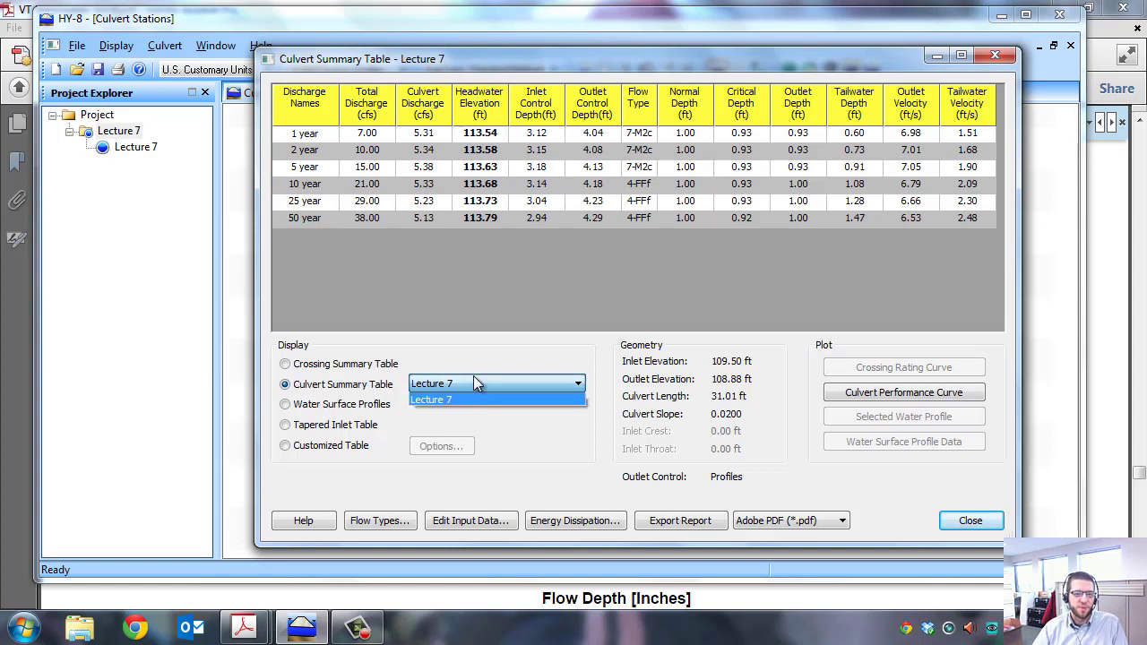
click(472, 381)
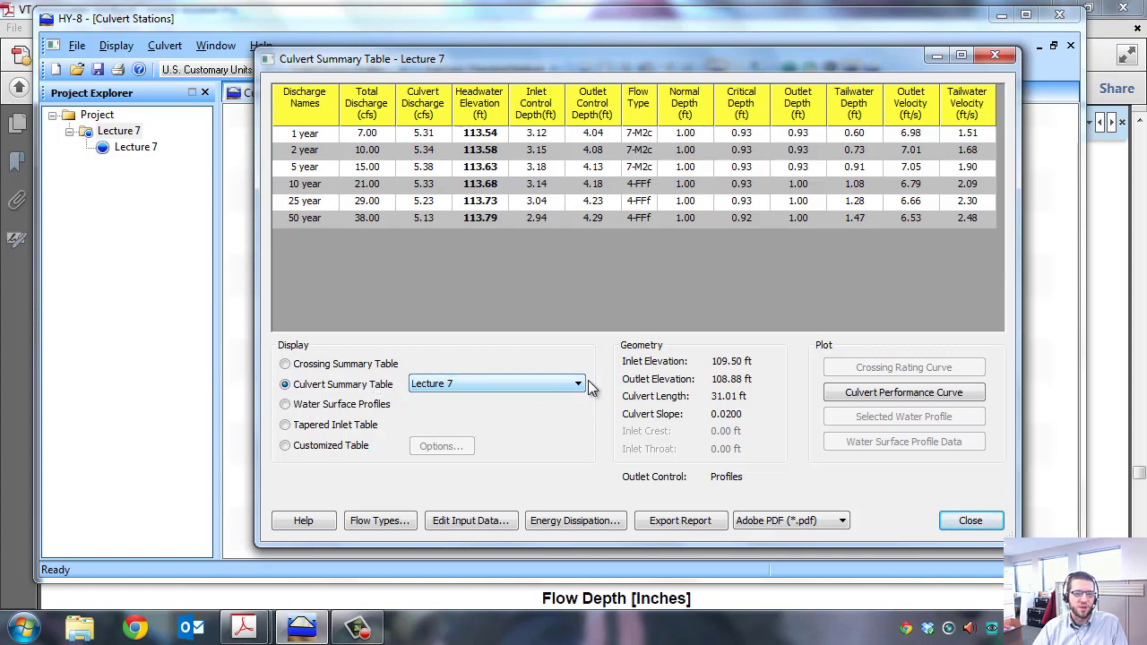
Step: Switch to the water surface profiles table and pick a discharge row
click(286, 406)
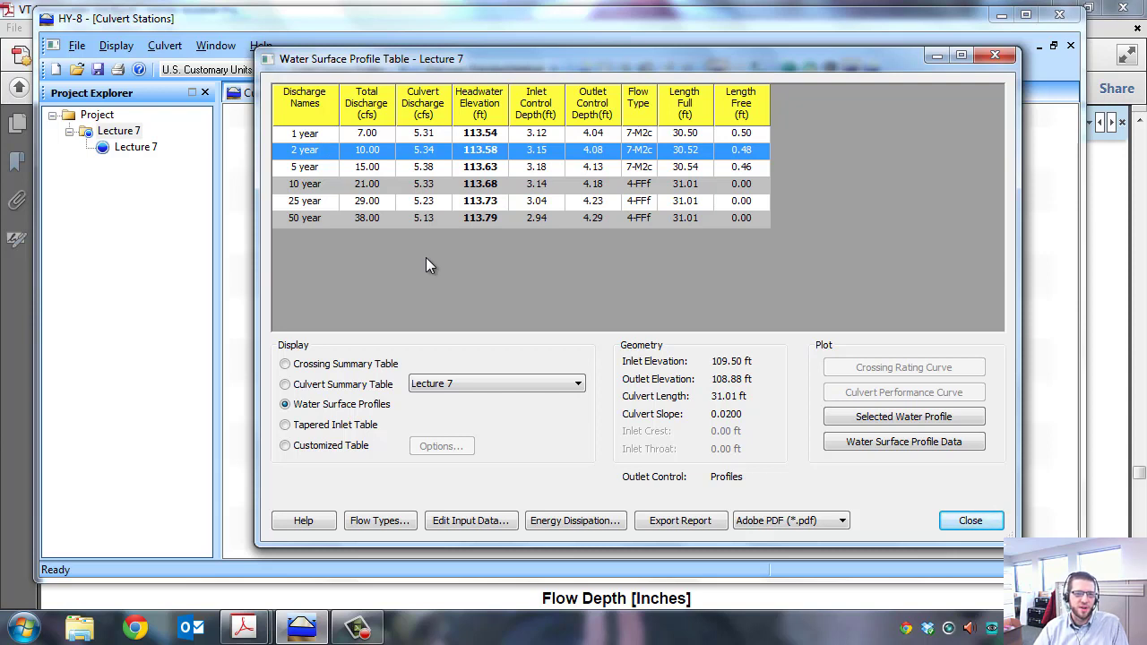
click(315, 171)
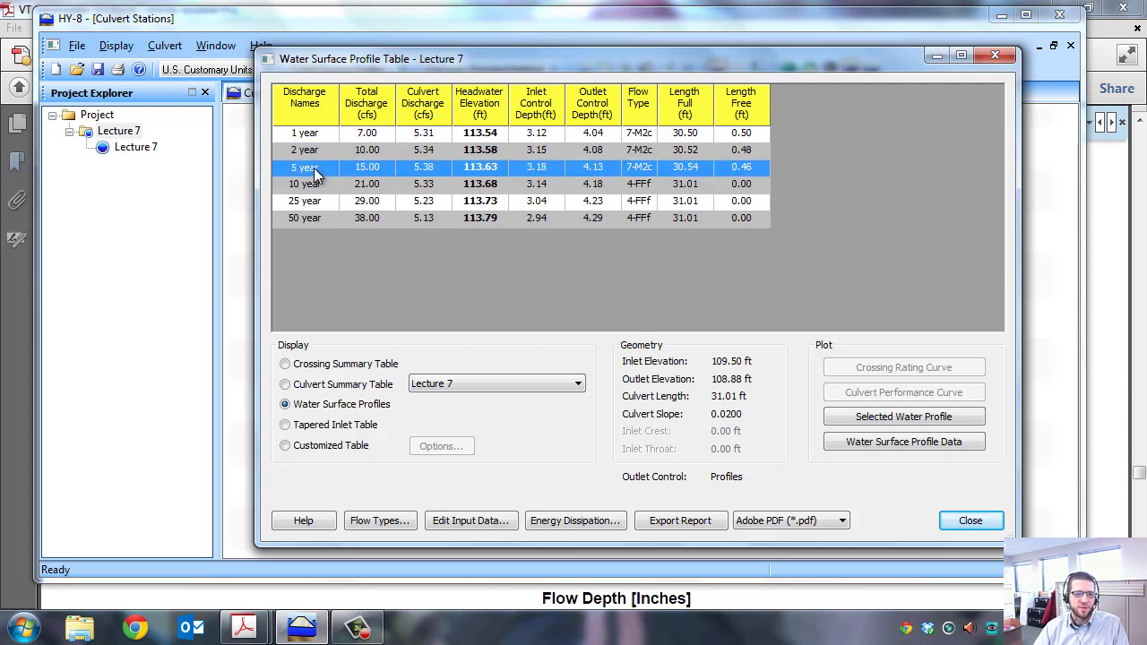
click(315, 155)
click(311, 135)
click(313, 154)
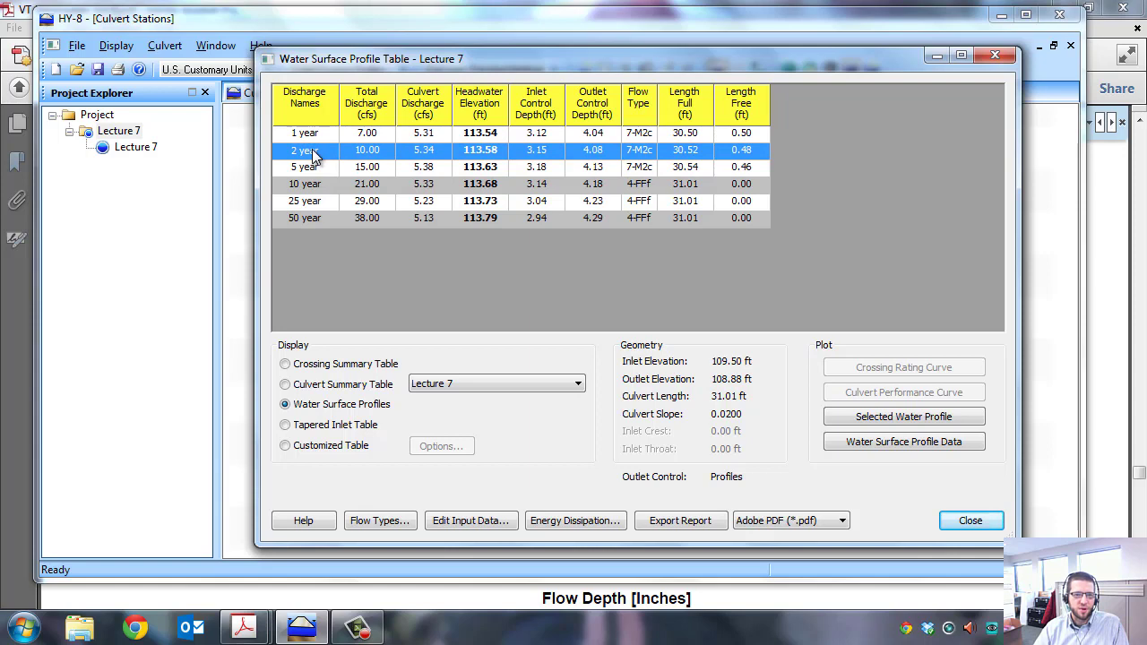
Step: Plot the selected 5.3 cfs water surface profile and enlarge the plot window
click(878, 419)
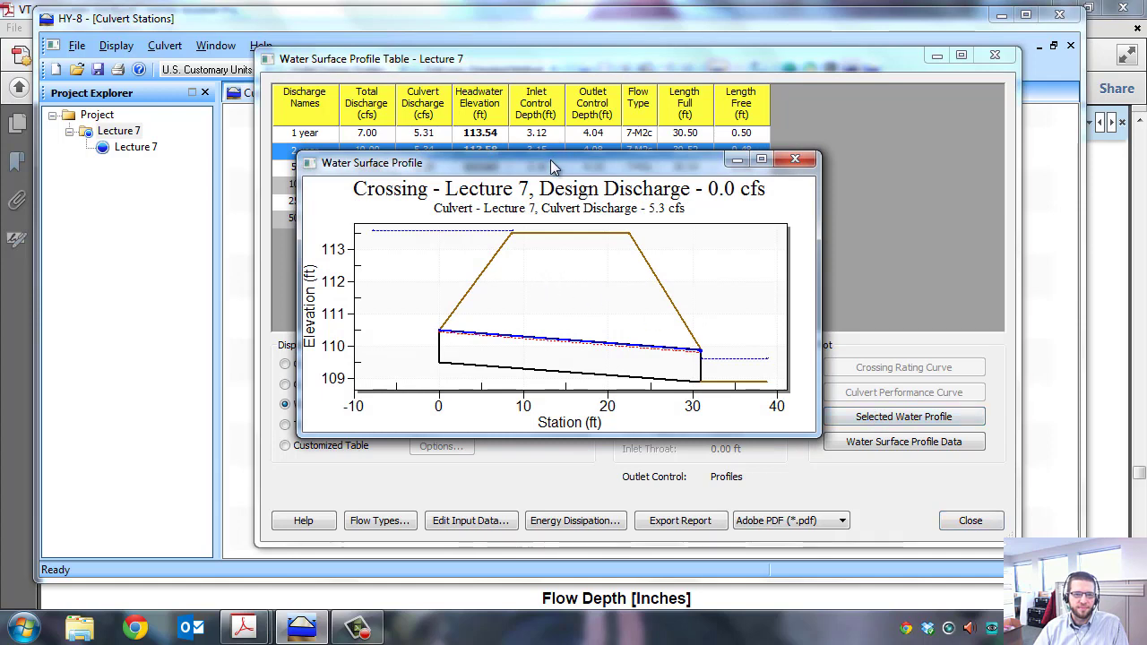
drag(553, 168, 507, 52)
drag(770, 326, 1025, 550)
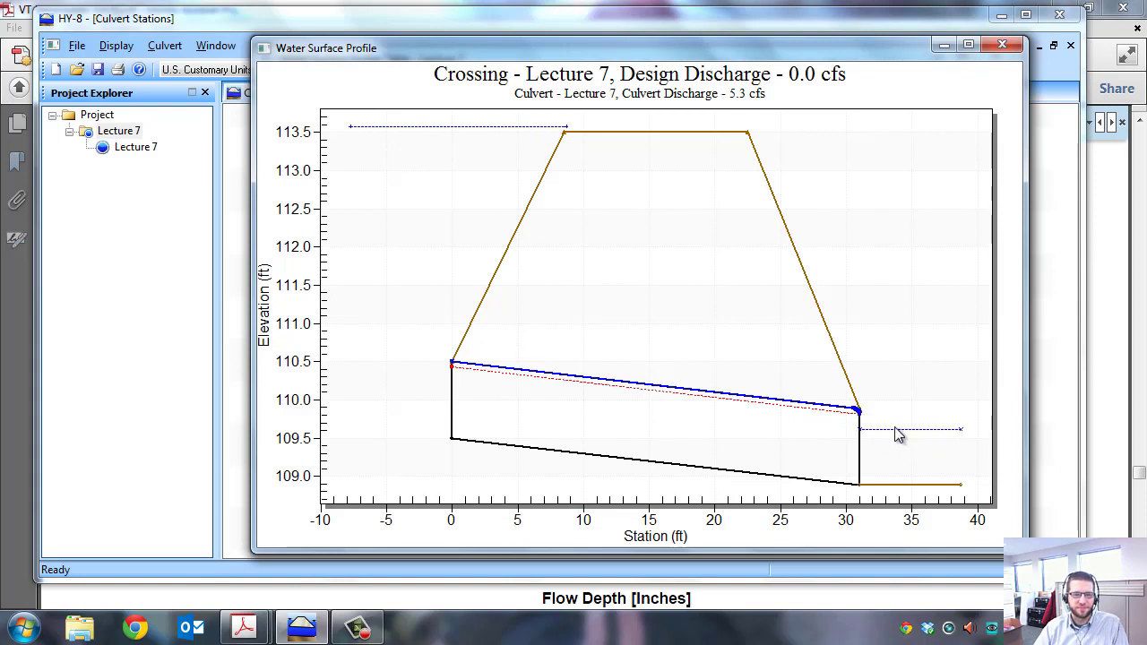
drag(669, 52, 632, 41)
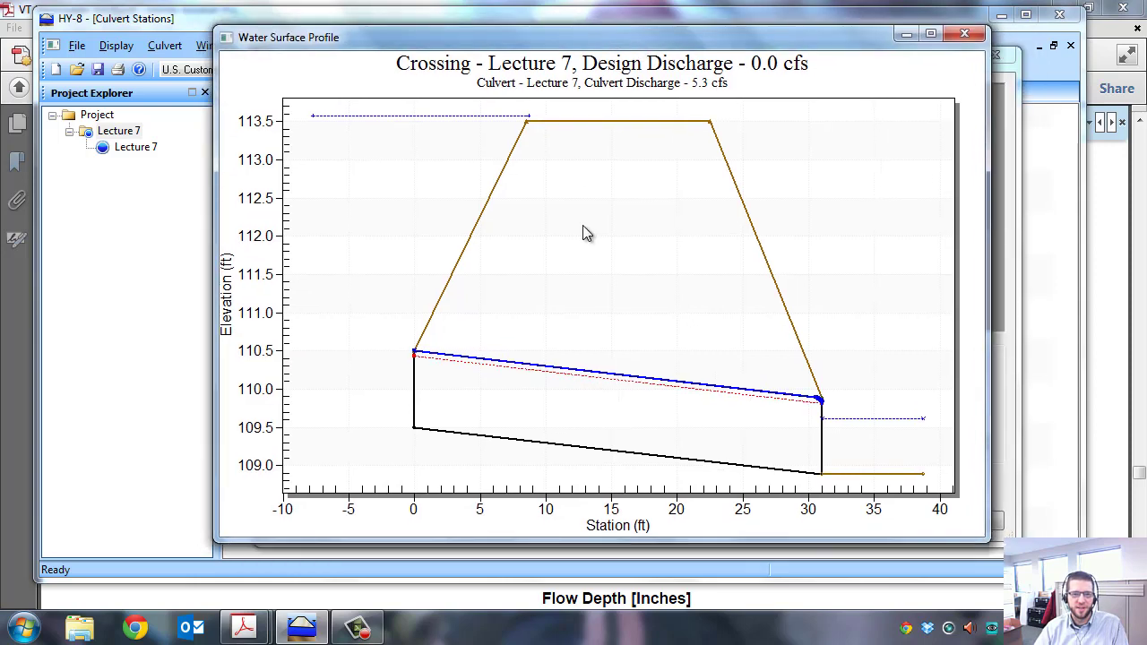
Step: Close the plot and results, then station the Lecture 7 culvert at 46.4 ft per the handout
click(965, 34)
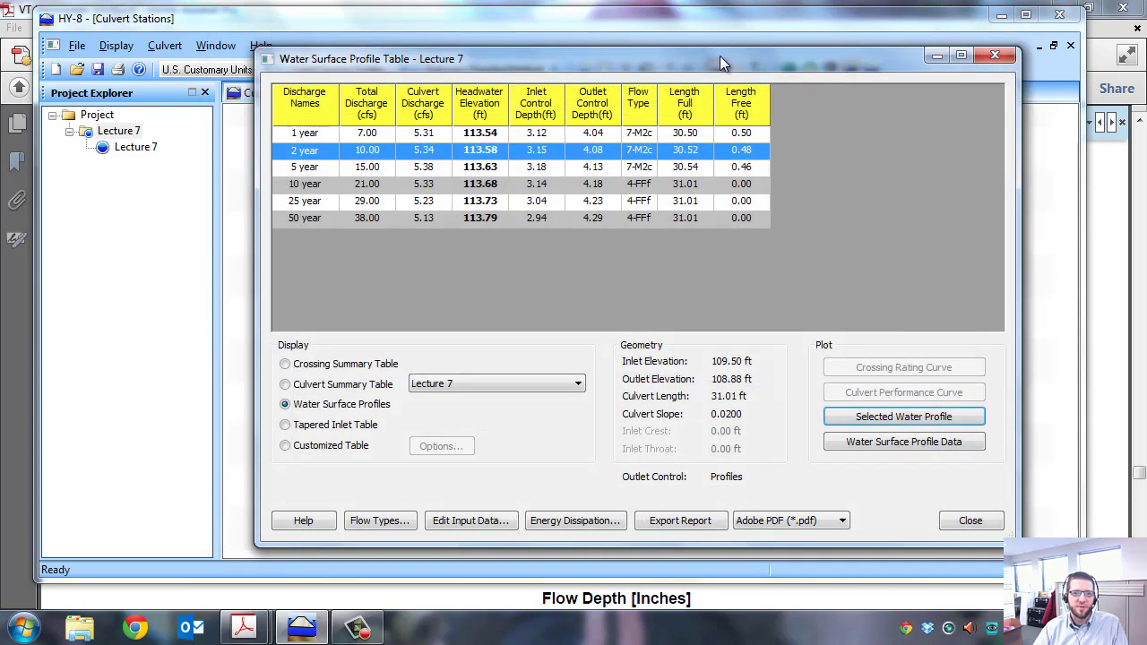
click(955, 521)
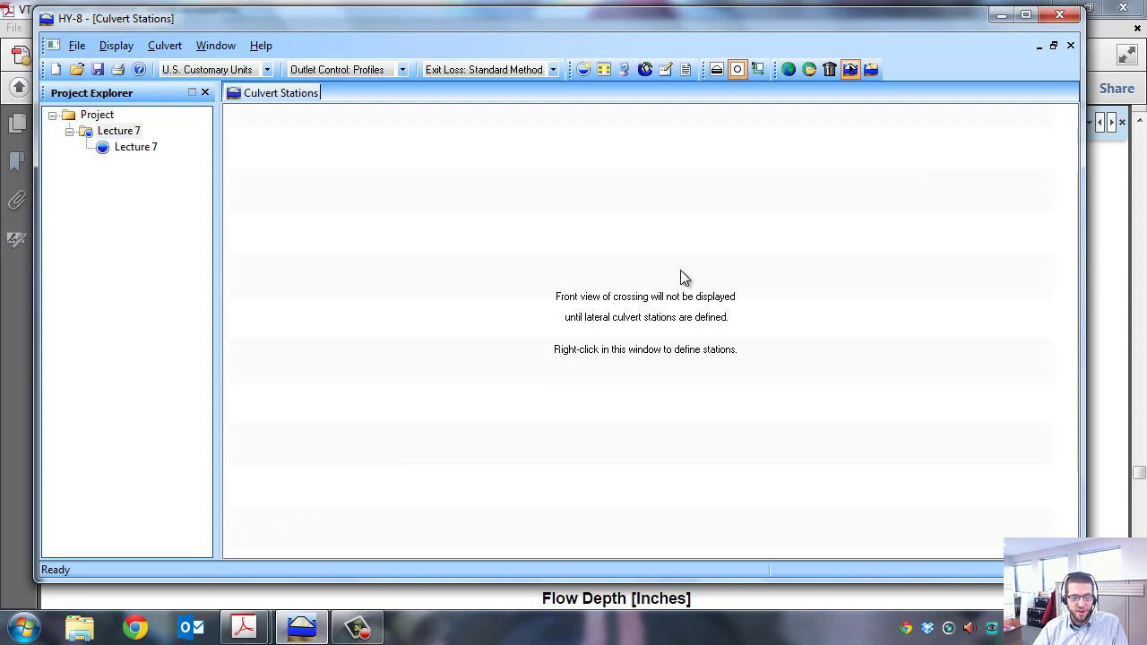
right_click(598, 273)
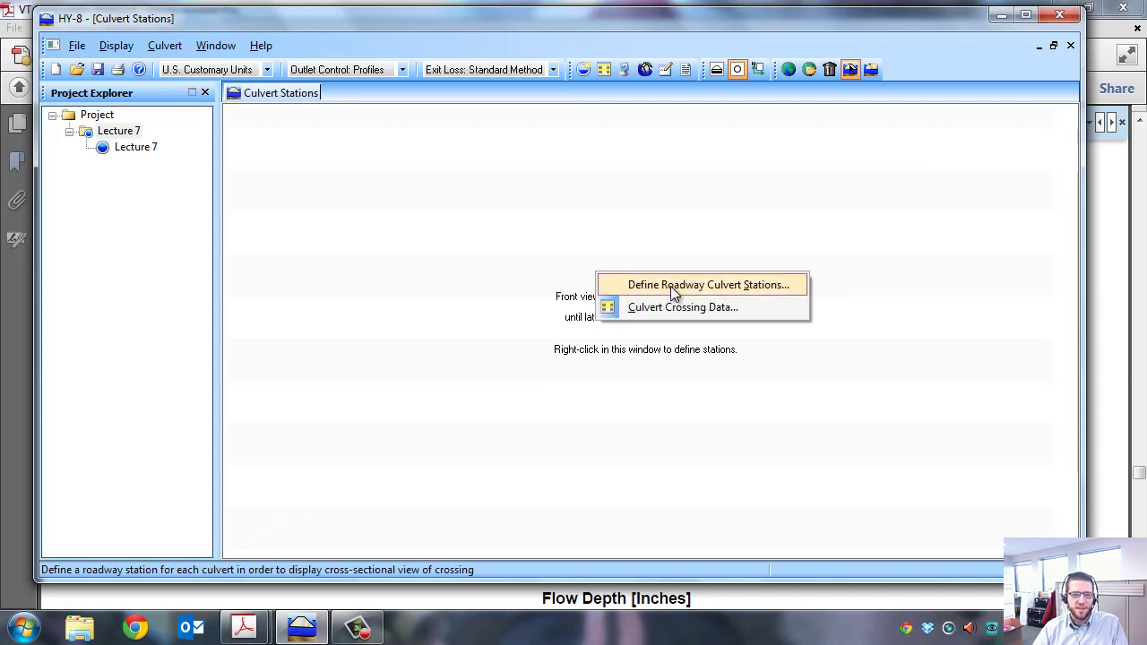
click(670, 285)
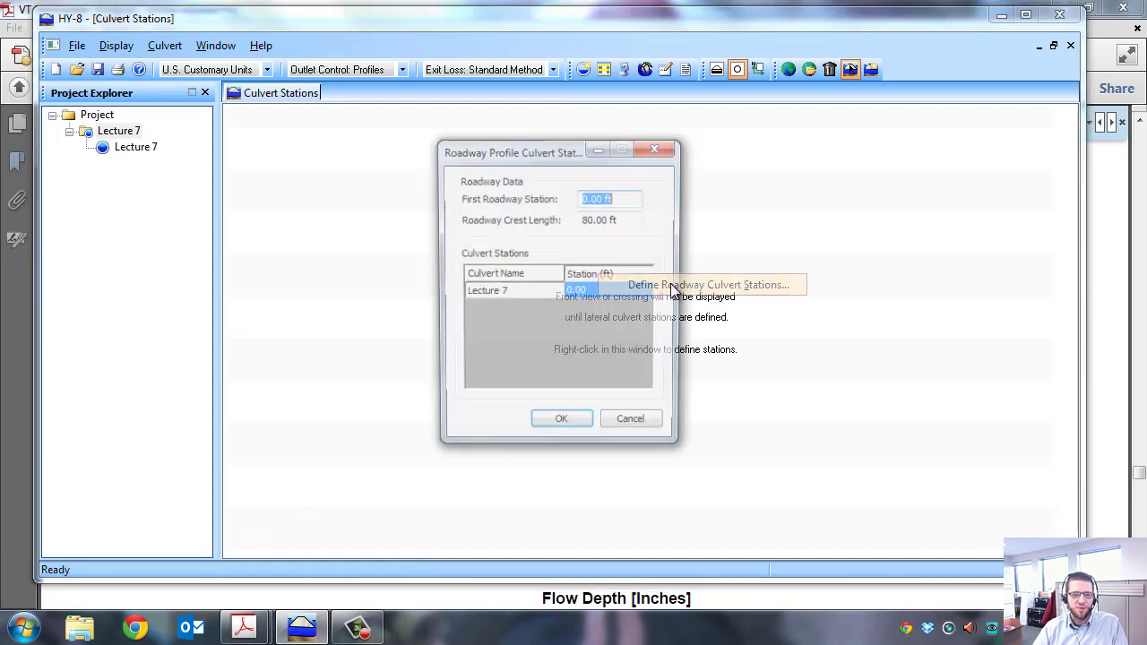
click(602, 199)
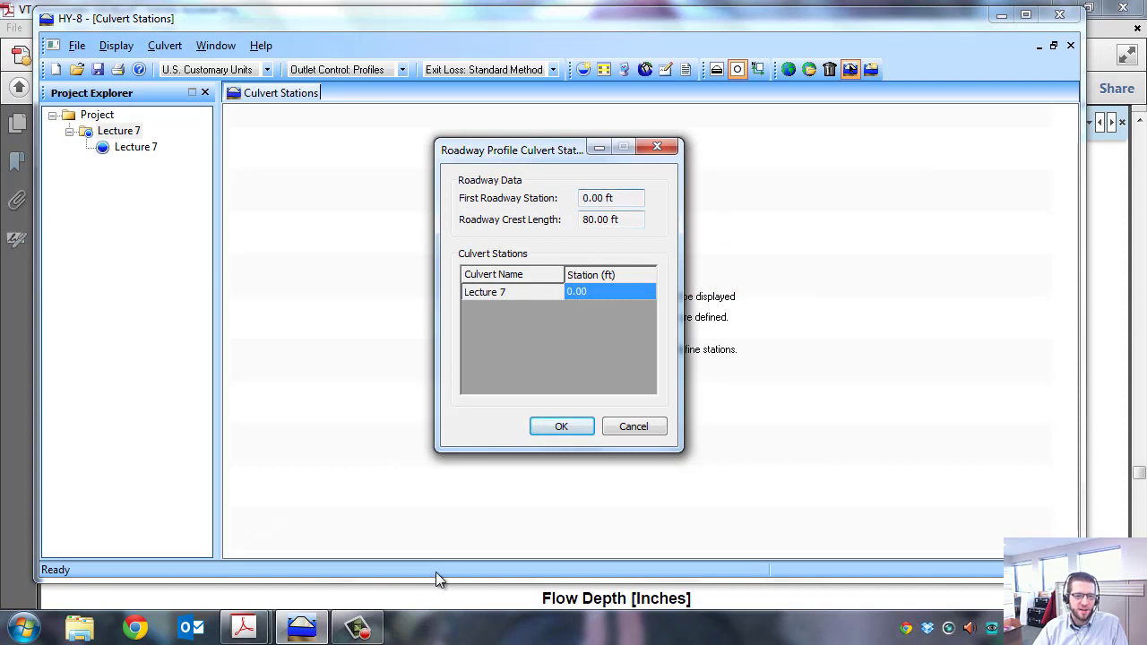
click(244, 627)
click(342, 537)
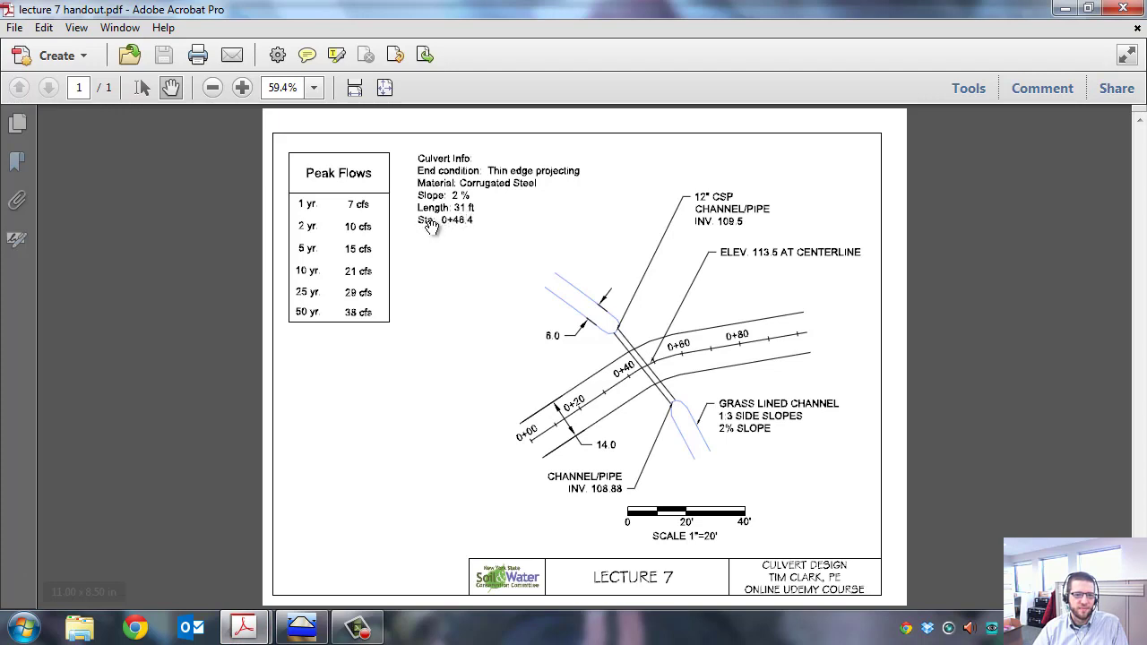
click(300, 627)
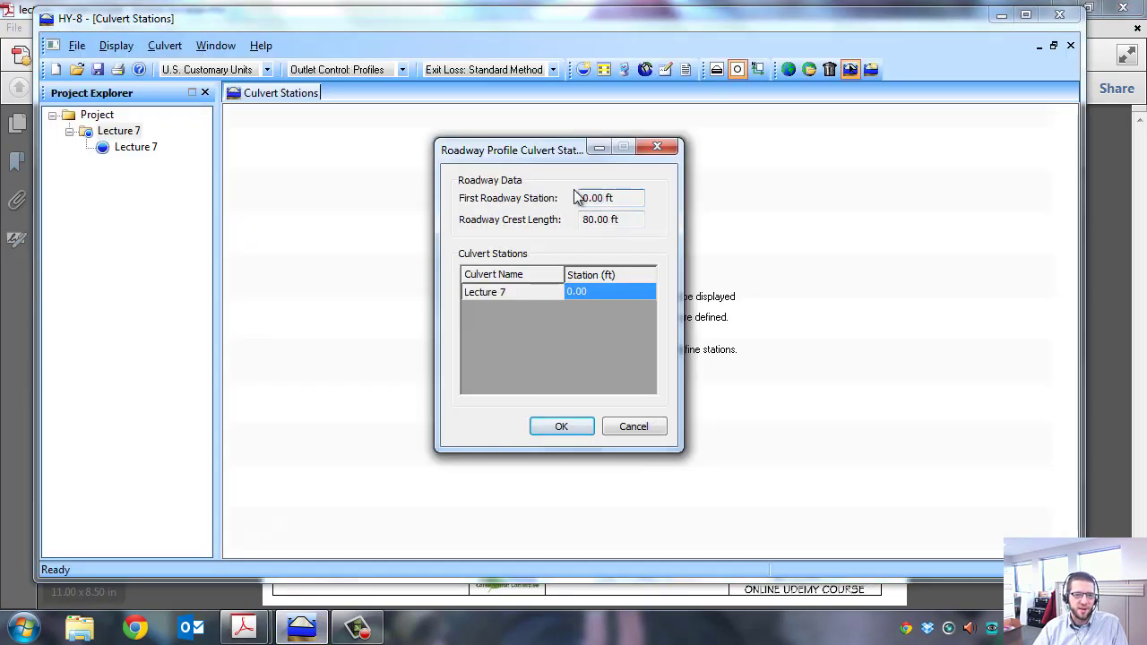
click(596, 291)
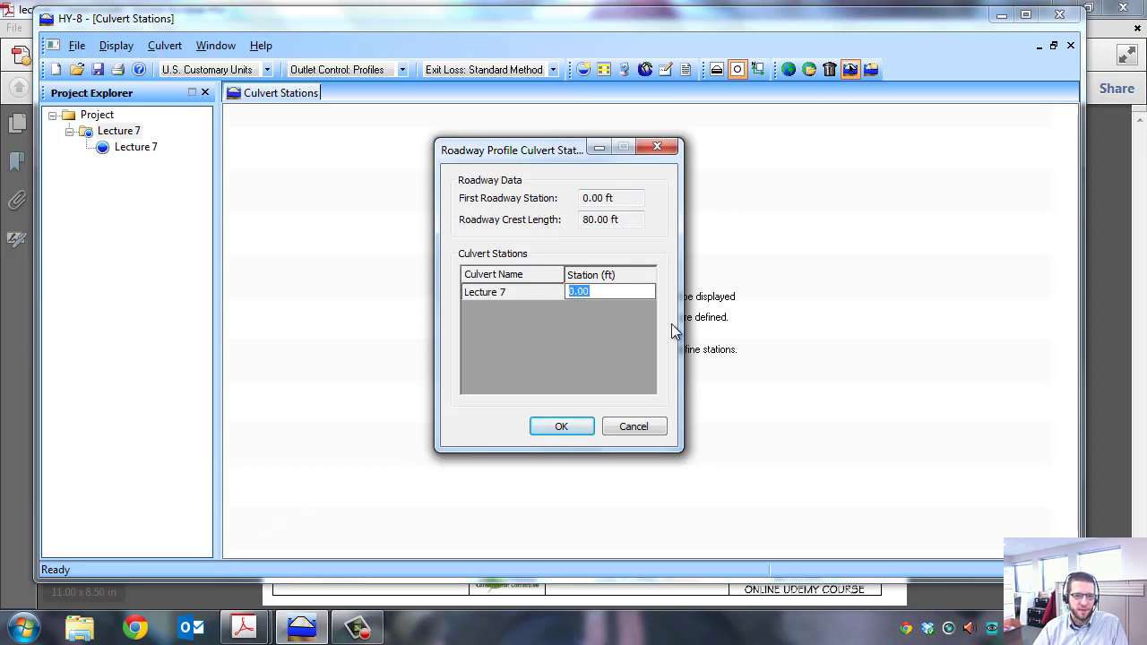
text(46.)
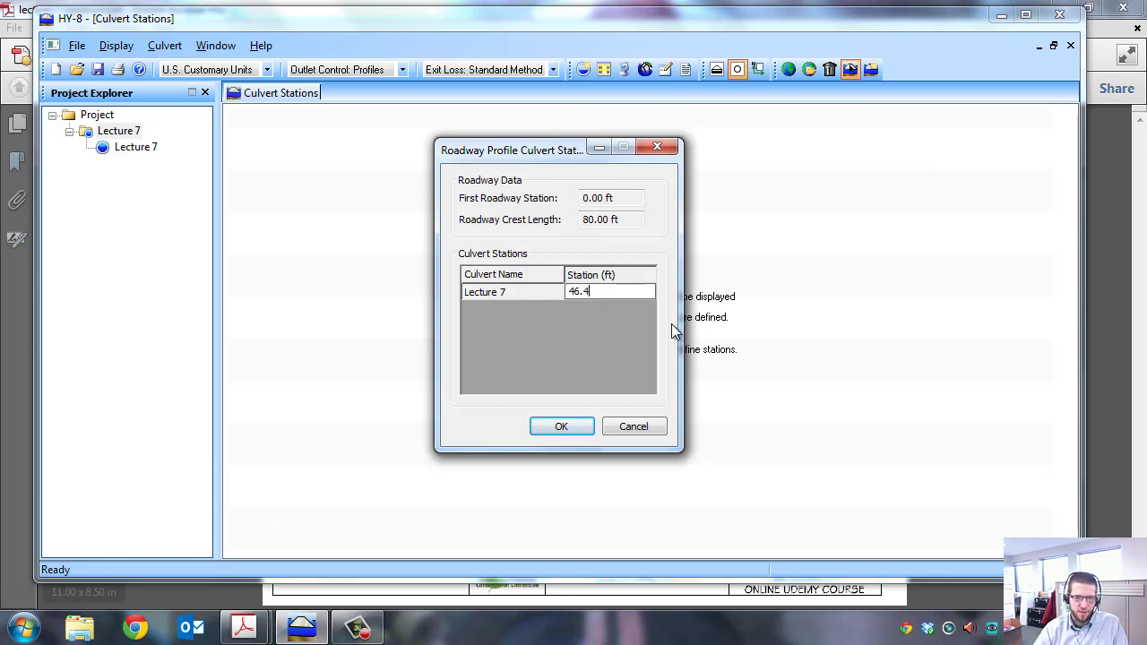
text(4)
click(578, 428)
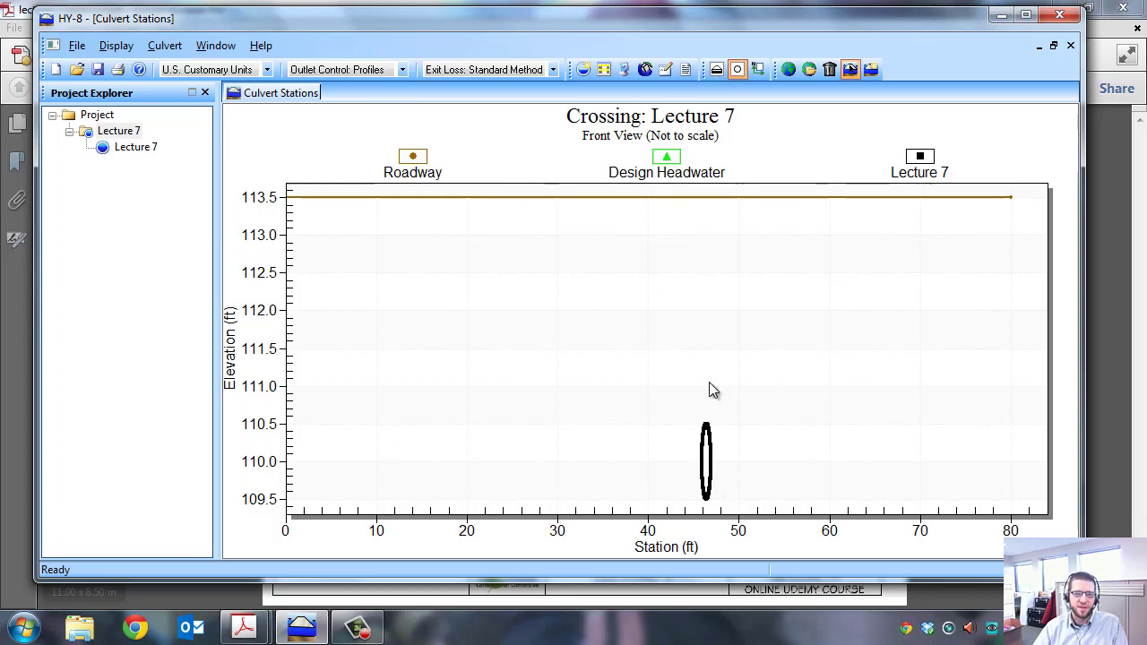
Step: Compare the Lecture 7 crossing's front and side views, finishing on the culvert side profile
click(716, 72)
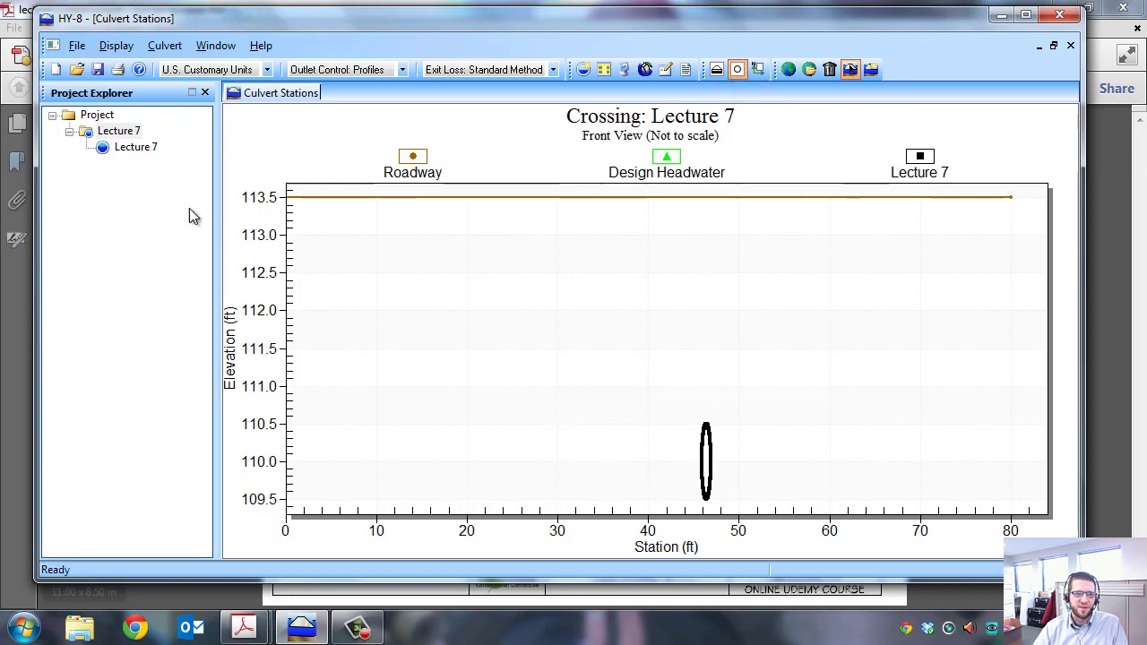
click(135, 147)
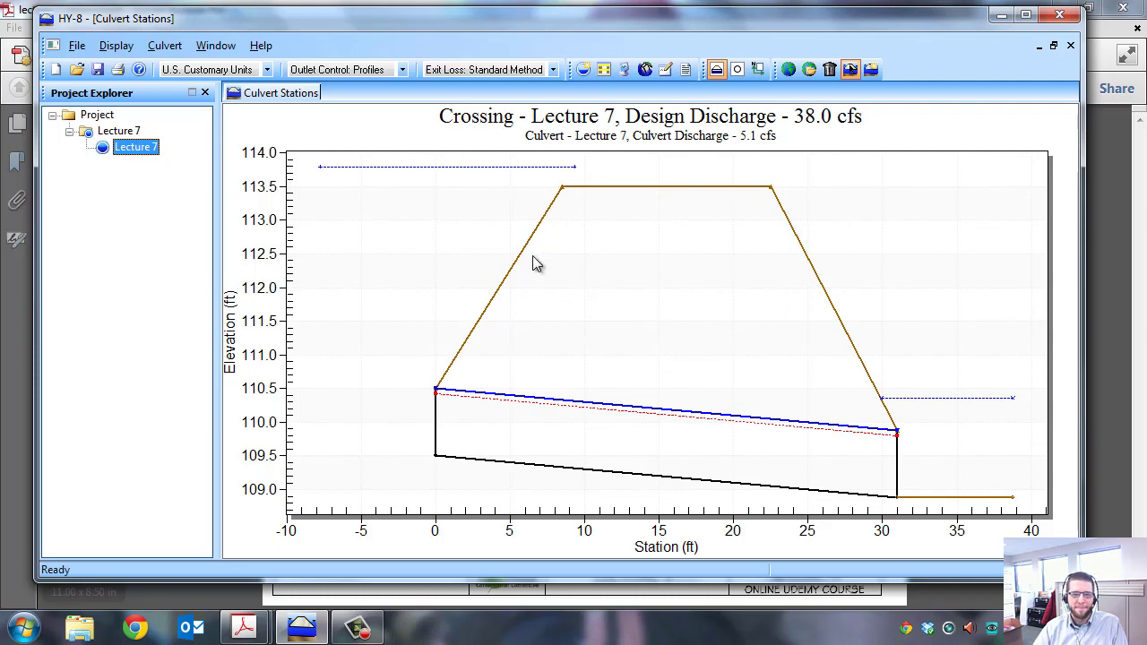
click(736, 69)
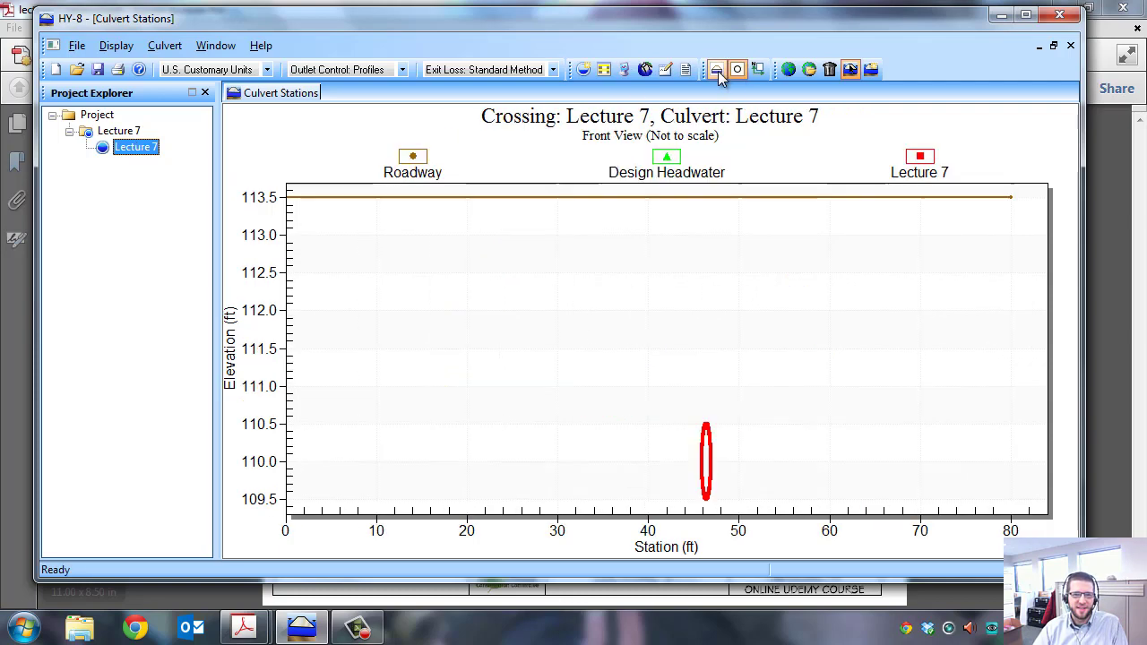
click(716, 69)
click(736, 69)
click(718, 70)
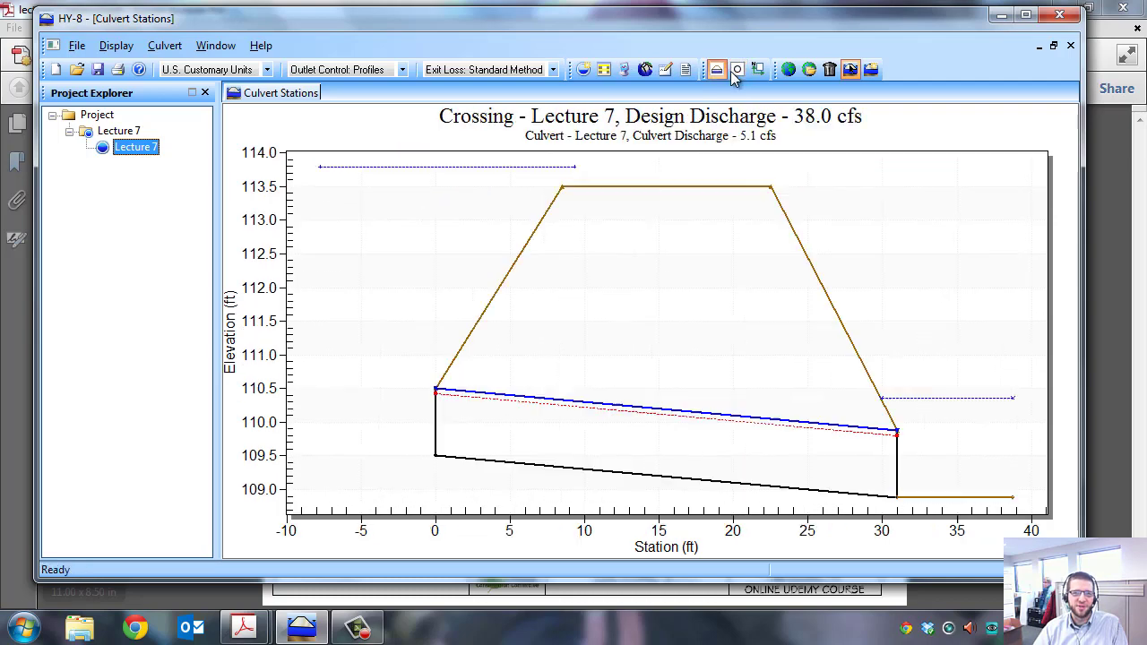
click(740, 71)
click(717, 70)
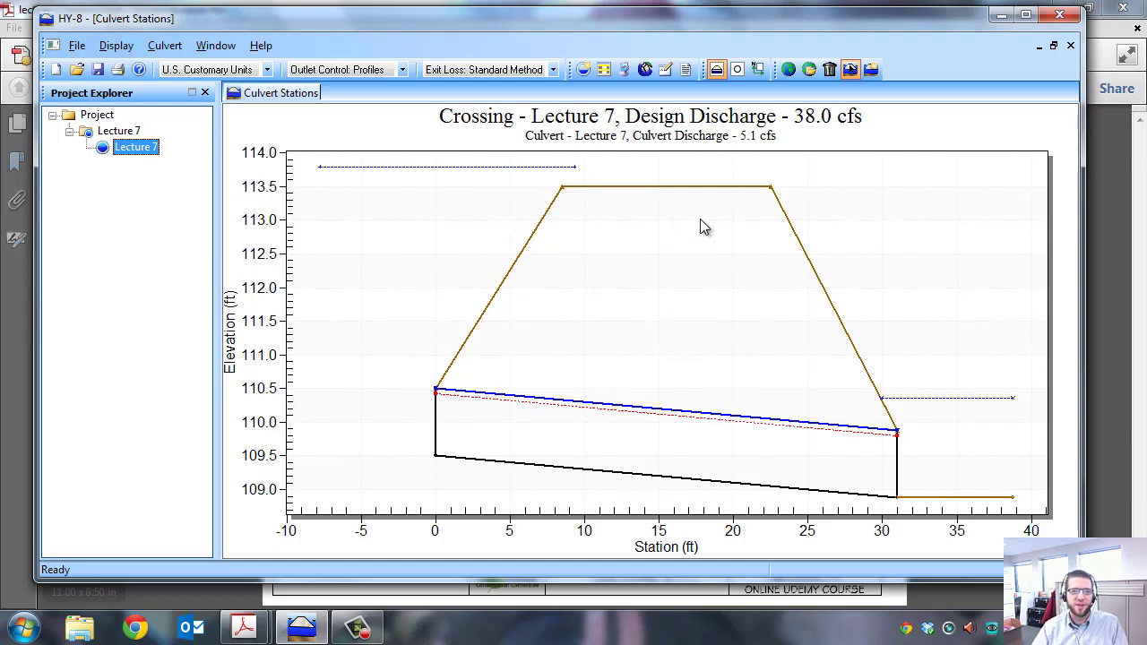
Step: Analyze the Lecture 7 crossing and plot the 2 year water surface profile
double_click(147, 151)
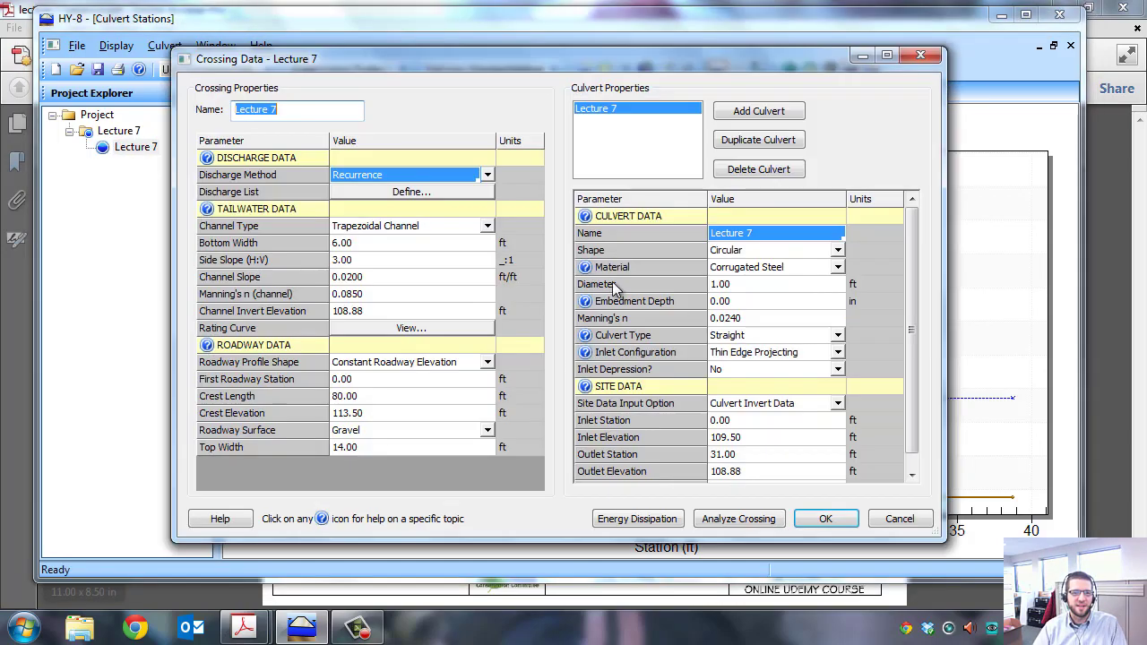
click(744, 520)
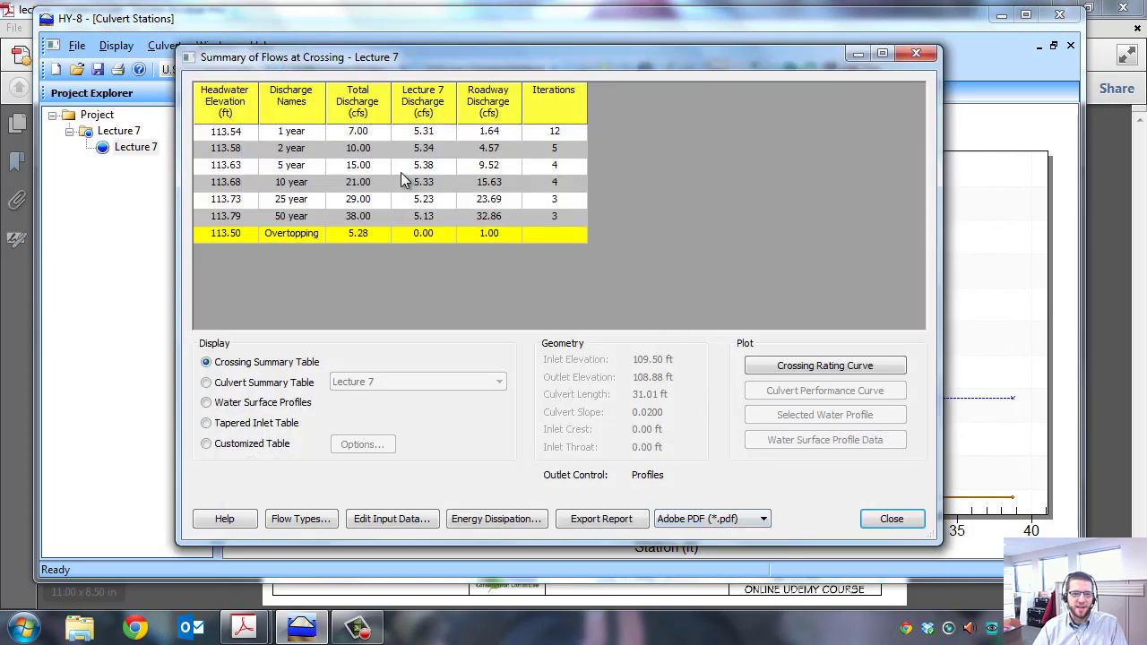
click(207, 405)
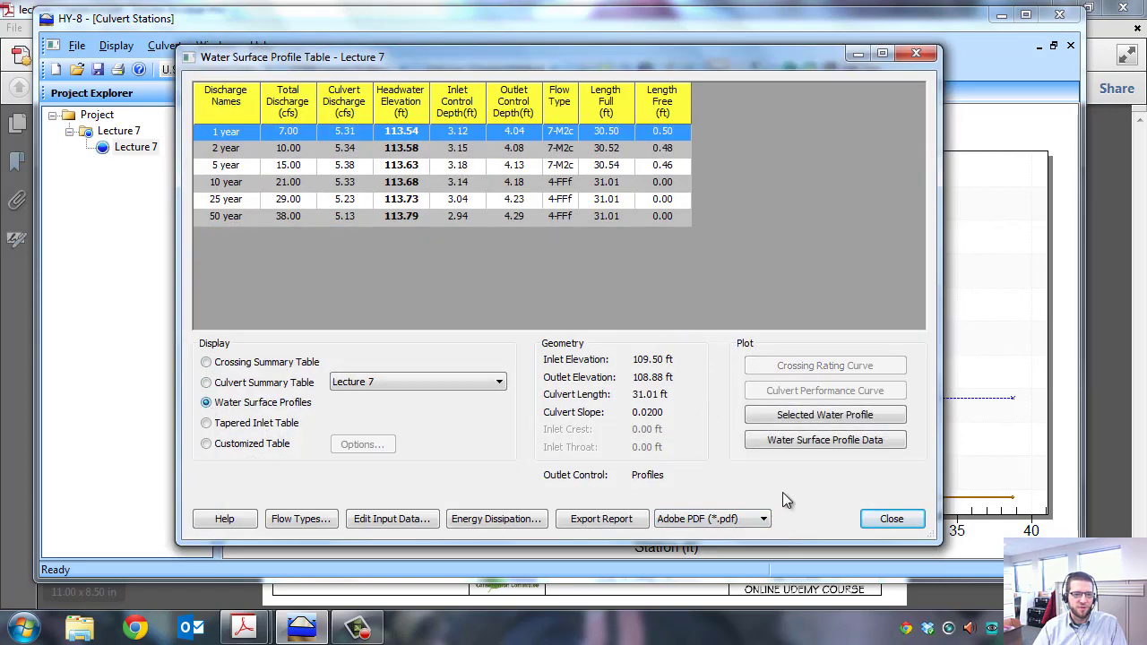
click(313, 150)
click(840, 420)
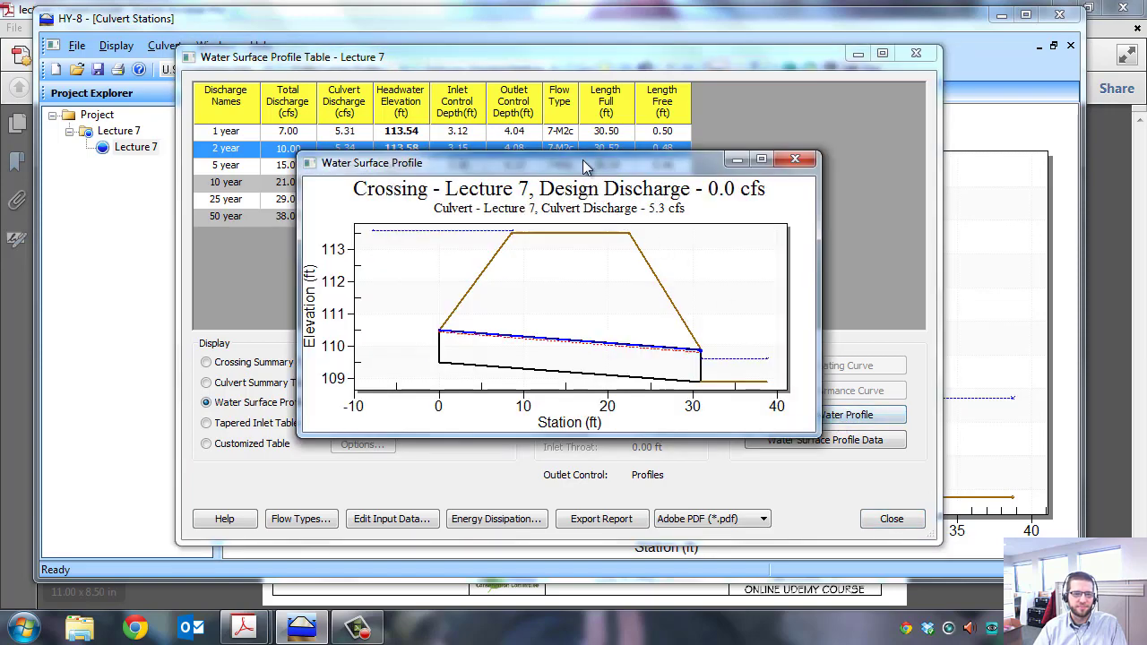
Step: Move and enlarge the 2 year profile plot to inspect it, then close it
drag(583, 163, 537, 64)
drag(768, 334, 870, 515)
click(848, 61)
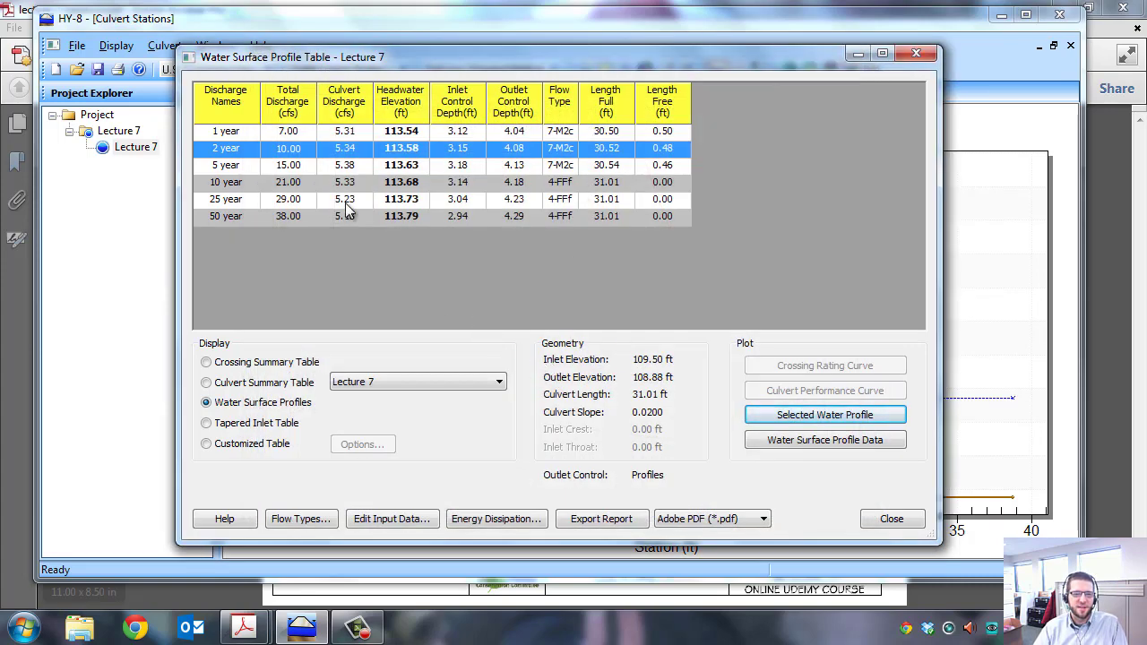
drag(600, 55, 595, 61)
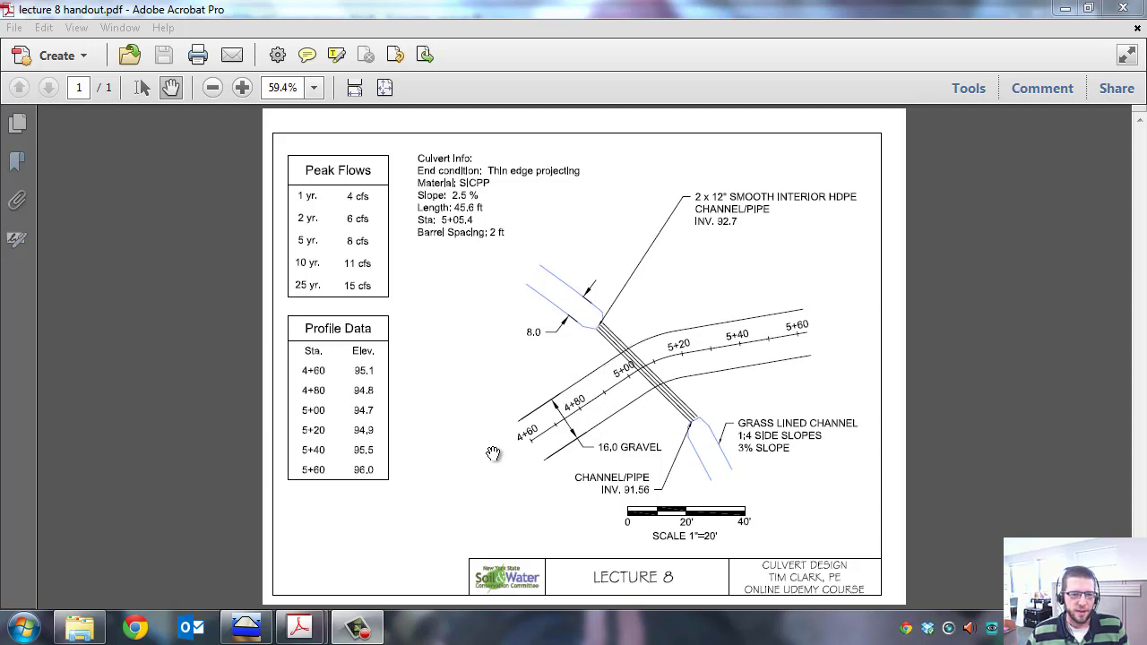
Step: Bring HY-8 back in front of the Lecture 8 handout
click(245, 634)
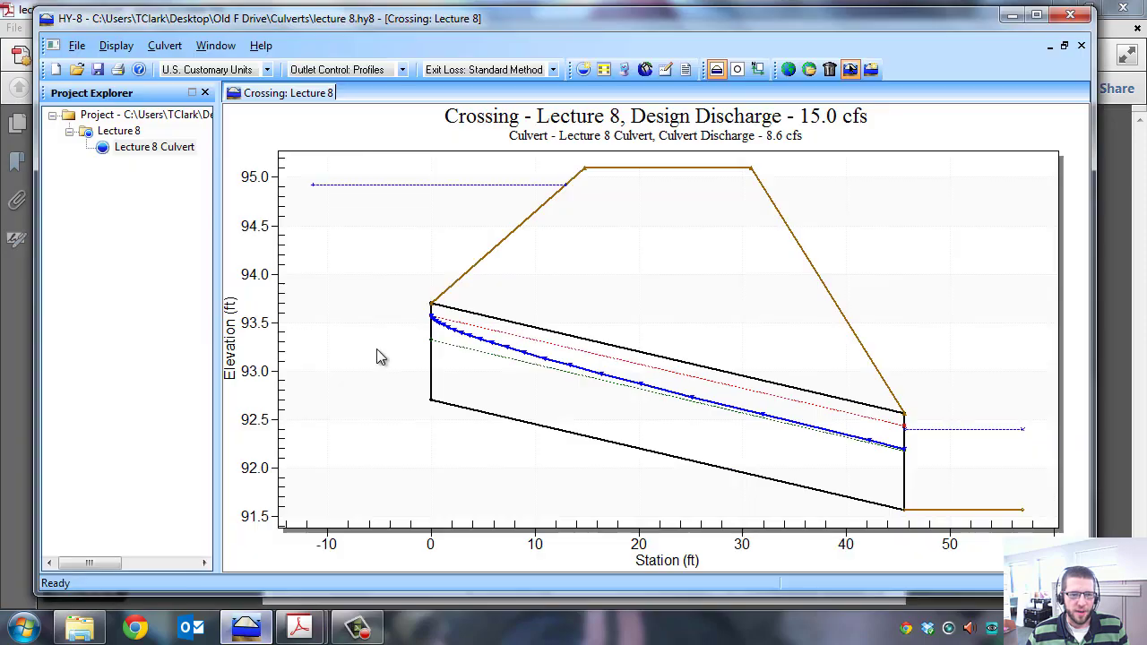
double_click(134, 148)
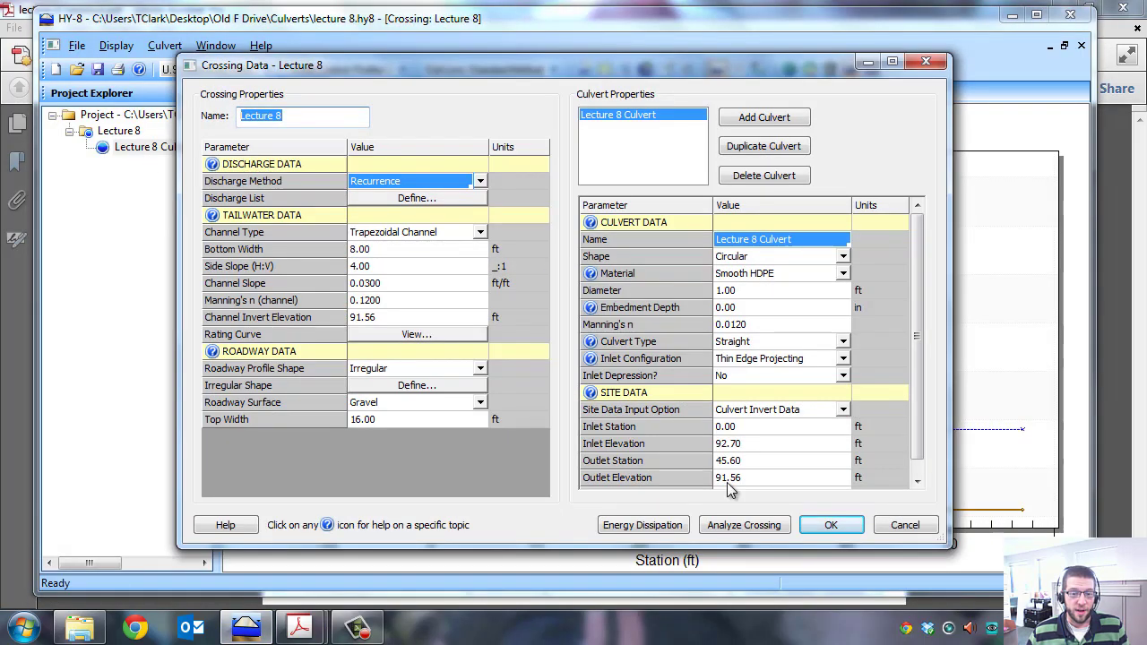
click(744, 525)
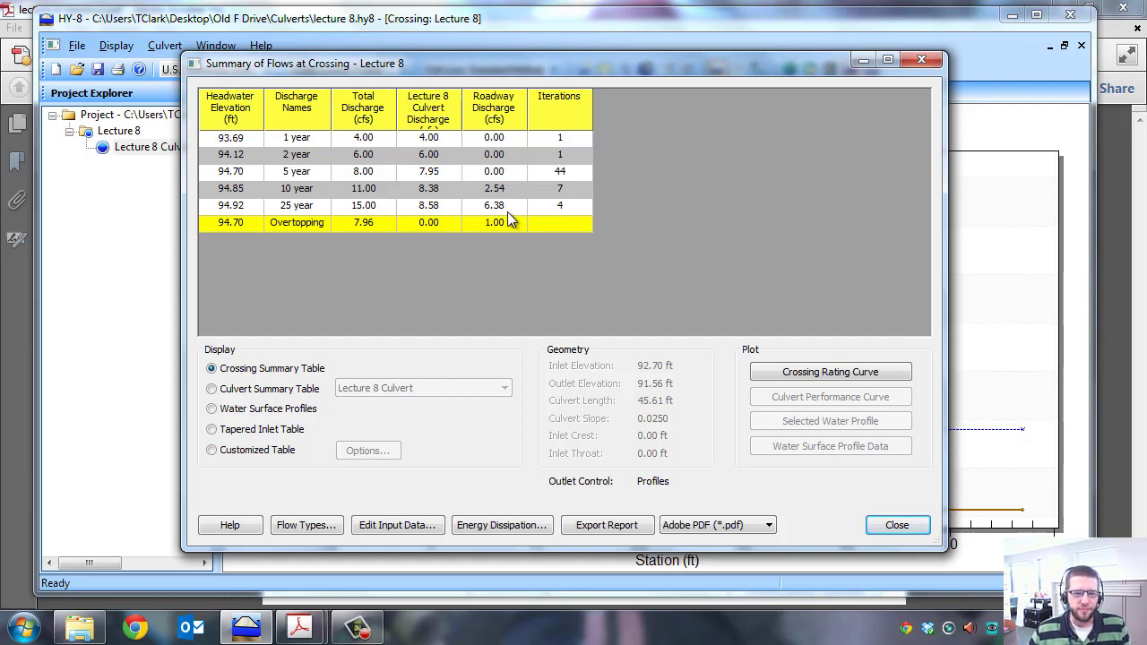
click(895, 526)
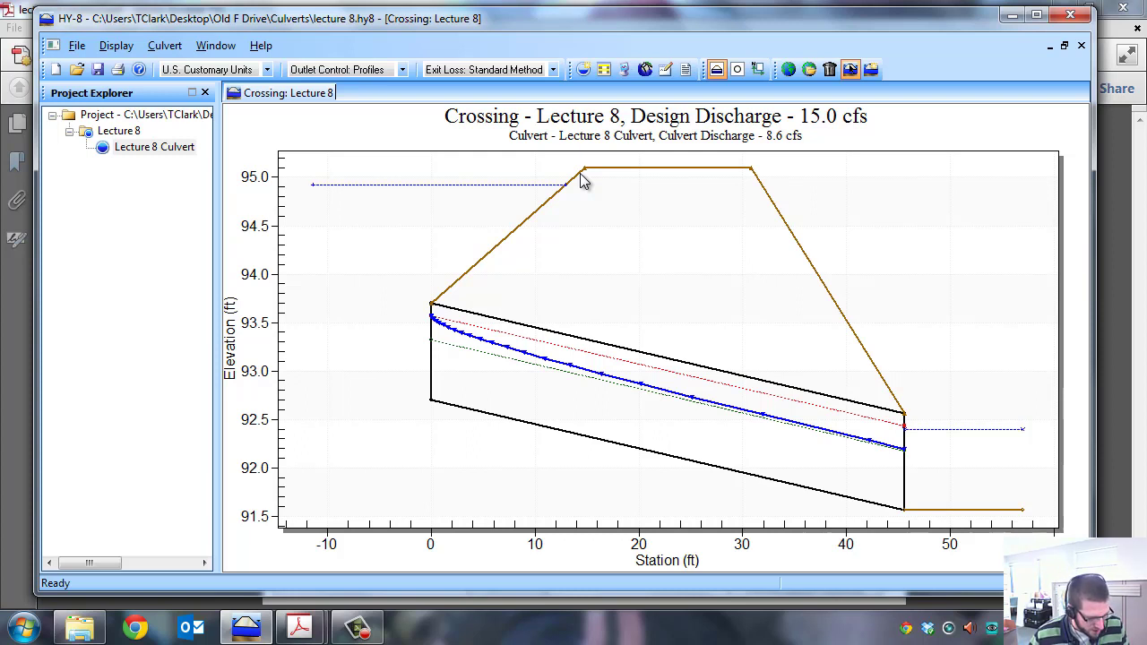
Step: Show the Lecture 8 crossing in front view and dismiss the Windows colour scheme prompt
click(737, 69)
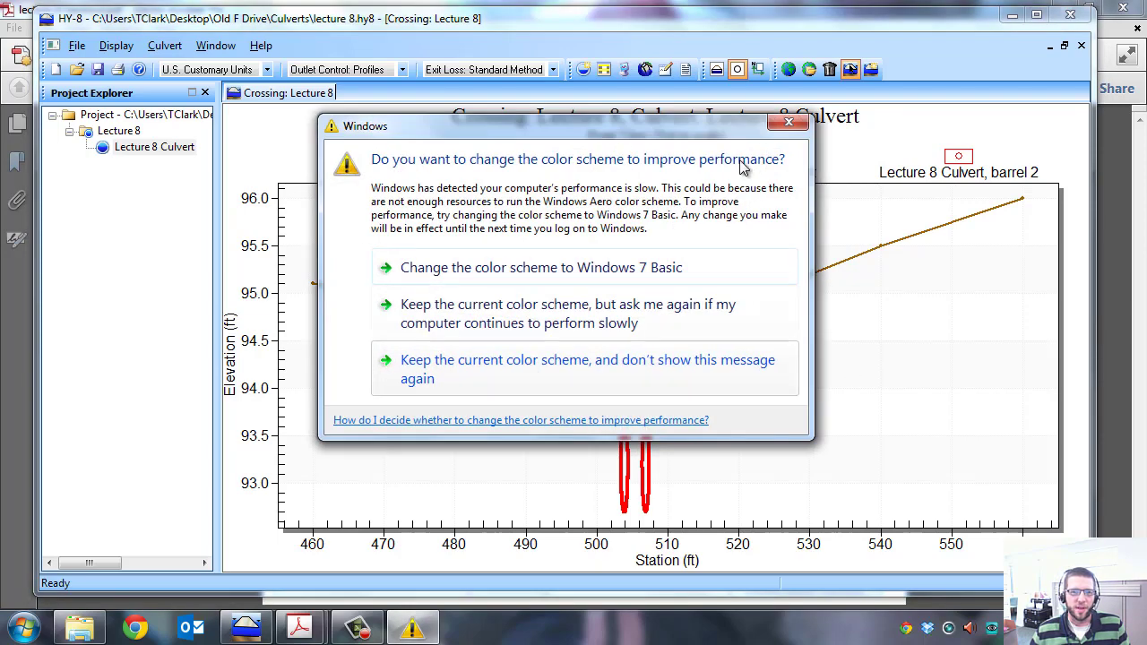
click(595, 376)
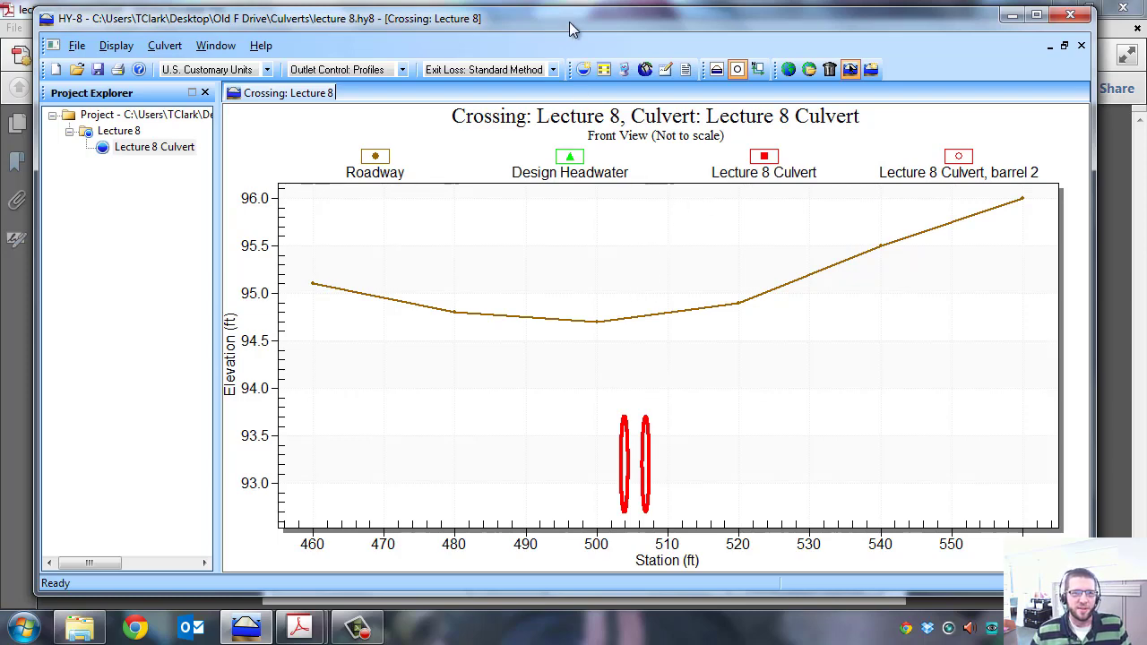
drag(574, 30, 597, 31)
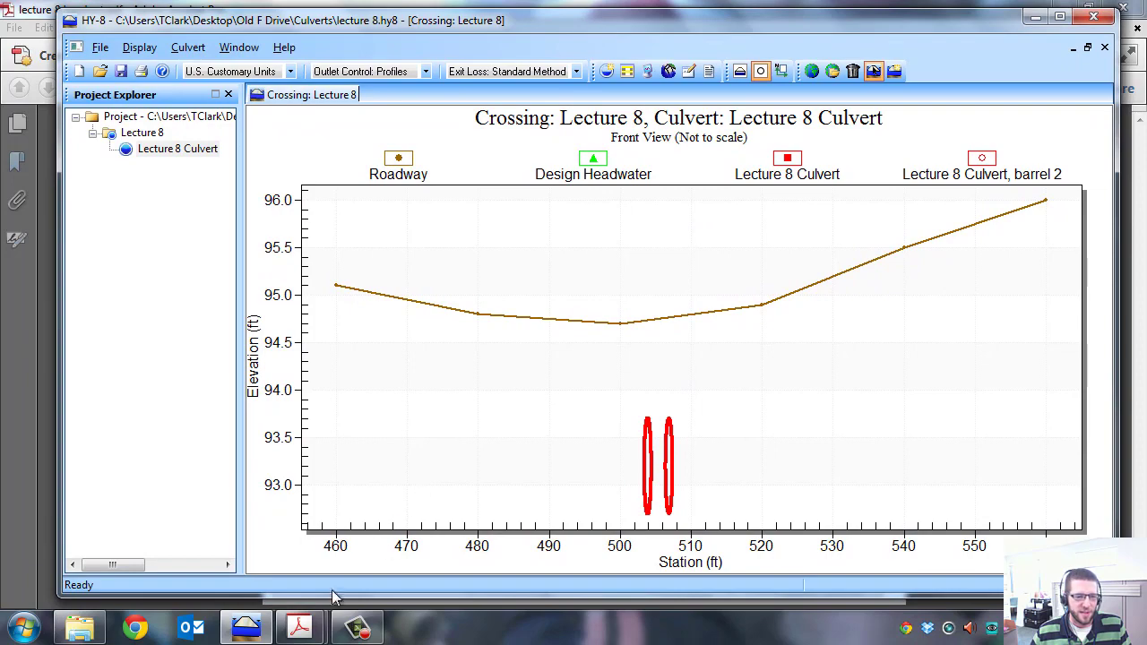
Step: Open the lecture 9.hy8 project file
click(99, 46)
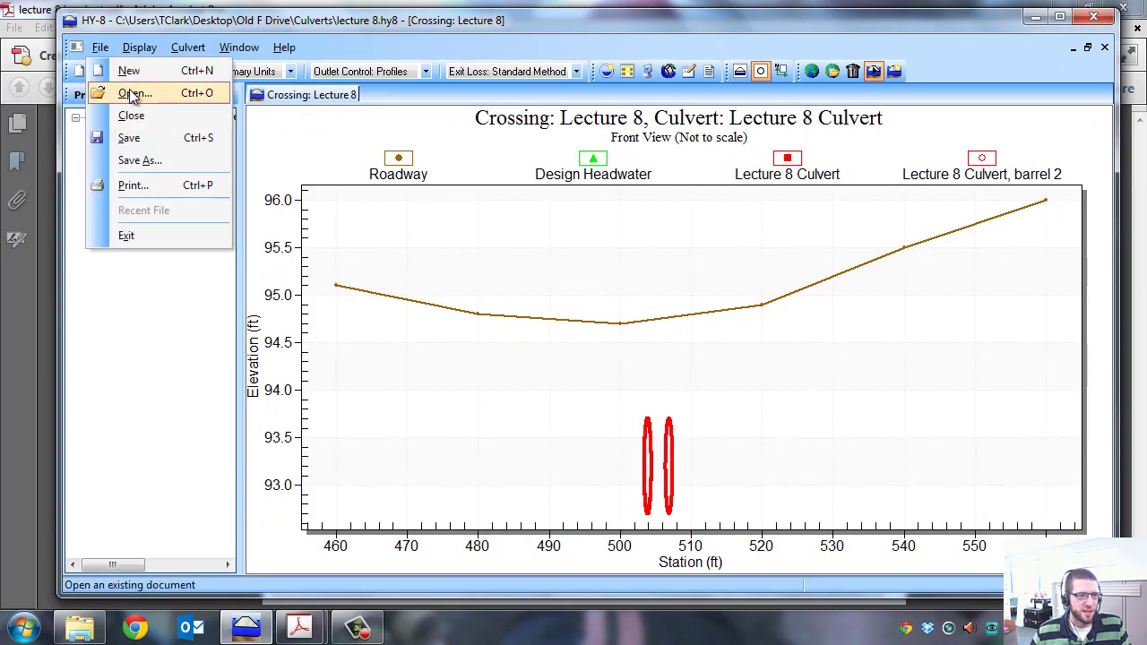
click(133, 94)
click(513, 333)
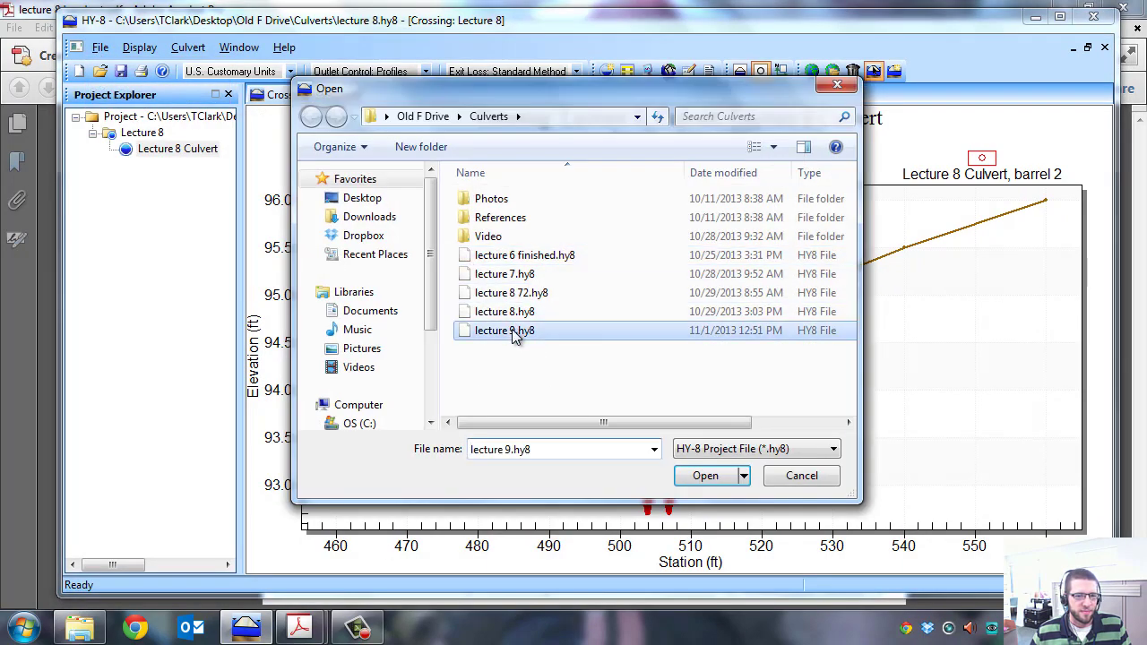
double_click(513, 331)
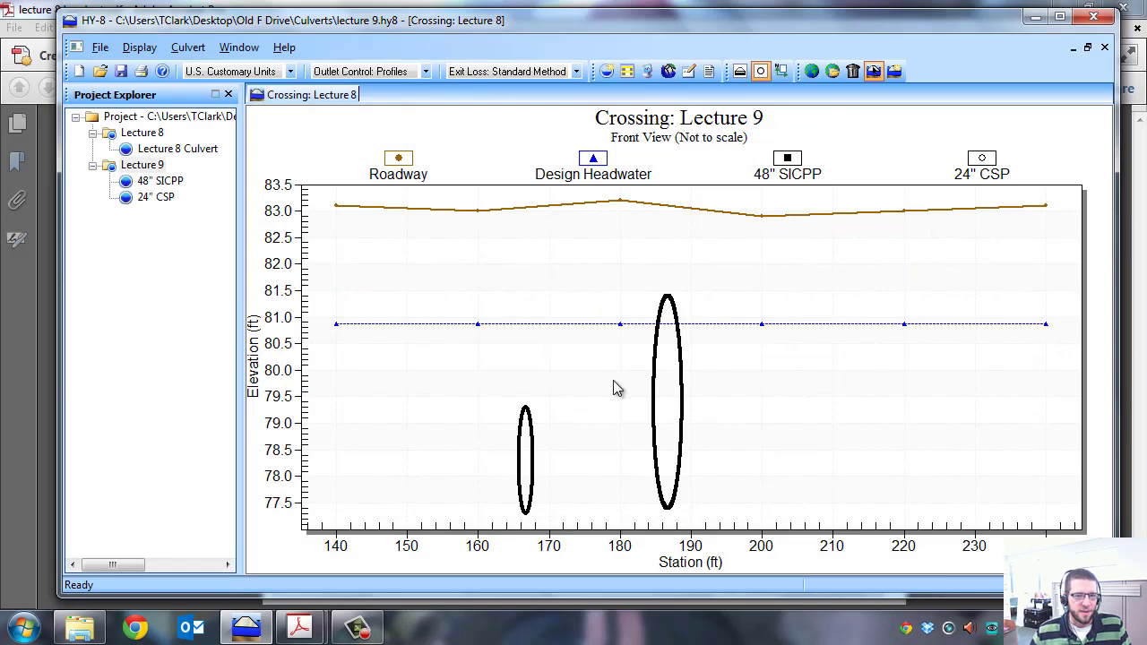
Step: Select the 48" SICPP culvert and analyze the Lecture 9 crossing, closing the flow summary
click(160, 181)
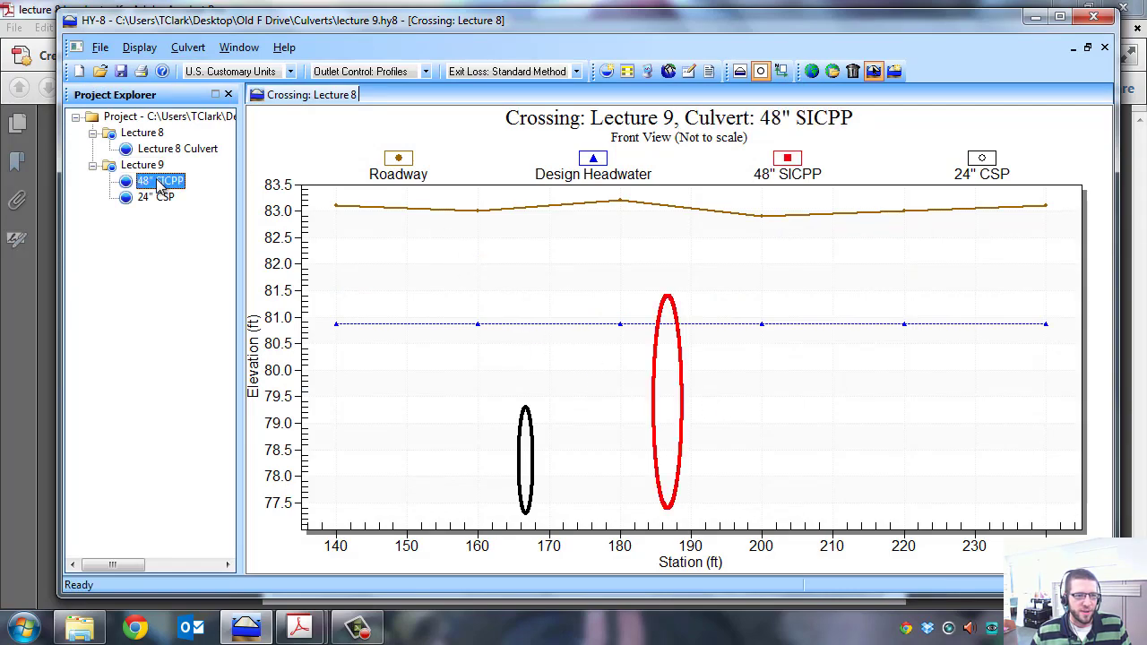
double_click(159, 183)
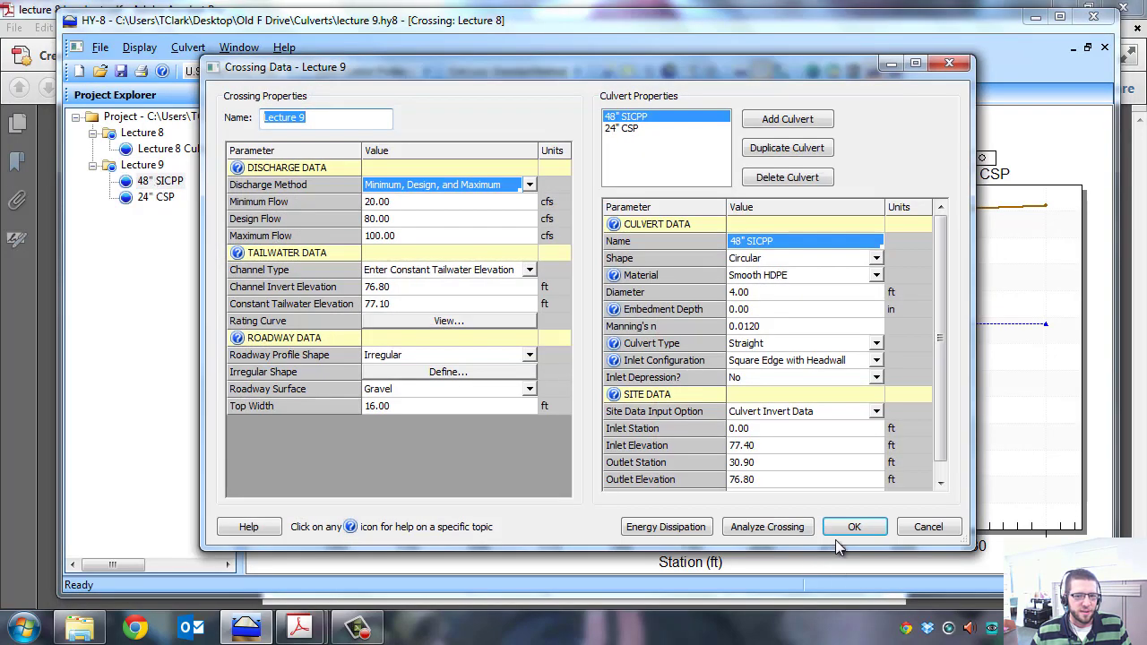
click(922, 532)
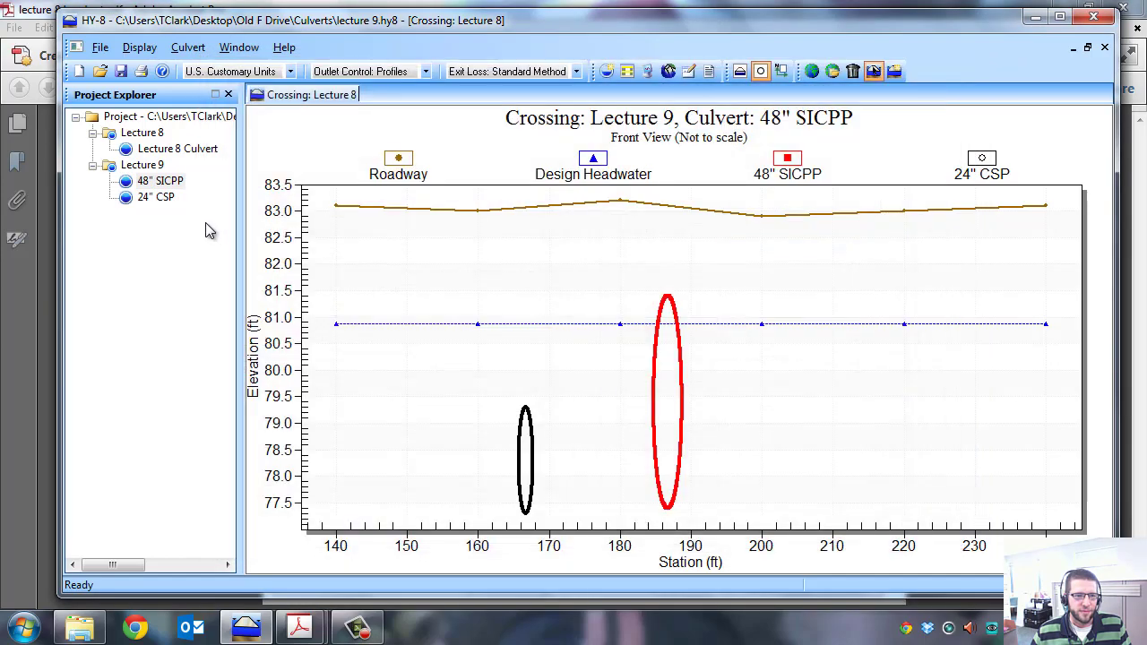
double_click(164, 199)
click(781, 527)
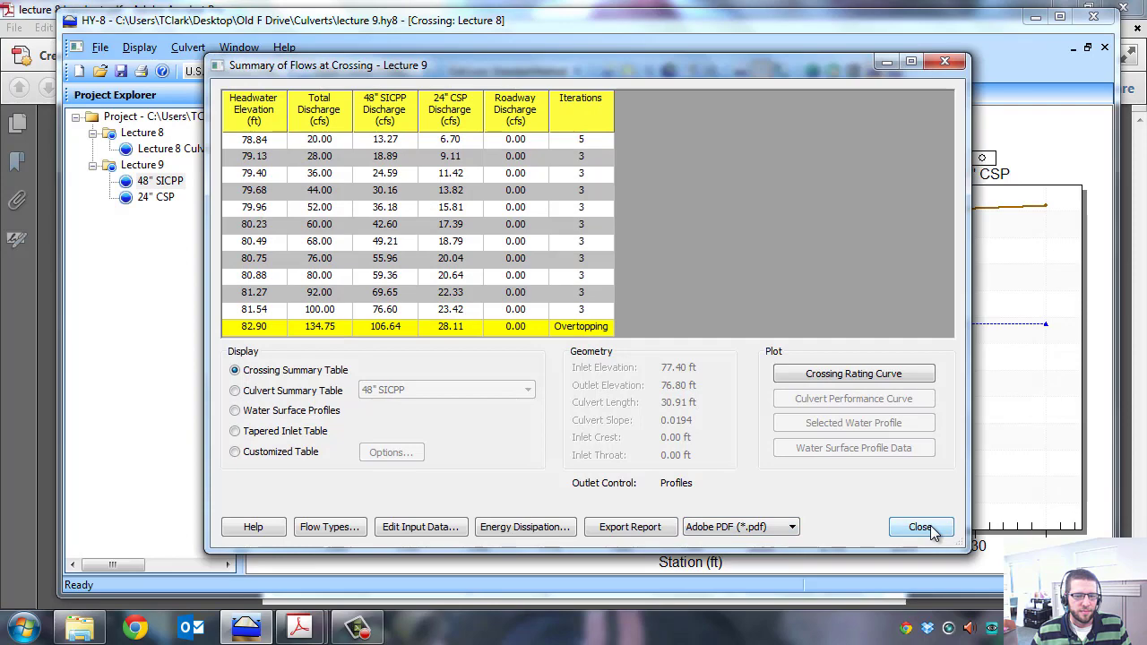
click(921, 528)
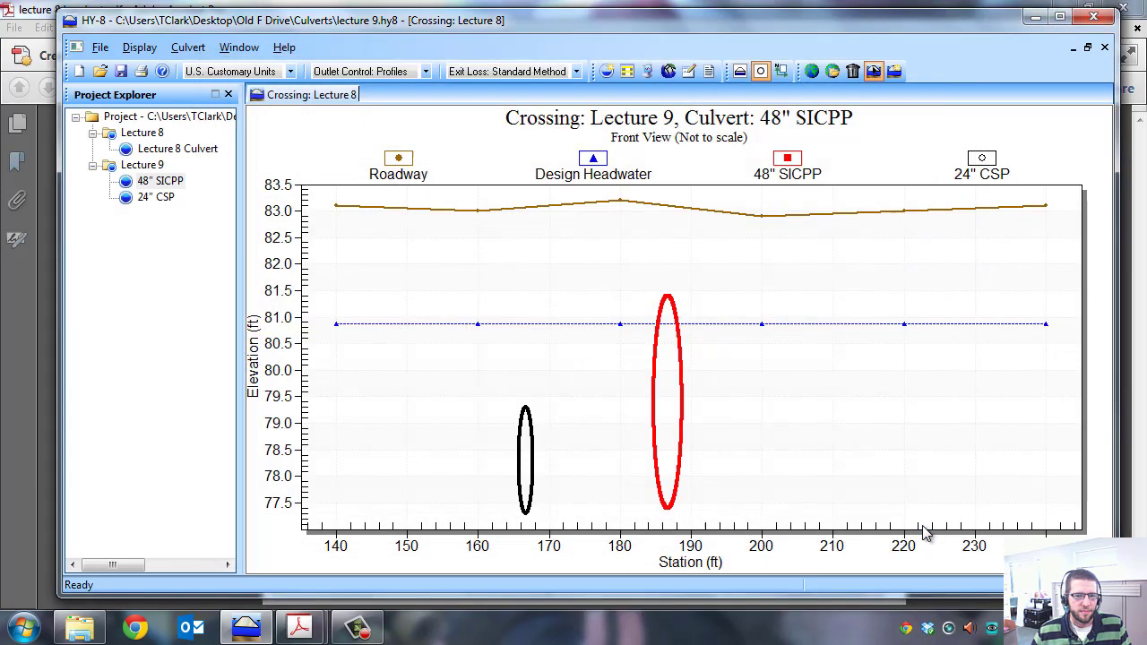
click(740, 75)
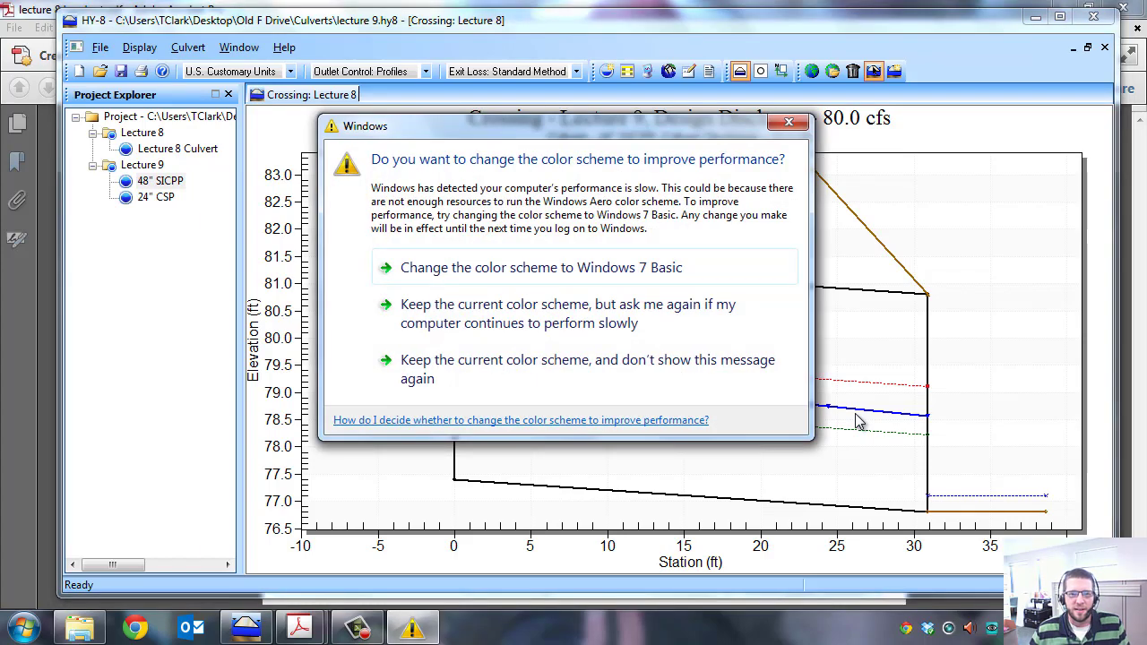
Step: Dismiss the Windows colour scheme prompt to reveal the Lecture 9 side profile
click(792, 123)
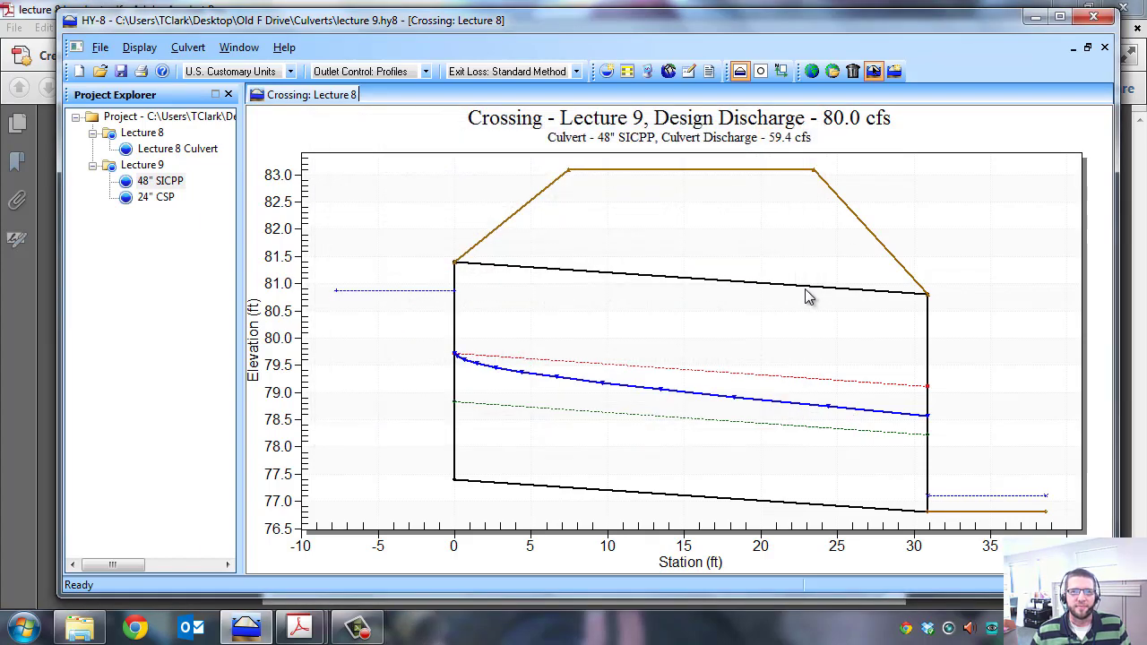